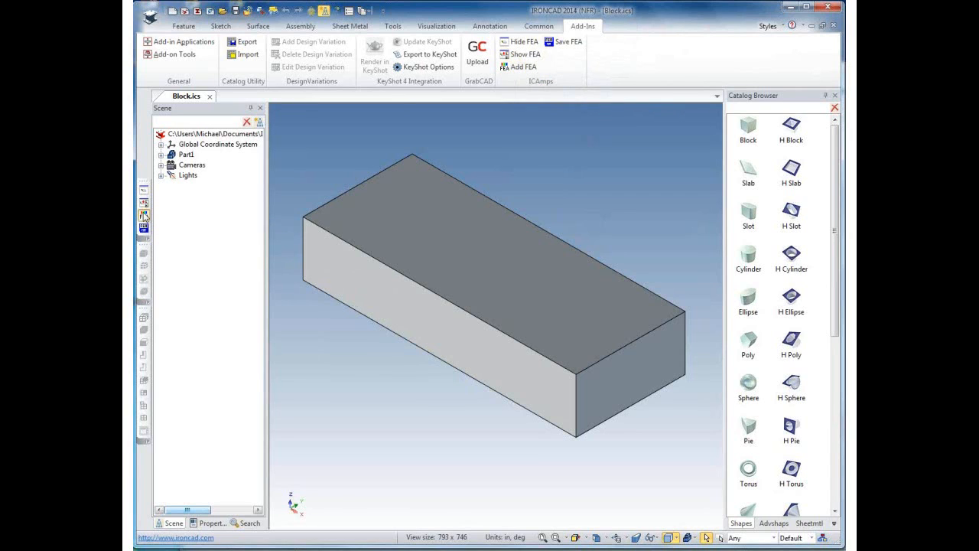
- Create a 3D static stress simulation of the block with inch units and Carbon AISI 1040 Annealed steel as the default material
left_click(143, 216)
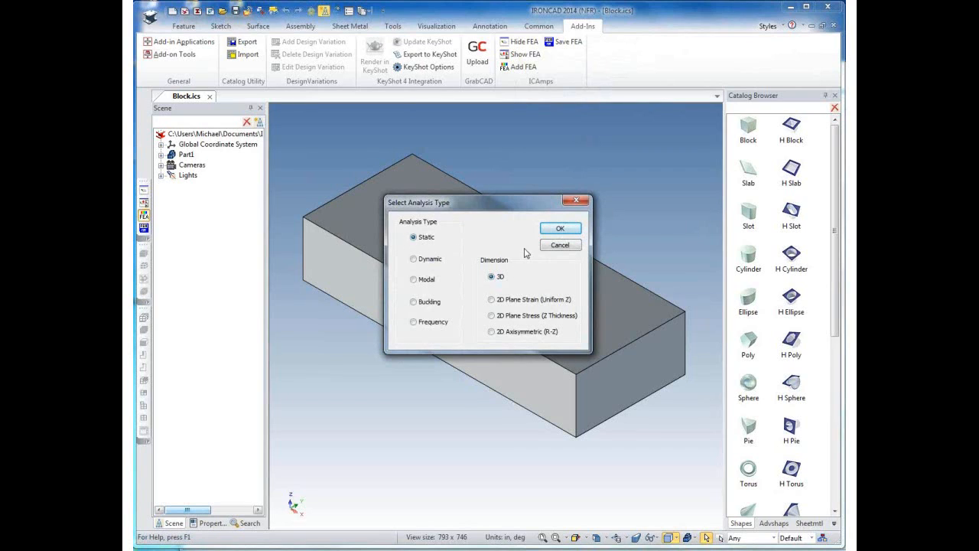
left_click(561, 229)
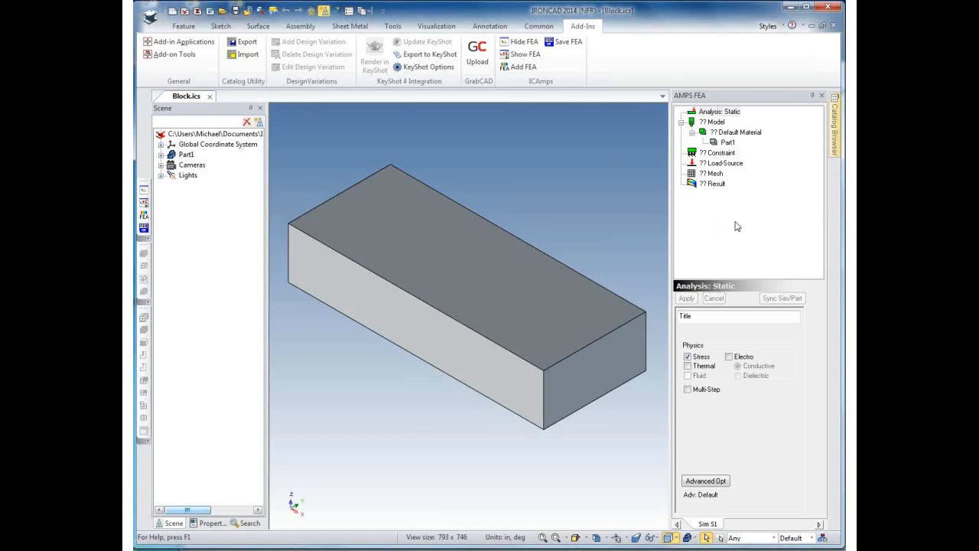
left_click(718, 125)
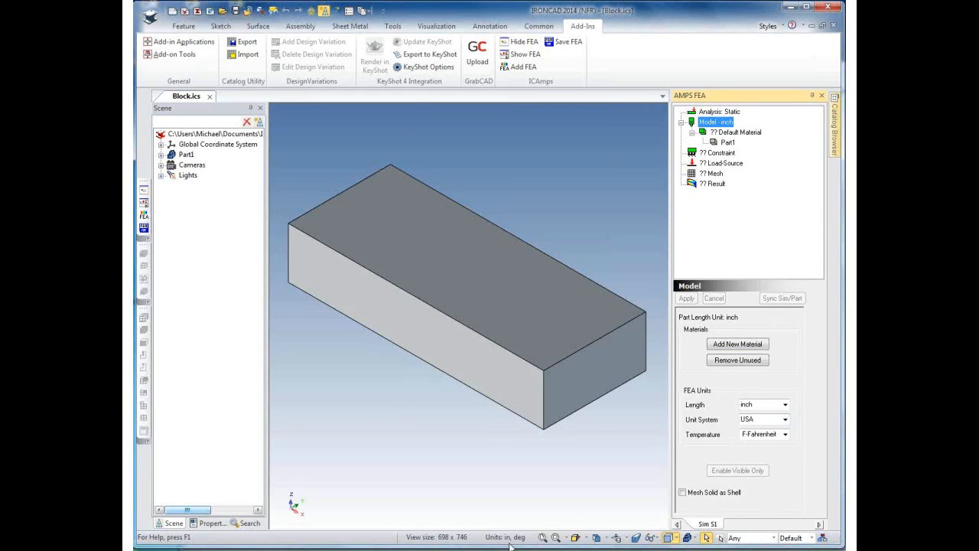
left_click(741, 135)
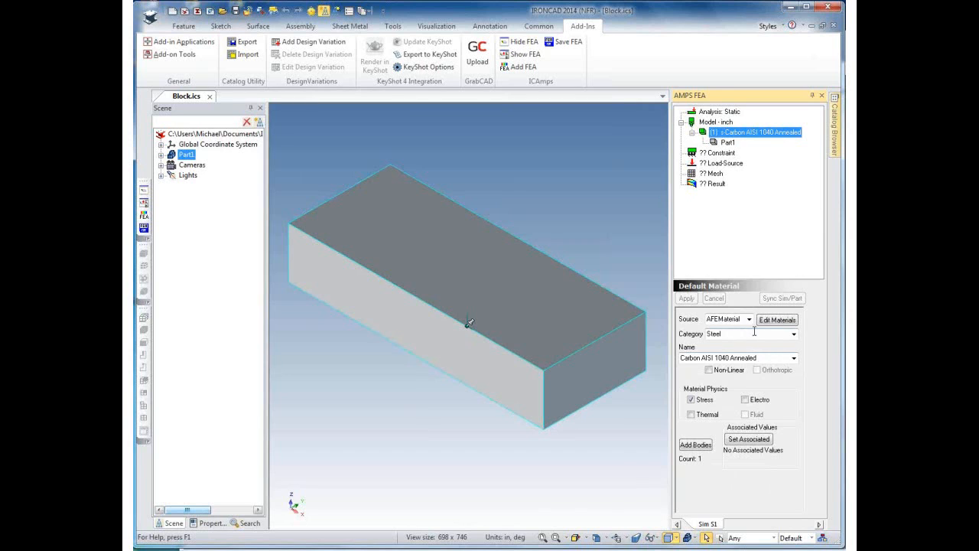
- Apply a fixed position constraint with zero X, Y and Z displacement to the block's hidden end face, Face<1>
left_click(723, 155)
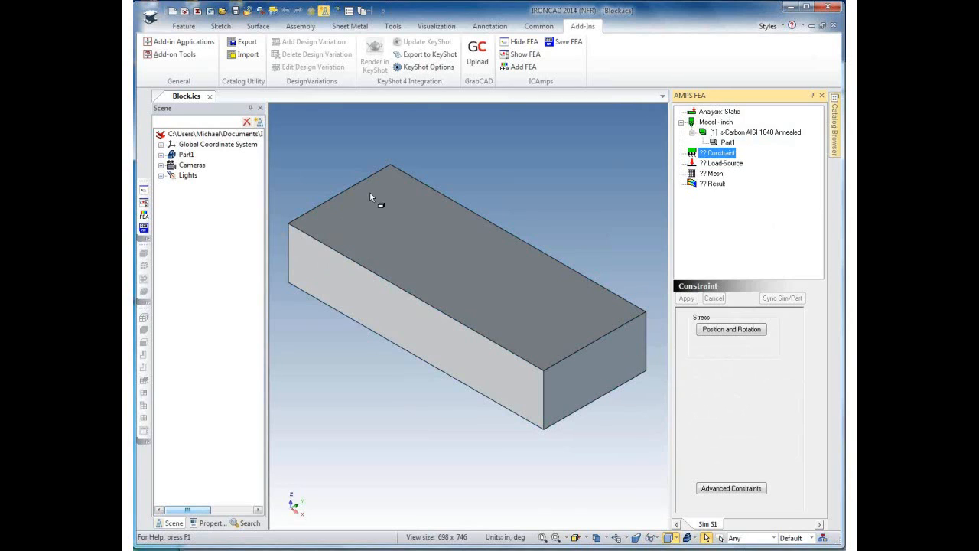
left_click(739, 331)
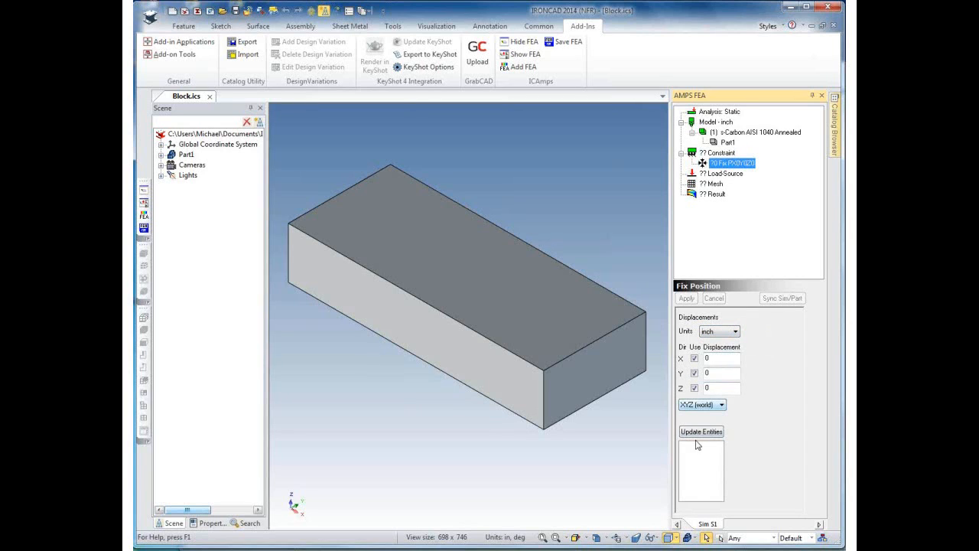
left_click(705, 434)
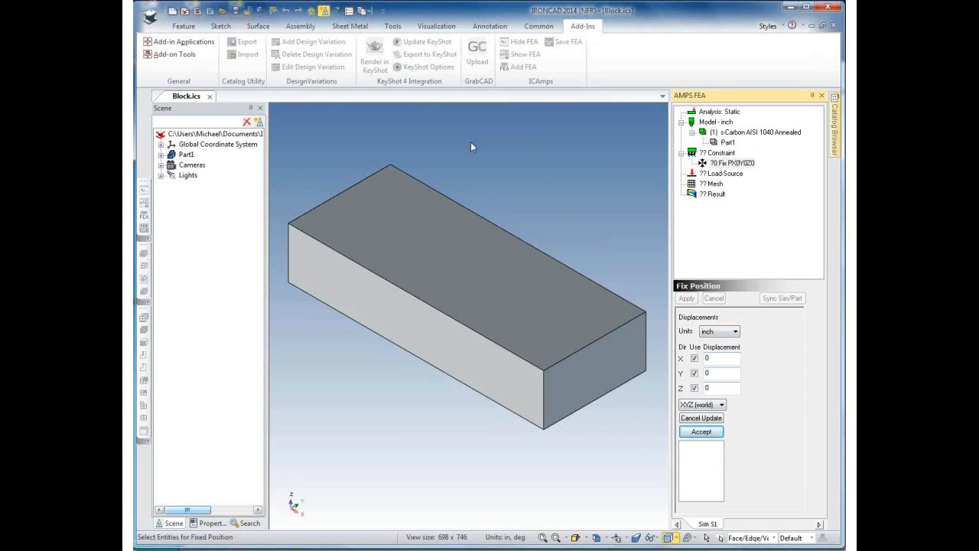
left_click(337, 209)
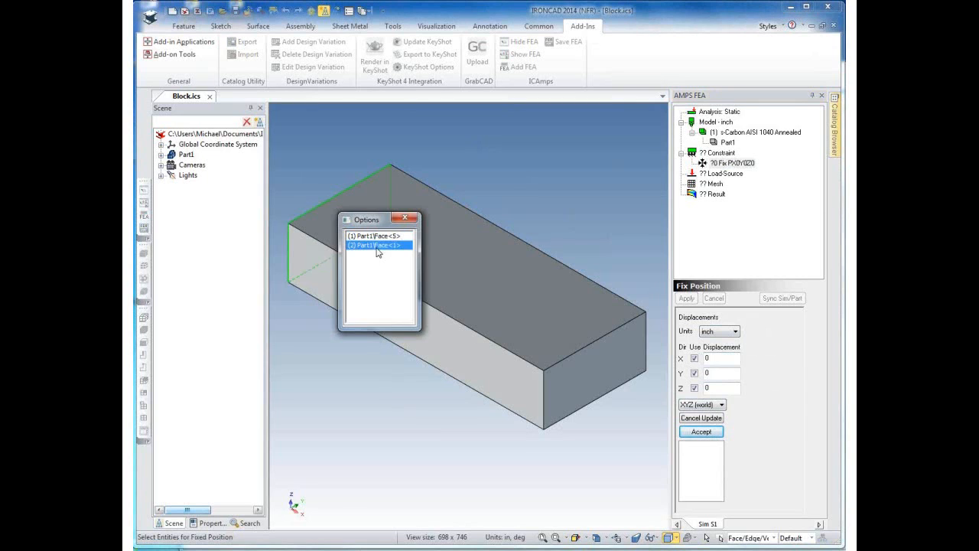
left_click(385, 245)
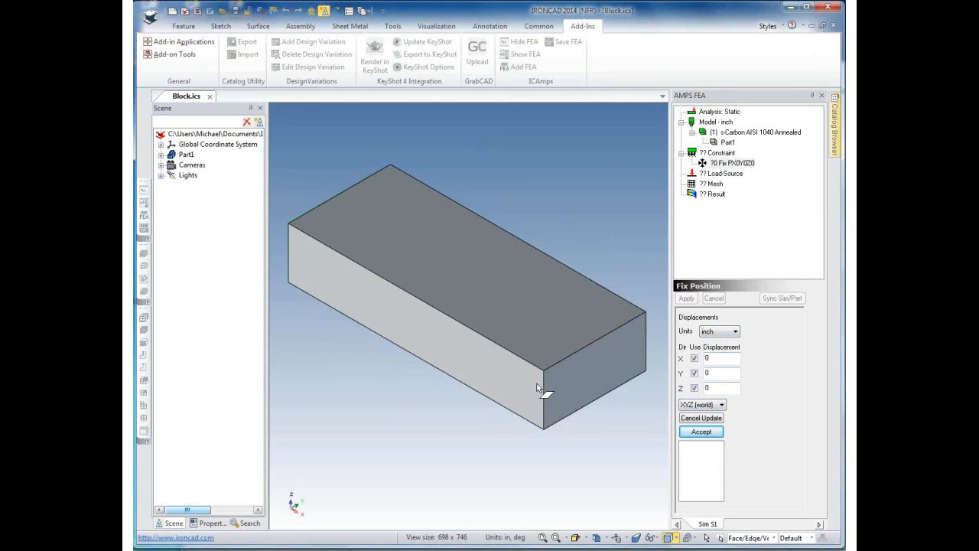
left_click(335, 212)
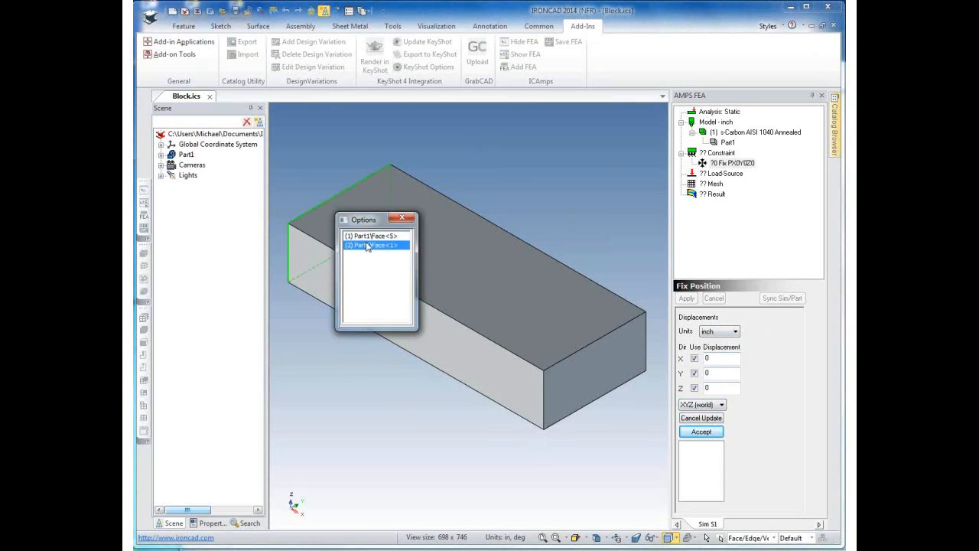
left_click(373, 244)
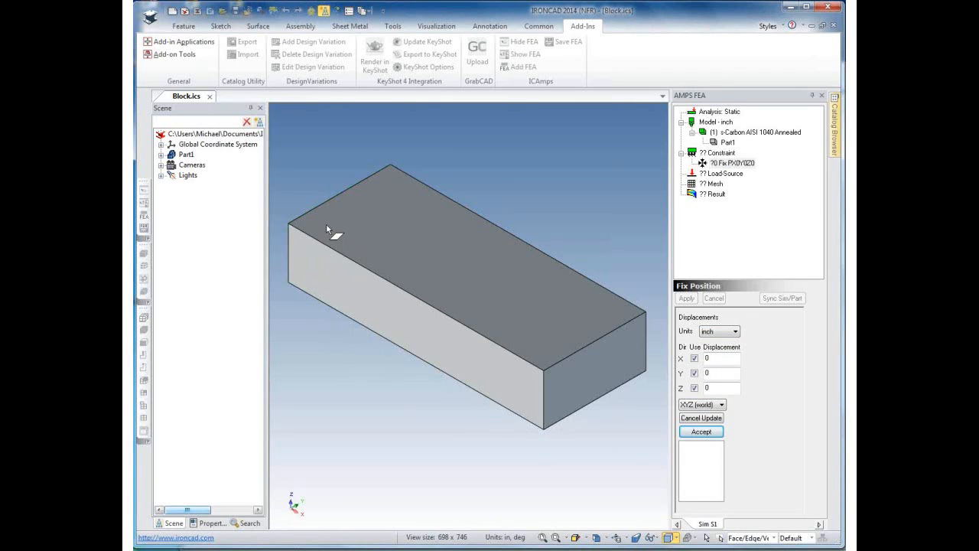
left_click(327, 226)
left_click(364, 252)
left_click(700, 432)
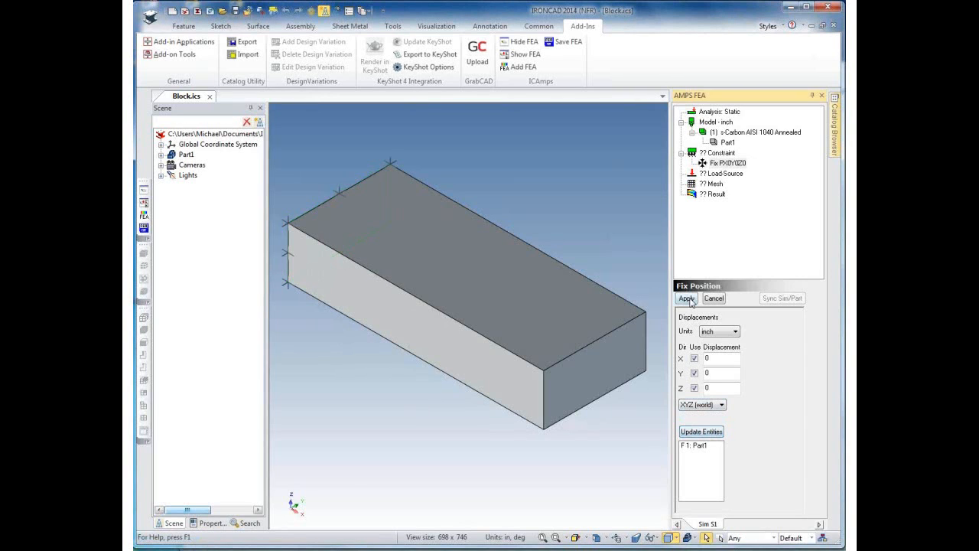
left_click(687, 299)
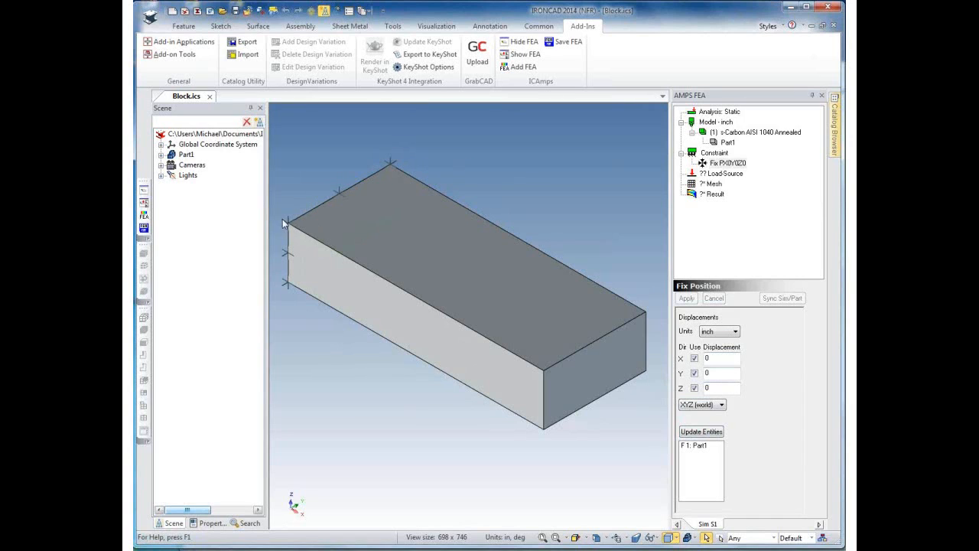
- Review the static analysis's model preferences for boundary-condition scaling and the result page options
left_click(724, 112)
right_click(723, 113)
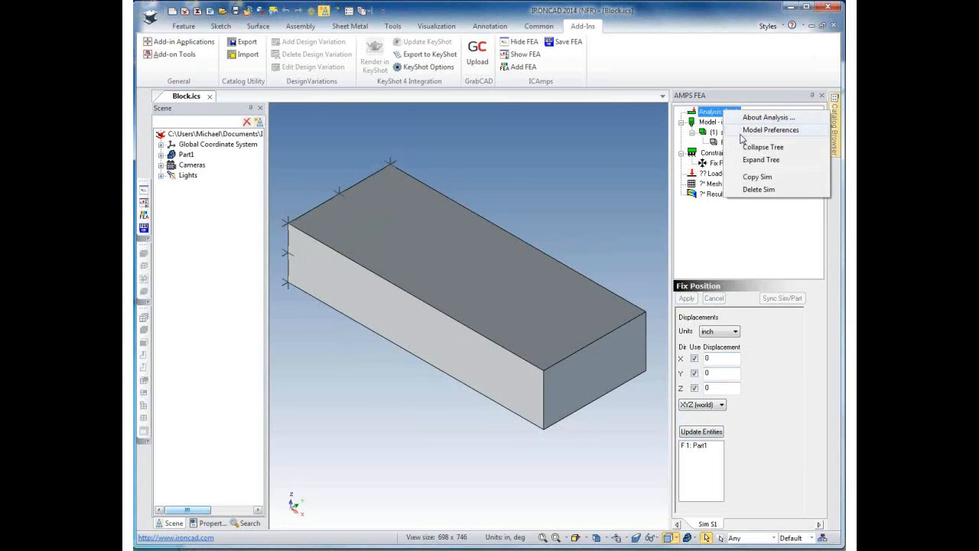
left_click(775, 135)
left_click_drag(614, 197, 763, 176)
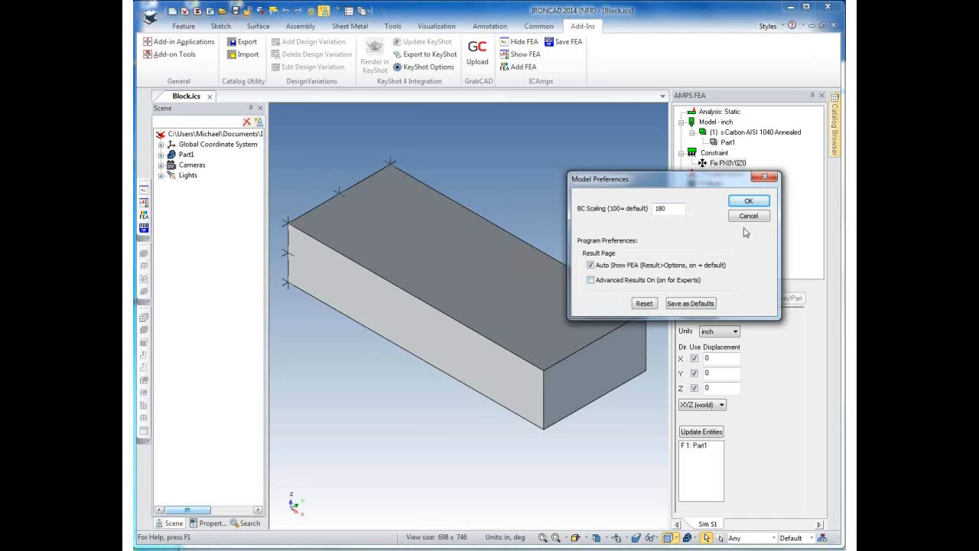
left_click(768, 176)
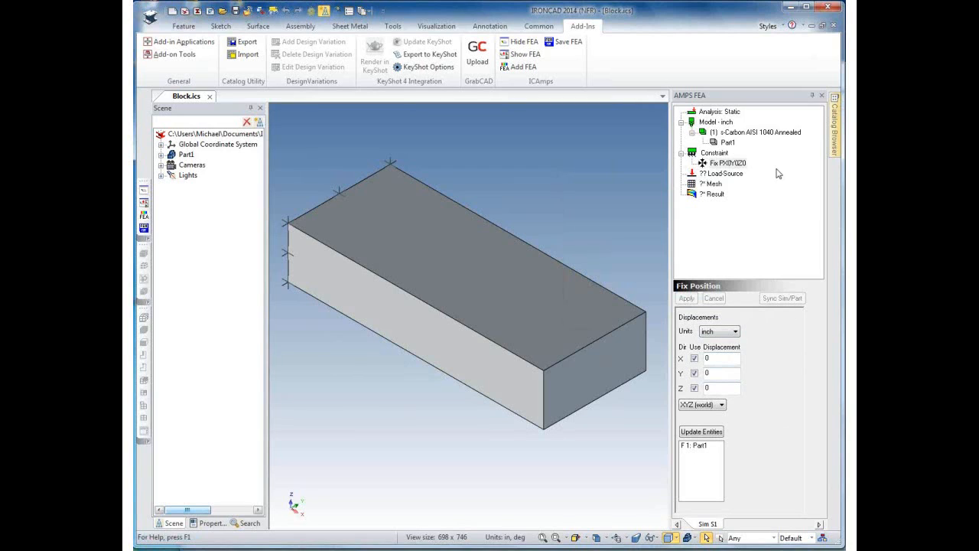
- Add a normal pressure load of 100 psi on the block's top face
left_click(726, 174)
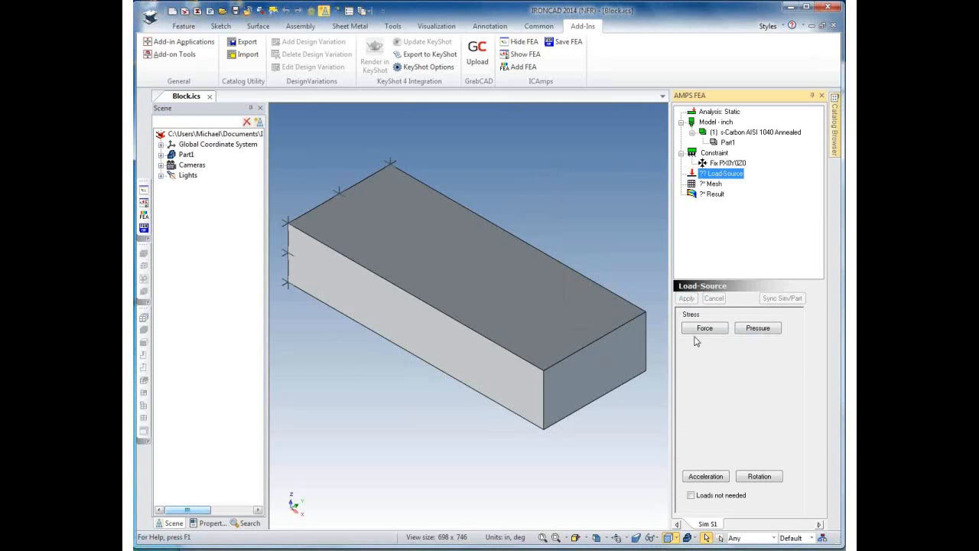
left_click(767, 331)
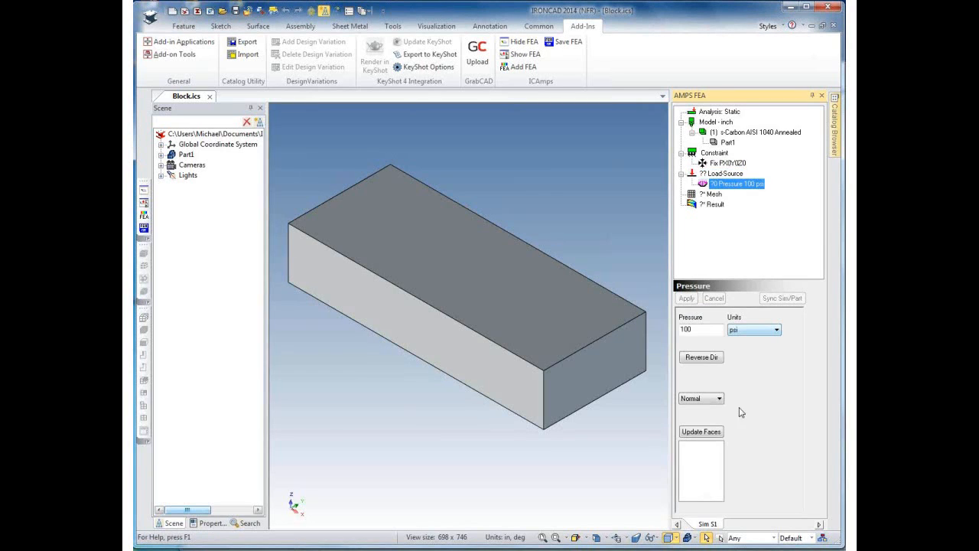
left_click(700, 430)
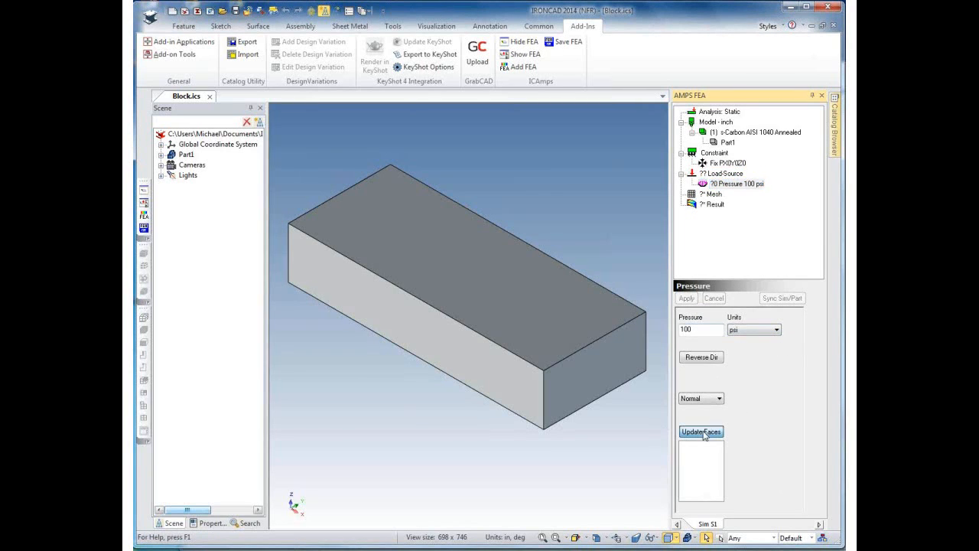
left_click(503, 302)
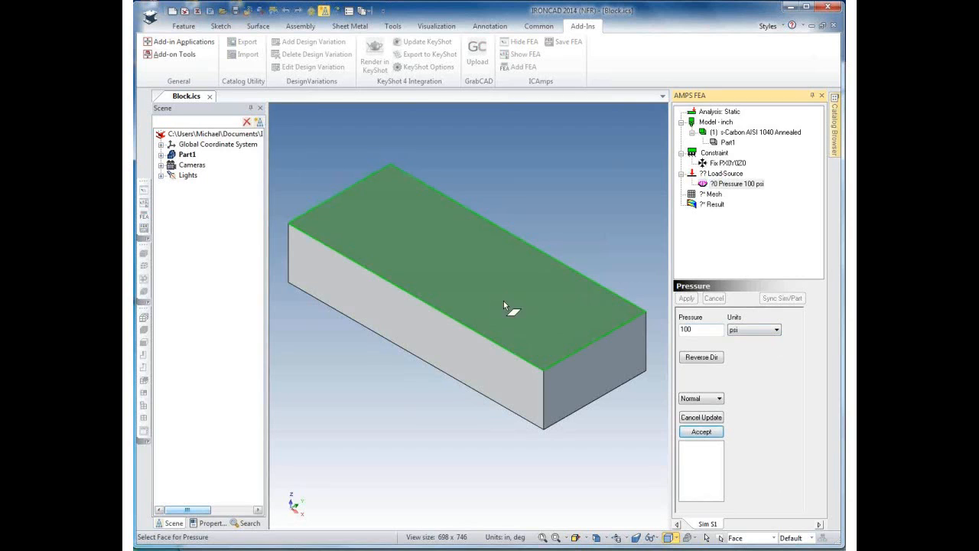
left_click(701, 432)
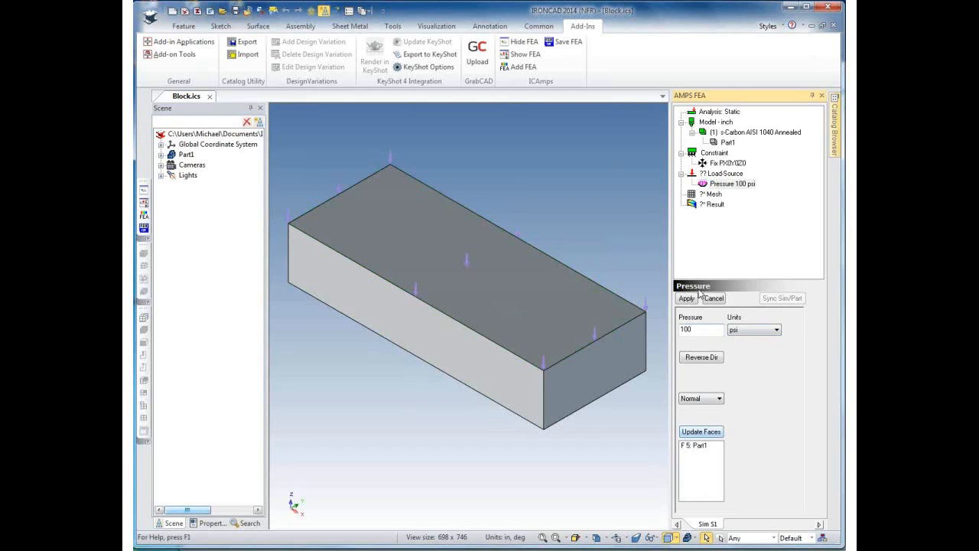
left_click(686, 298)
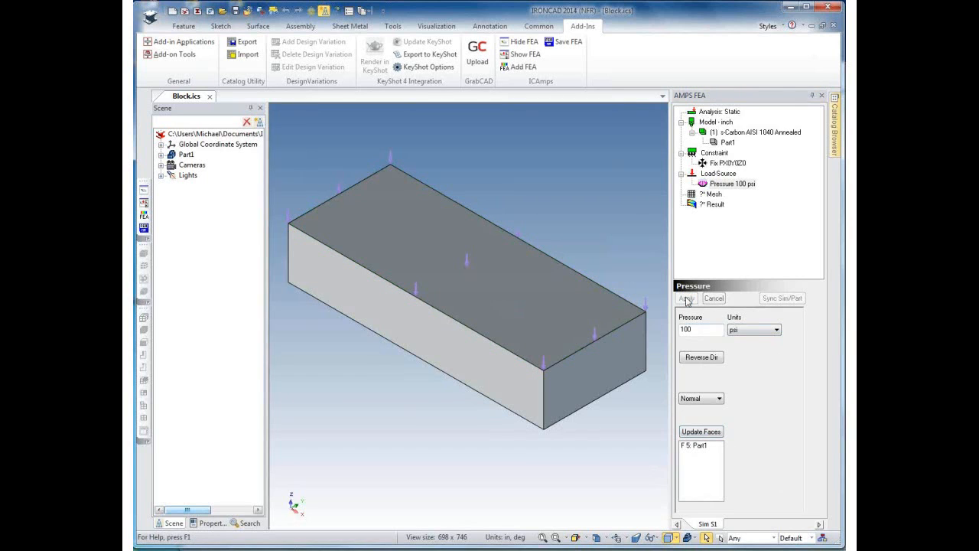
- Generate a solid tetra mesh with a 0.350394 inch mesh size and global curvature refinement at a 0.1 ratio
left_click(712, 194)
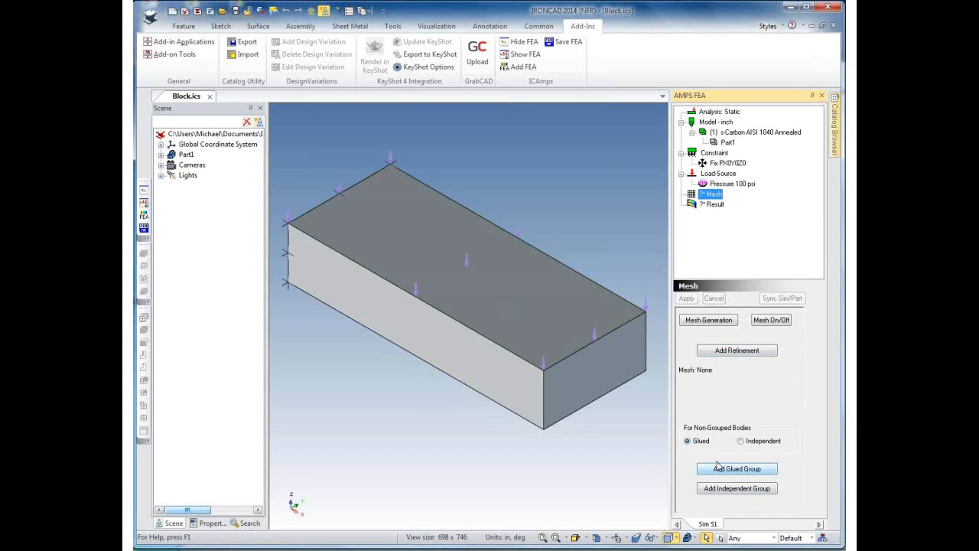
left_click(715, 321)
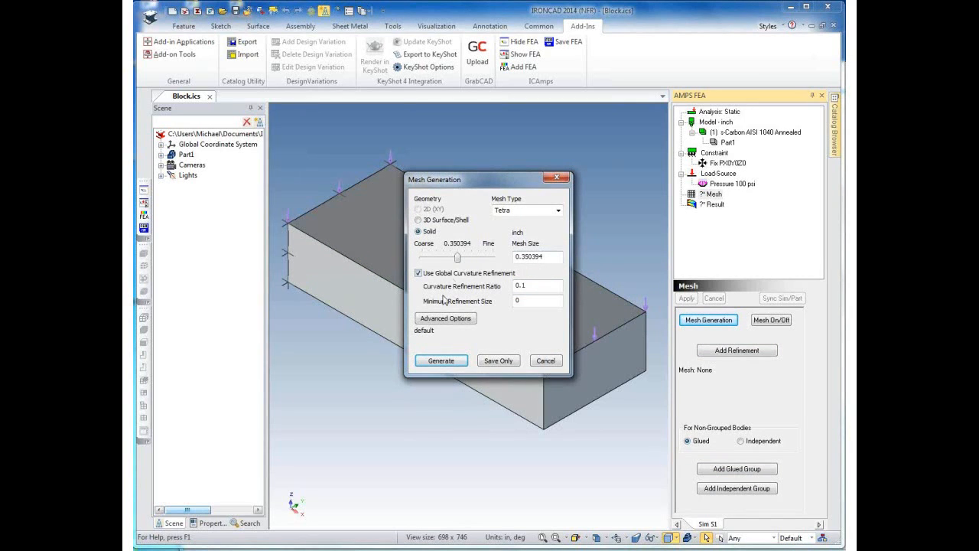
left_click(439, 361)
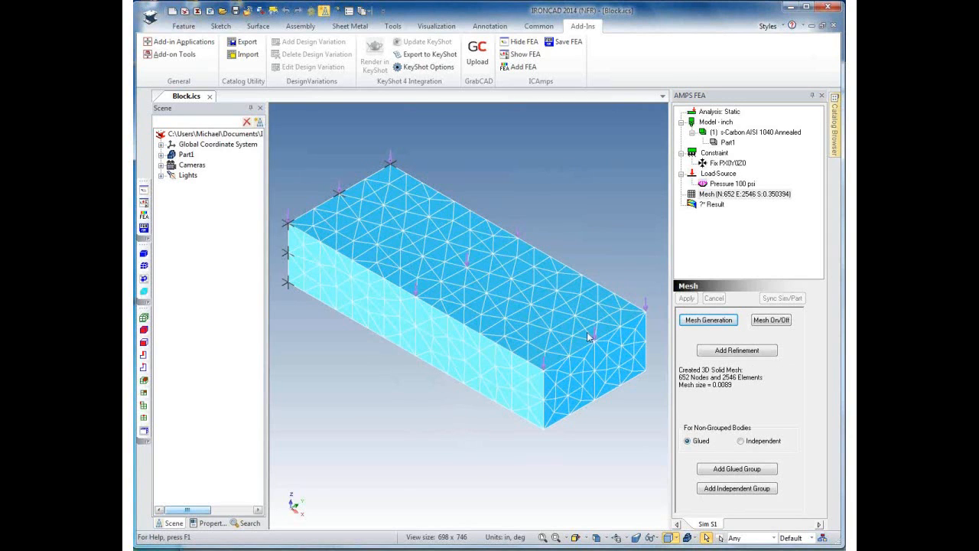
- Run the static analysis on the meshed block and close the solver window
left_click(714, 205)
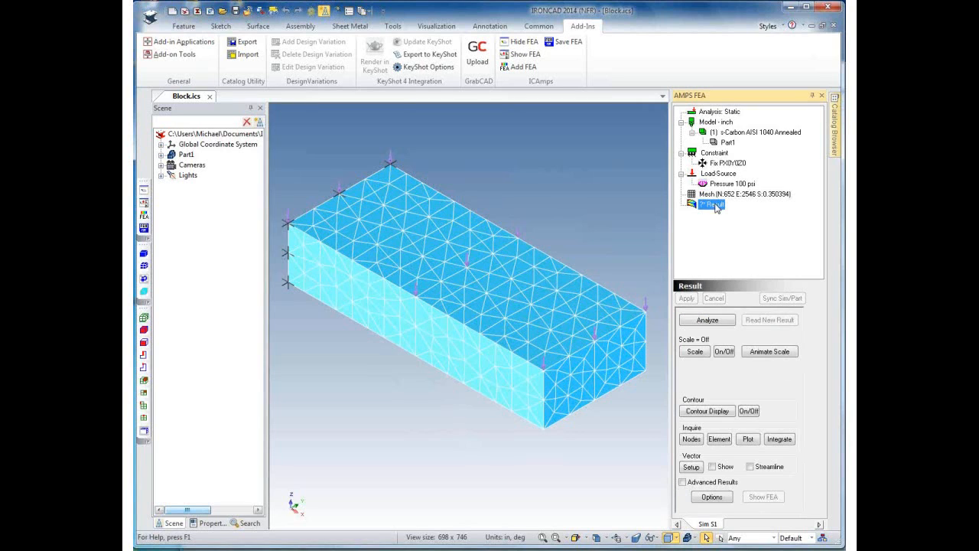
left_click(712, 325)
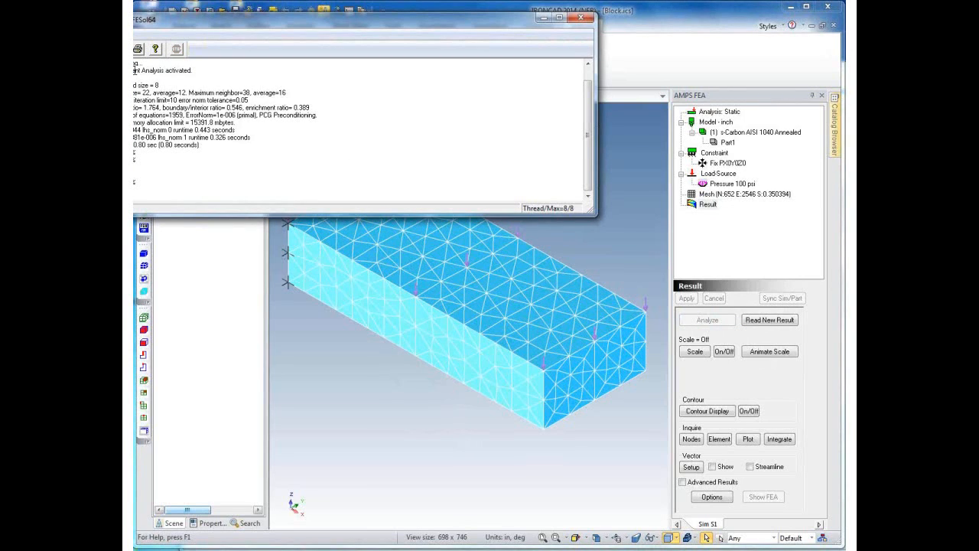
left_click(584, 19)
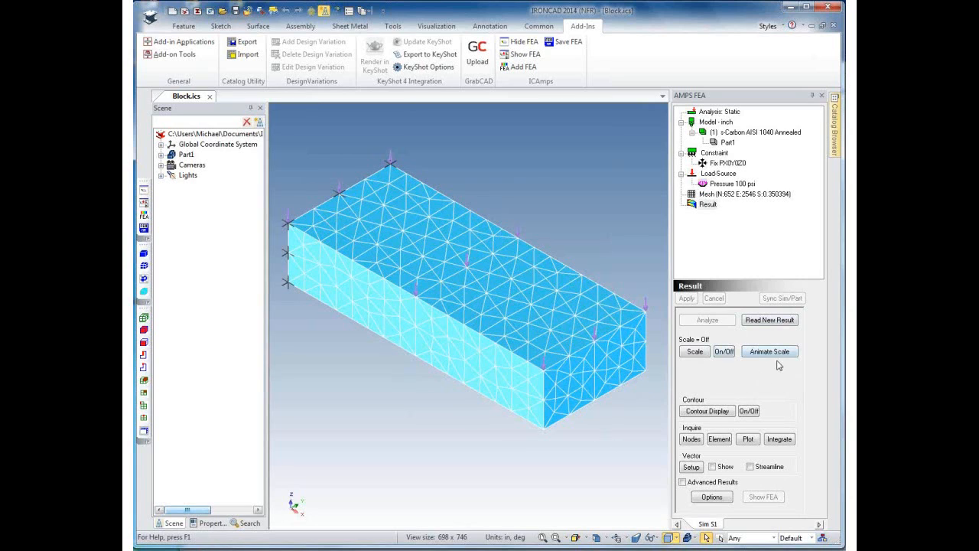
- Animate the displacement with automatic scaling and display the equivalent stress contour in psi on the block
left_click(771, 352)
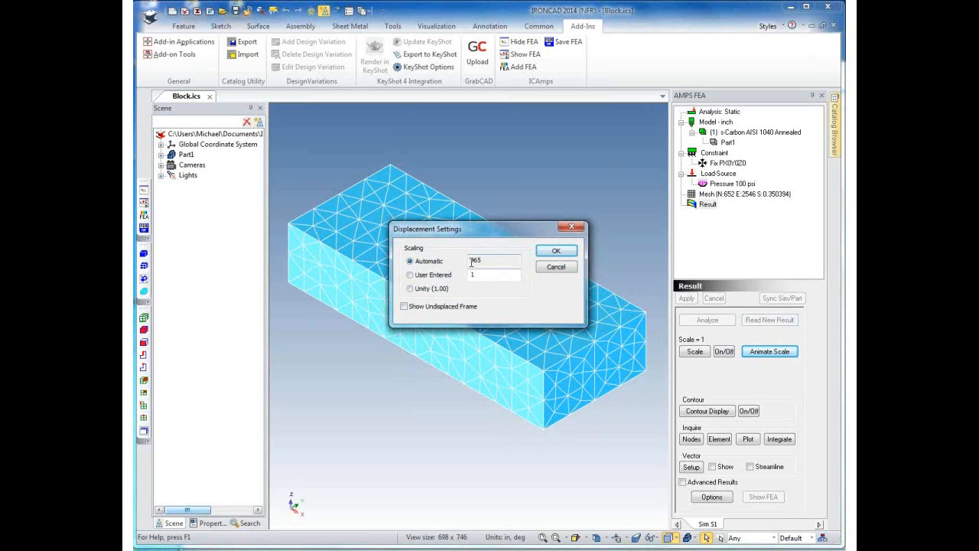
left_click(557, 253)
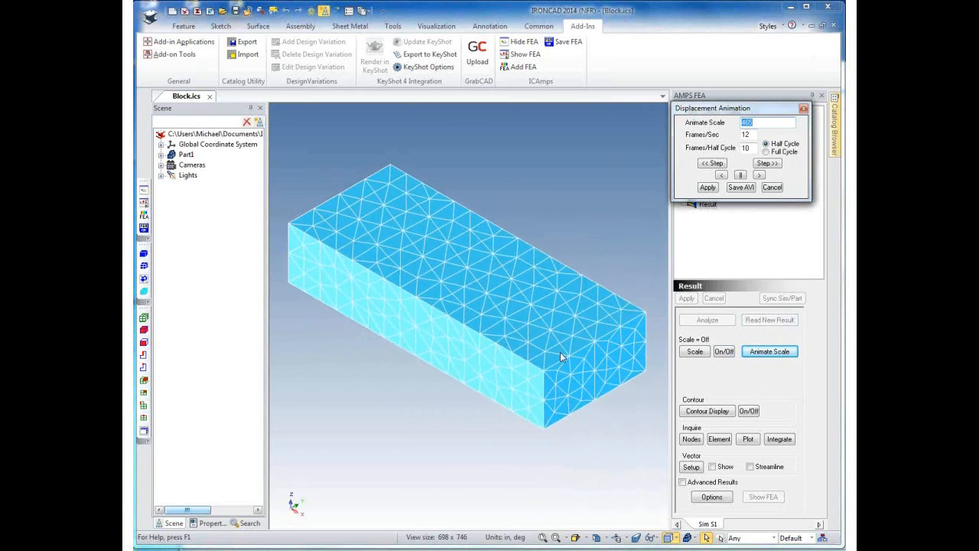
left_click(706, 411)
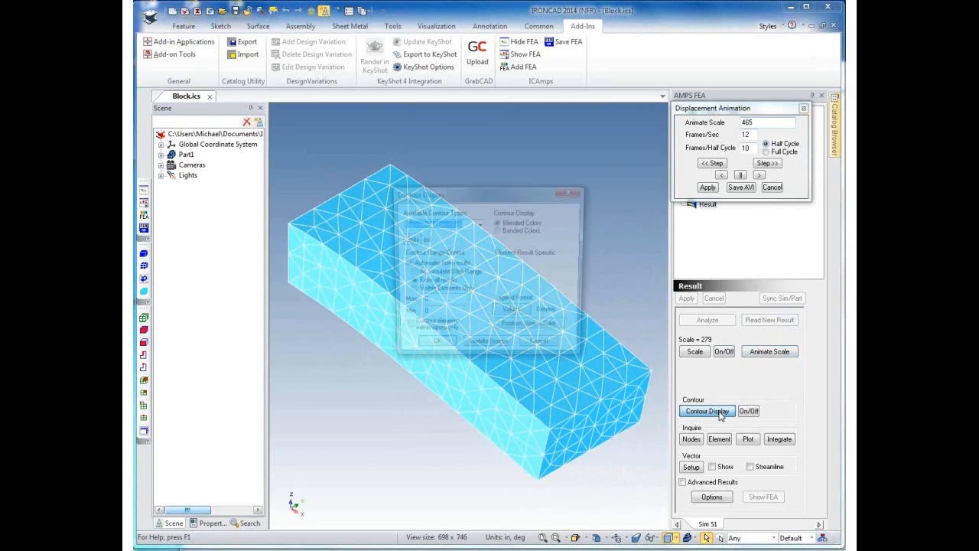
left_click(434, 349)
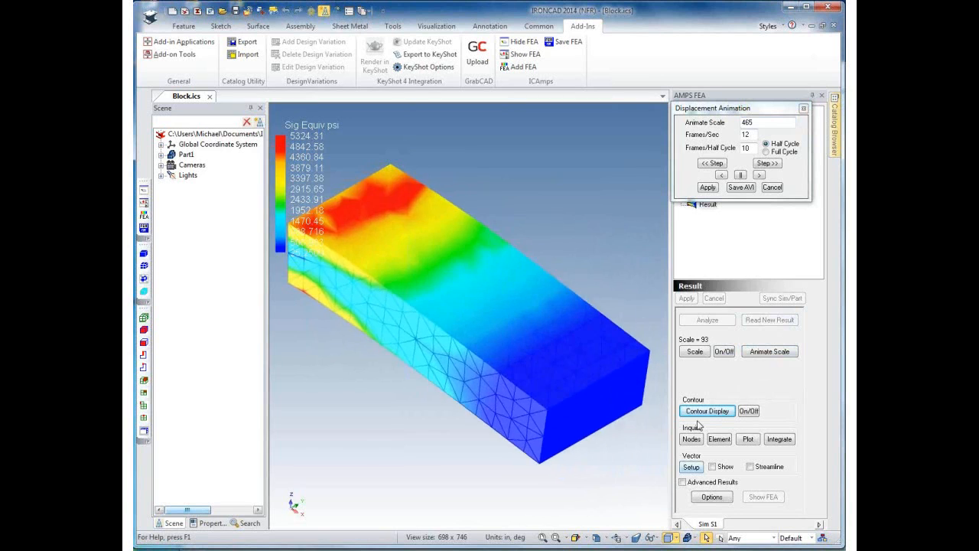
- Turn on Advanced Results to review the full list of contour types, leave the contour unchanged, and turn the option off again
left_click(688, 482)
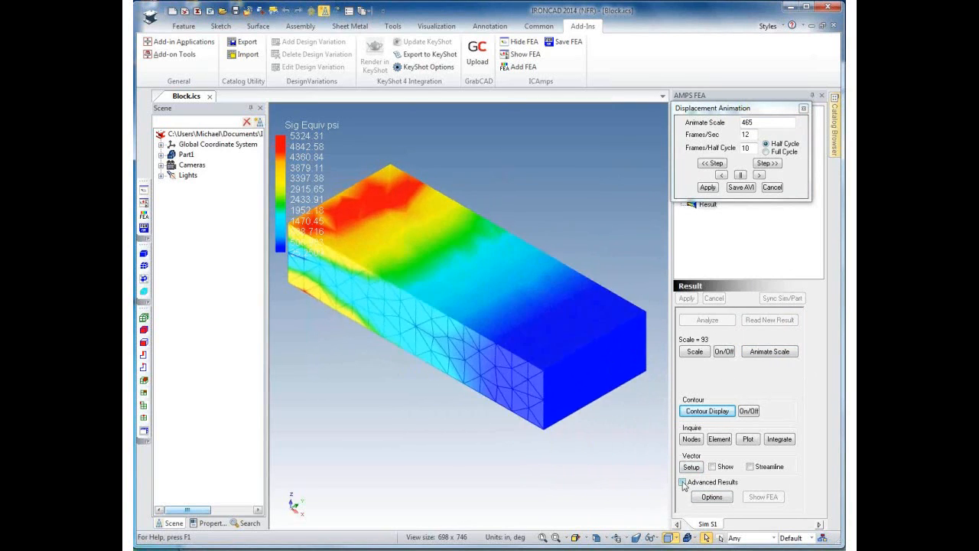
left_click(693, 411)
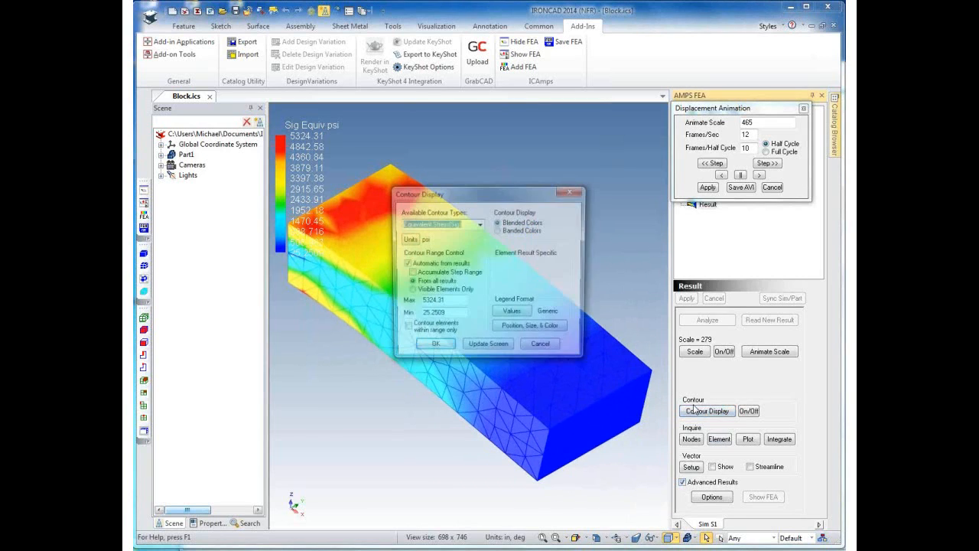
left_click(478, 224)
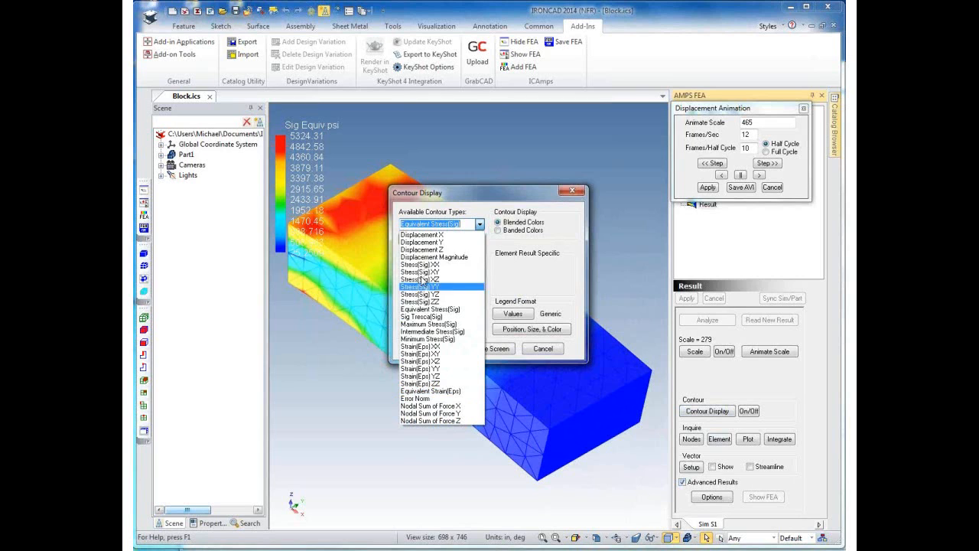
left_click(574, 190)
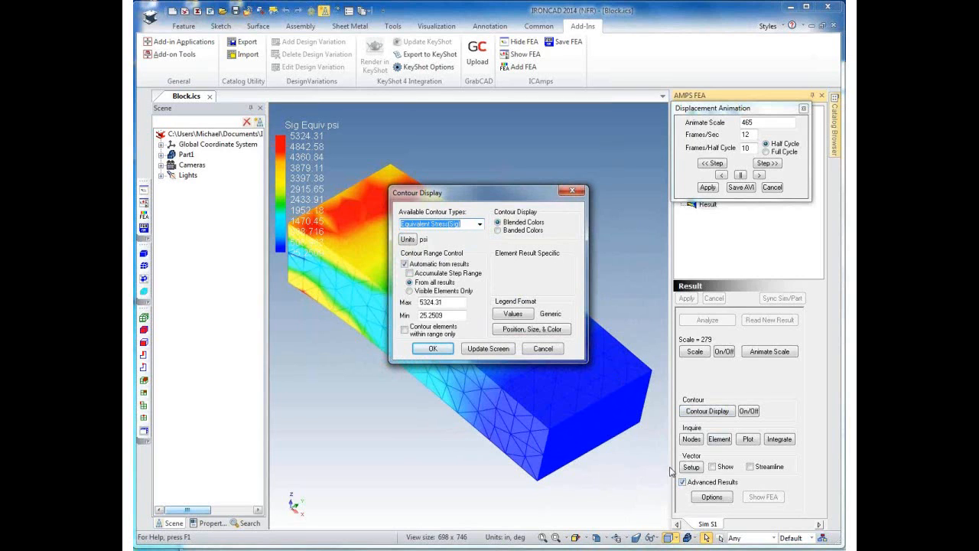
left_click(575, 193)
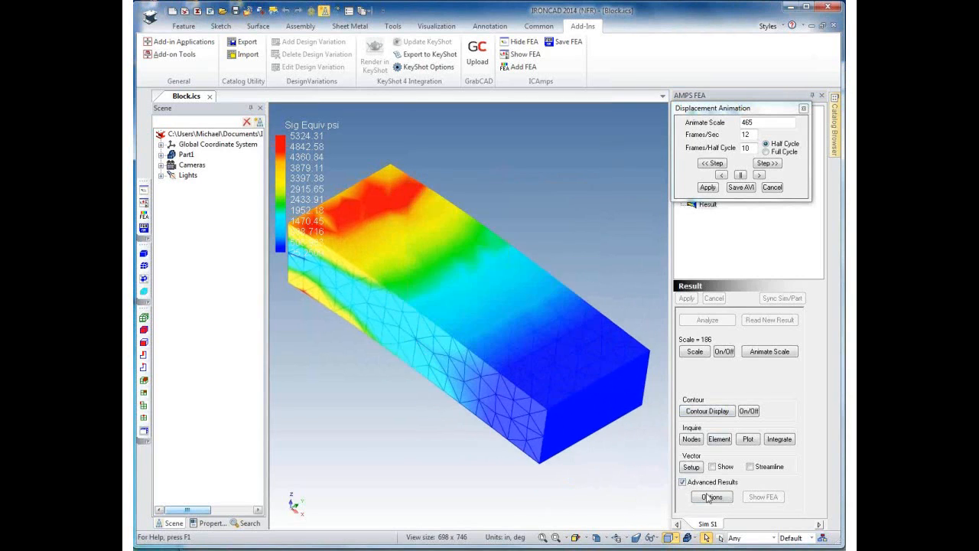
left_click(683, 482)
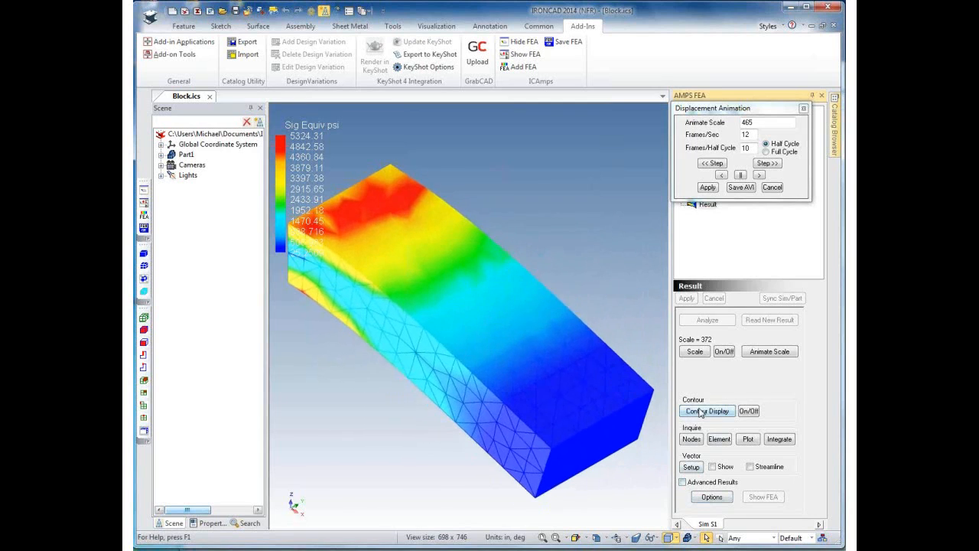
- Review the basic contour types available without Advanced Results, keeping Equivalent Stress(Sig) as the displayed contour
left_click(687, 412)
left_click(480, 224)
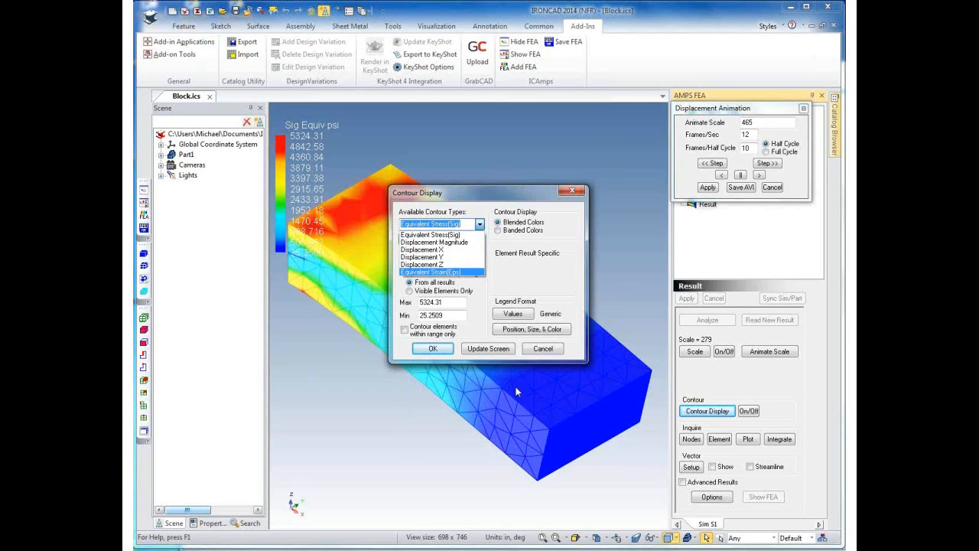
left_click(551, 354)
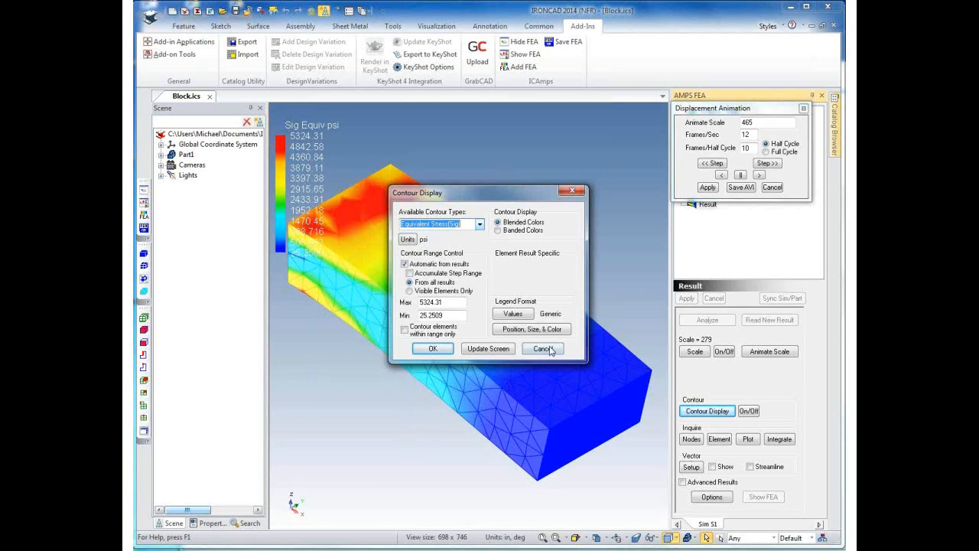
left_click(432, 349)
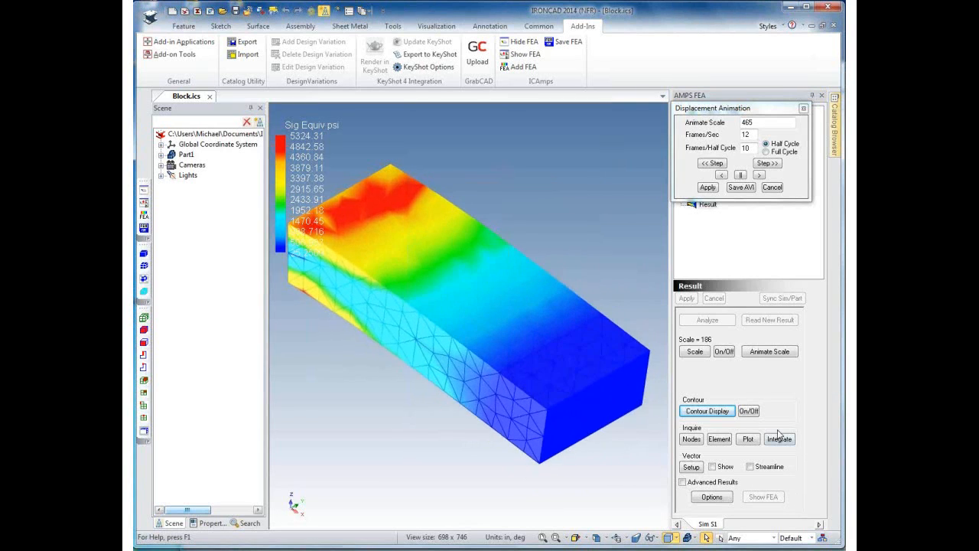
- Stop the displacement animation and probe nodes on the block's top face for equivalent stress and displacement magnitude
left_click(768, 354)
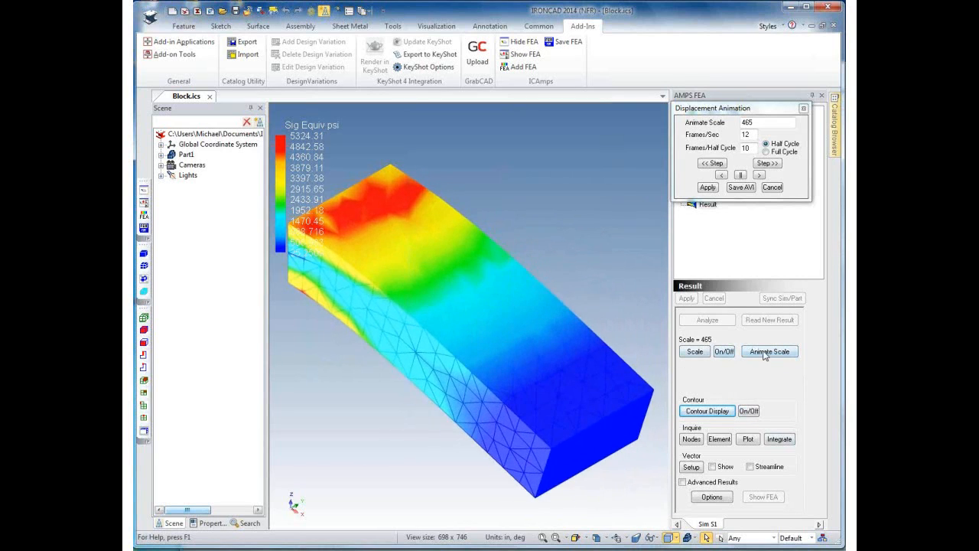
left_click(766, 354)
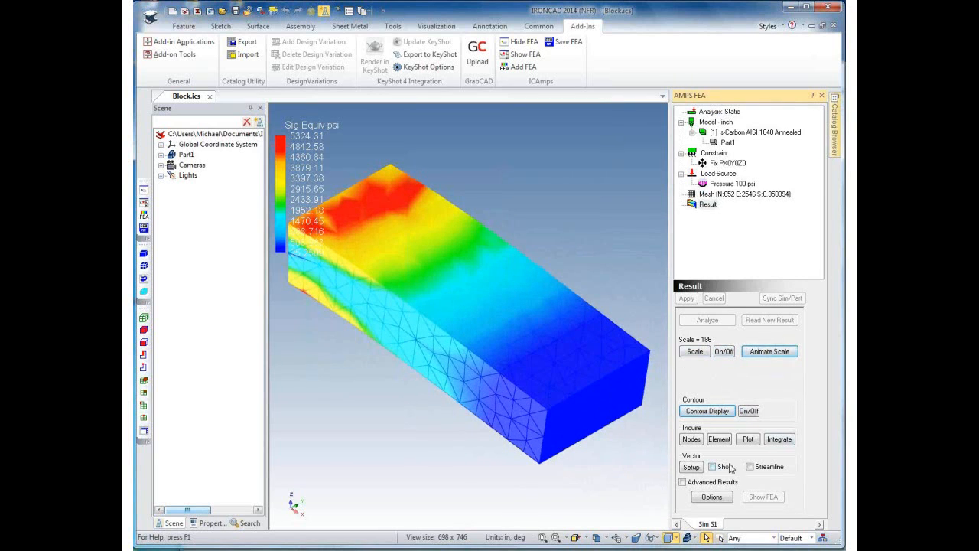
left_click(693, 439)
left_click(691, 440)
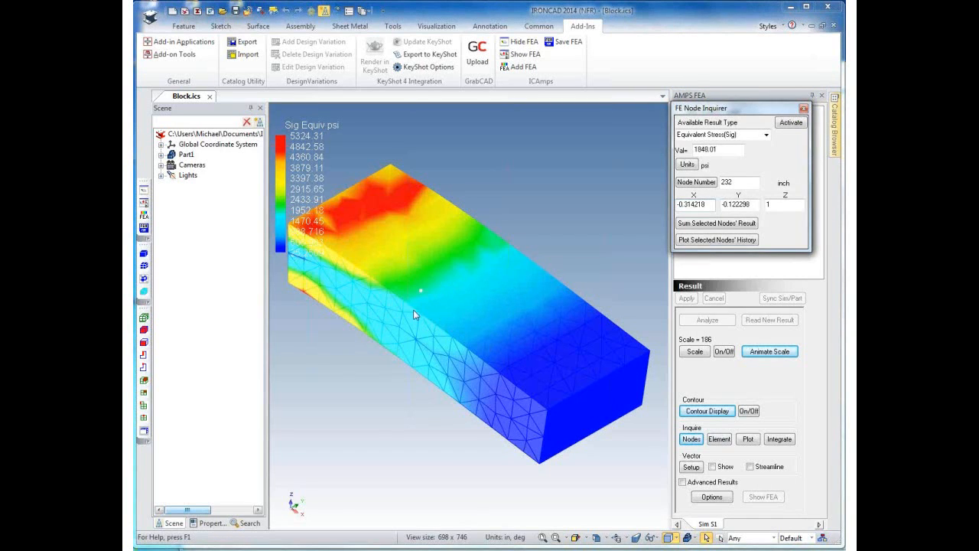
left_click(767, 136)
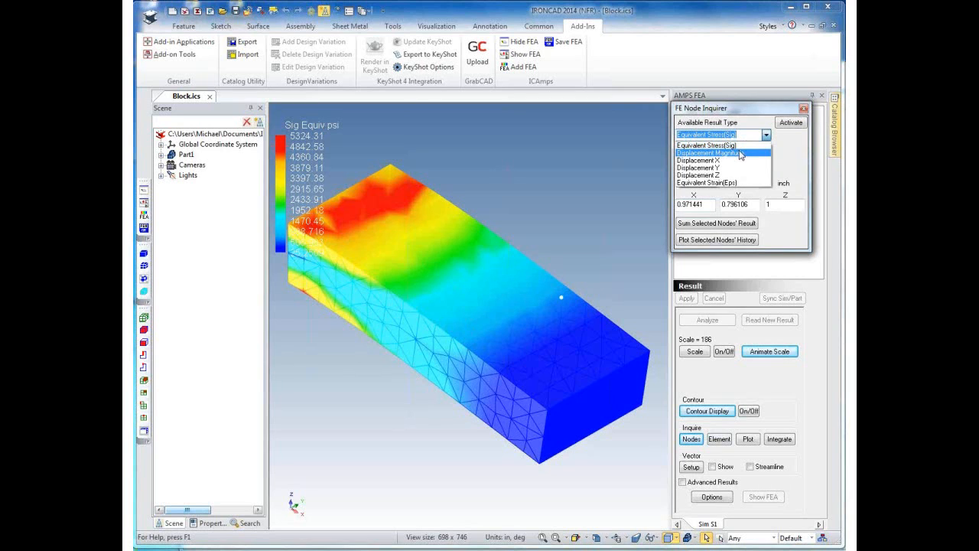
left_click(739, 151)
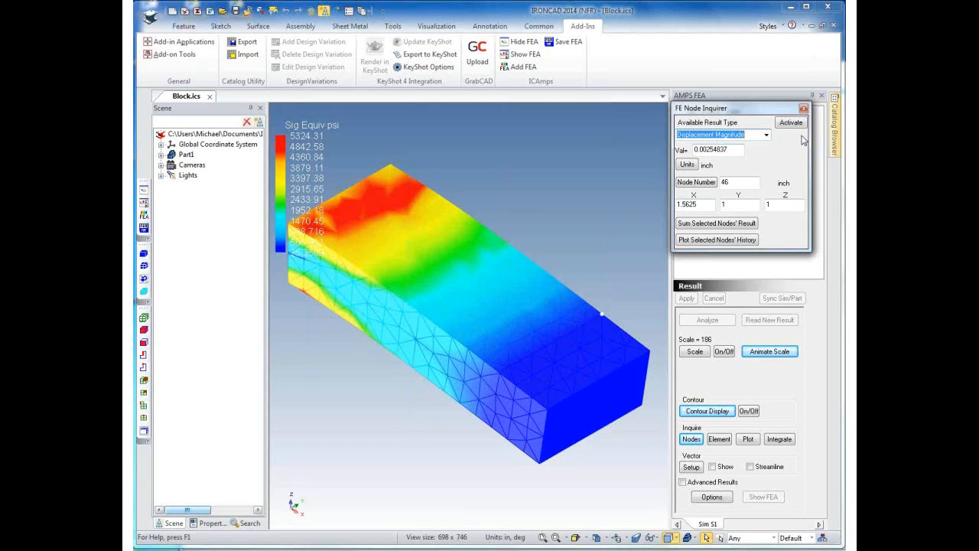
left_click(803, 108)
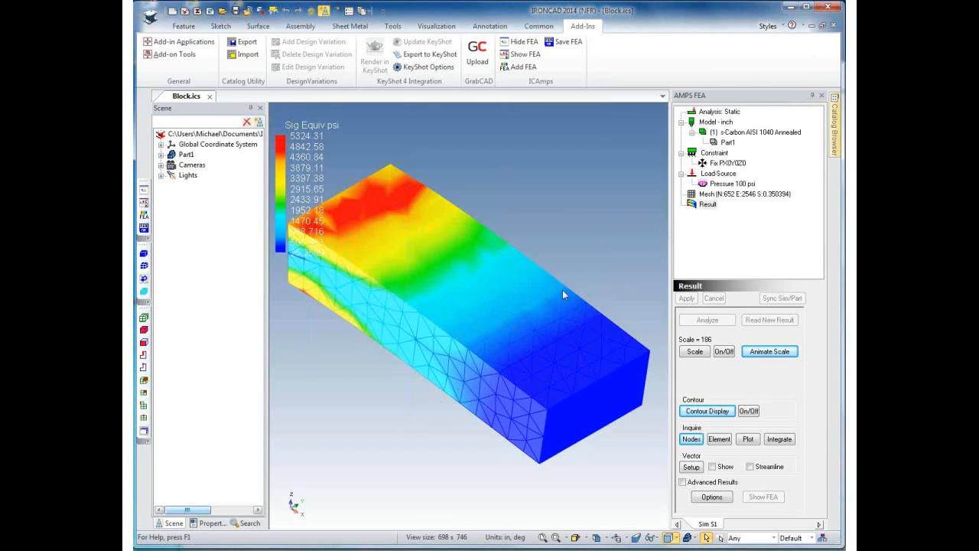
- Probe equivalent stress at nodes on the block while it is cut by a lengthwise section plane, and remove the cut
left_click(144, 432)
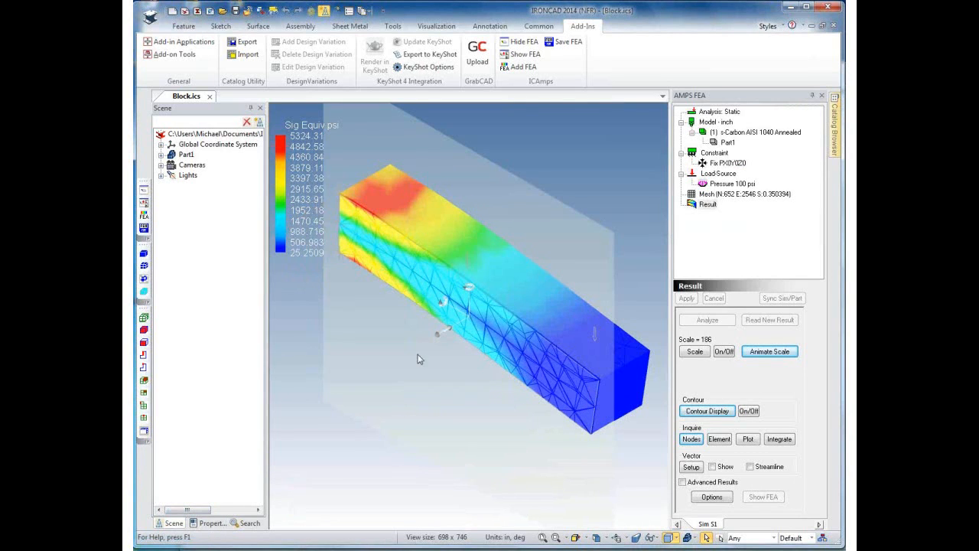
left_click_drag(445, 335, 463, 321)
left_click(692, 439)
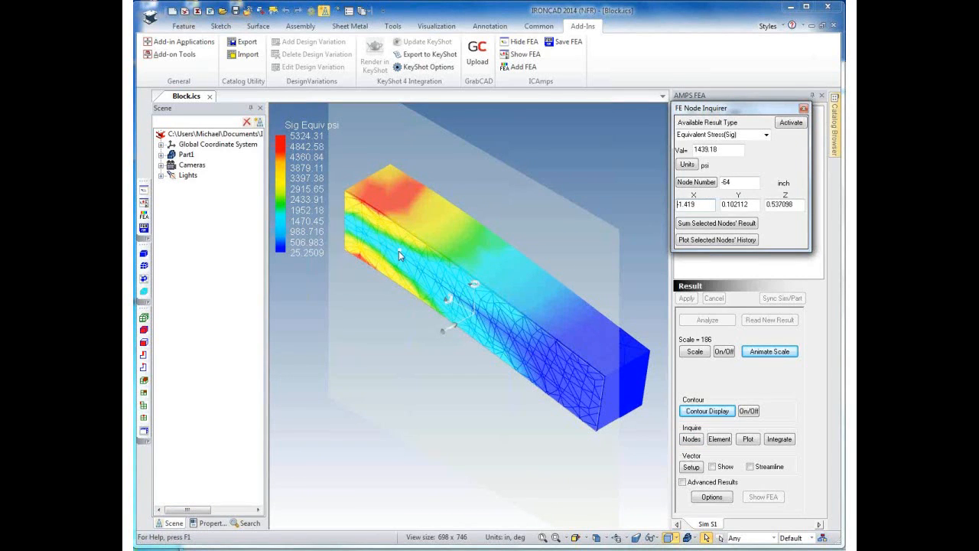
left_click(473, 218)
left_click(554, 277)
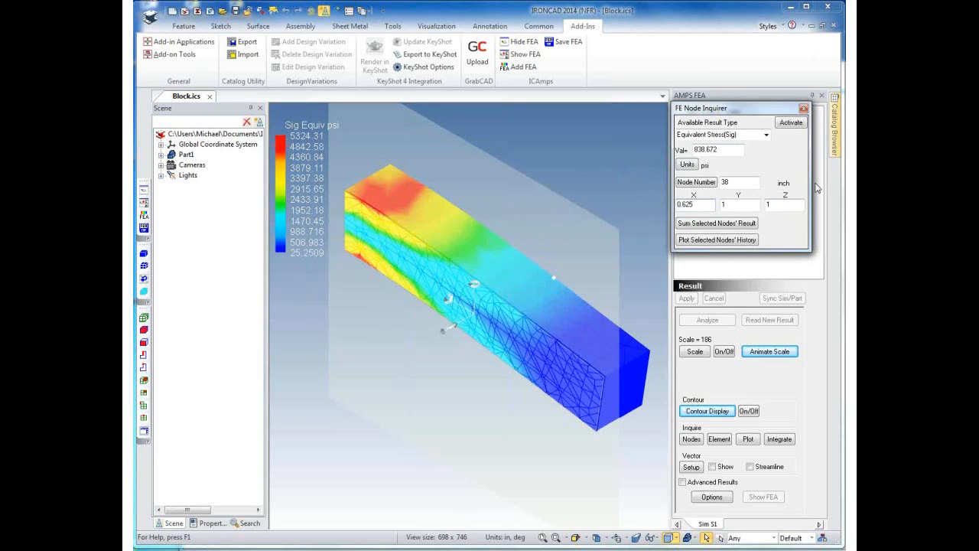
left_click(803, 111)
left_click(142, 431)
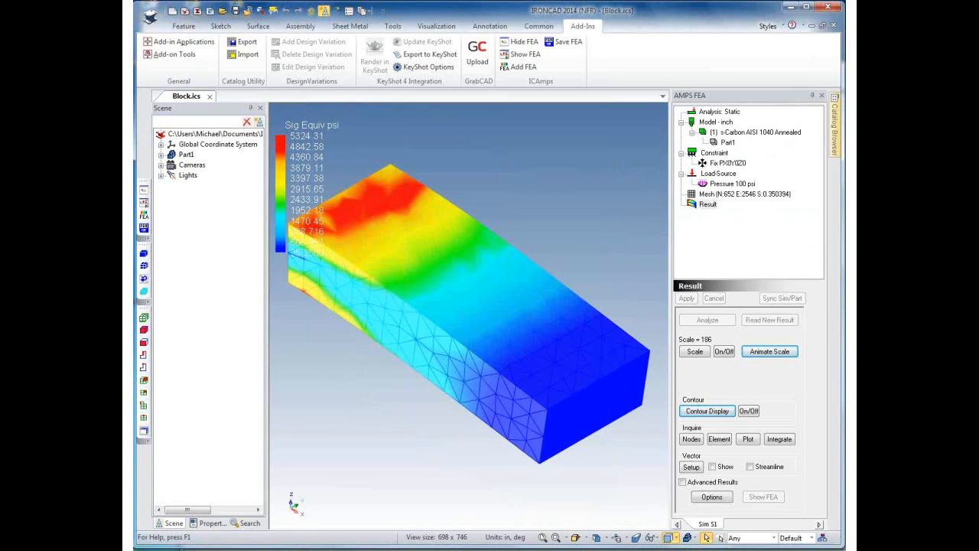
- Plot equivalent stress in psi for the nodes on the top face's long front edge along direction 1, 0, 0, and close the plot
left_click(750, 441)
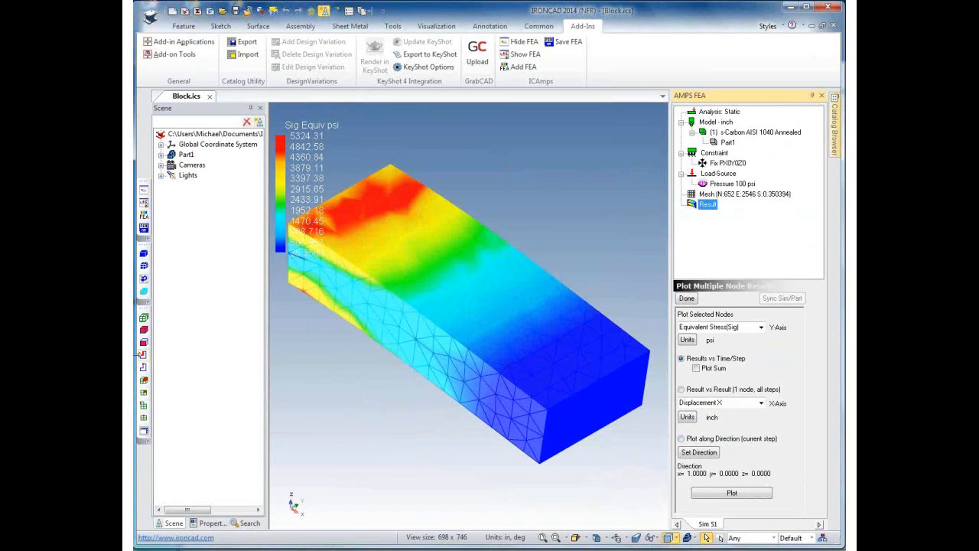
left_click(410, 310)
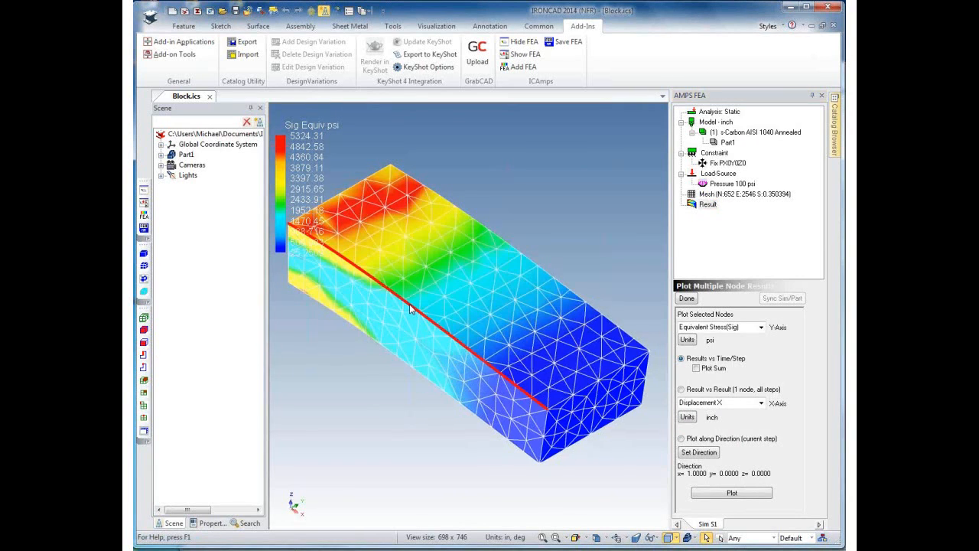
left_click(682, 440)
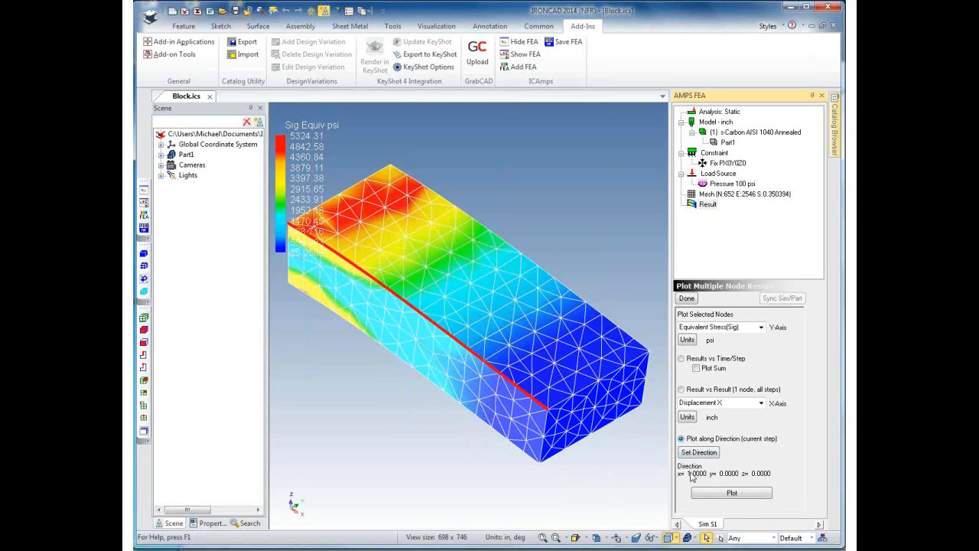
left_click(728, 493)
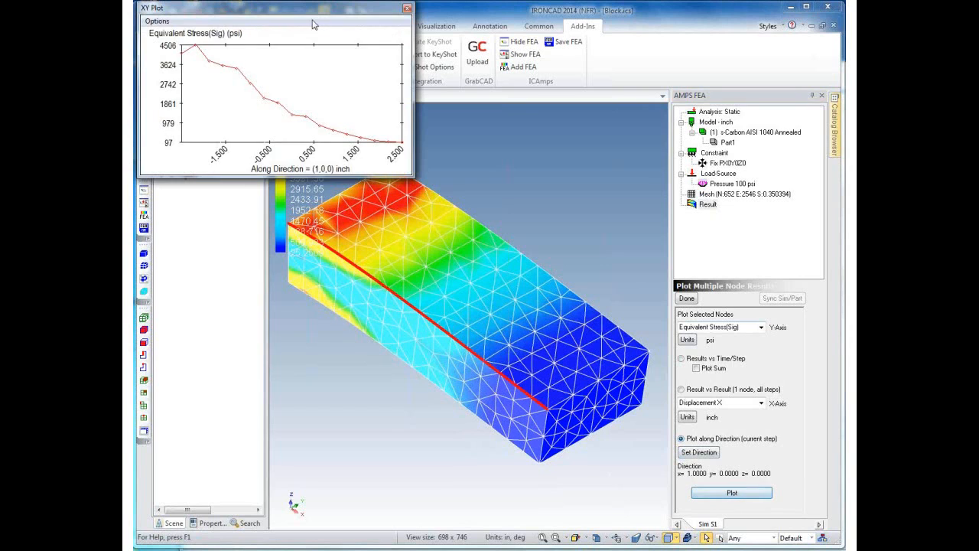
mouse_move(314, 11)
left_mouse_down()
mouse_move(973, 155)
mouse_move(801, 103)
left_mouse_up()
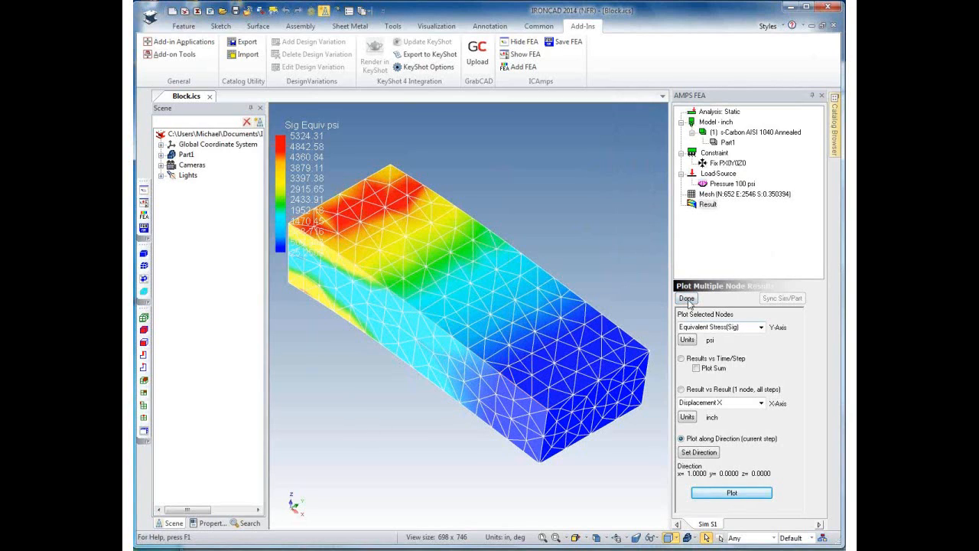
left_click(686, 299)
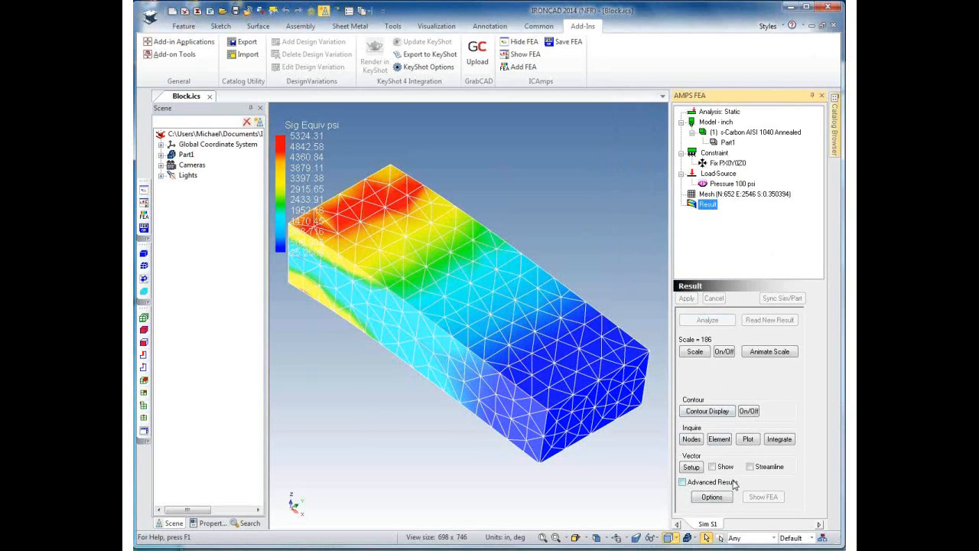
left_click(578, 177)
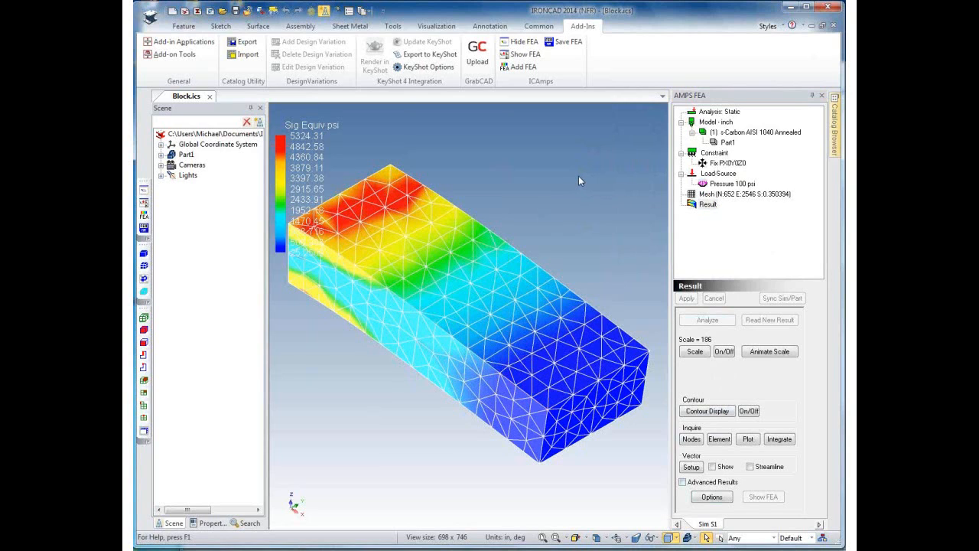
- Copy the static simulation into a second simulation with analysis type Static and dimension 3D
left_click(721, 115)
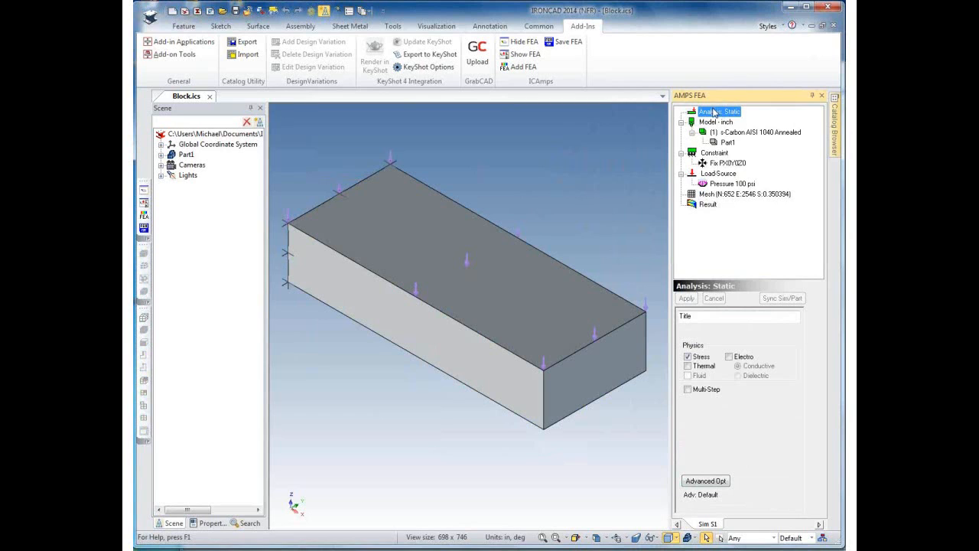
right_click(714, 113)
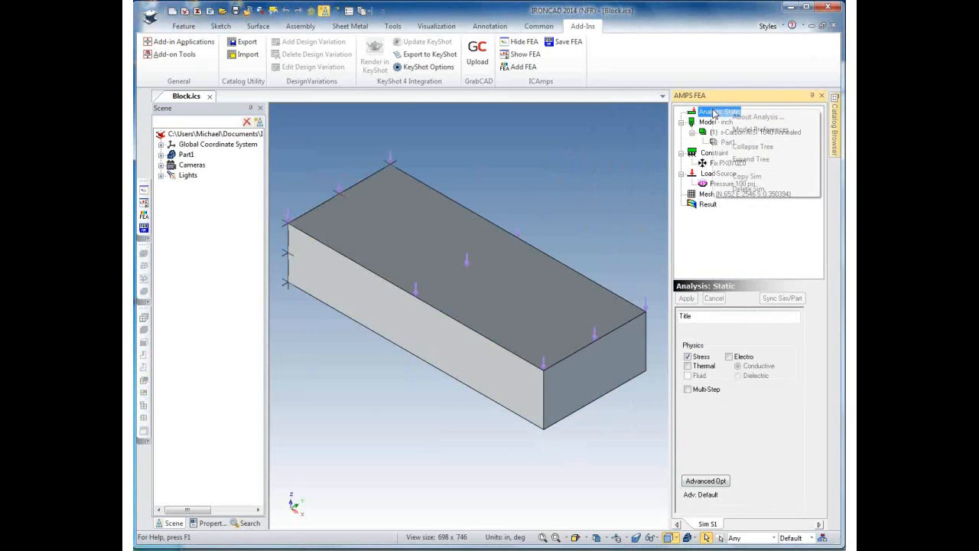
left_click(753, 177)
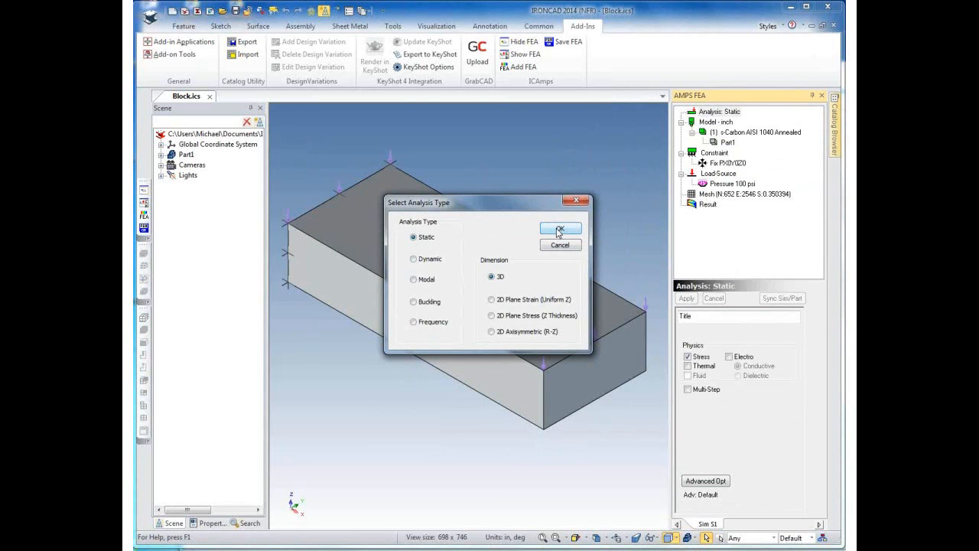
left_click(559, 230)
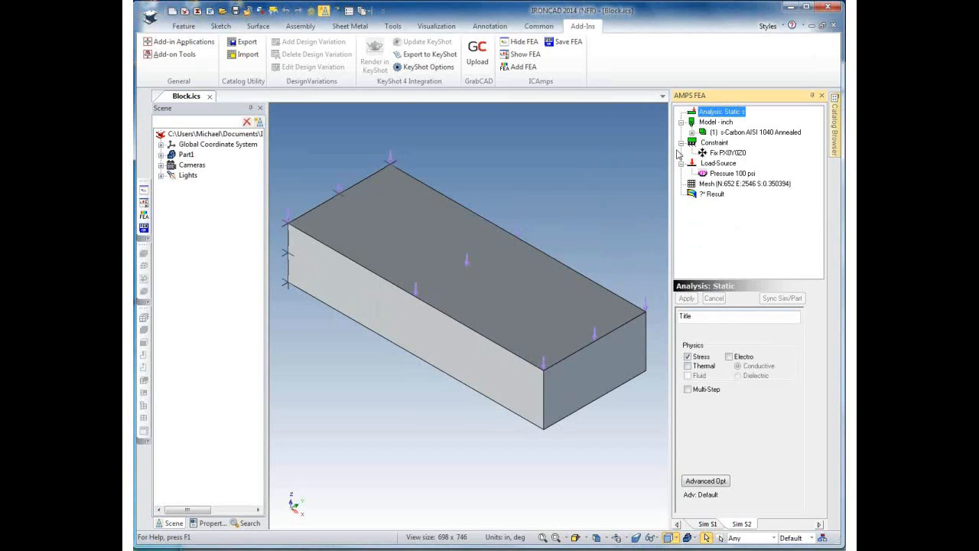
- Enable Thermal physics alongside Stress for the copied static analysis and for its Carbon AISI 1040 Annealed material
left_click(687, 365)
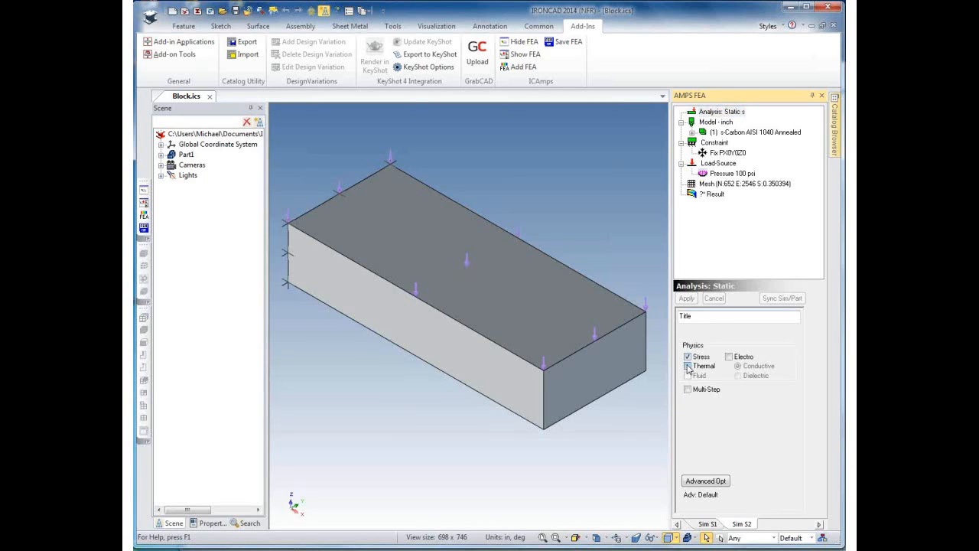
left_click(686, 299)
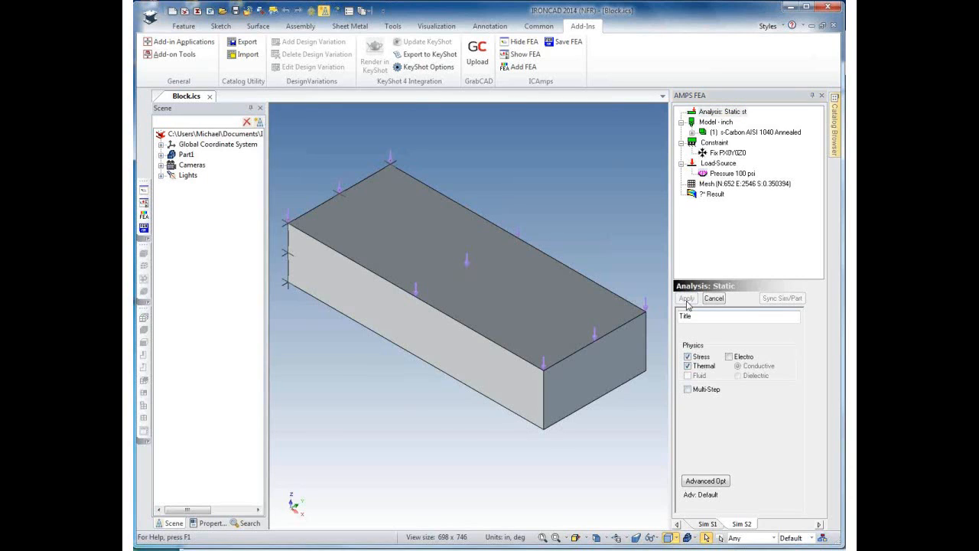
left_click(741, 133)
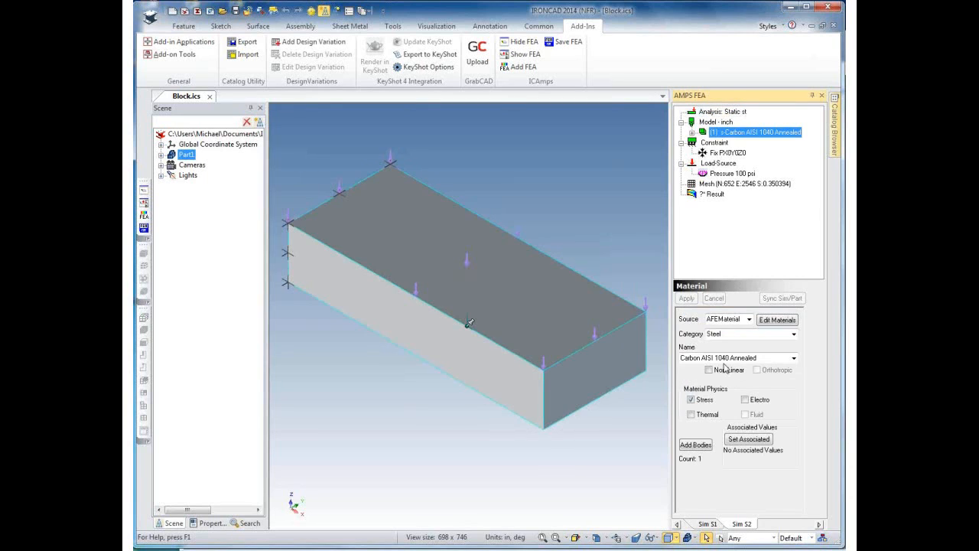
left_click(692, 415)
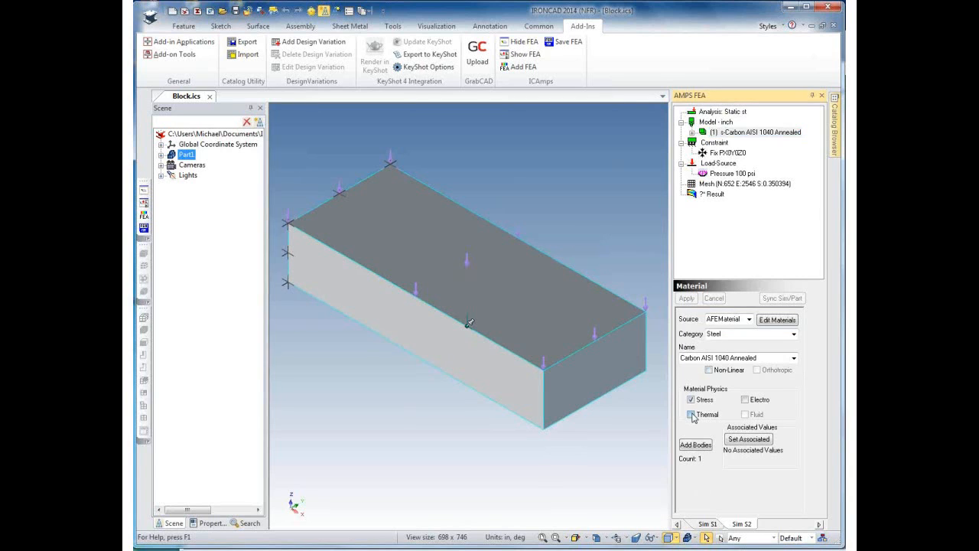
left_click(685, 299)
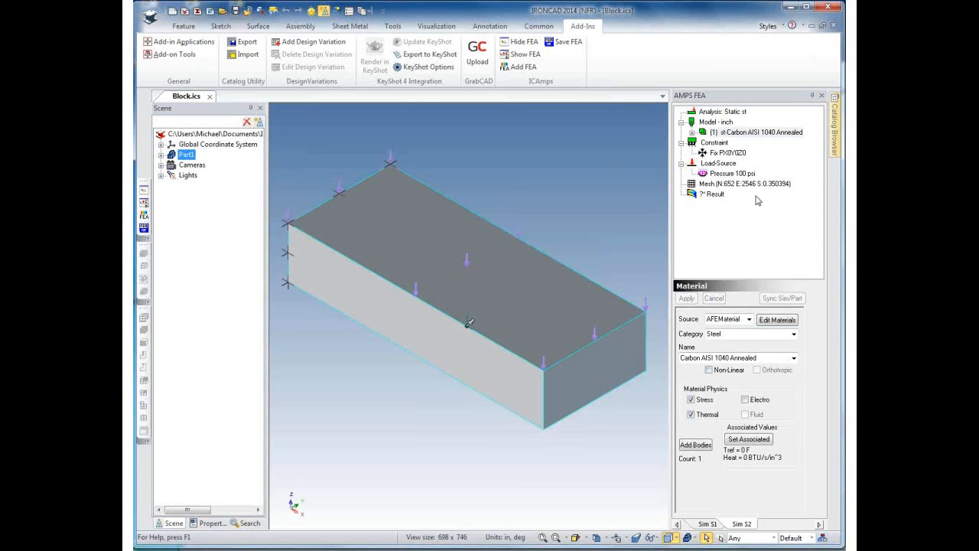
- Add a thermal constraint fixing the temperature at 0 F on the block's rear long side face
left_click(715, 144)
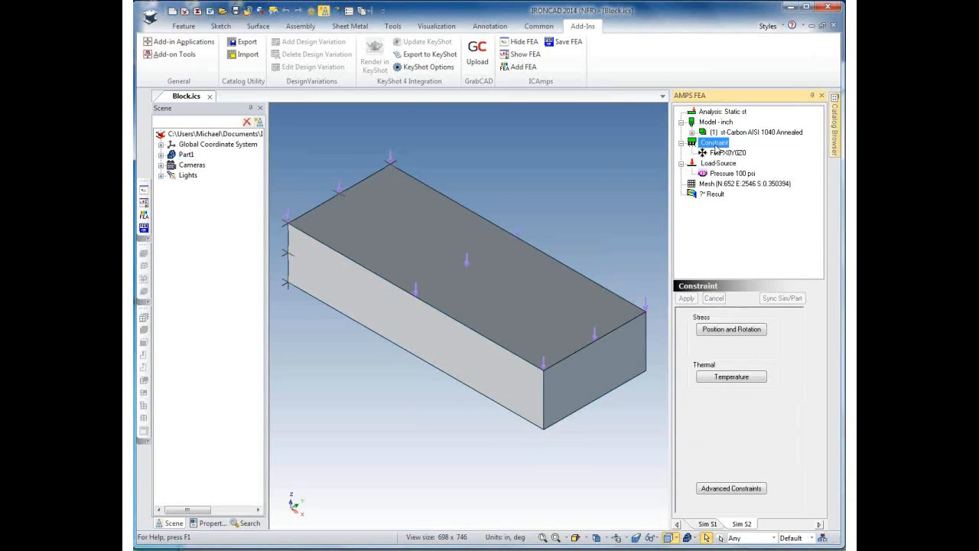
left_click(731, 380)
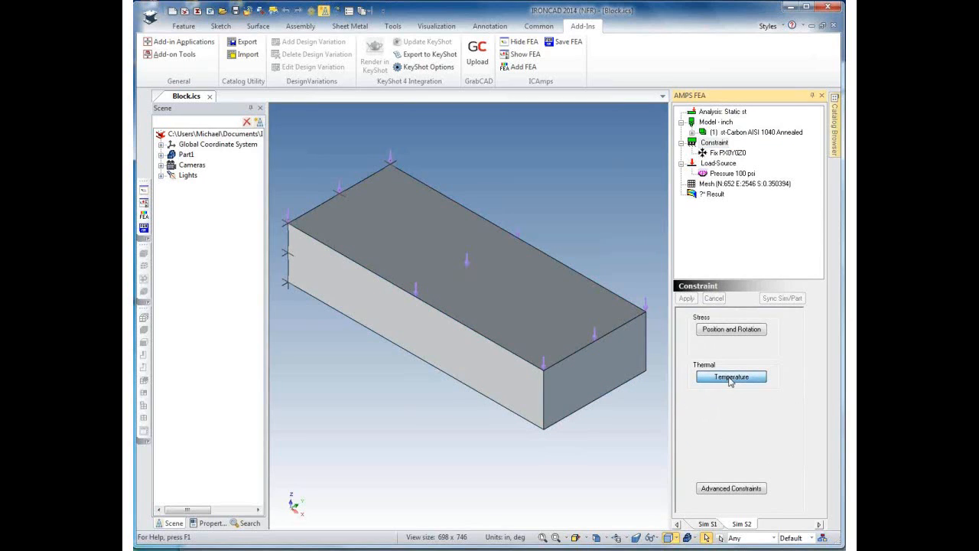
left_click(707, 433)
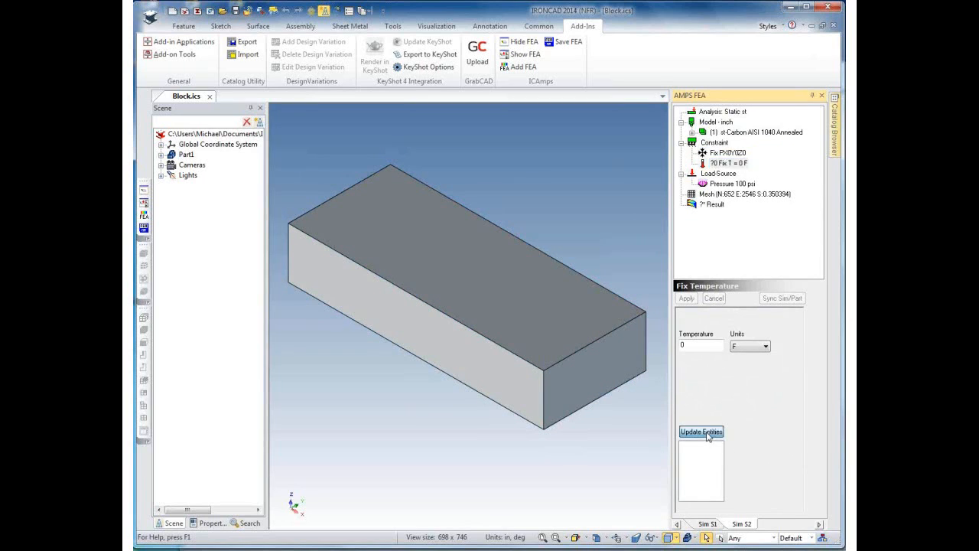
left_click(529, 263)
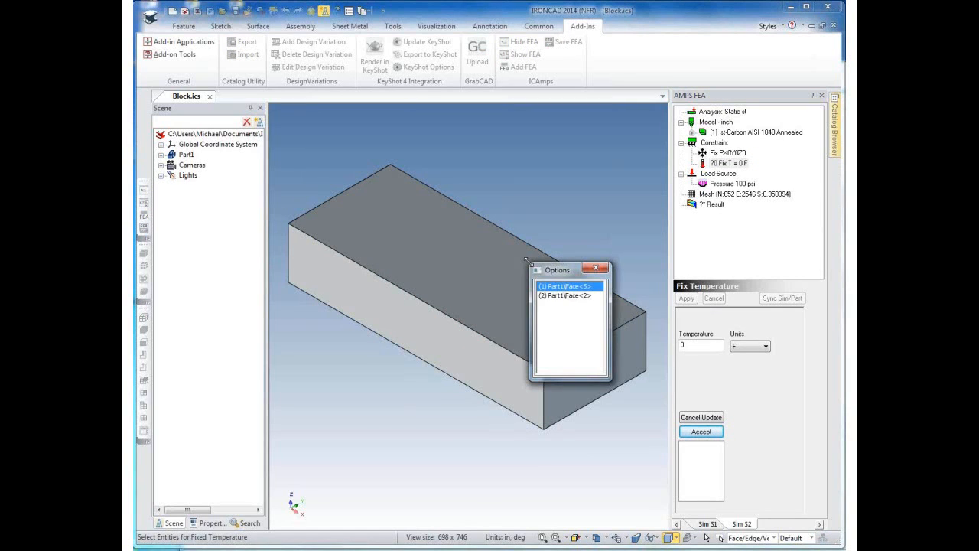
left_click(564, 297)
left_click(702, 432)
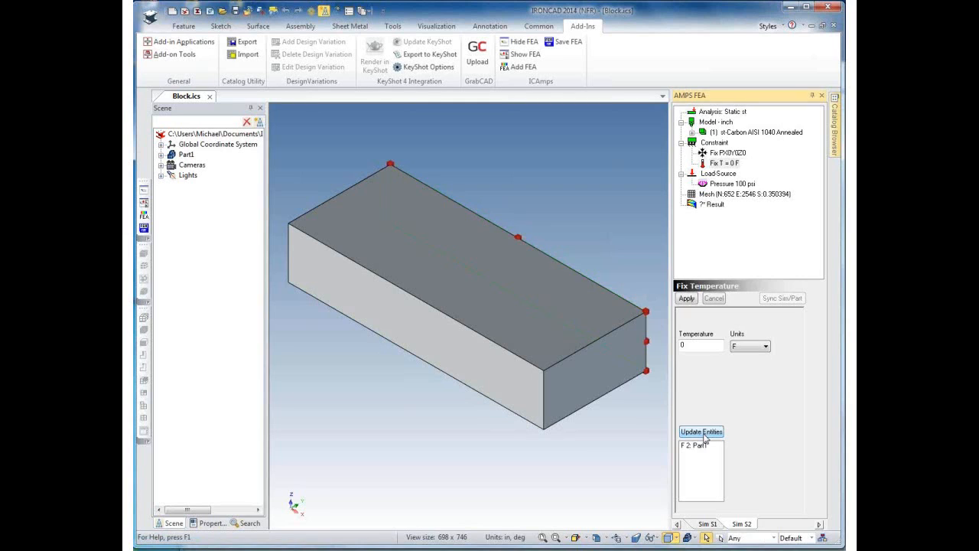
left_click(685, 298)
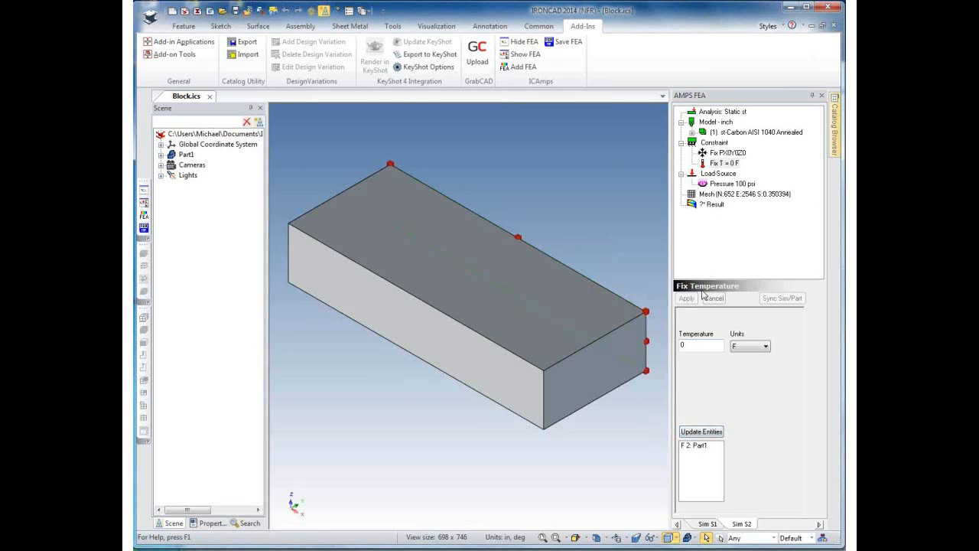
- Add a surface heat flux of 0.02 BTU/s per square inch on the block's front long side face
left_click(723, 175)
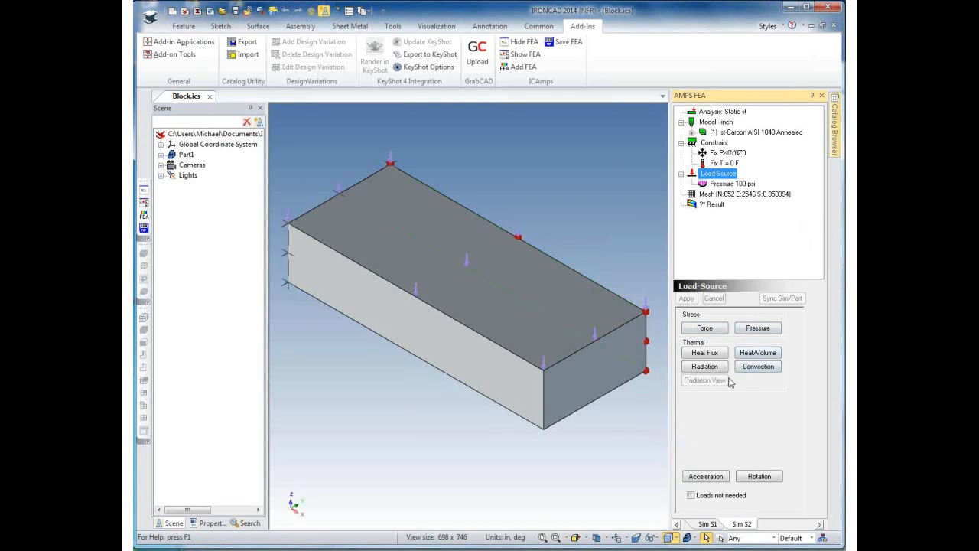
left_click(702, 353)
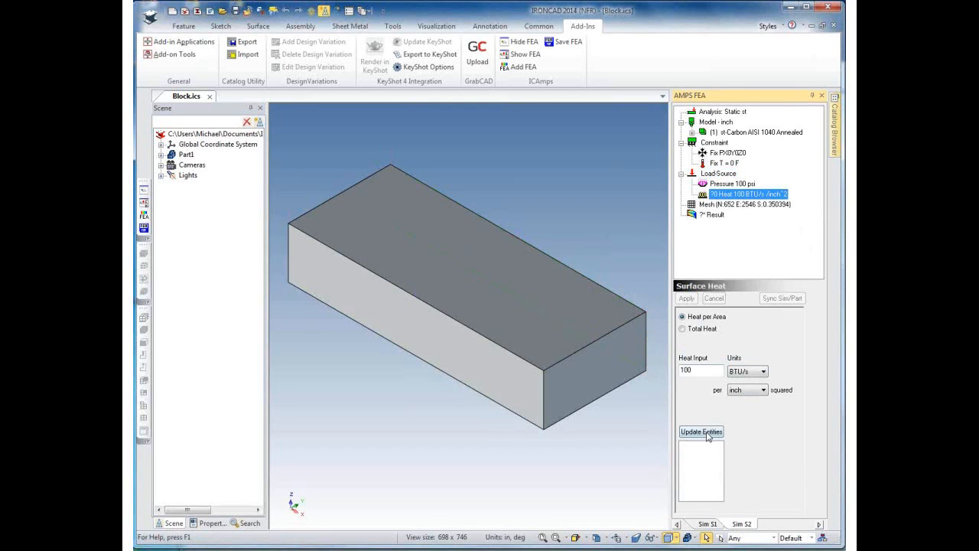
left_click_drag(701, 375, 674, 371)
type(".02")
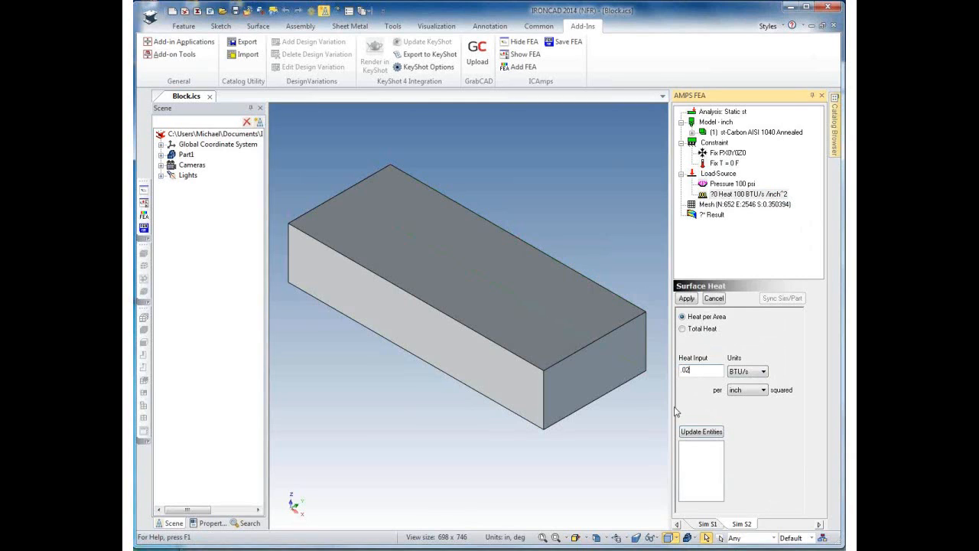
left_click(702, 431)
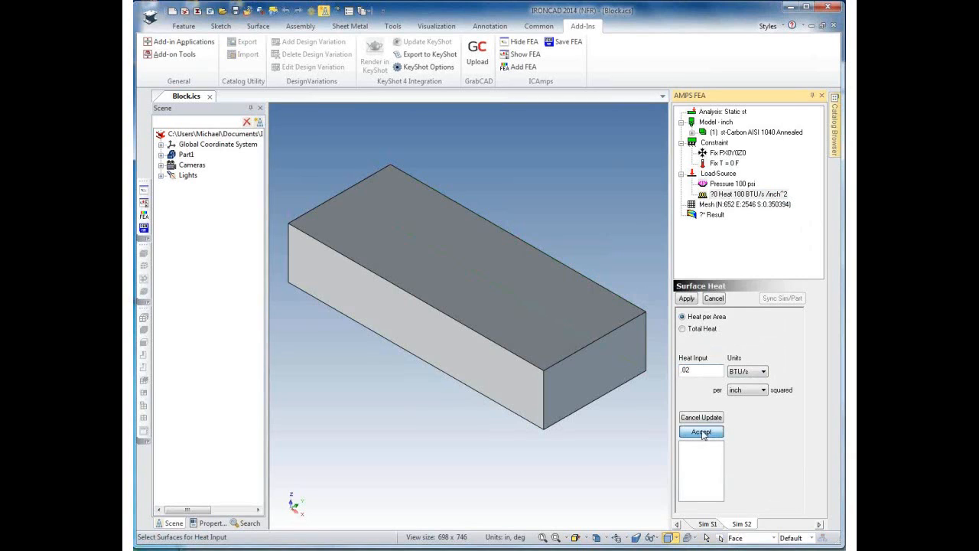
left_click(468, 354)
left_click(704, 433)
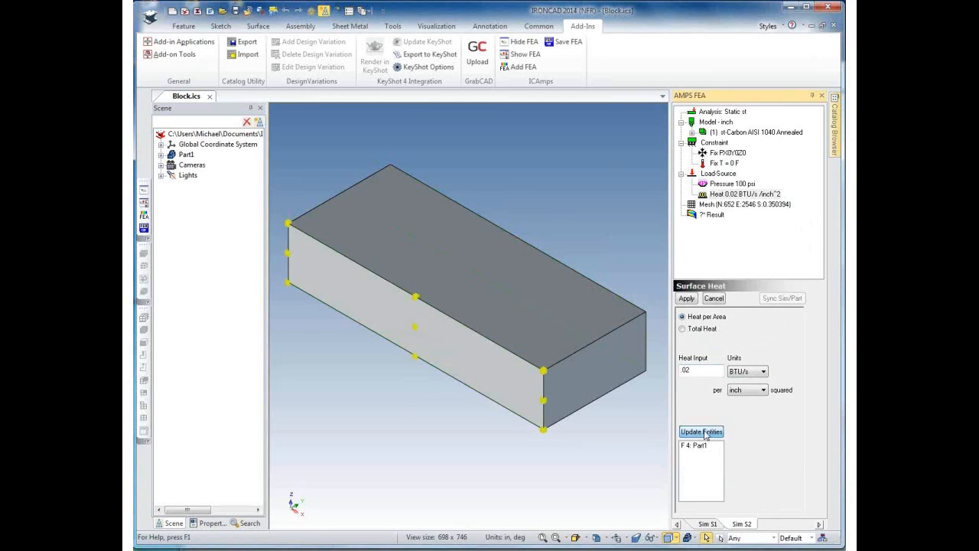
left_click(687, 300)
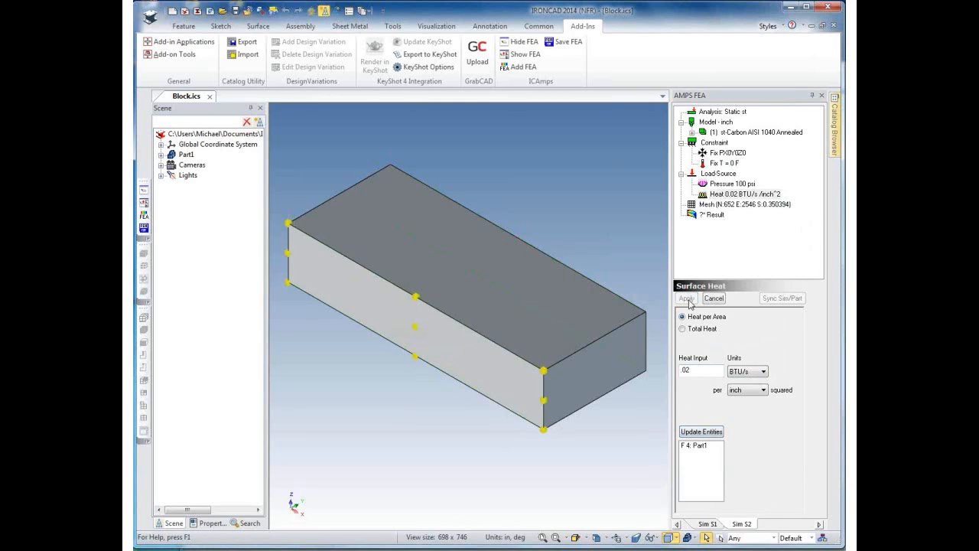
- Solve the combined stress and thermal analysis with the existing mesh and close the solver window
left_click(715, 205)
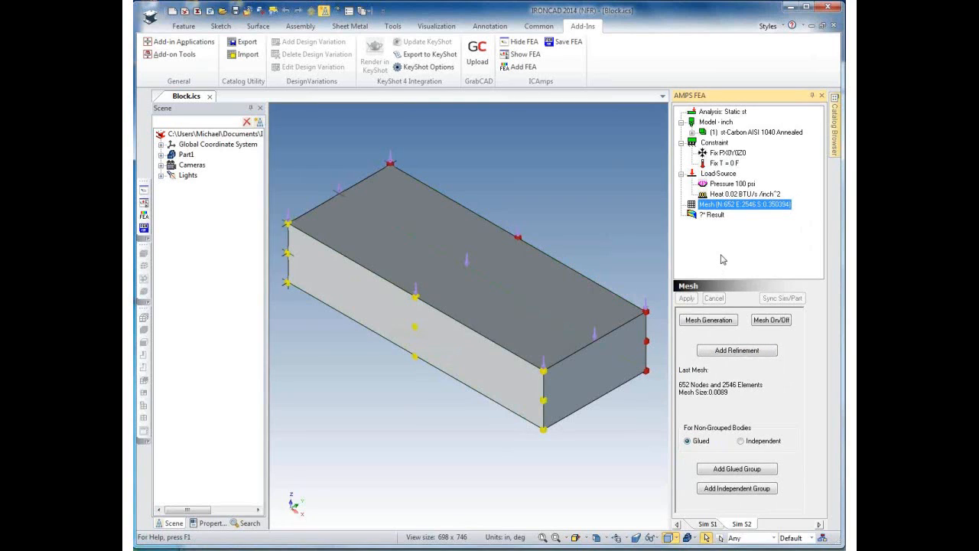
left_click(715, 215)
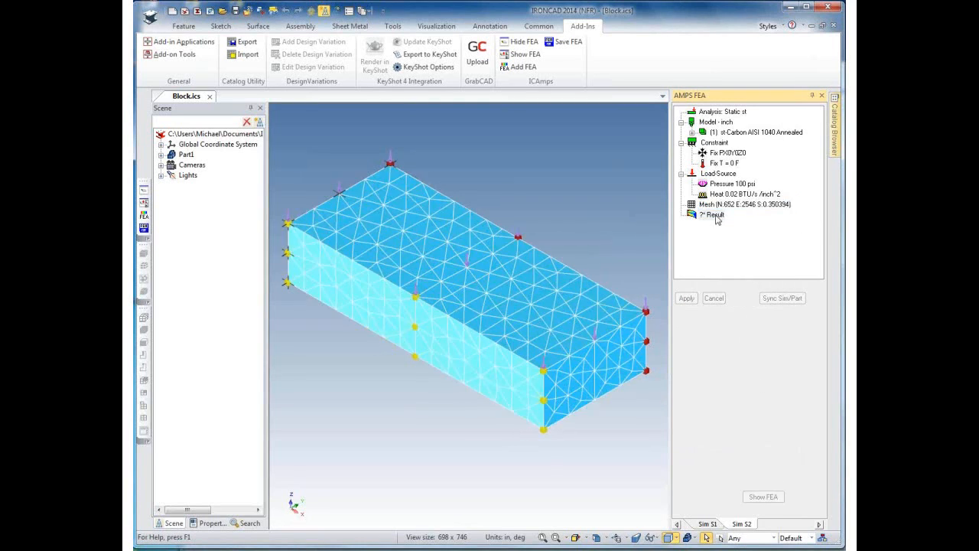
left_click(709, 320)
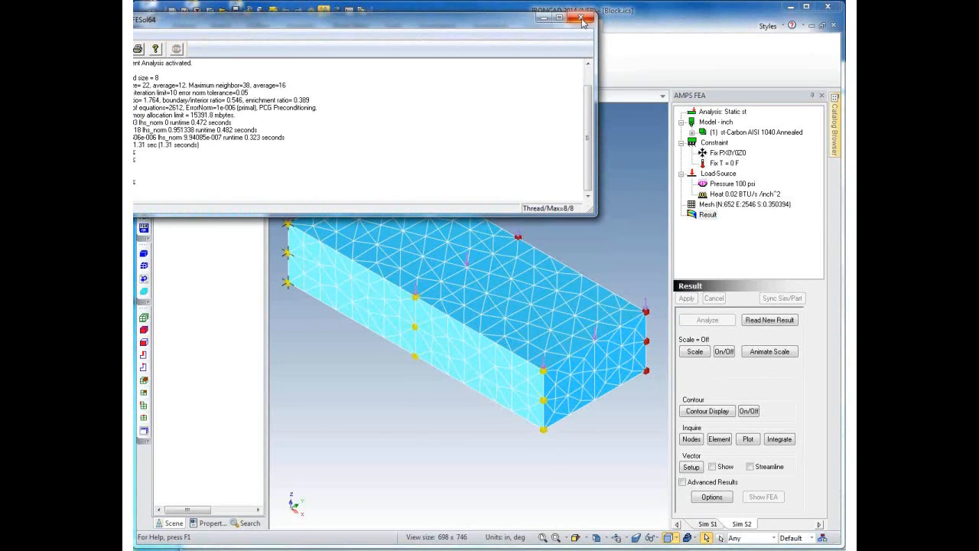
left_click(582, 19)
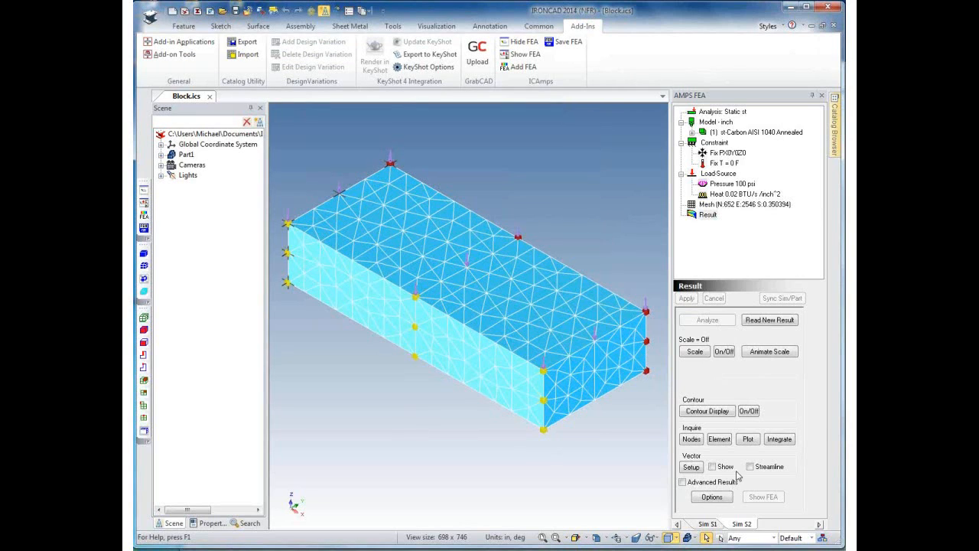
- Display the results as a Temperature contour in F with blended colors
left_click(708, 411)
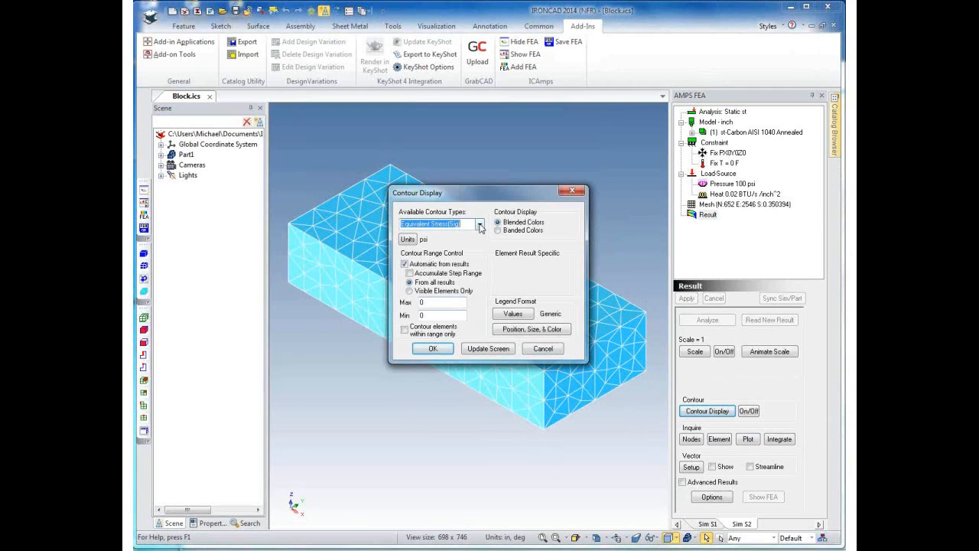
left_click(479, 224)
left_click(436, 278)
left_click(435, 348)
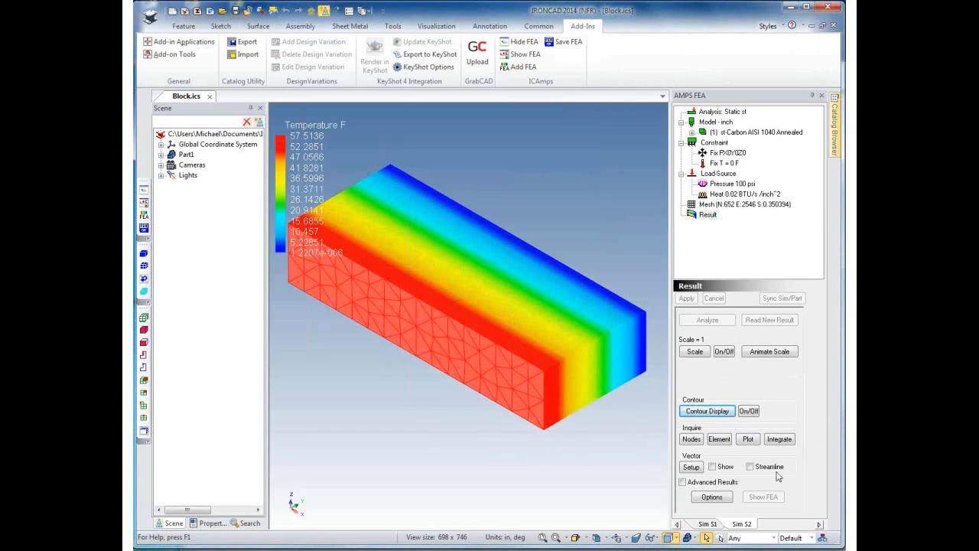
- Animate the block's displacement with the temperature contour, examine the bending from above and from the end, and close the animation
left_click(778, 353)
left_click(556, 254)
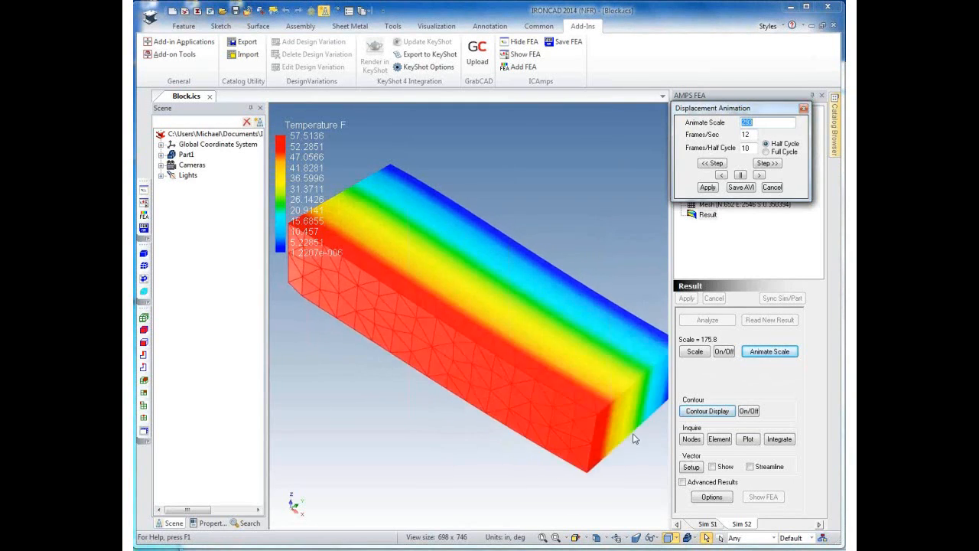
left_click_drag(612, 450, 456, 444)
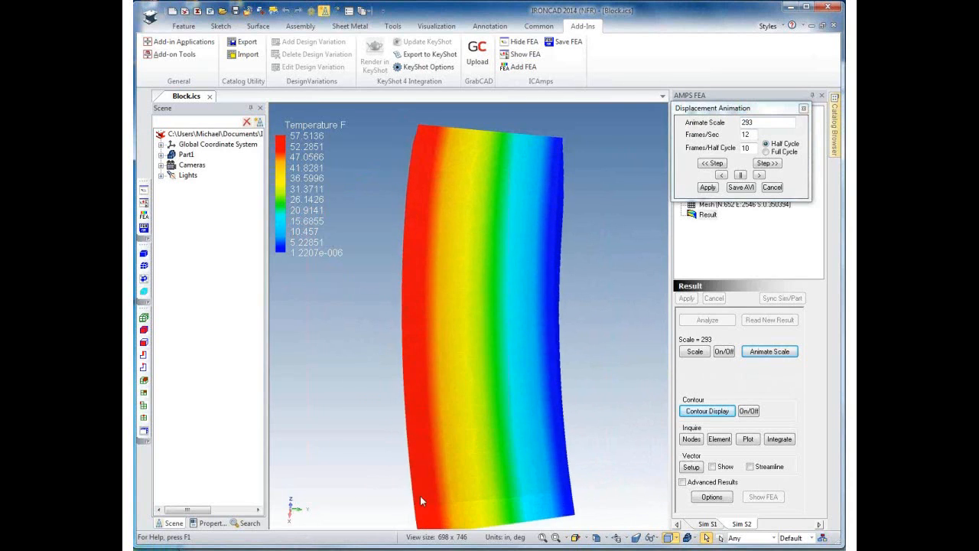
mouse_move(483, 372)
left_mouse_down()
mouse_move(477, 328)
mouse_move(485, 472)
mouse_move(490, 384)
left_mouse_up()
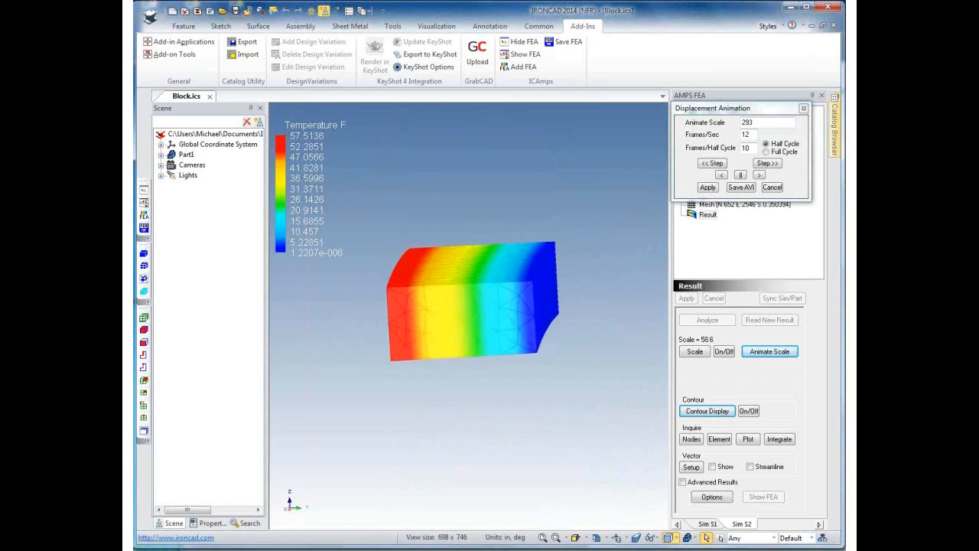
left_click(803, 108)
middle_click_drag(462, 420, 490, 430)
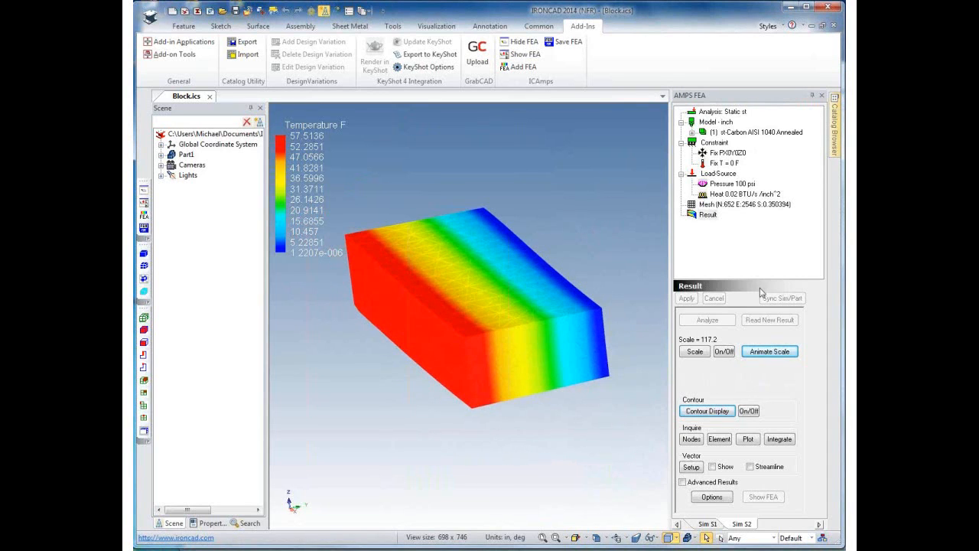
- Leave the temperature results for the static analysis settings and hide the FEA tree and its load symbols
left_click(725, 112)
middle_click_drag(395, 433, 403, 444)
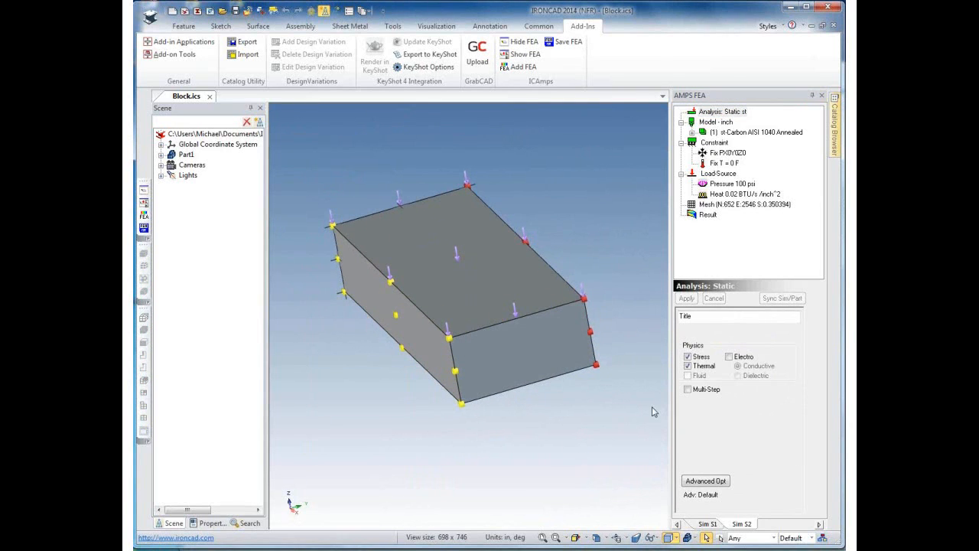
left_click(142, 194)
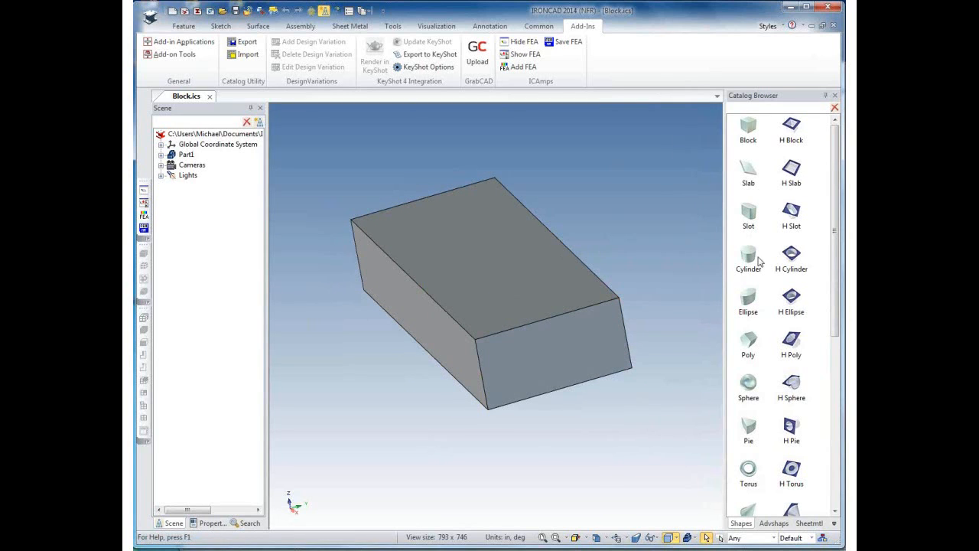
- Add a catalog Cylinder as a separate part beside the block and size it to length 1.5, width 1.5 and height 2
left_click_drag(750, 258, 715, 242)
left_click_drag(658, 200, 657, 199)
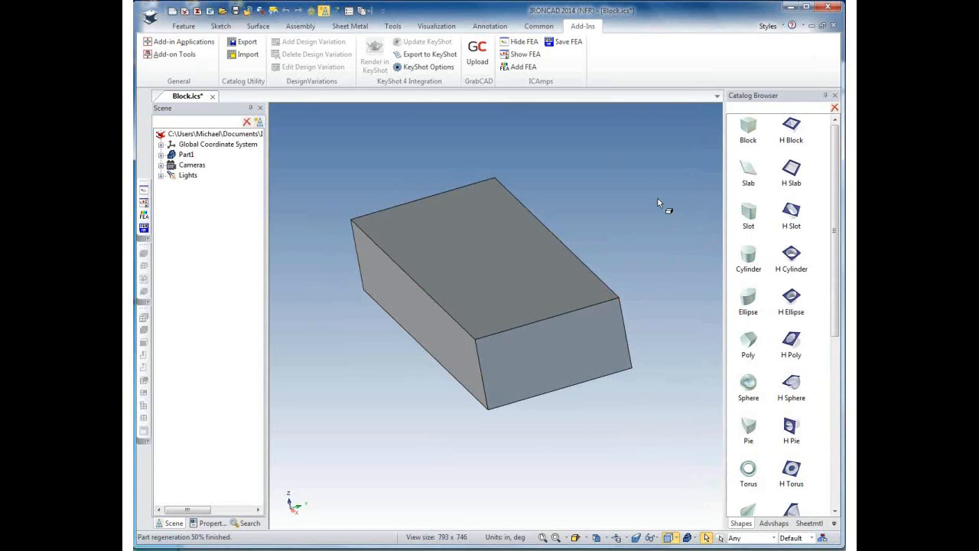
left_click(654, 150)
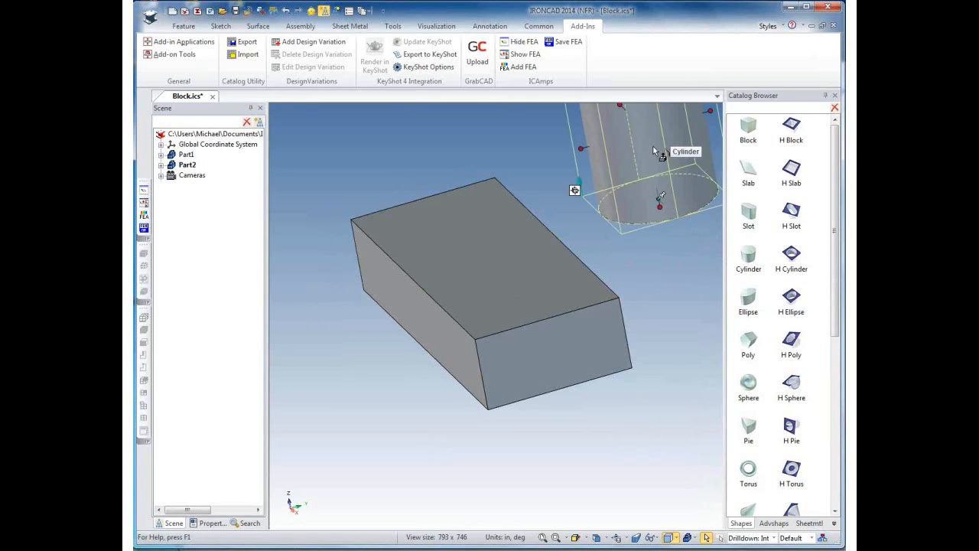
right_click(658, 201)
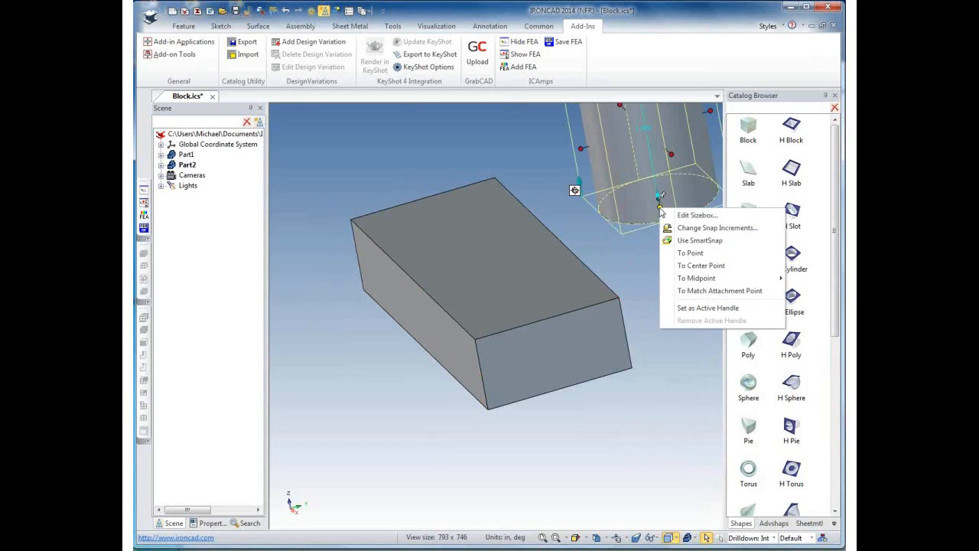
left_click(708, 217)
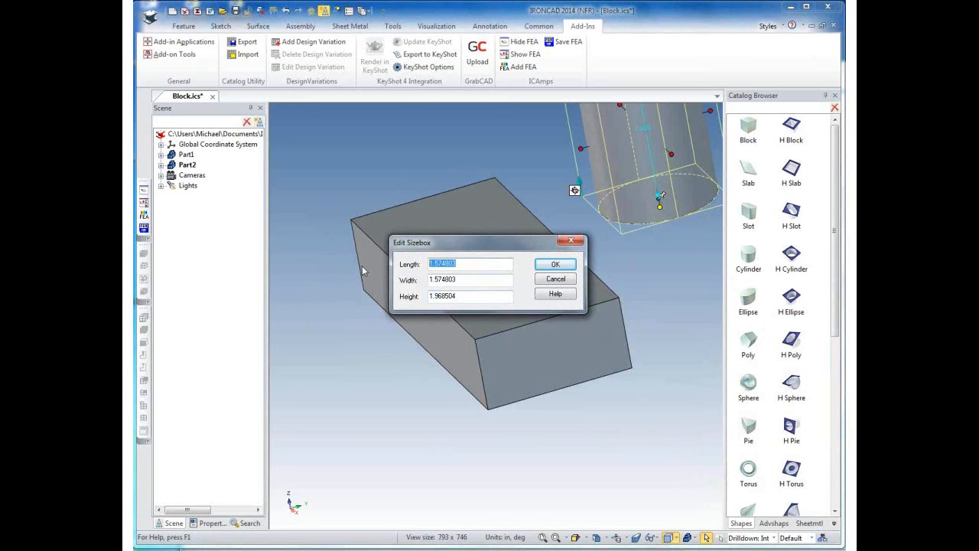
type("1.5")
key("Tab")
left_click_drag(468, 295, 420, 297)
type("2")
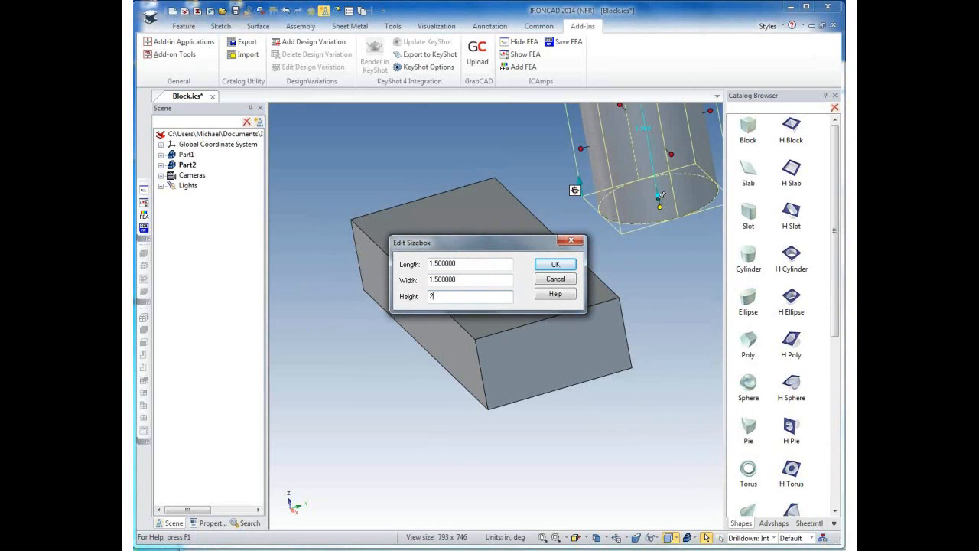
left_click(556, 265)
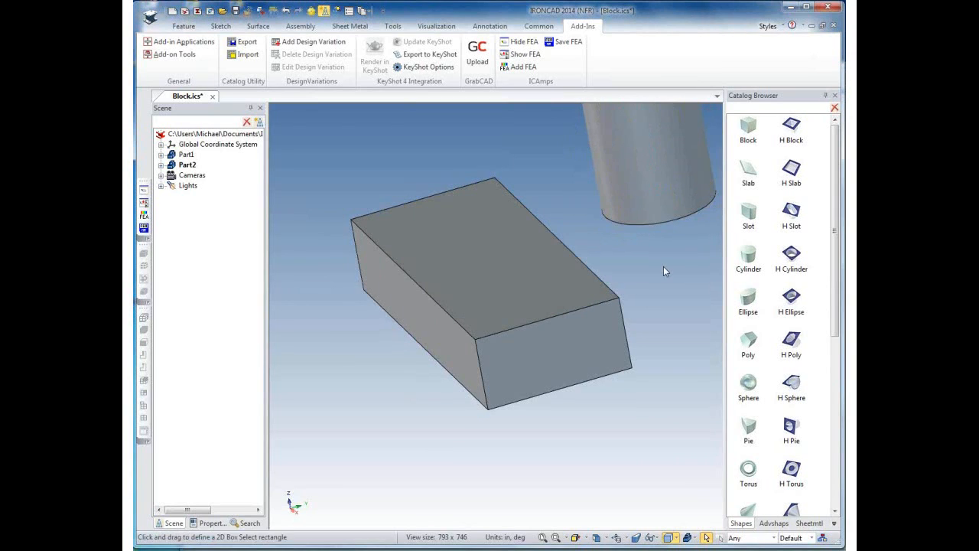
- Move the cylinder with the TriBall so its base center sits on the center point of the block's top face
left_click(311, 11)
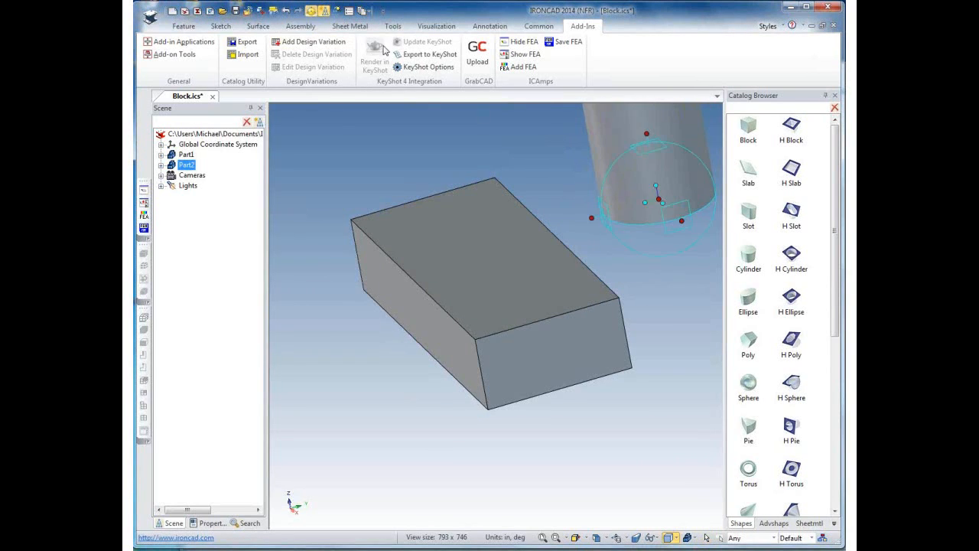
right_click(659, 201)
left_click(690, 256)
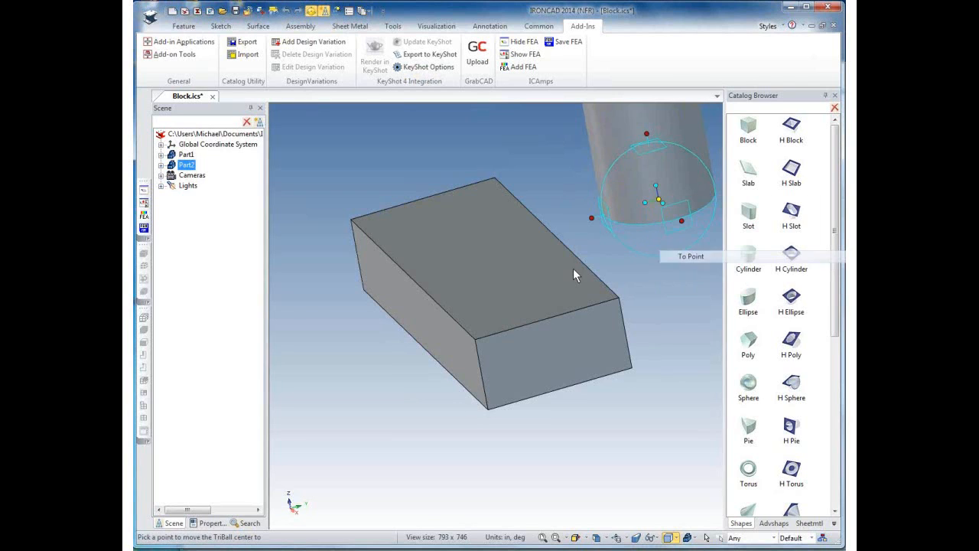
left_click(483, 257)
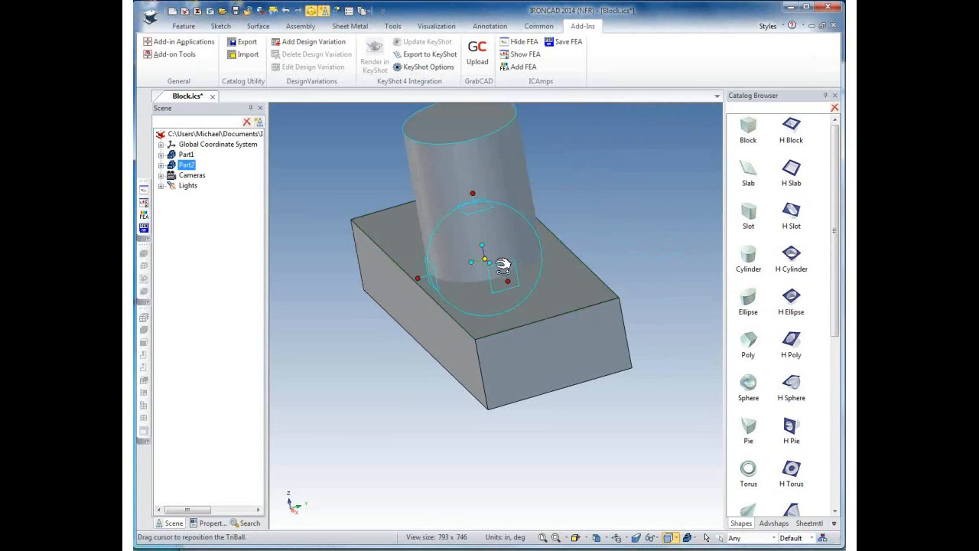
- Shift the cylinder 1 inch along the block's length toward its near end face
mouse_move(513, 280)
left_mouse_down()
mouse_move(498, 275)
mouse_move(510, 284)
left_mouse_up()
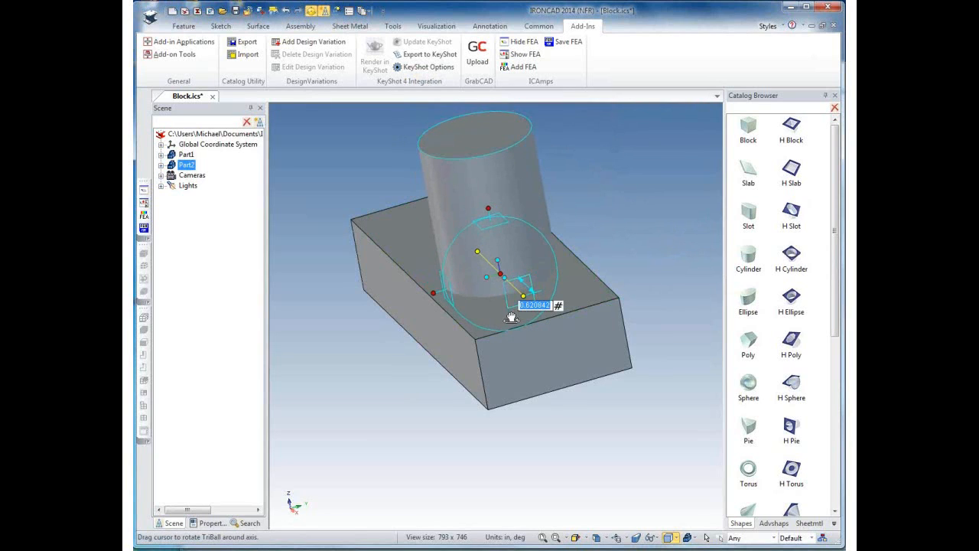
type("1")
key("Return")
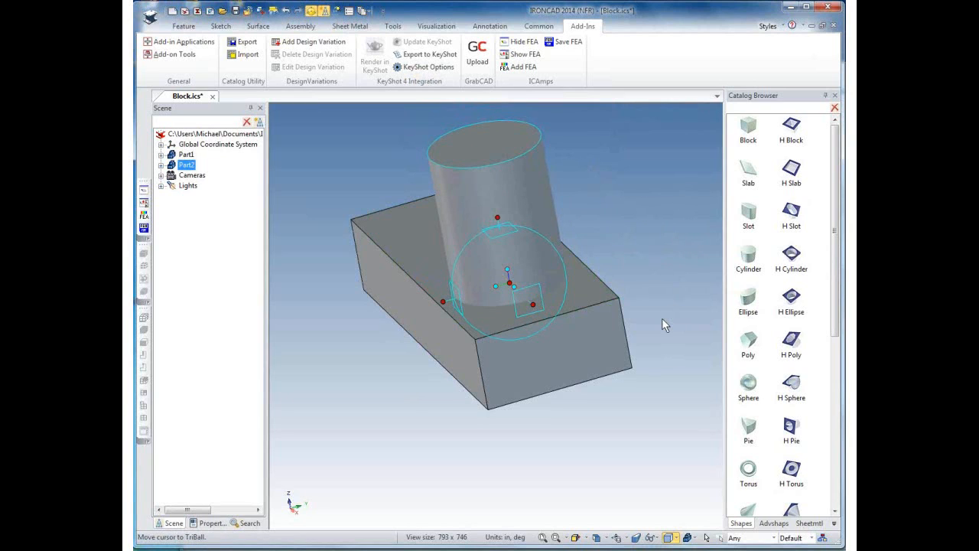
- Finish positioning the cylinder, show the FEA tree, and sync the simulation with the parts, accepting the body changes
left_click(646, 383)
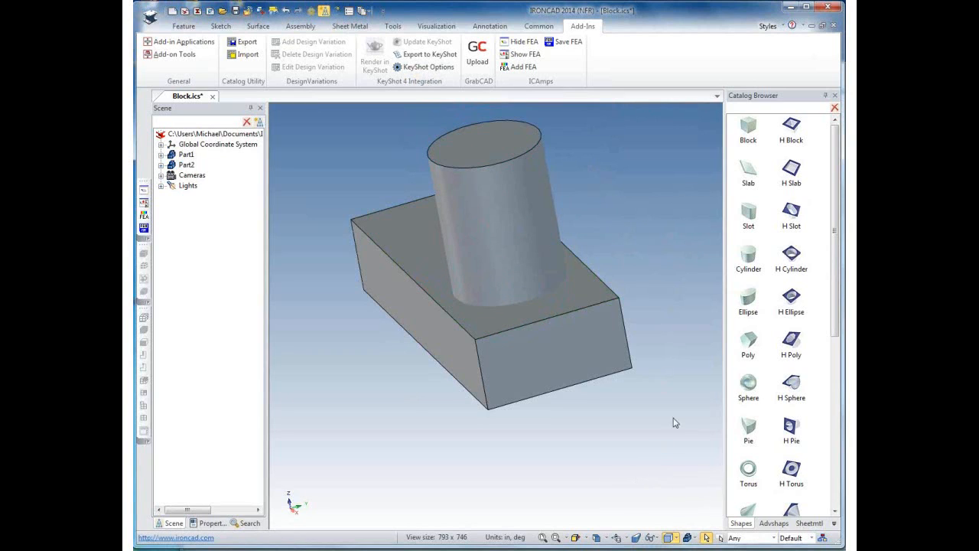
left_click(143, 216)
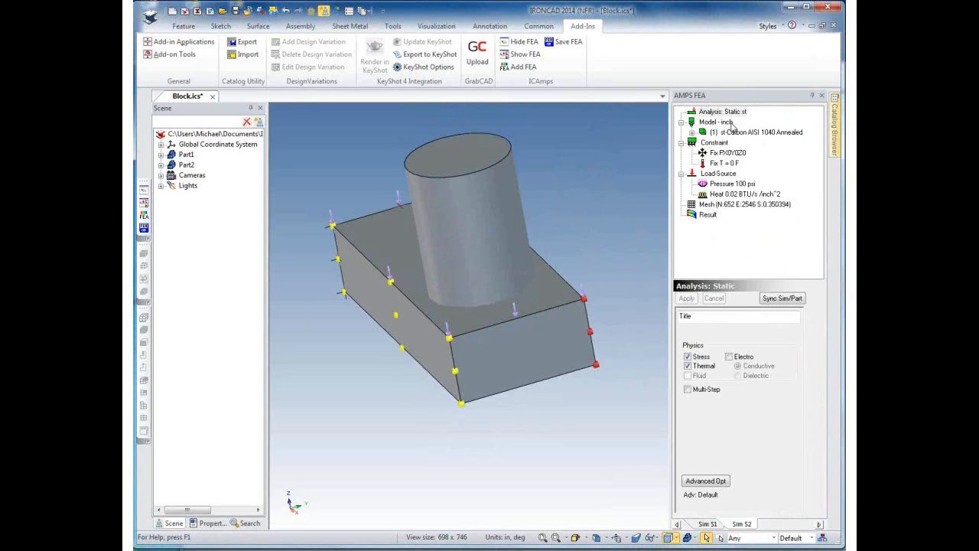
left_click(785, 298)
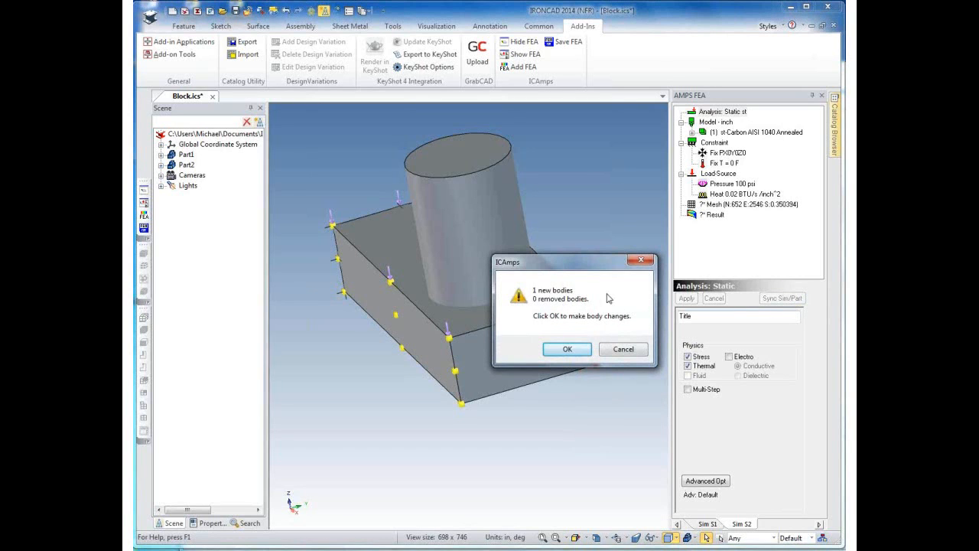
left_click(567, 350)
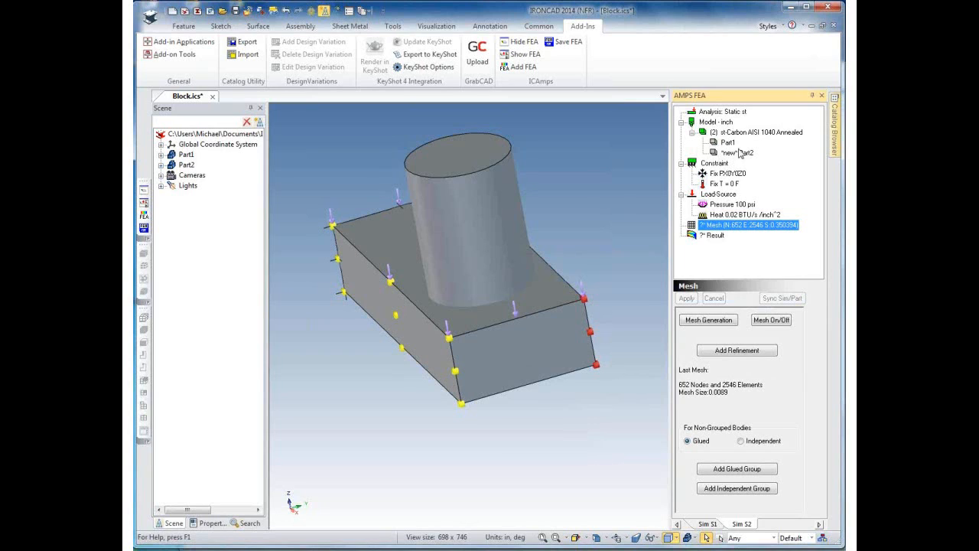
- Add a new material to the FEA model using Aluminum 2014-T6 from the Nonferrous category
left_click(720, 124)
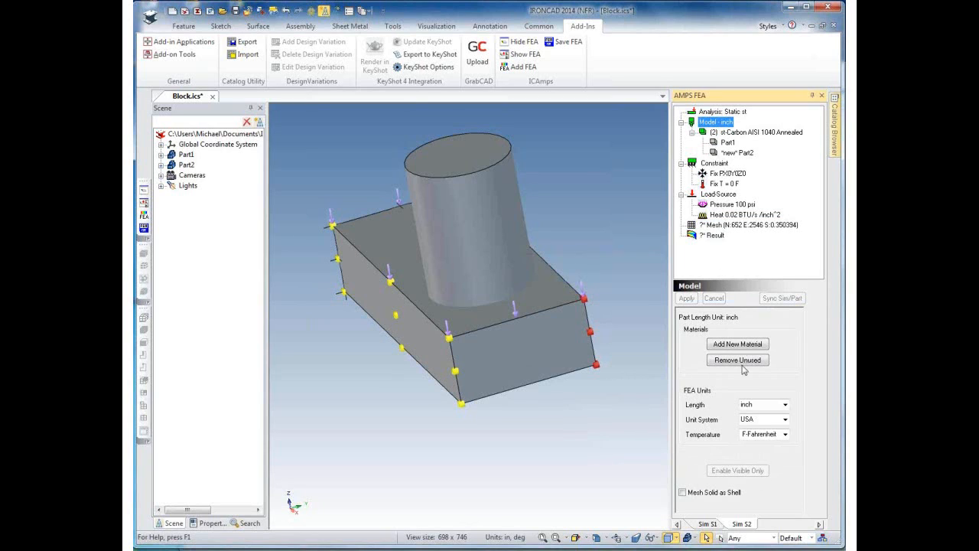
left_click(723, 346)
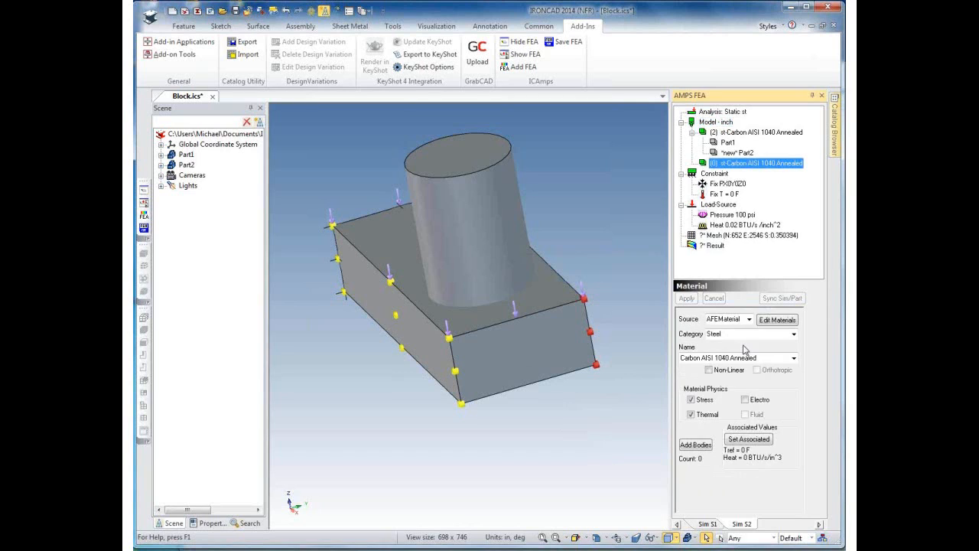
left_click(793, 334)
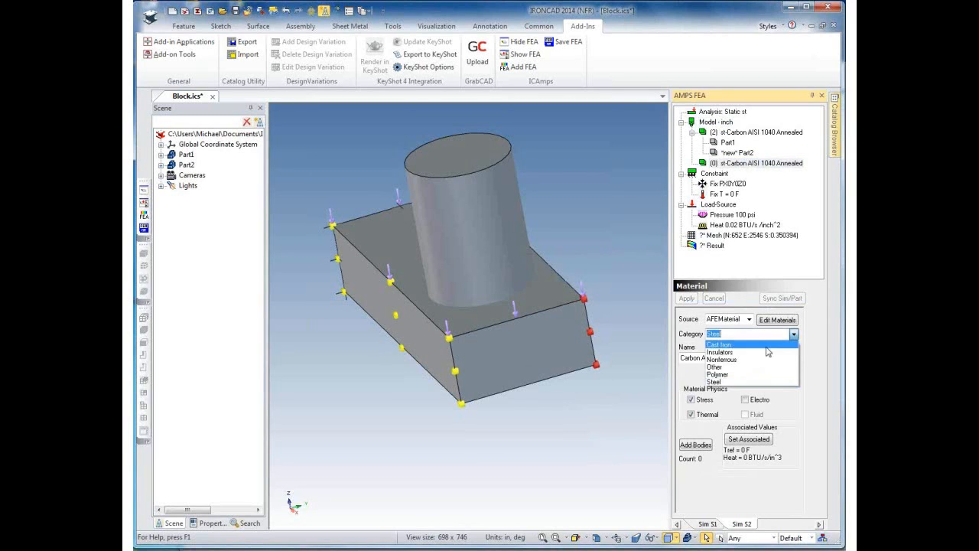
left_click(748, 359)
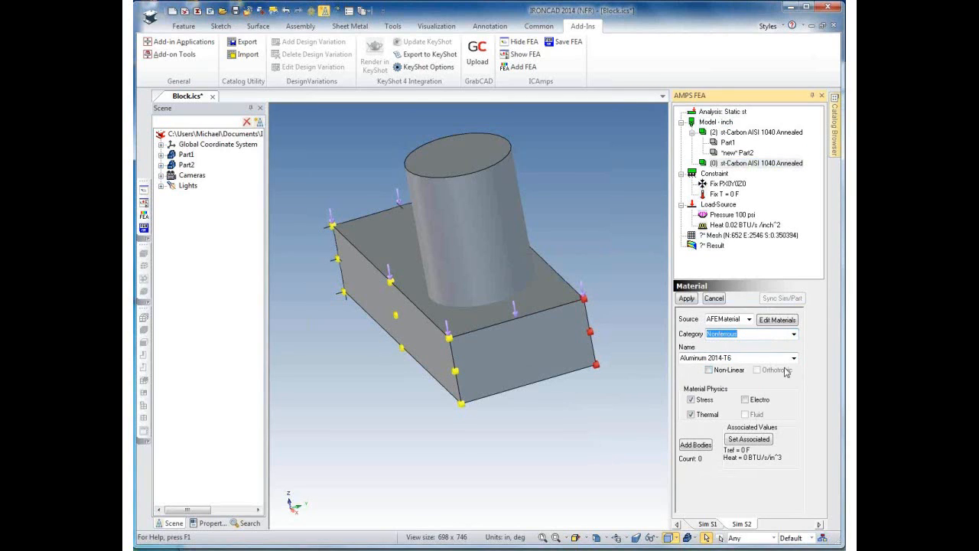
left_click(686, 300)
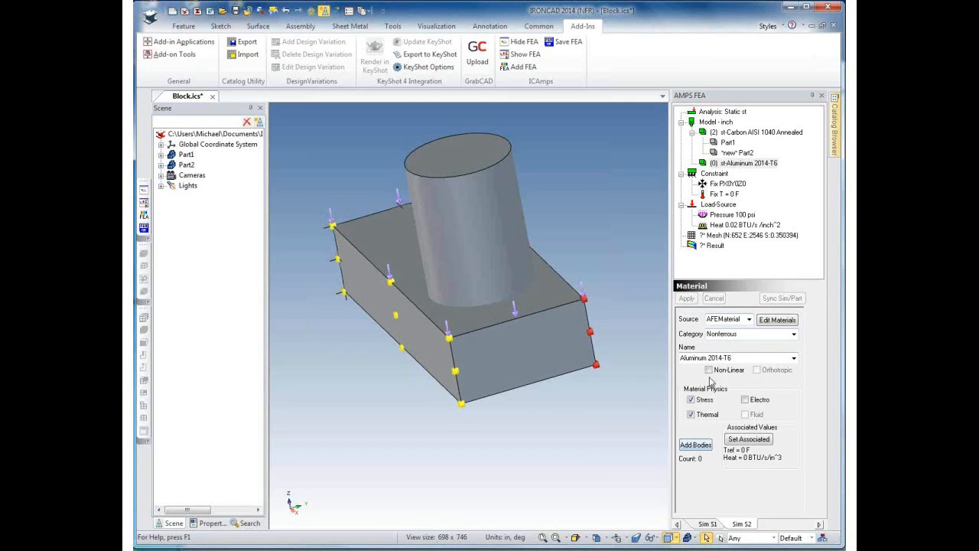
- Assign the cylinder body to the Aluminum 2014-T6 material and check which body each material covers
left_click(698, 448)
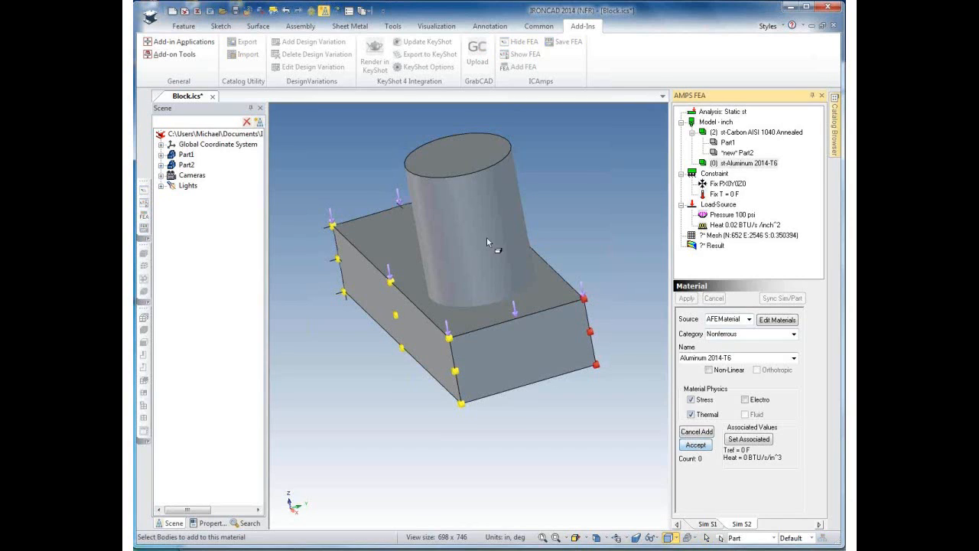
left_click(696, 445)
left_click(686, 298)
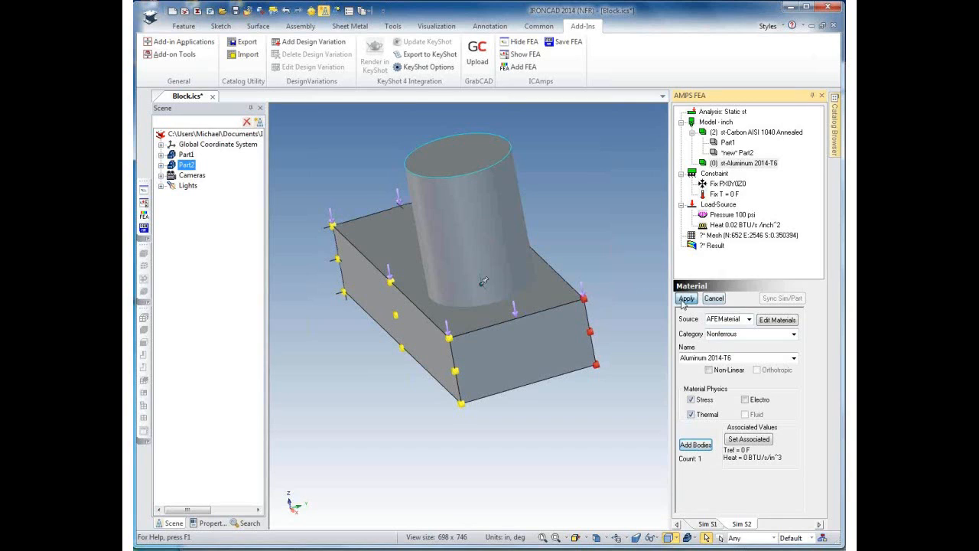
left_click(739, 133)
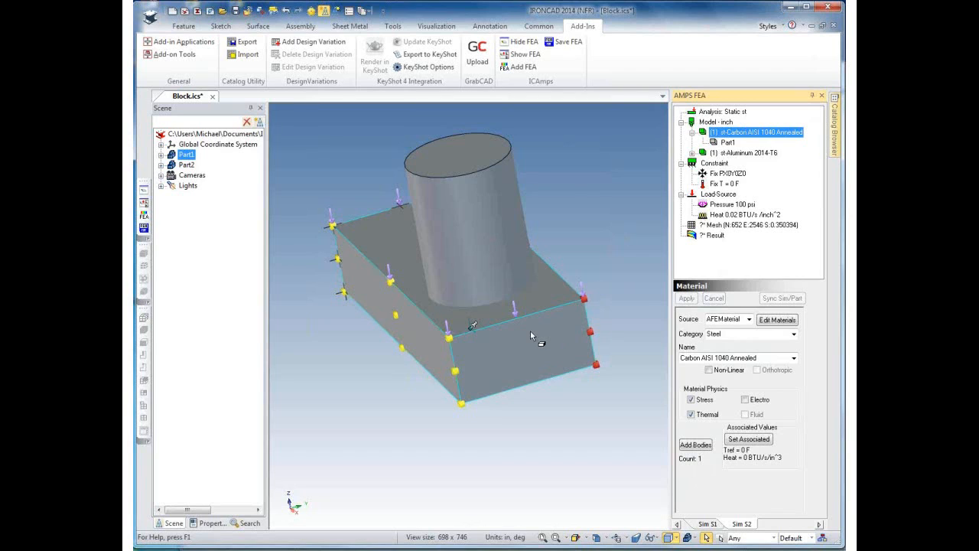
left_click(748, 154)
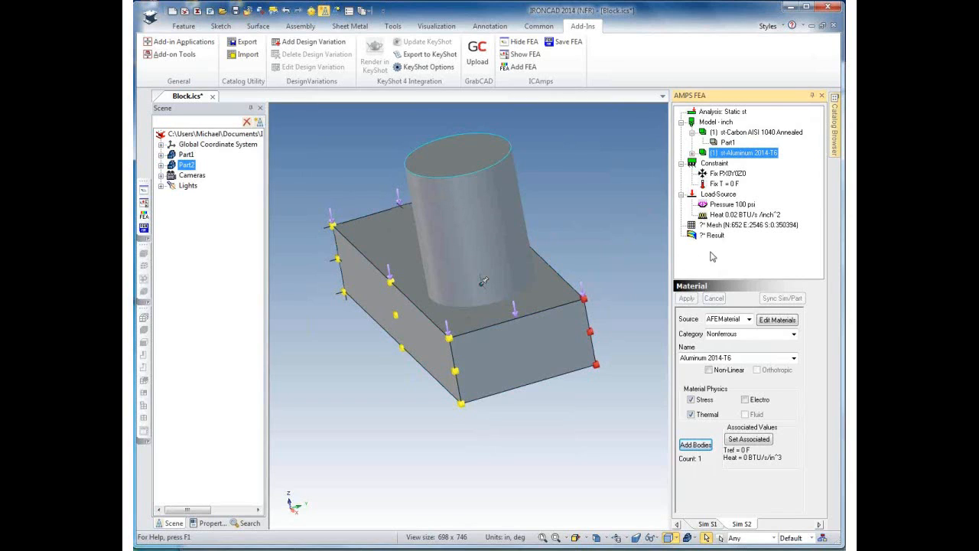
- Generate a solid Tetra mesh for the block and cylinder with a mesh size of 0.350394 inch
left_click(721, 225)
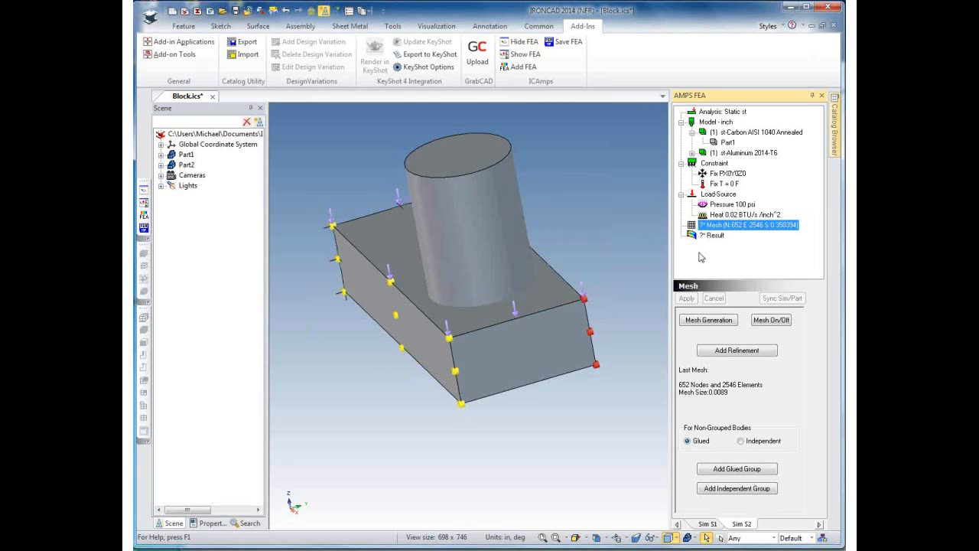
left_click(707, 321)
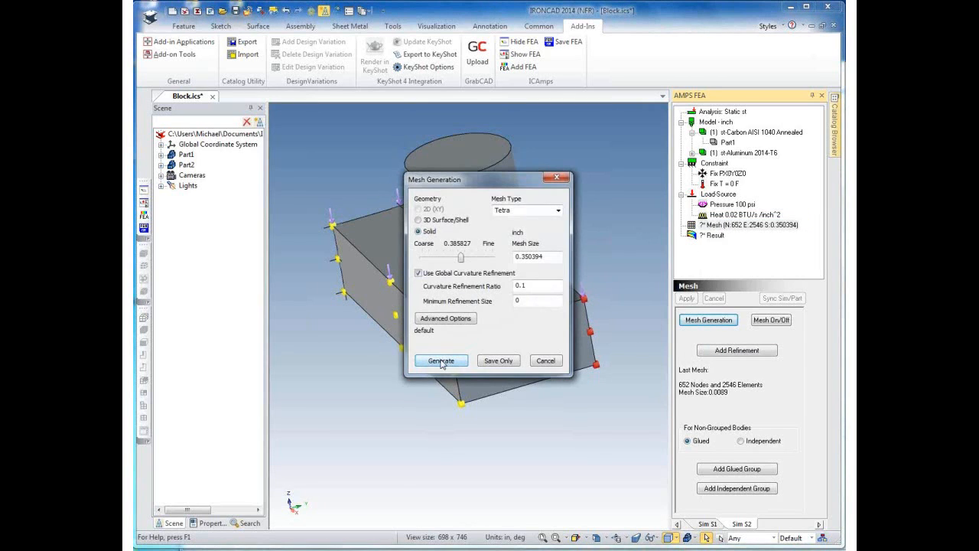
left_click(439, 359)
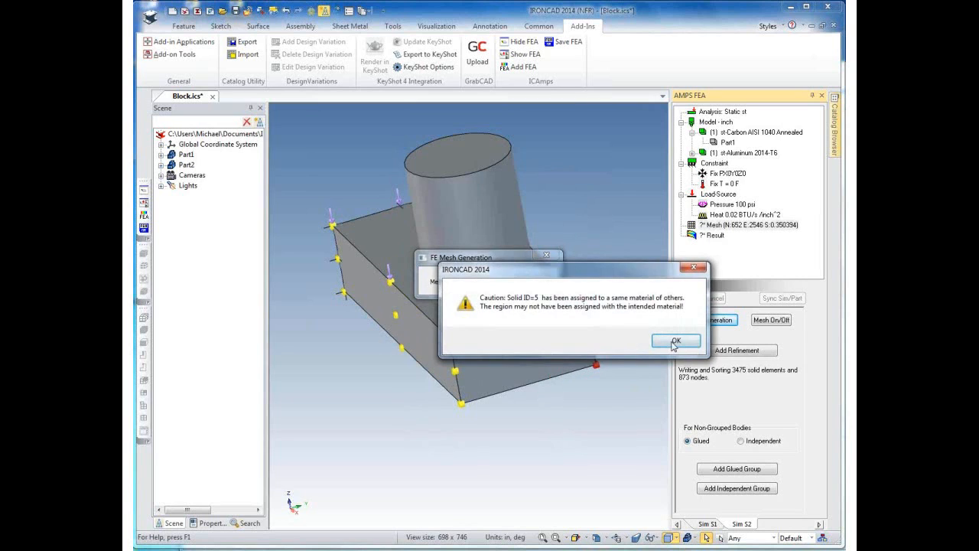
left_click(675, 342)
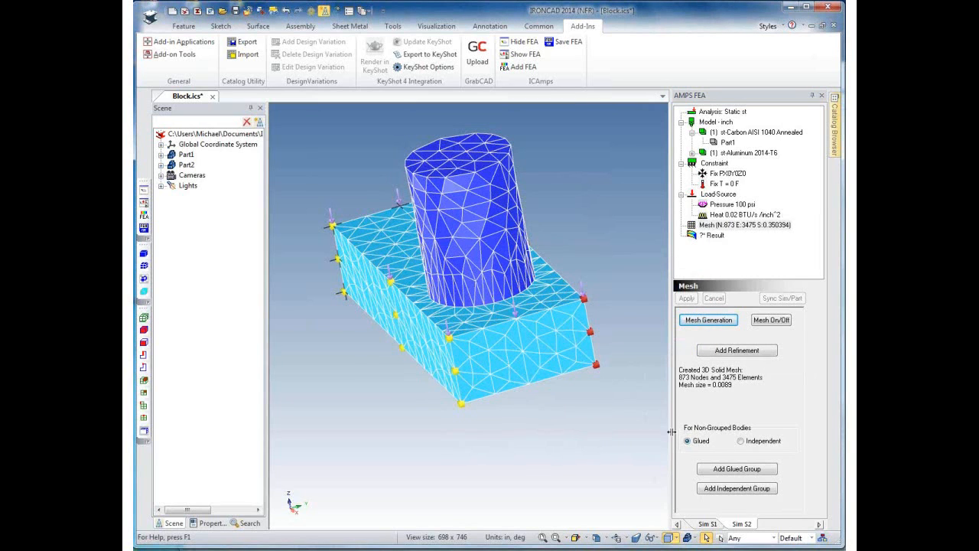
- Run the analysis on the newly meshed block and cylinder and close the solver window
left_click(713, 235)
left_click(711, 320)
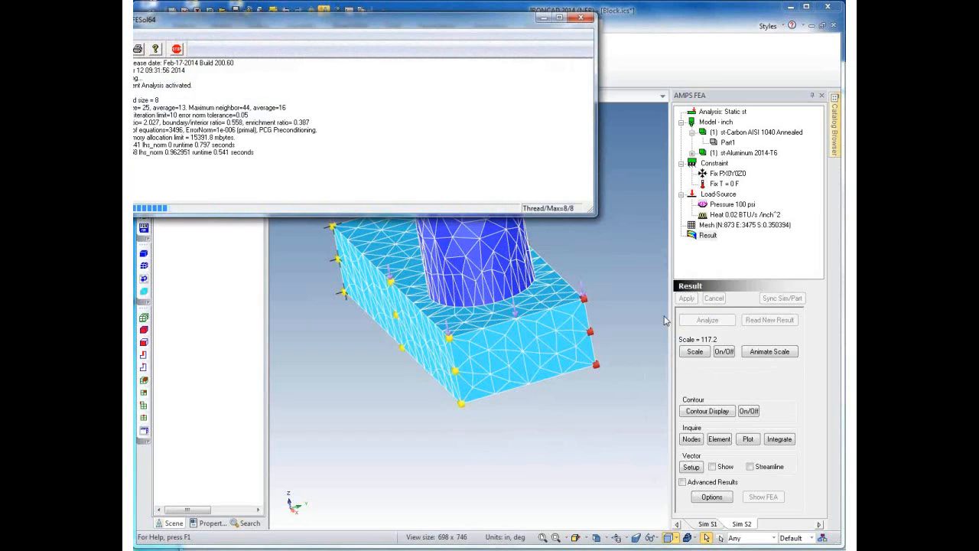
left_click(582, 17)
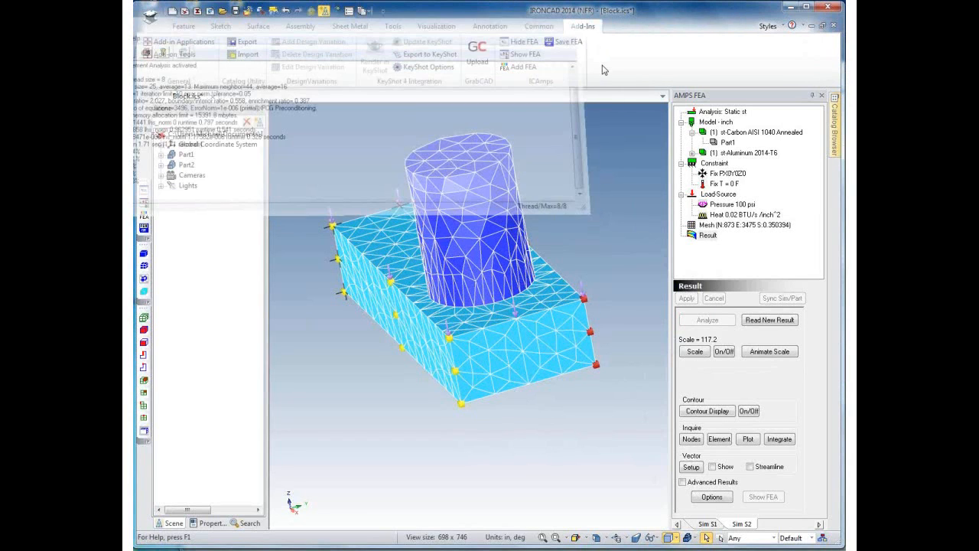
- Animate the displacement with automatic scaling, display the Temperature contour on the model, and close the animation
left_click(779, 353)
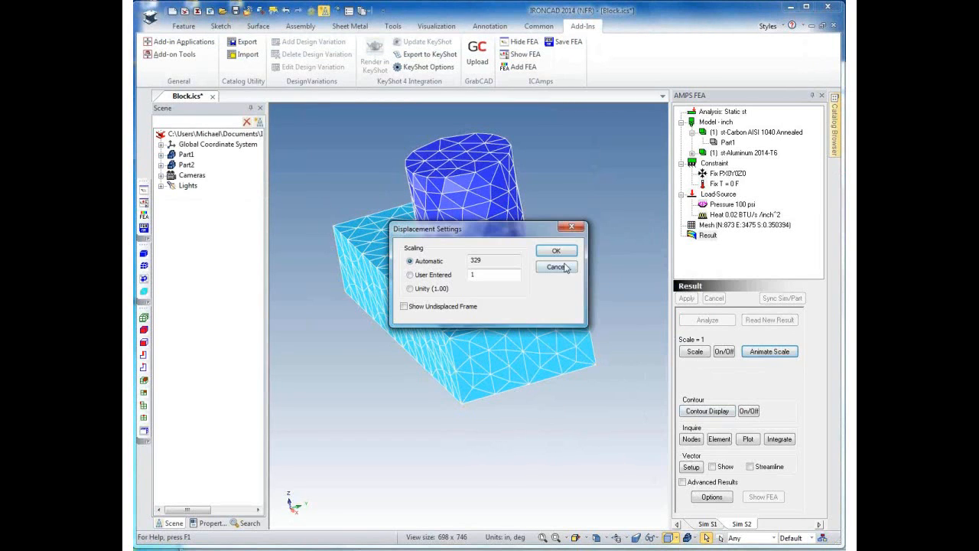
left_click(557, 252)
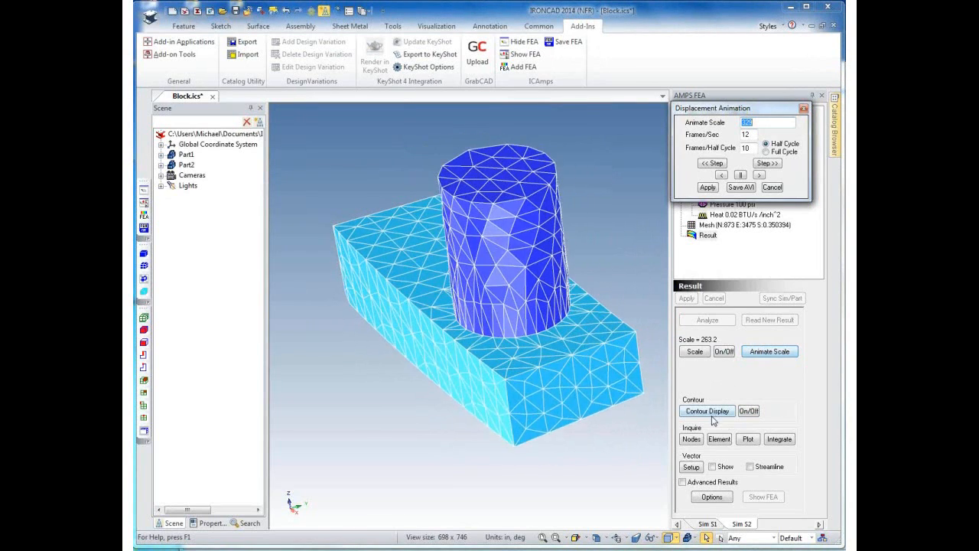
left_click(708, 412)
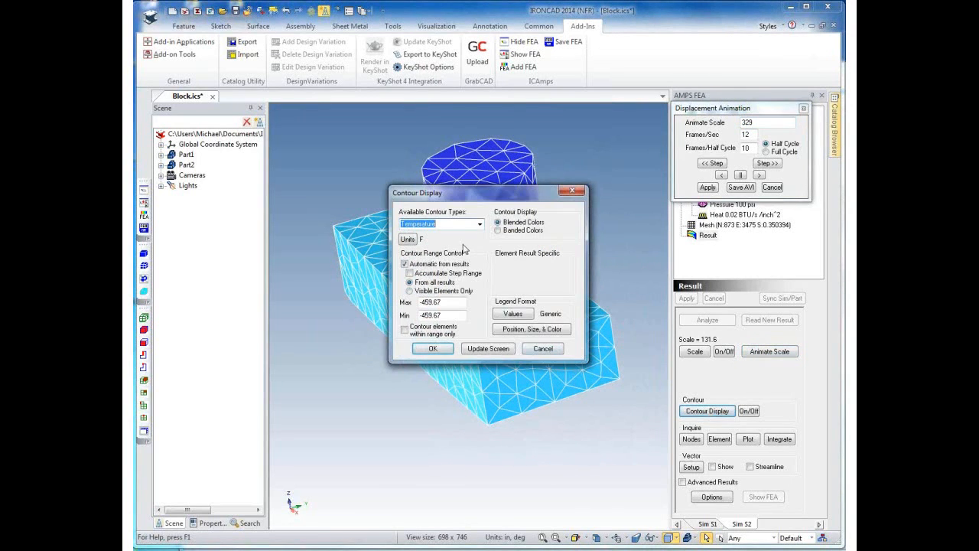
left_click(433, 348)
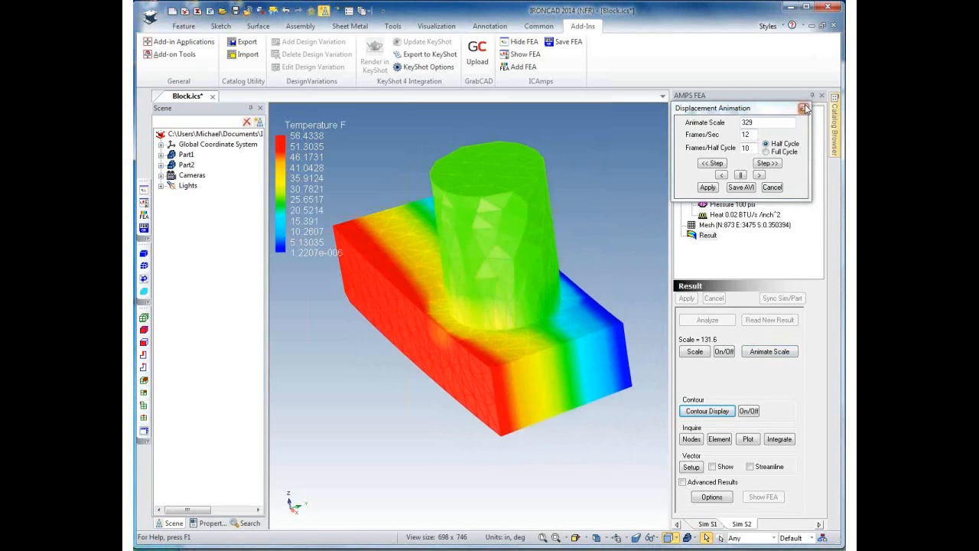
left_click(803, 108)
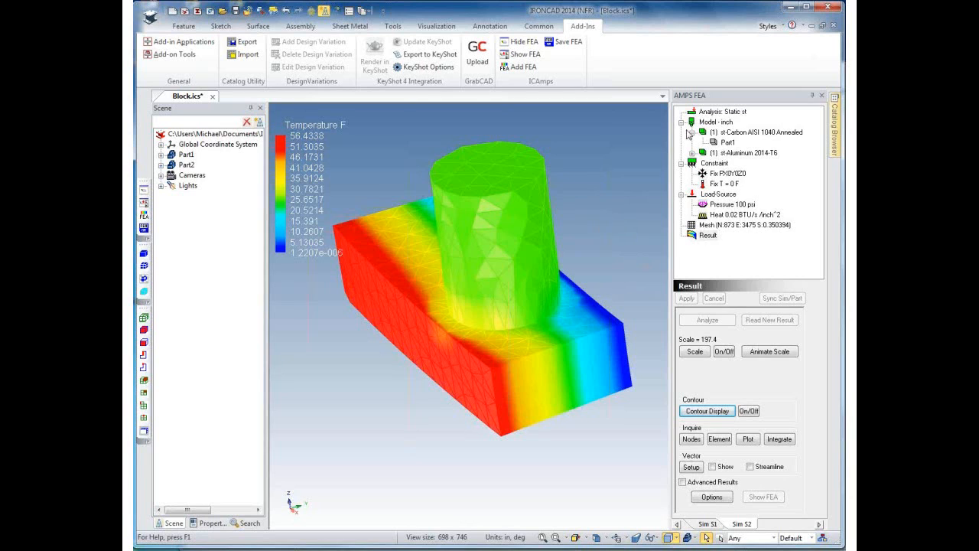
- Leave the results and add a Force load of 2000 lbf to the static analysis
left_click(731, 113)
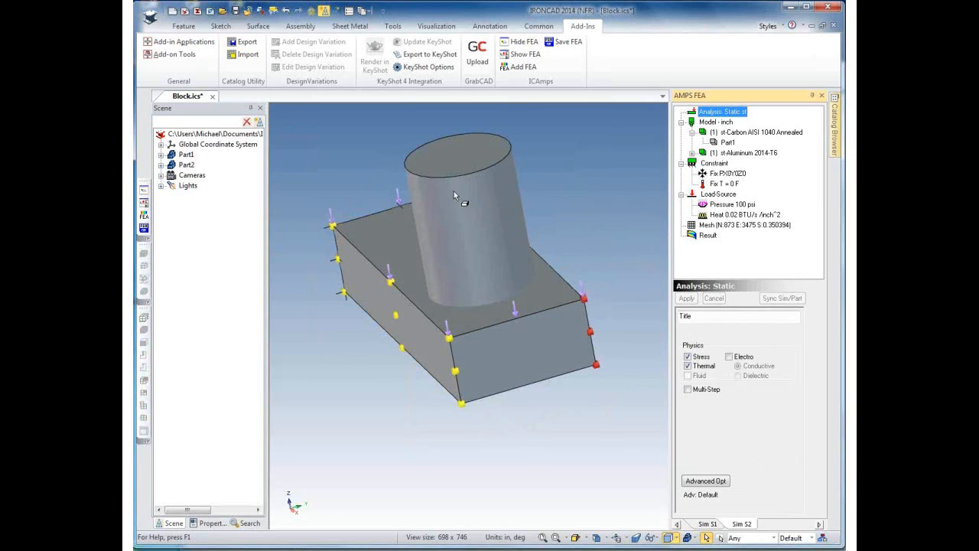
left_click(723, 196)
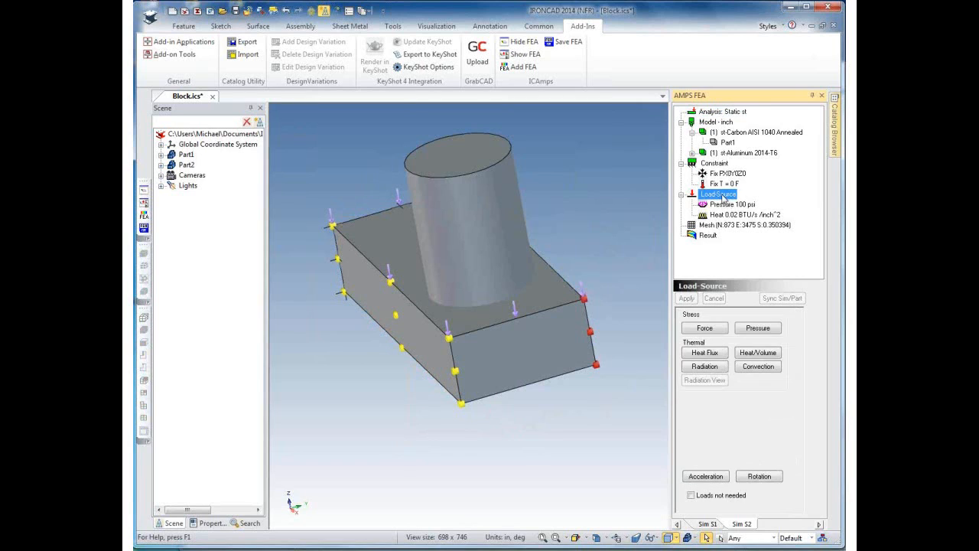
left_click(704, 329)
left_click_drag(701, 332, 678, 334)
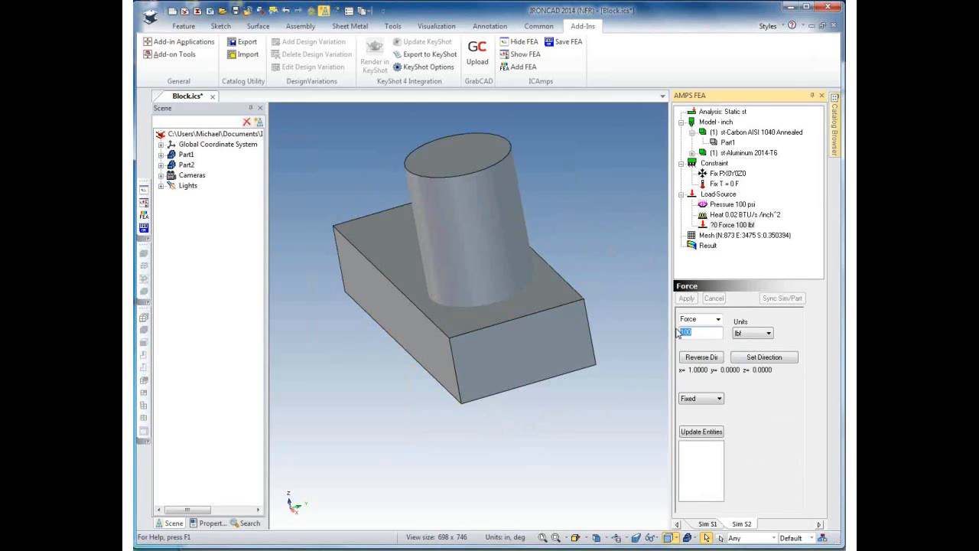
type("2000")
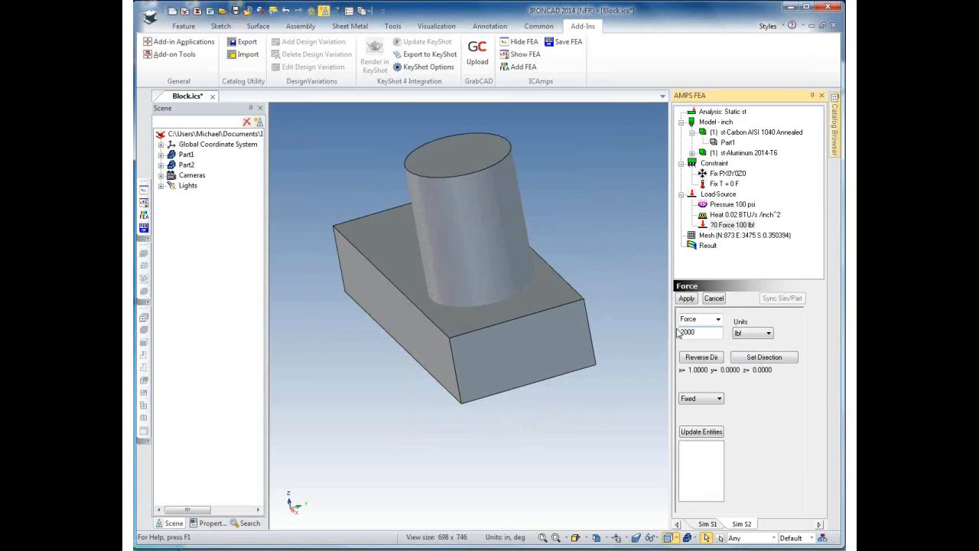
left_click(686, 299)
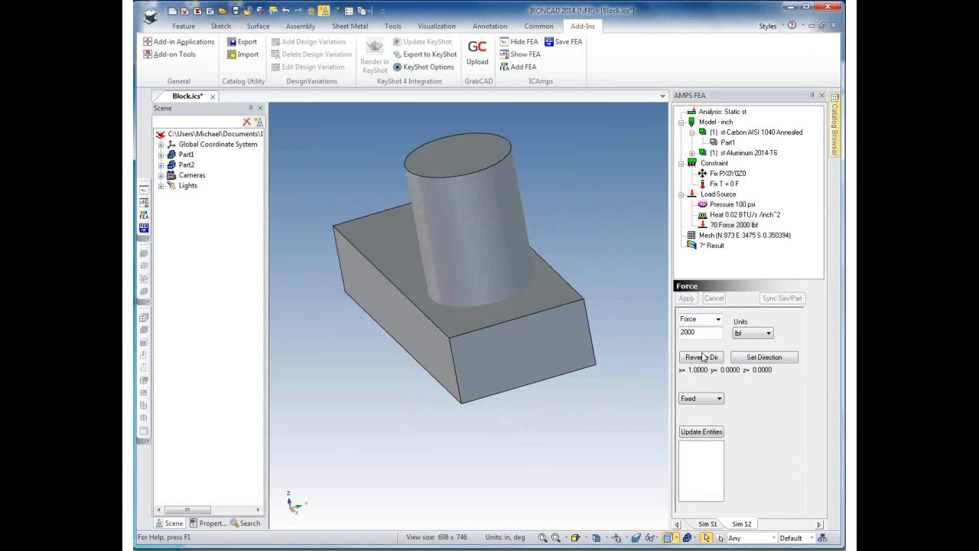
- Apply the 2000 lbf force to the cylinder's curved side face
left_click(711, 432)
left_click(473, 211)
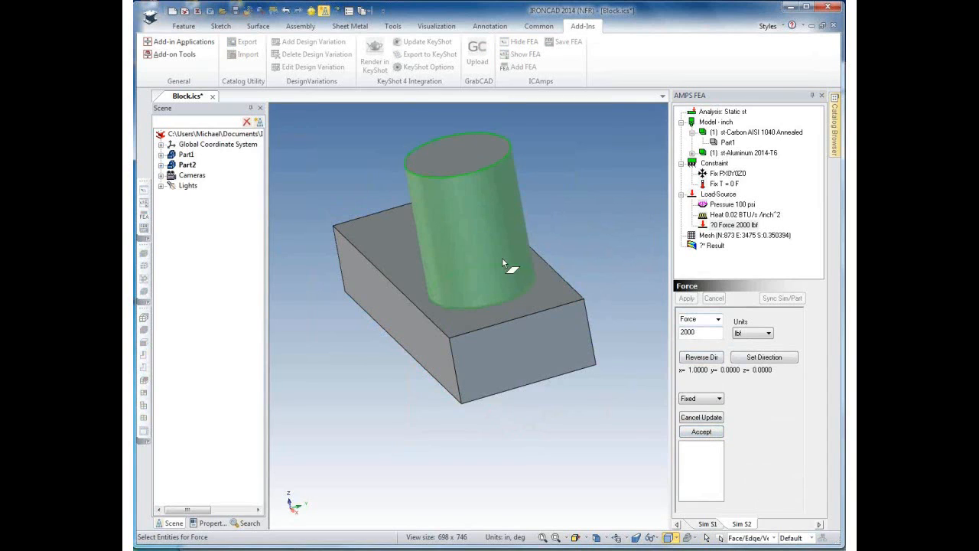
left_click(701, 432)
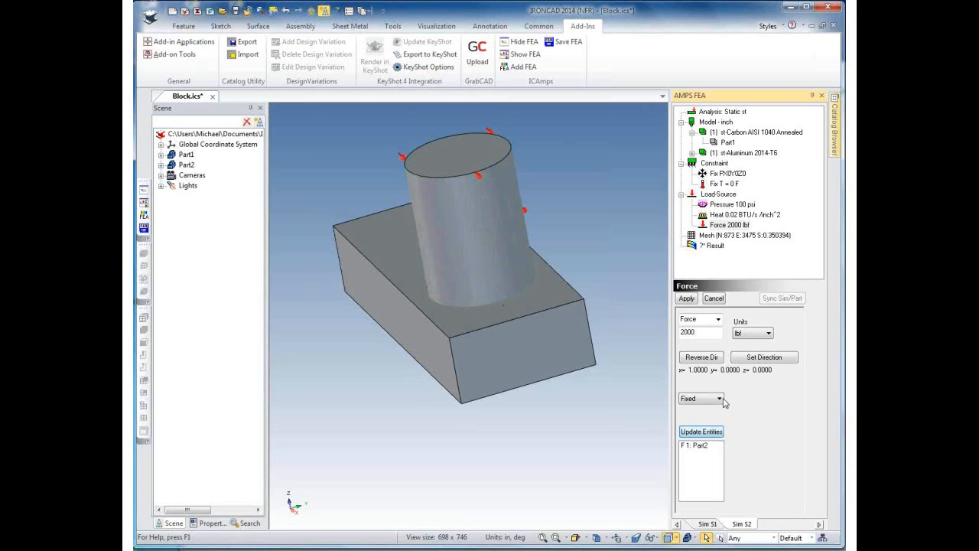
- Switch the 2000 lbf force to a cylindrical coordinate system with its origin and axis taken from the cylinder's top circular edge
left_click(720, 399)
left_click(710, 418)
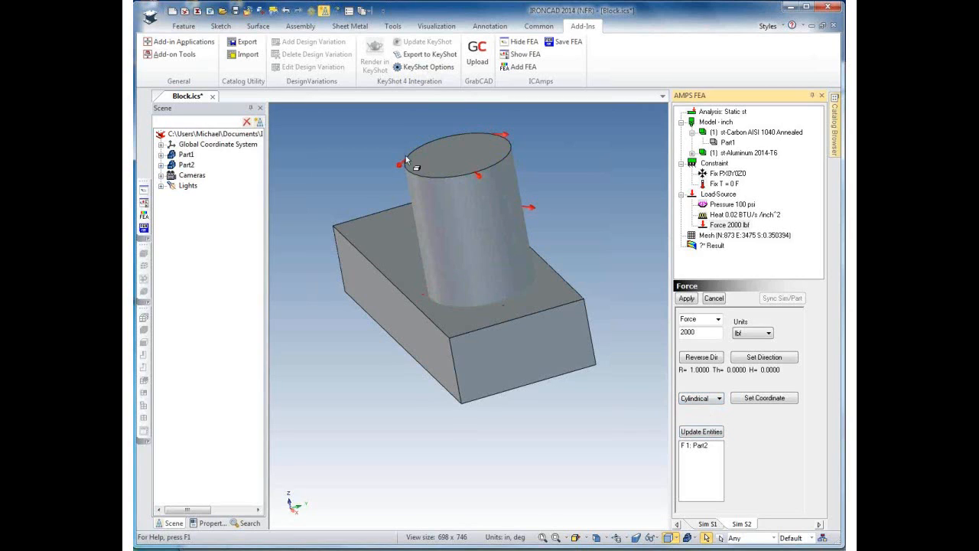
left_click(768, 398)
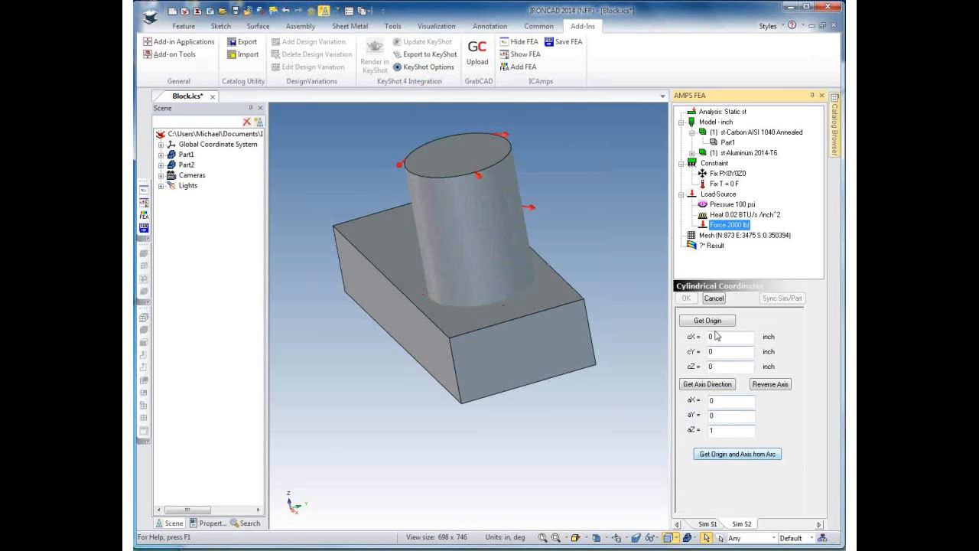
left_click(737, 453)
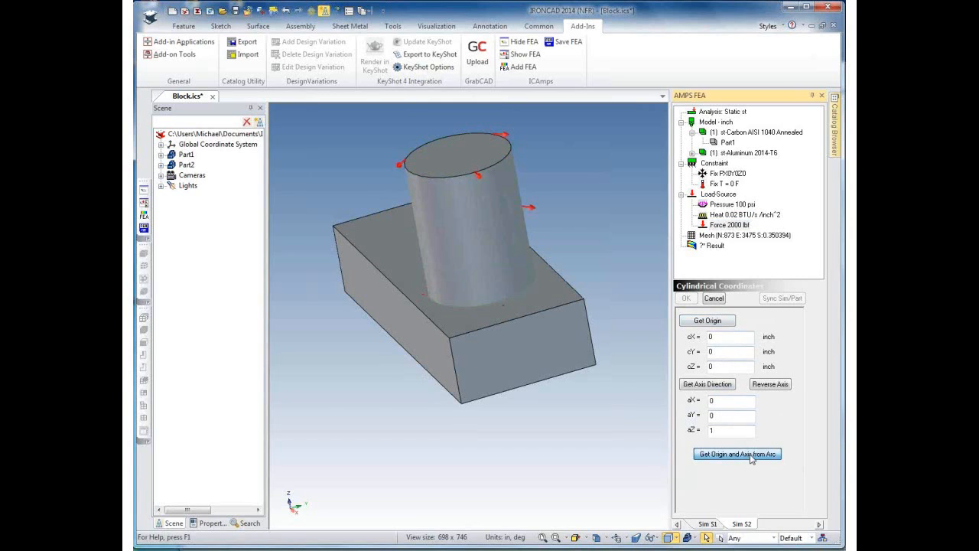
left_click(445, 181)
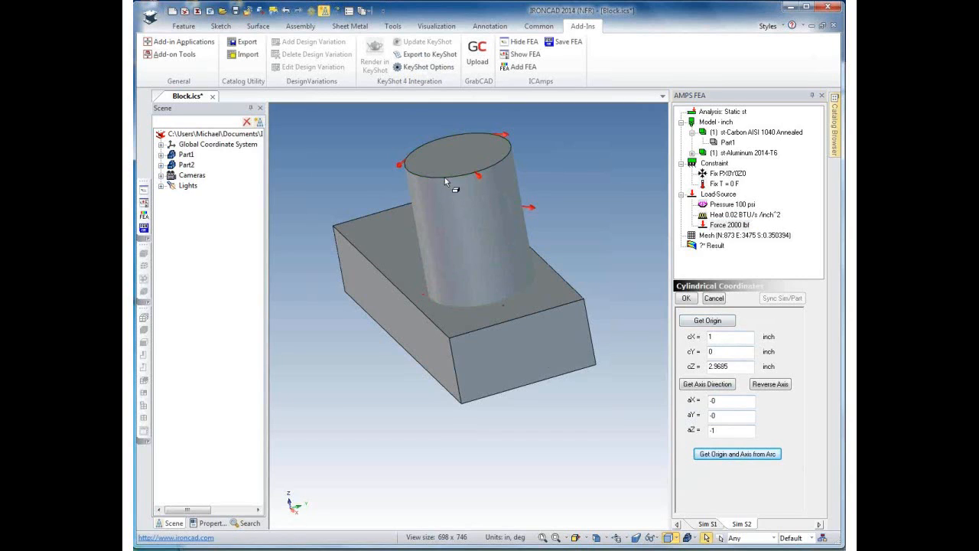
left_click(686, 299)
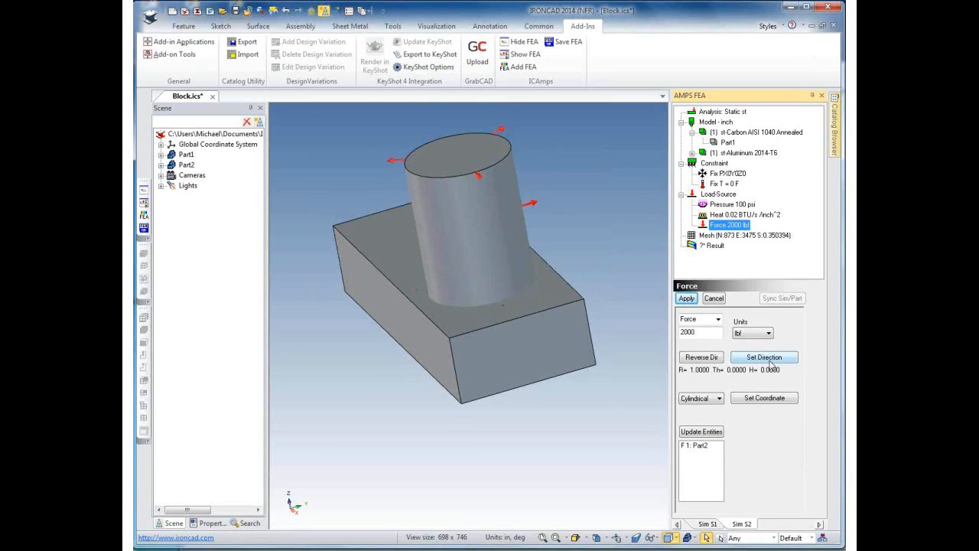
- Point the 2000 lbf force along the Th direction, reverse it to Th = -1, and apply the load
left_click(766, 357)
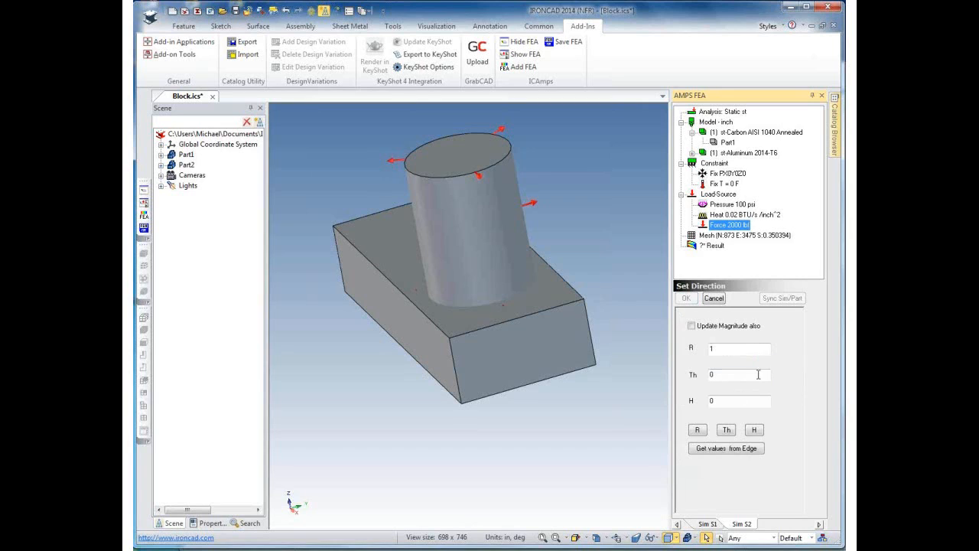
left_click(727, 431)
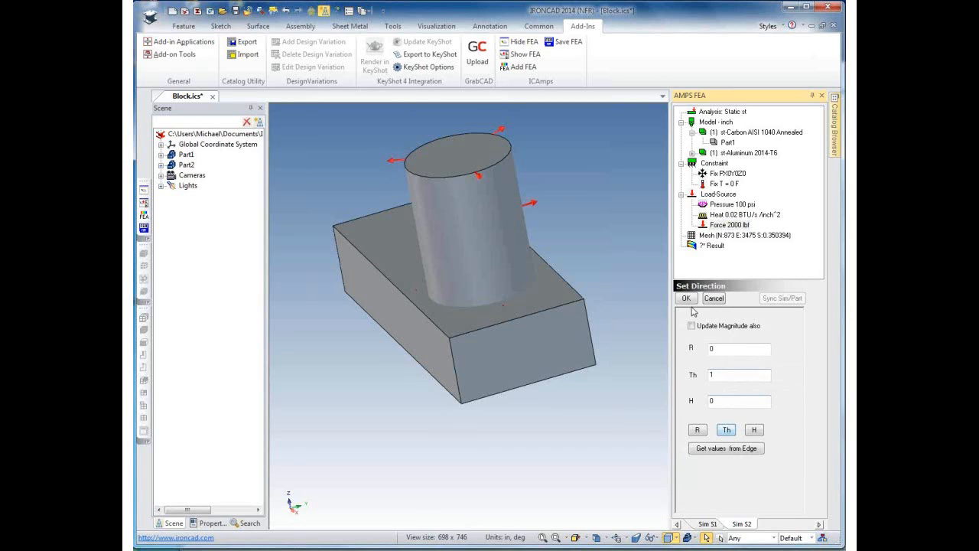
left_click(686, 298)
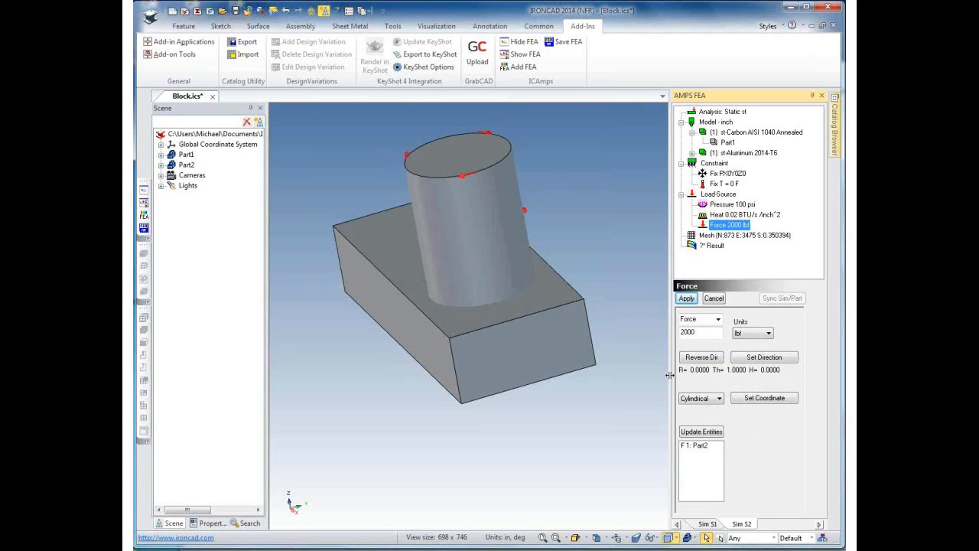
left_click(695, 358)
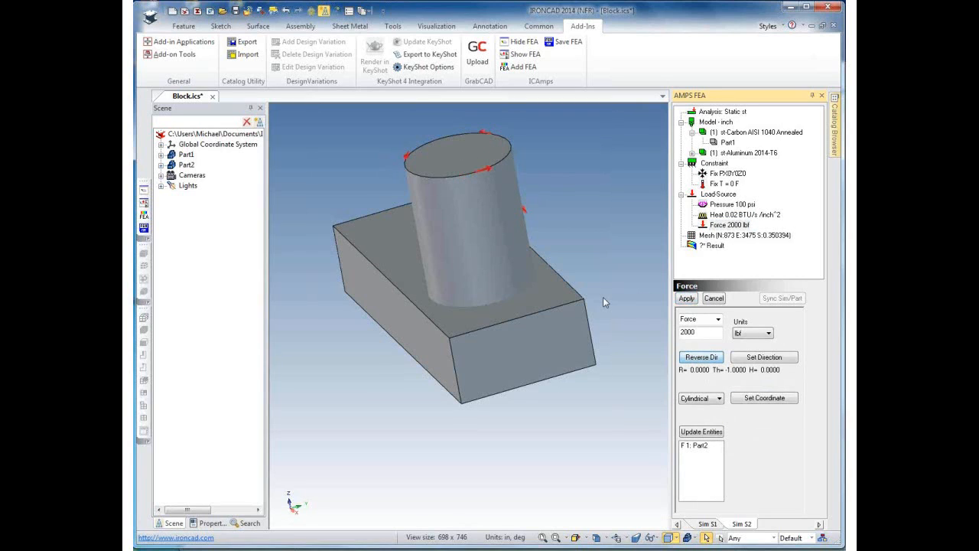
left_click(686, 299)
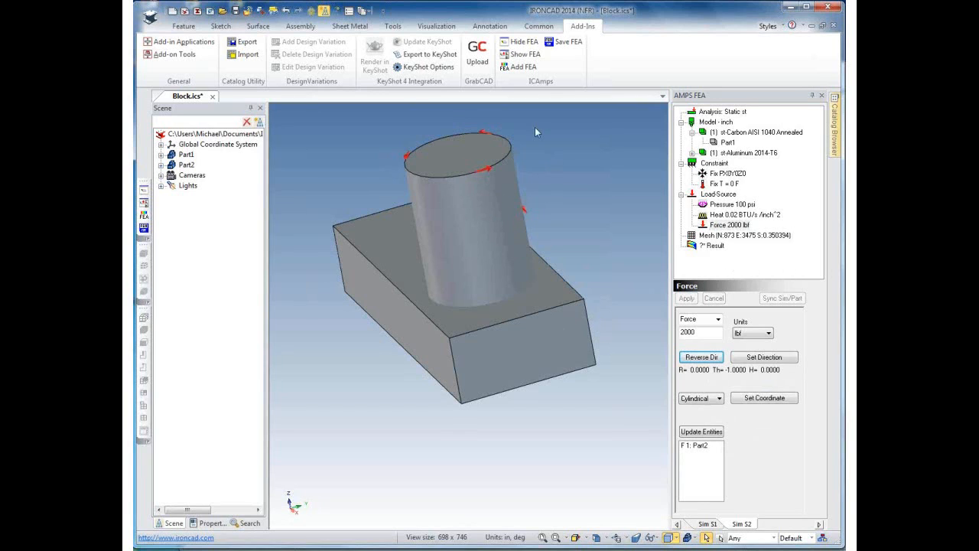
- Analyze the model with the tangential force included and close the solver window
left_click(712, 246)
left_click(707, 319)
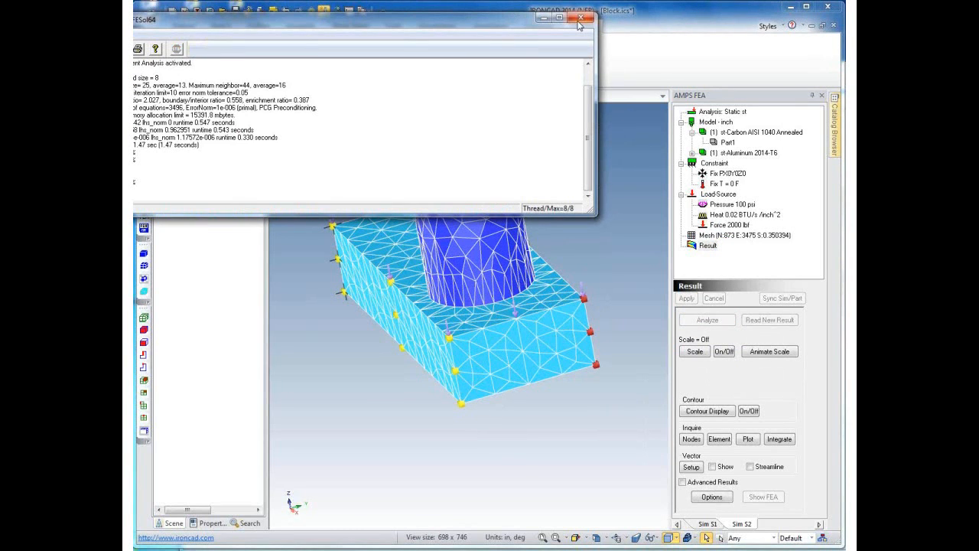
left_click(579, 21)
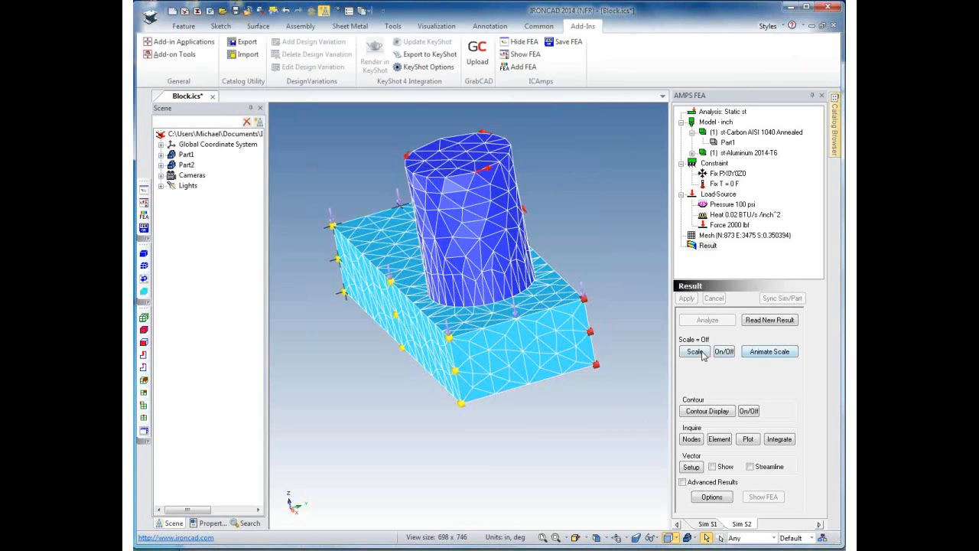
- Animate the block and cylinder's displacement with automatic scaling, and close the animation
left_click(783, 354)
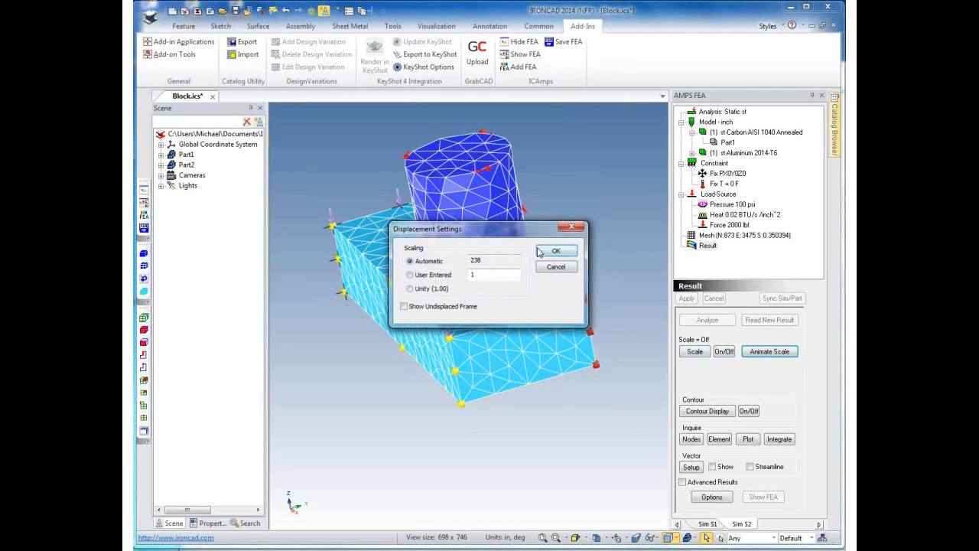
left_click(559, 252)
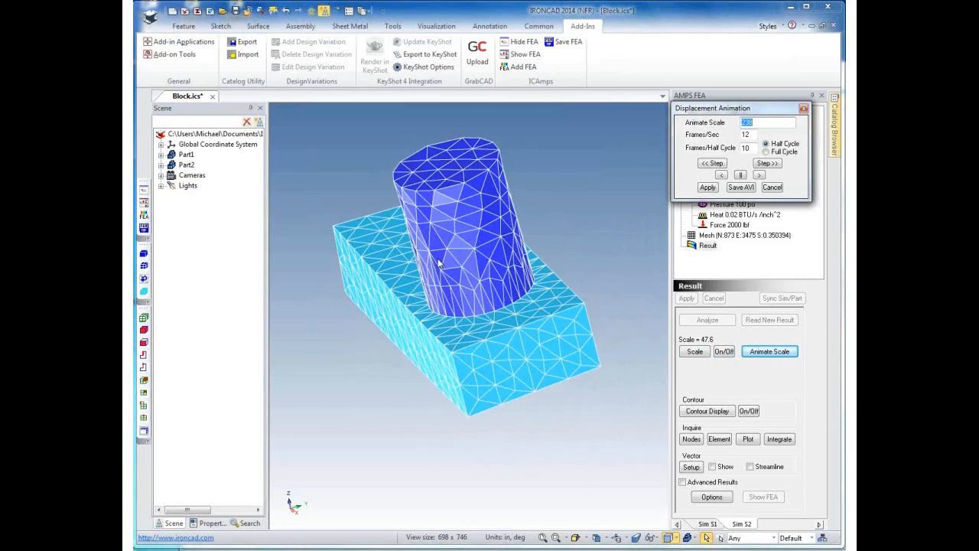
left_click(803, 110)
- Display the Equivalent Stress(Sig) contour on the deformed block and cylinder
left_click(708, 412)
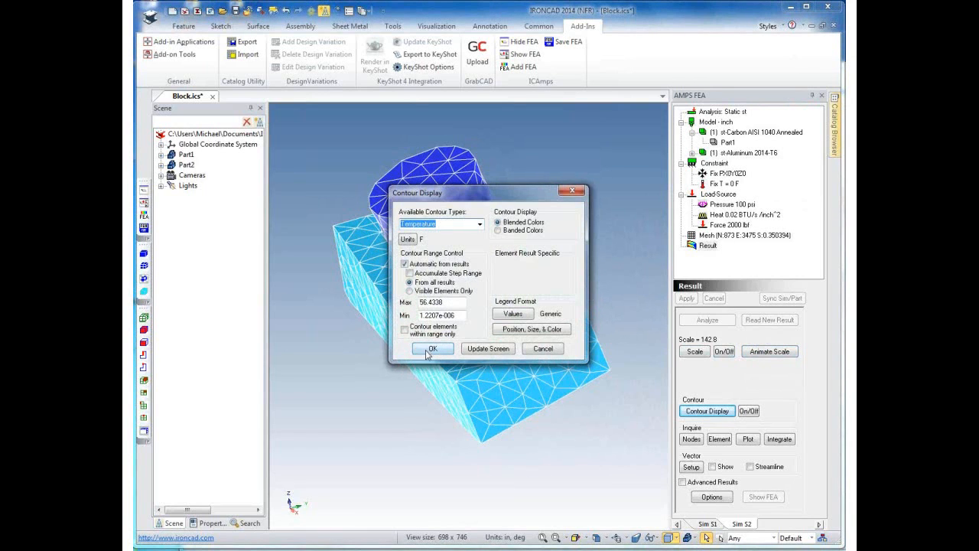
left_click(479, 224)
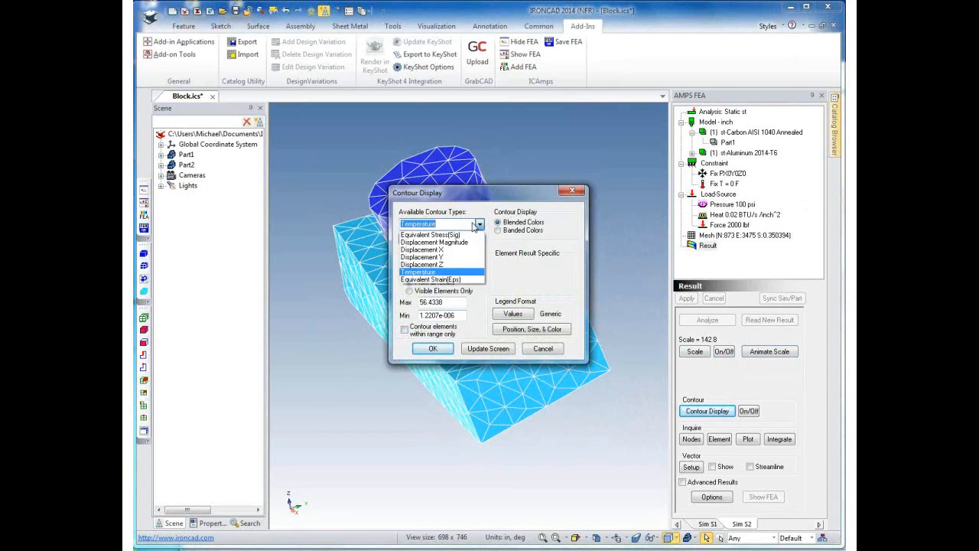
left_click(430, 234)
left_click(433, 348)
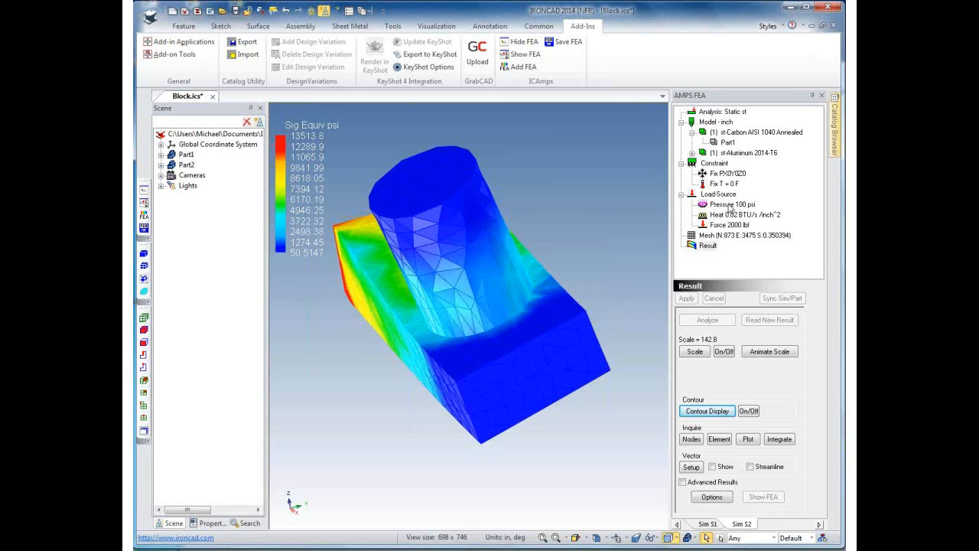
- Disable the 100 psi pressure and the 0.02 BTU/s/inch^2 heat load, keeping only the force active
right_click(731, 207)
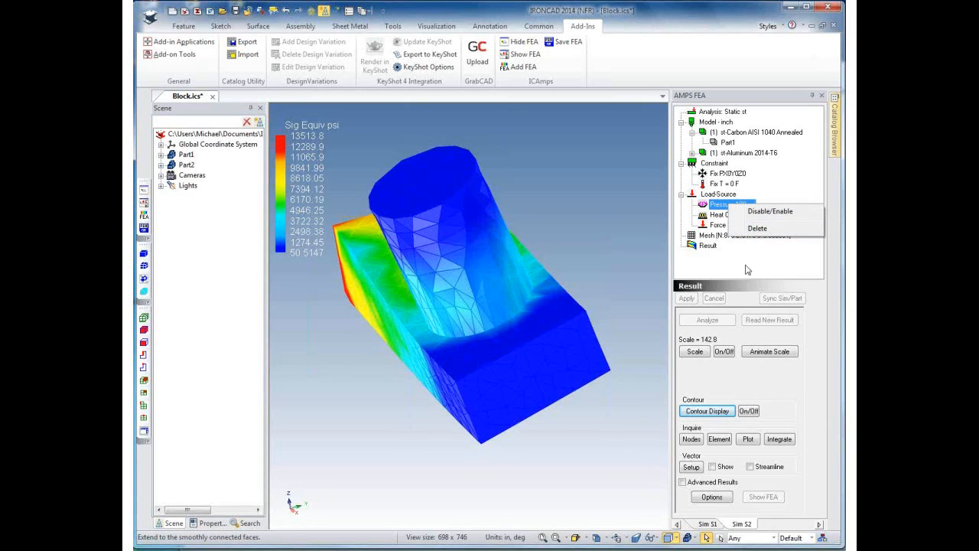
left_click(762, 211)
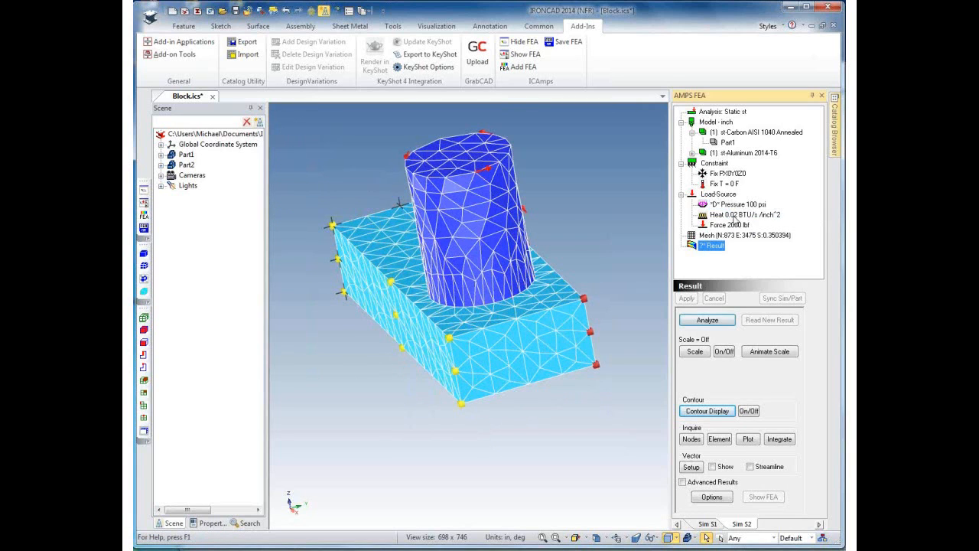
right_click(733, 215)
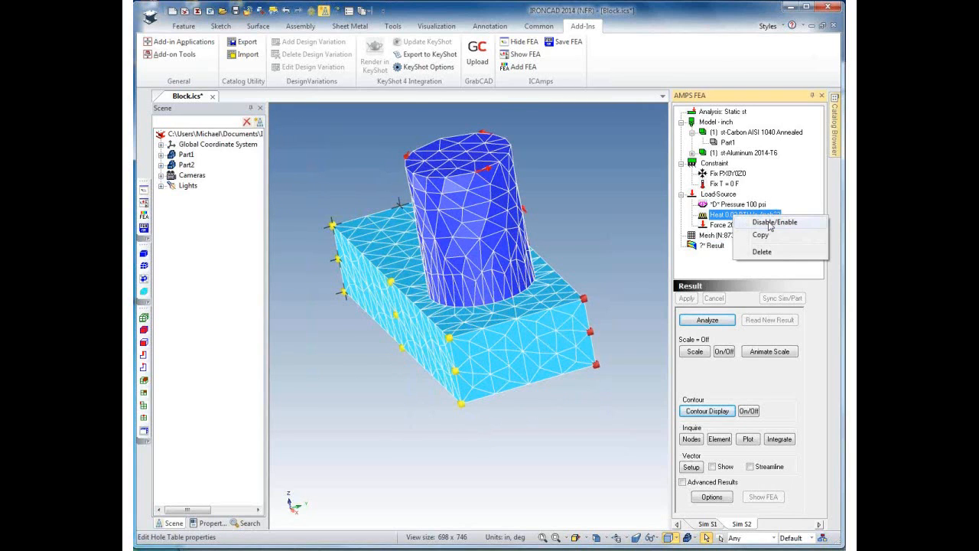
left_click(771, 224)
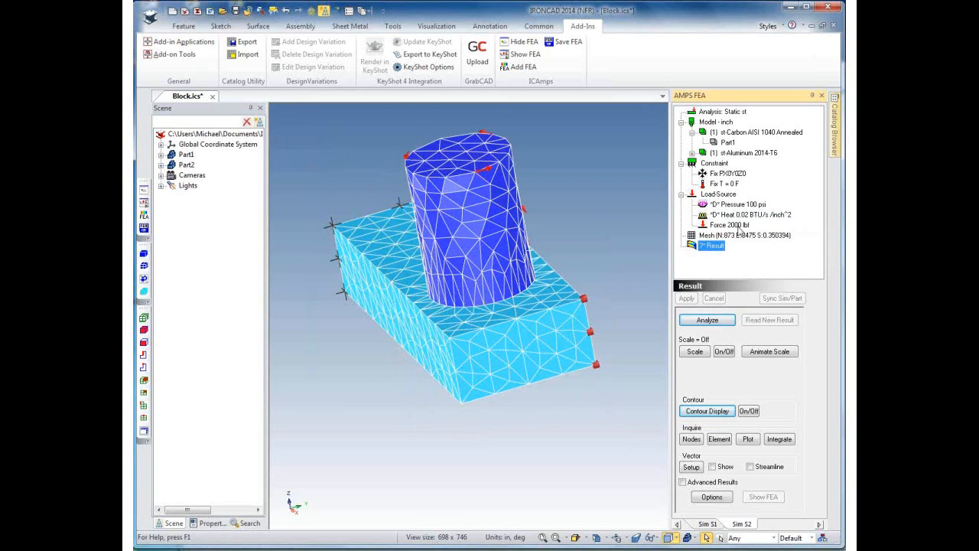
- Rerun the analysis with only the force load active, close the solver window, and read the new result
left_click(707, 320)
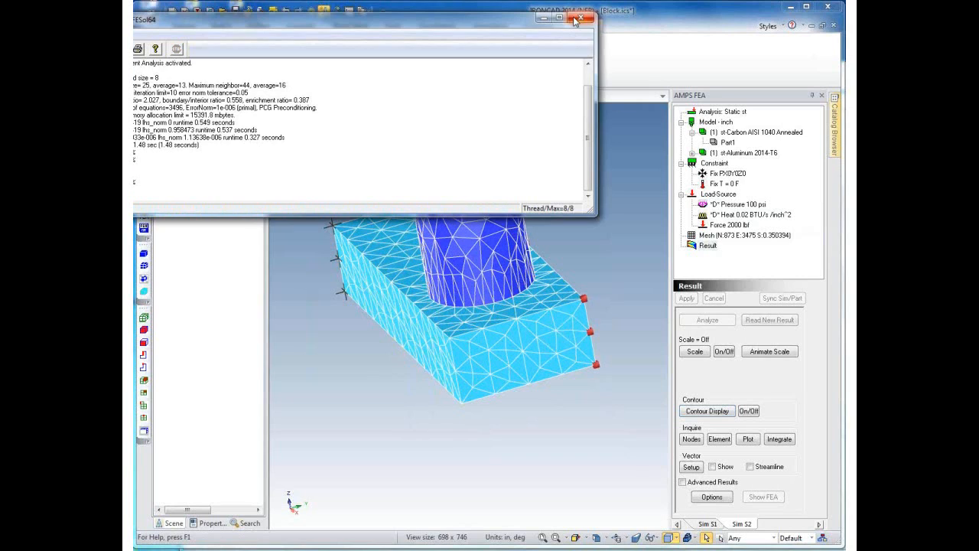
left_click(578, 26)
left_click(768, 321)
- Animate the force-only displacement with automatic scaling and show the Equivalent Stress(Sig) contour during the animation
left_click(770, 352)
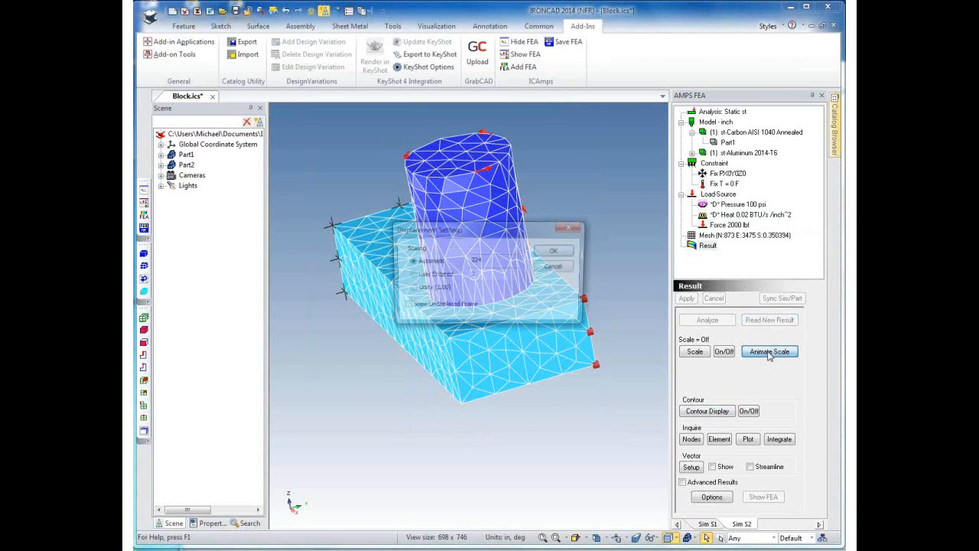
left_click(556, 251)
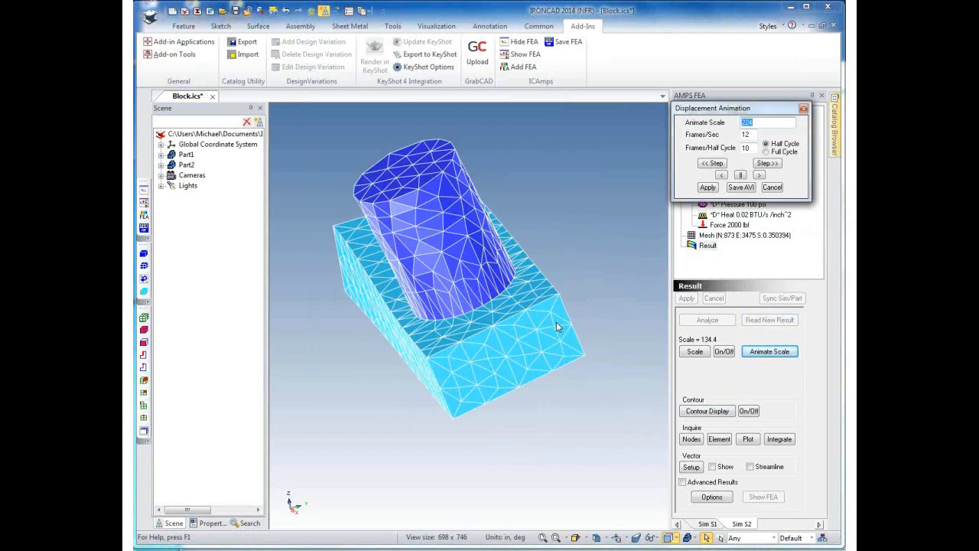
left_click(698, 414)
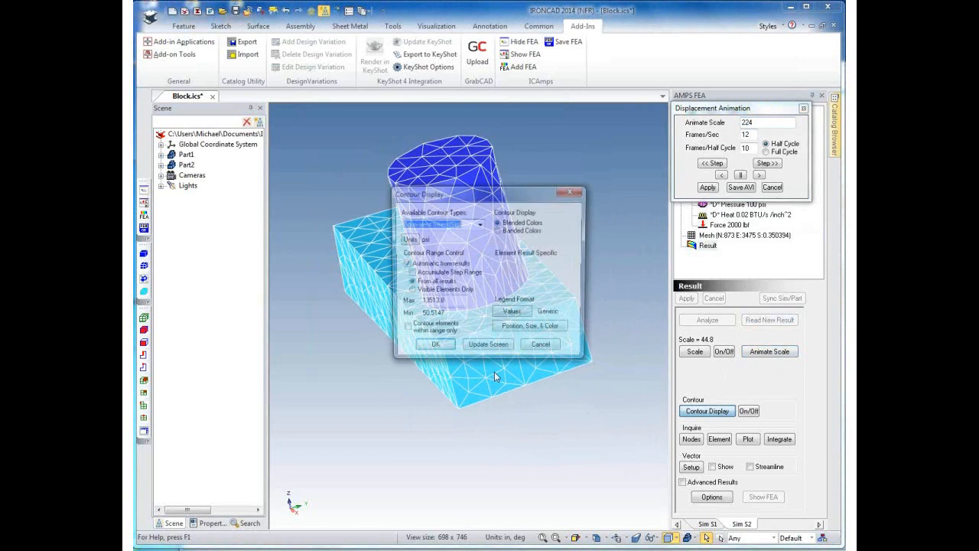
left_click(433, 349)
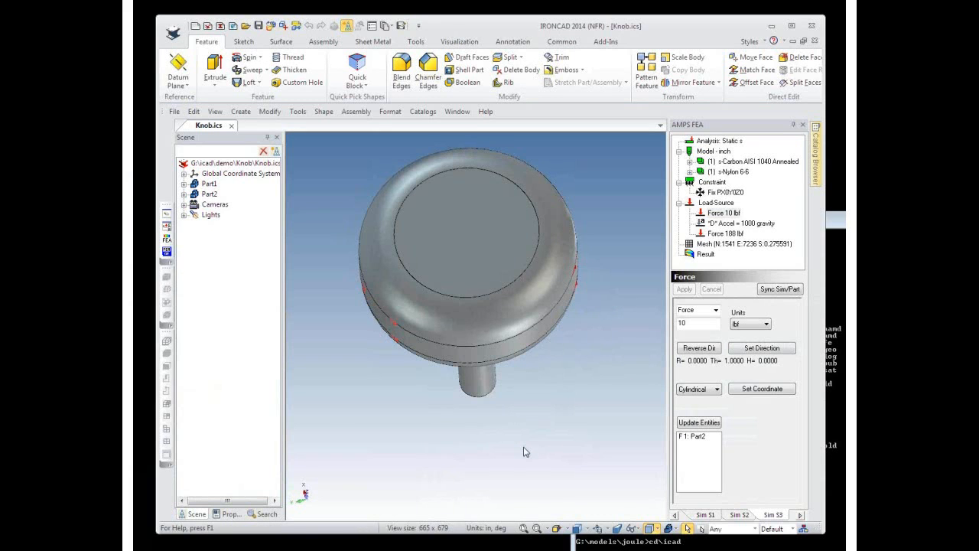
- Inspect the 10 lbf force arrows around the knob's rim, and animate the displacement from the knob's results
middle_click_drag(525, 450, 569, 377)
middle_click_drag(362, 175, 387, 208)
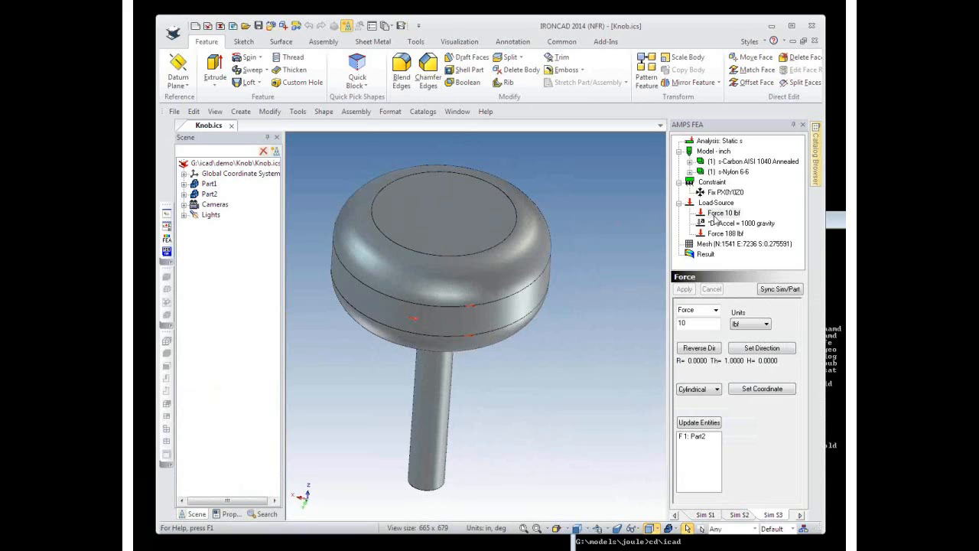
middle_click_drag(459, 281, 491, 265)
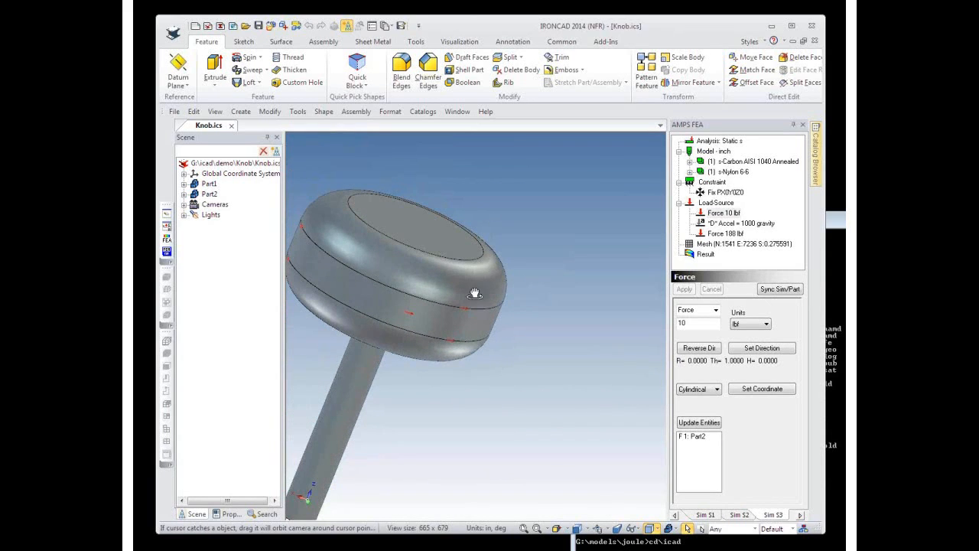
middle_click_drag(416, 366, 417, 381)
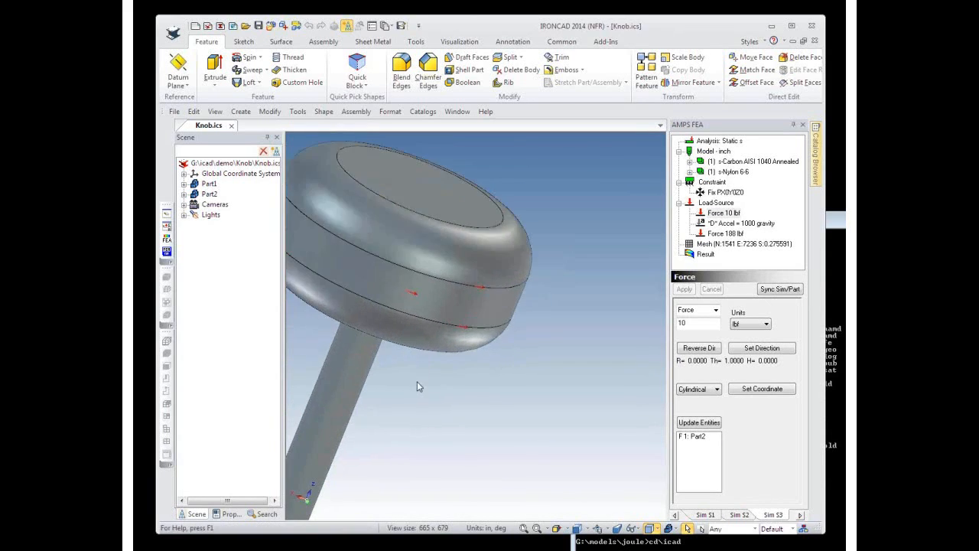
left_click(704, 255)
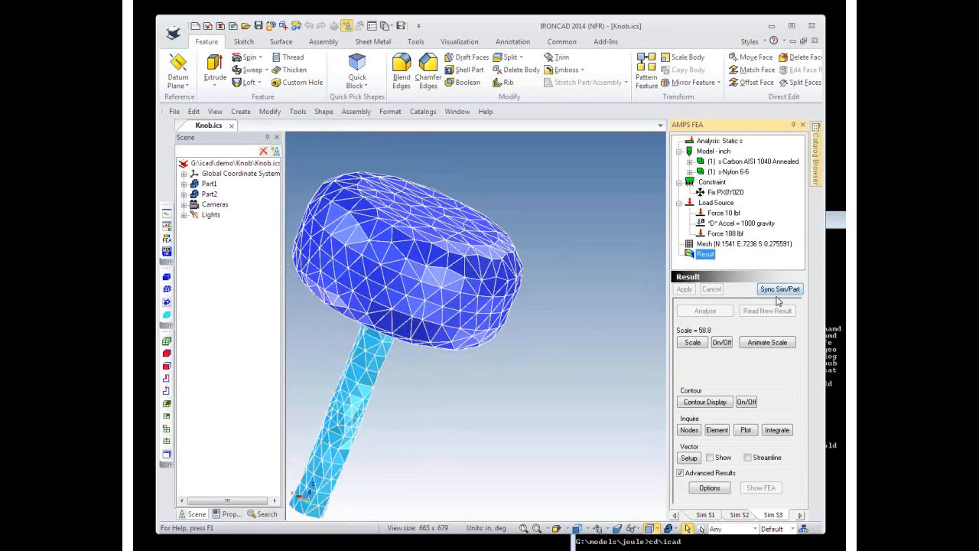
left_click(765, 342)
left_click(565, 255)
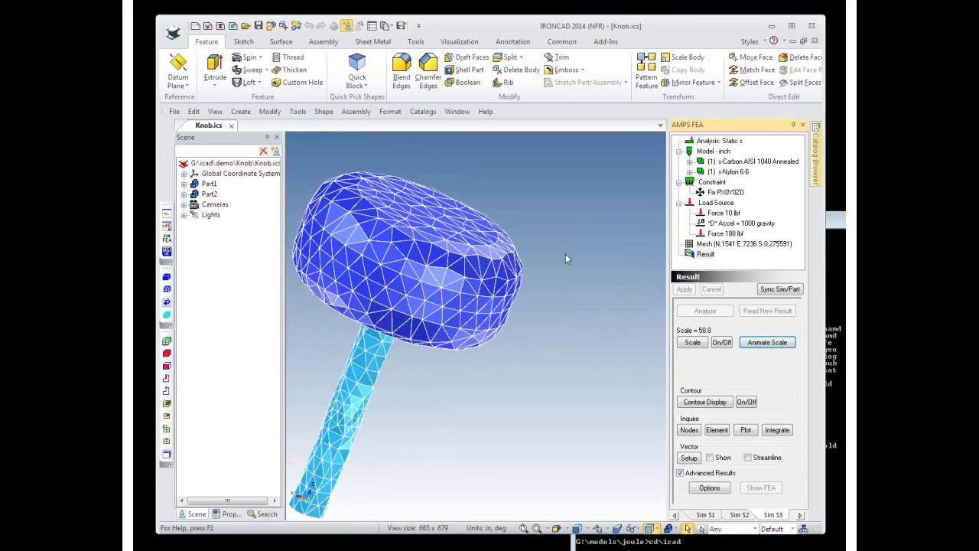
- Display the Displacement Magnitude contour on the animated knob and examine it from the shaft side
middle_click_drag(480, 400, 683, 453)
scroll(570, 421, "down", 3)
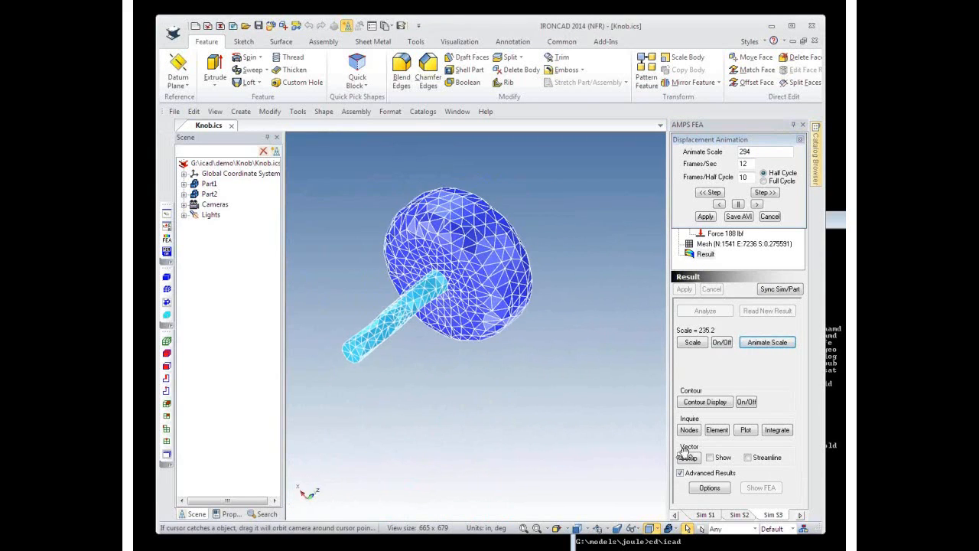
left_click(704, 402)
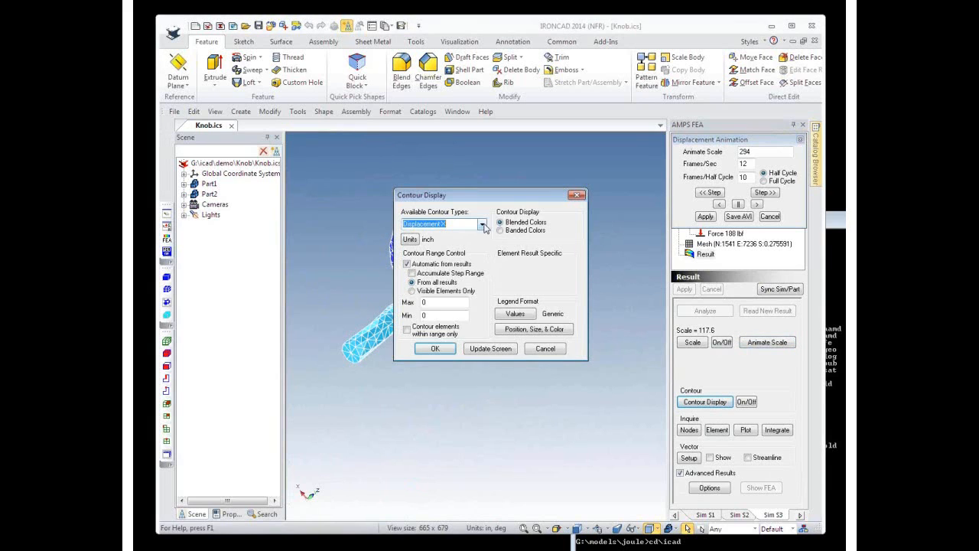
left_click(482, 225)
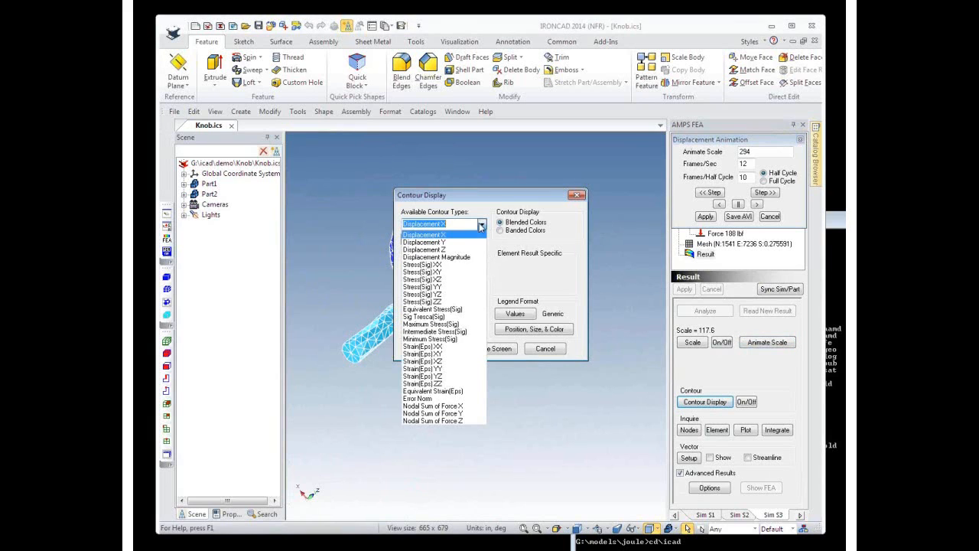
left_click(452, 258)
left_click(435, 349)
middle_click_drag(472, 387, 540, 398)
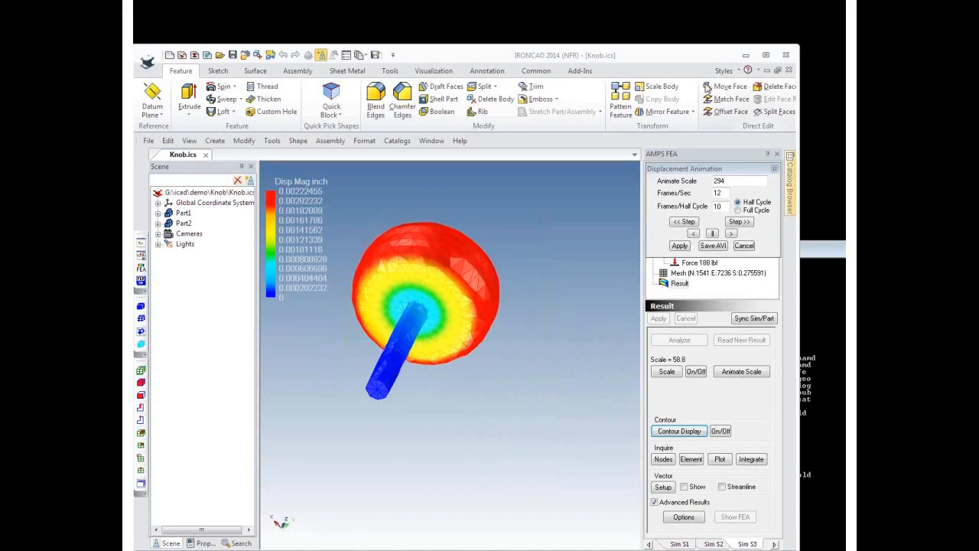
- Stop the knob's displacement animation and close Knob.ics without saving its changes
left_click_drag(655, 53, 680, 26)
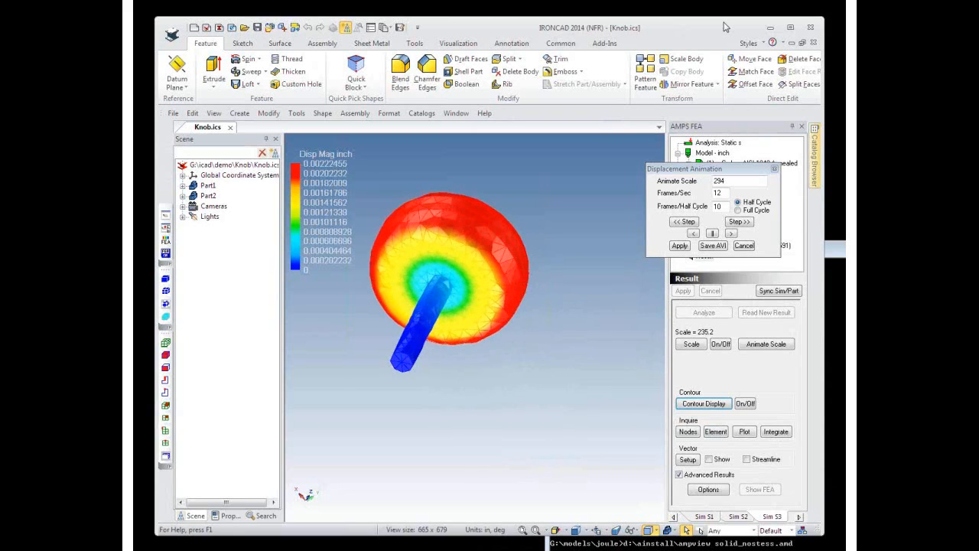
left_click(743, 245)
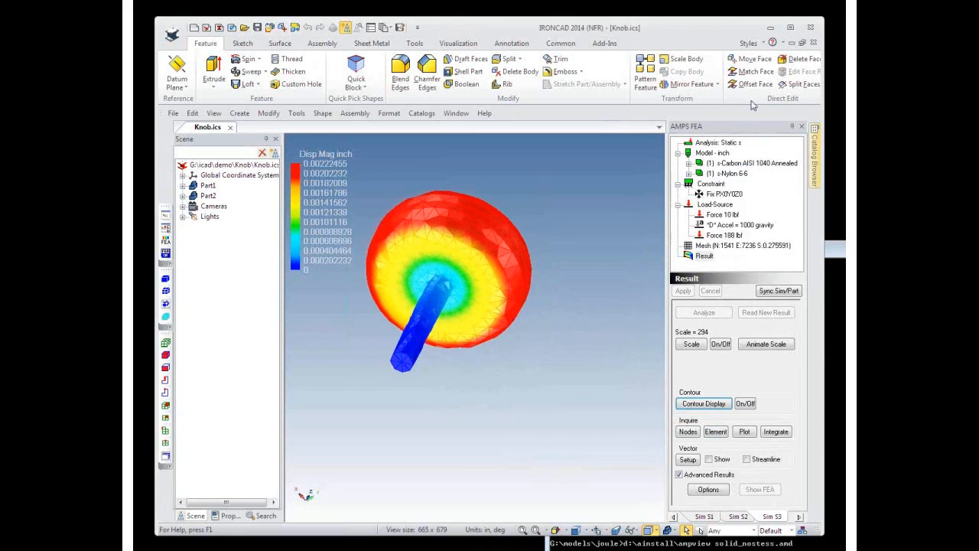
left_click(813, 28)
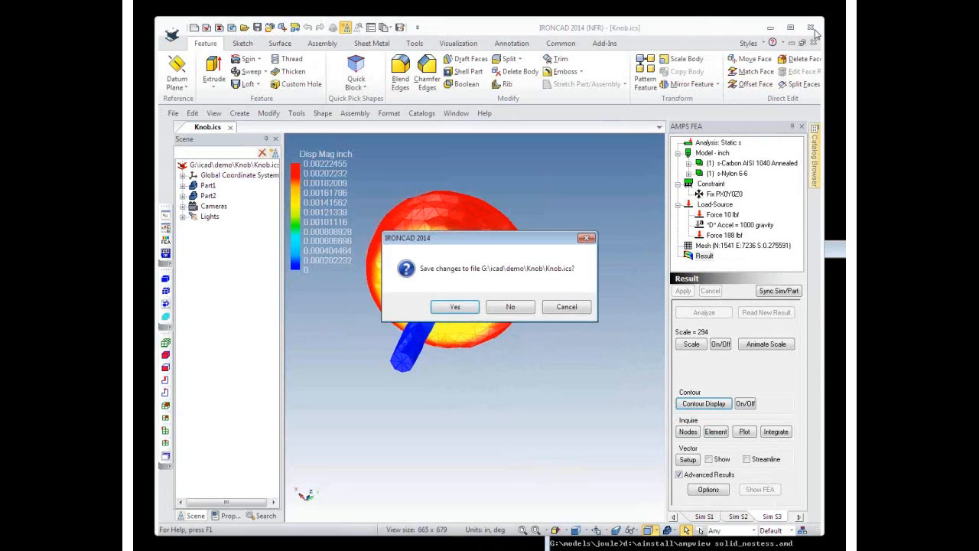
left_click(532, 307)
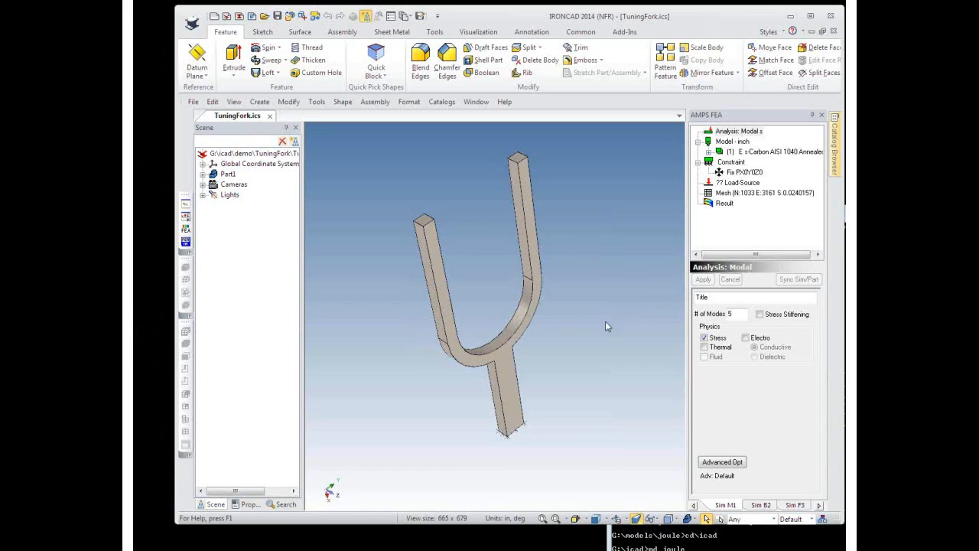
- Open the tuning fork's modal analysis results in Sim M1 and animate the displacement
left_click_drag(593, 347, 618, 322)
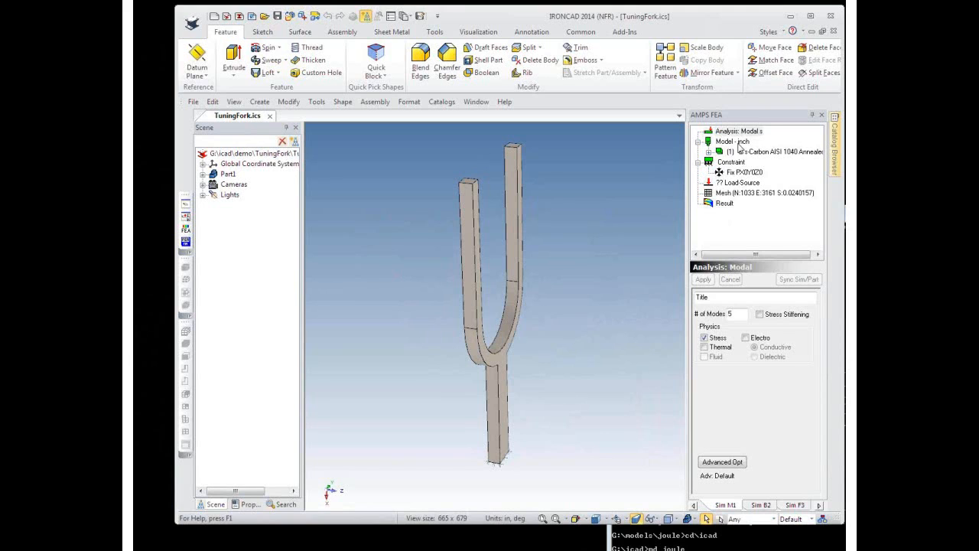
left_click(717, 206)
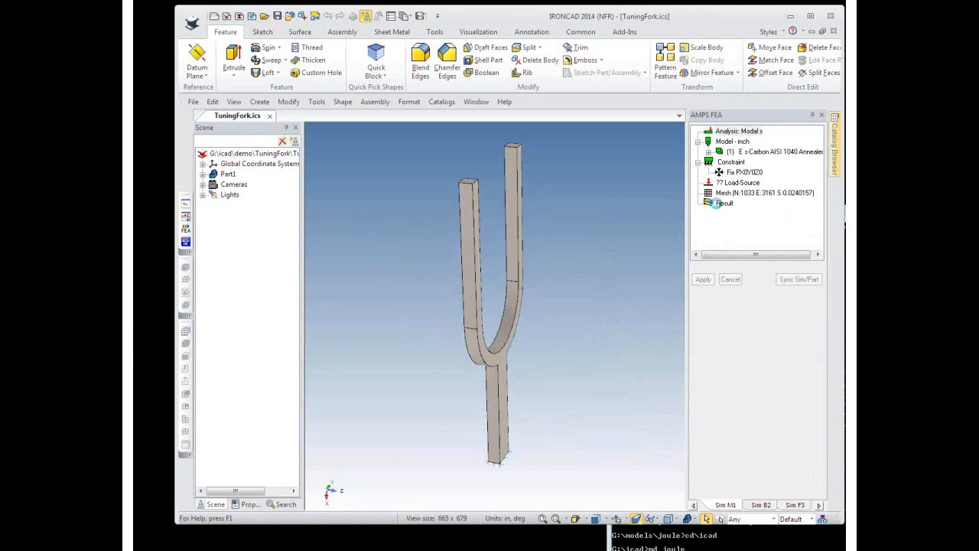
left_click_drag(536, 380, 574, 290)
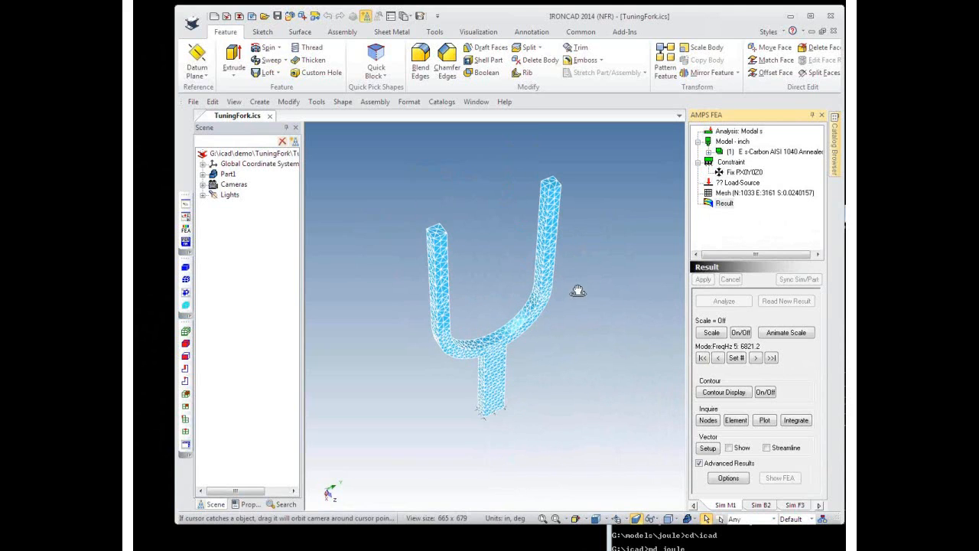
left_click(788, 334)
left_click(576, 240)
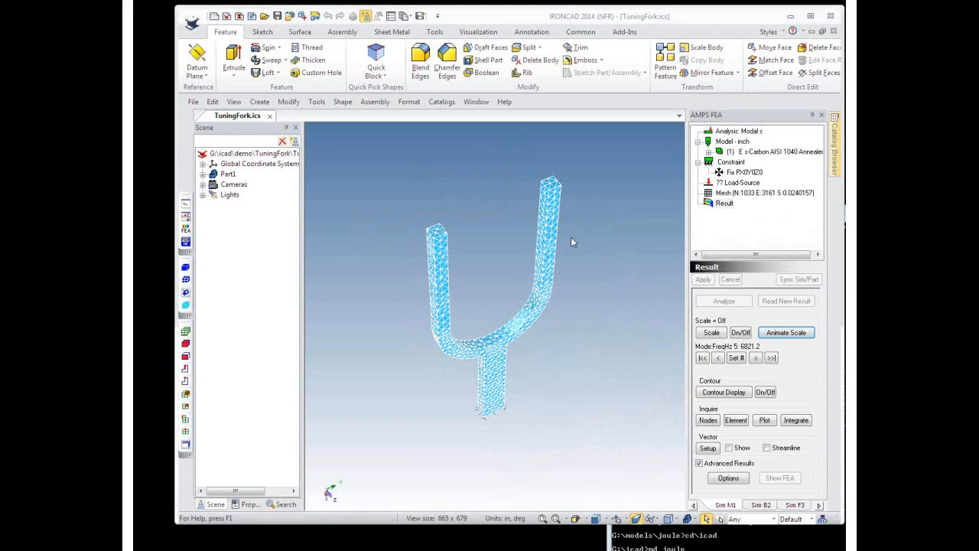
- Step the modal animation back to mode 1 and examine the fork's vibration from several angles
left_click(729, 183)
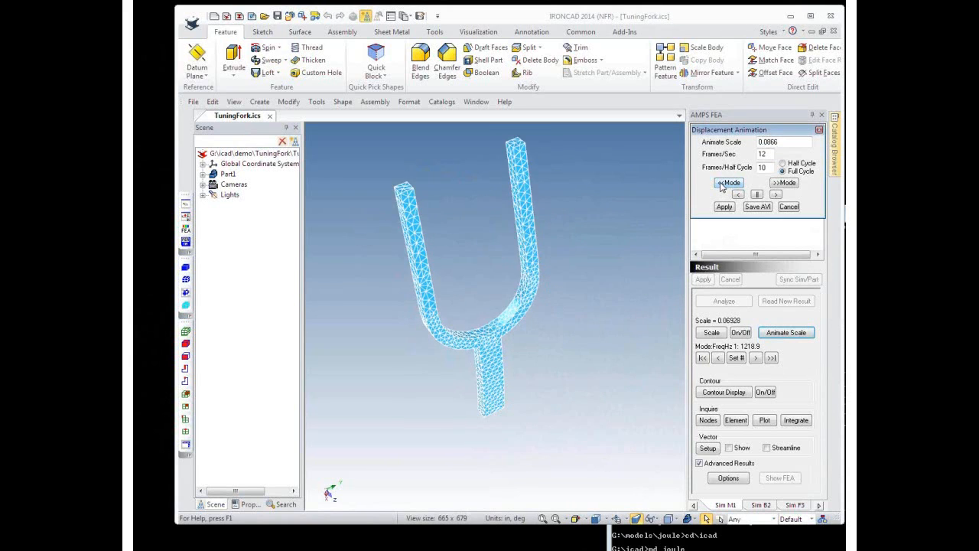
middle_click_drag(560, 408, 587, 357)
middle_click_drag(569, 395, 601, 271)
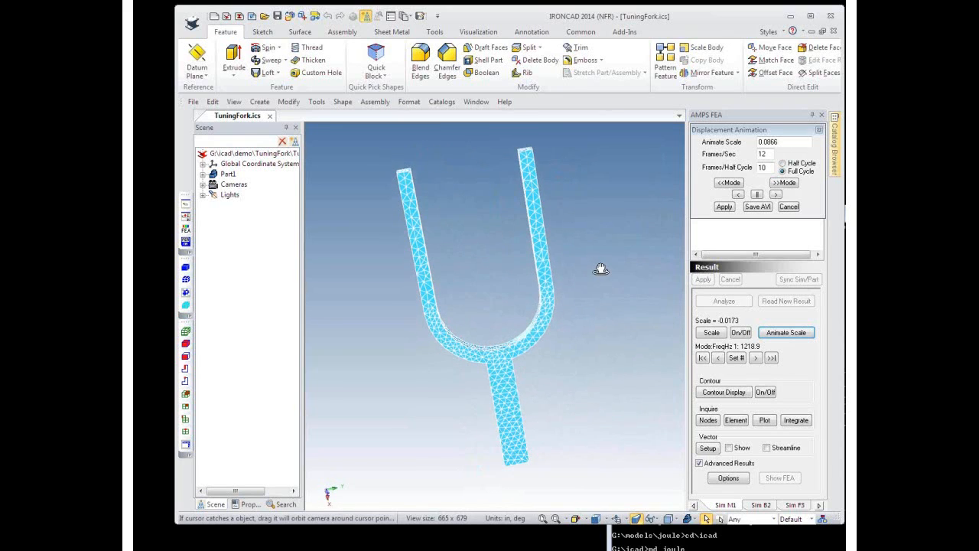
middle_click_drag(573, 407, 577, 335)
middle_click_drag(503, 472, 568, 306)
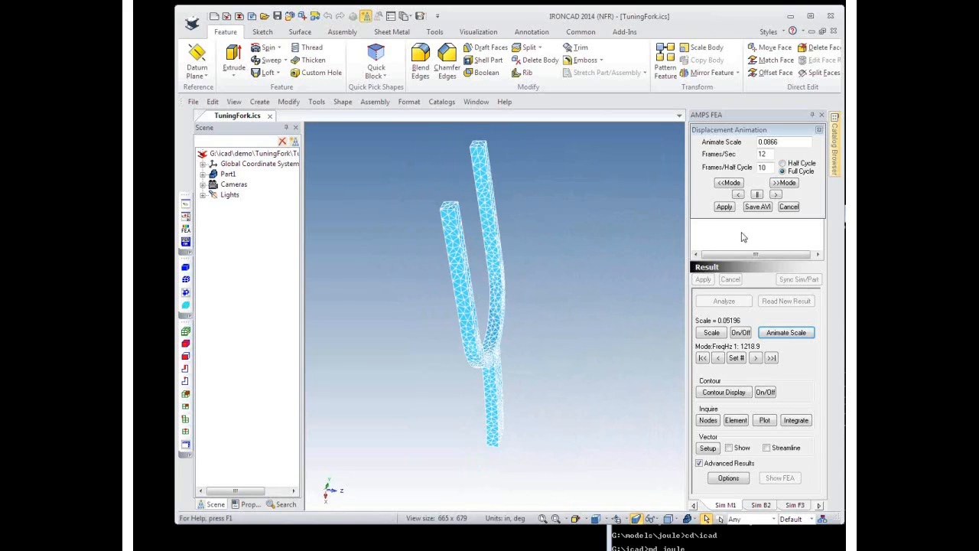
- Step the modal animation through modes 2, 3 and 4, then close it
left_click(784, 183)
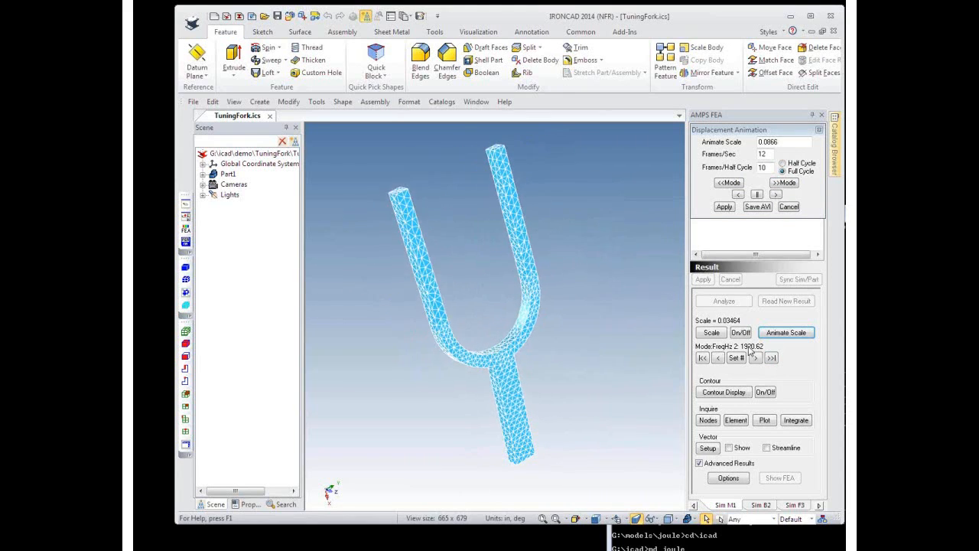
left_click(786, 183)
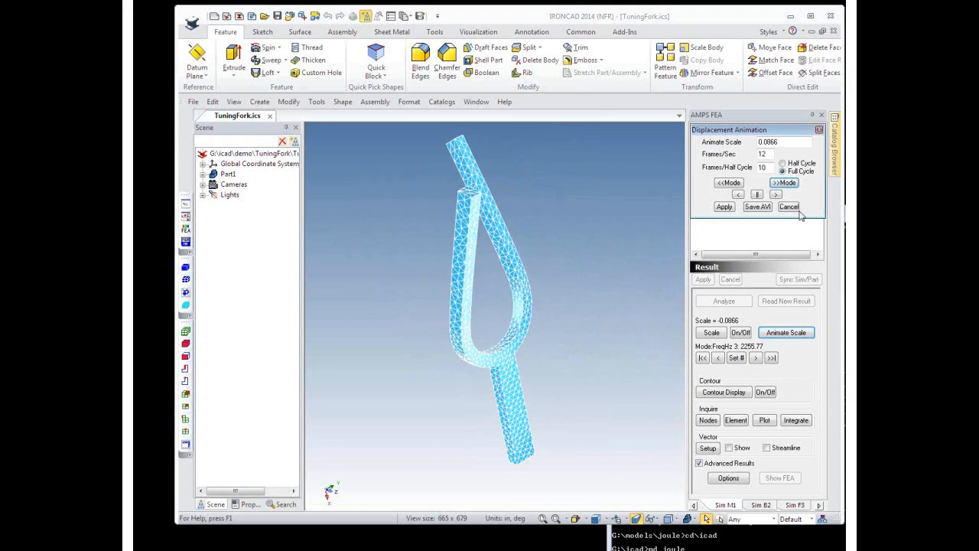
left_click(788, 183)
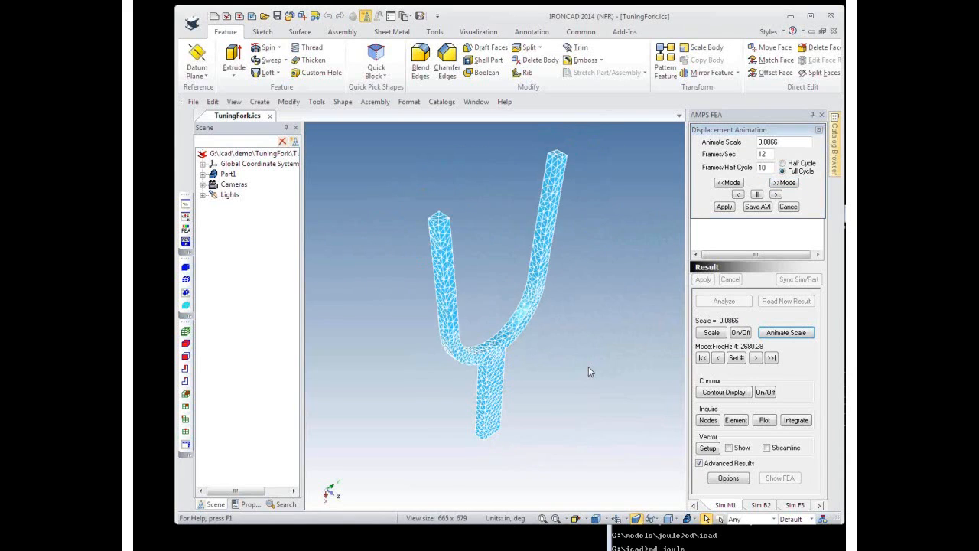
left_click(817, 132)
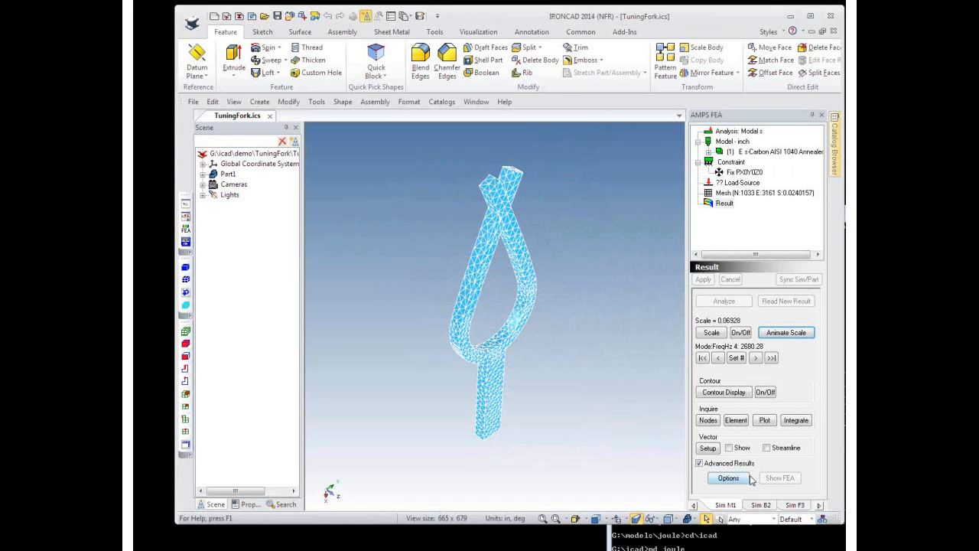
- Switch to the buckling simulation Sim B2, open its results, and animate the displacement with automatic scaling
left_click(760, 505)
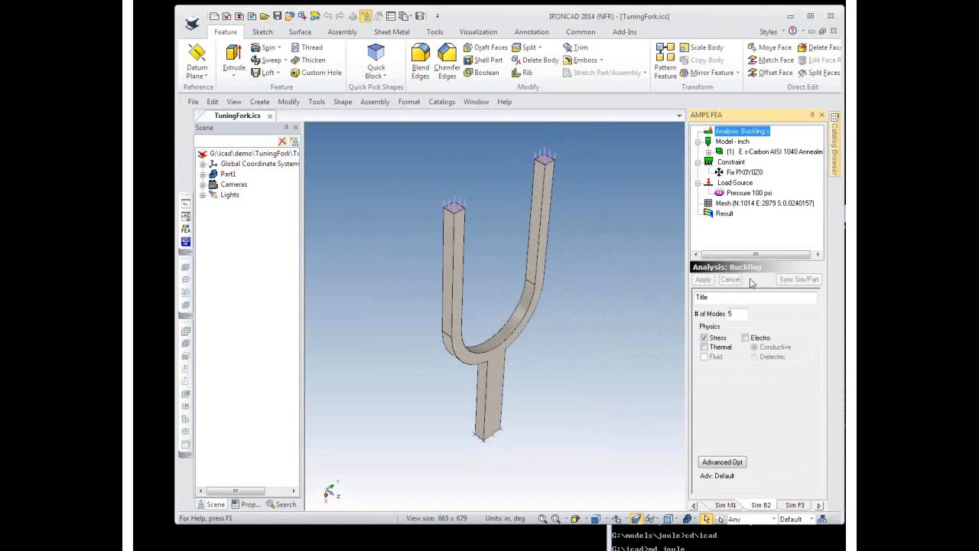
mouse_move(598, 323)
middle_mouse_down()
mouse_move(598, 305)
mouse_move(604, 314)
middle_mouse_up()
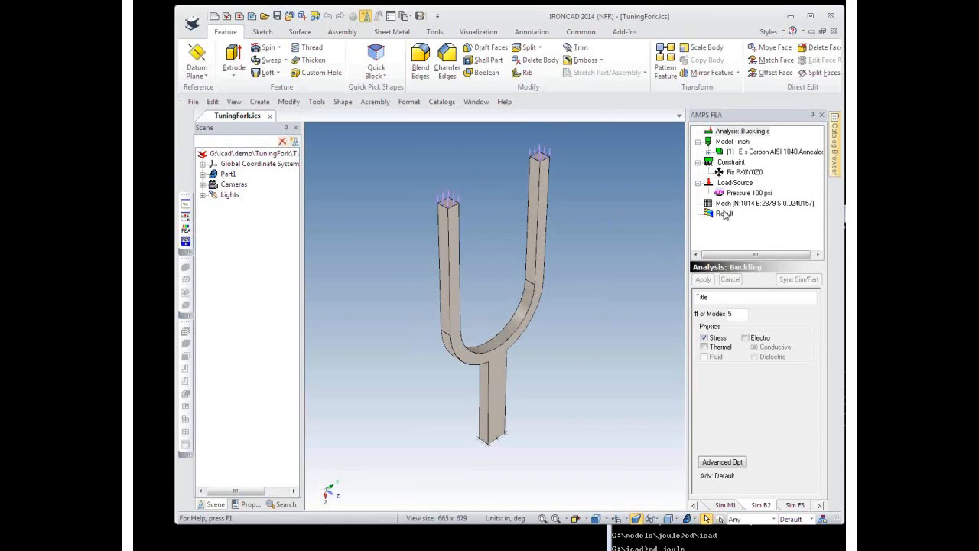
left_click(724, 214)
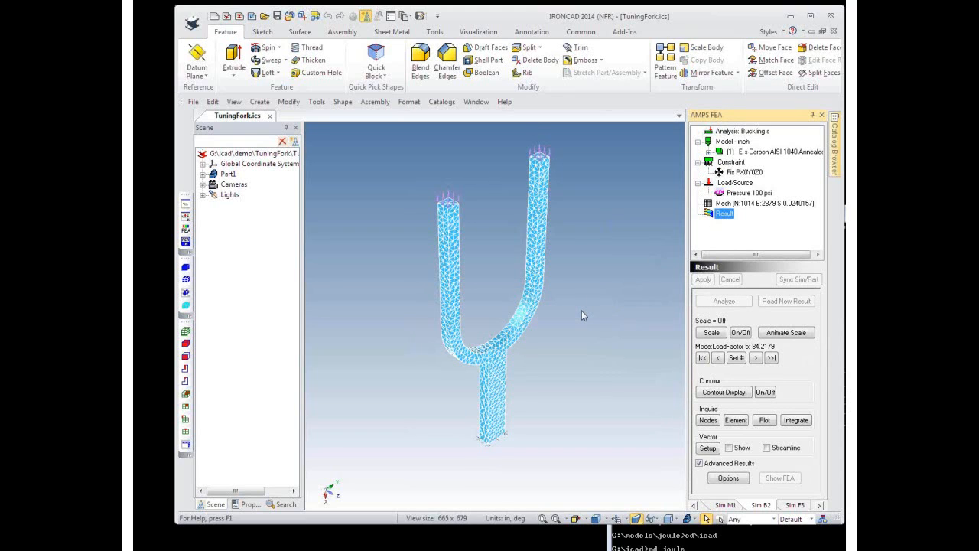
left_click(788, 333)
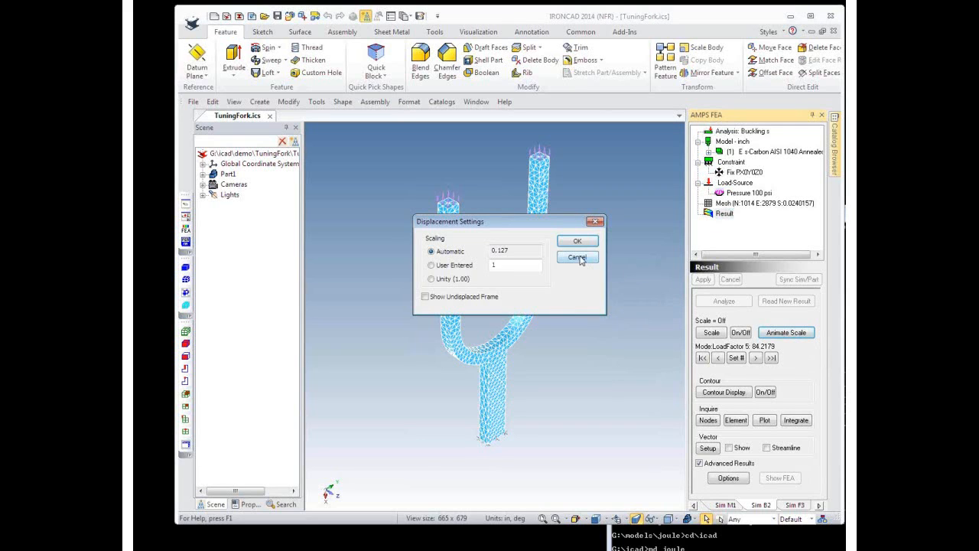
left_click(577, 242)
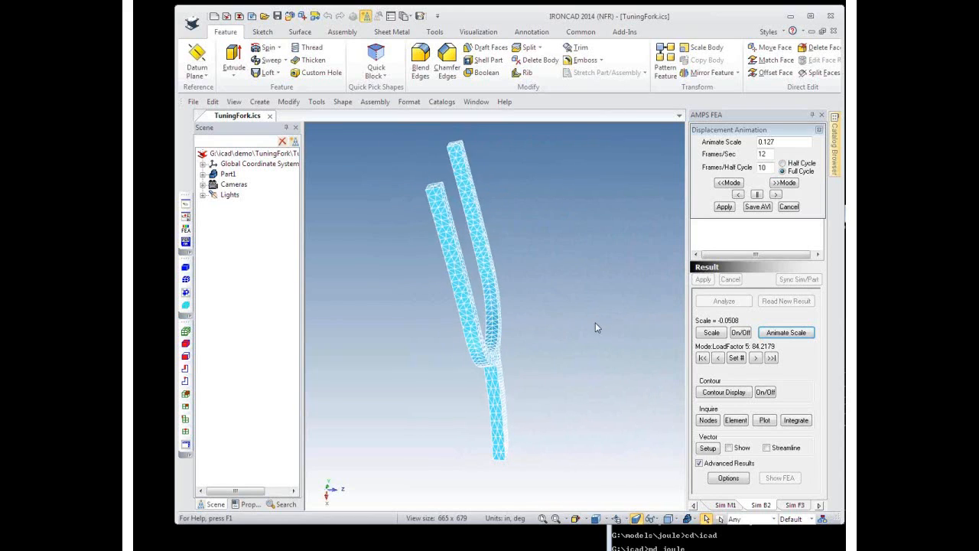
- Step the buckling animation back to mode 4, examine the deformed fork, and close the animation
left_click(729, 183)
middle_click_drag(595, 367, 545, 300)
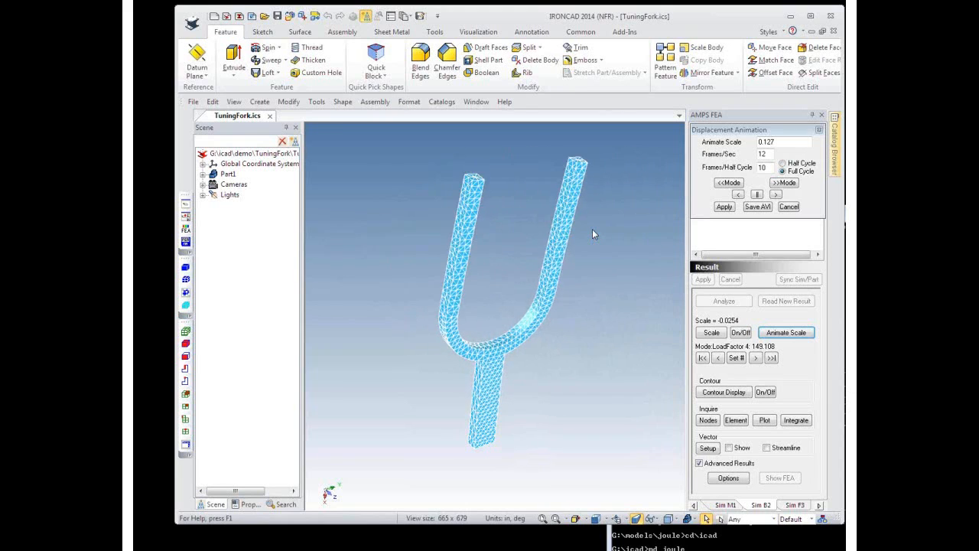
left_click(791, 208)
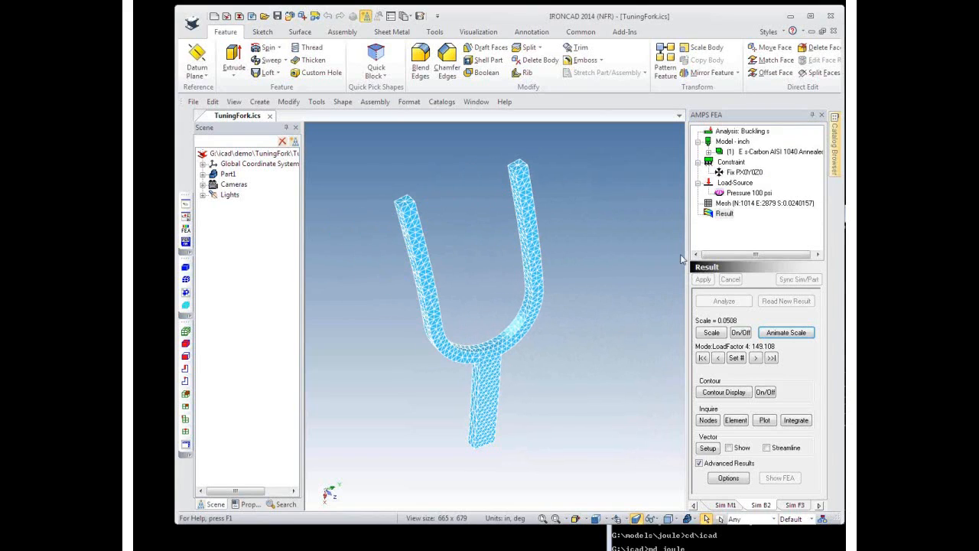
- Switch to the frequency simulation Sim F3 and inspect the 1 lbf force on the end of the fork's prong
left_click(795, 505)
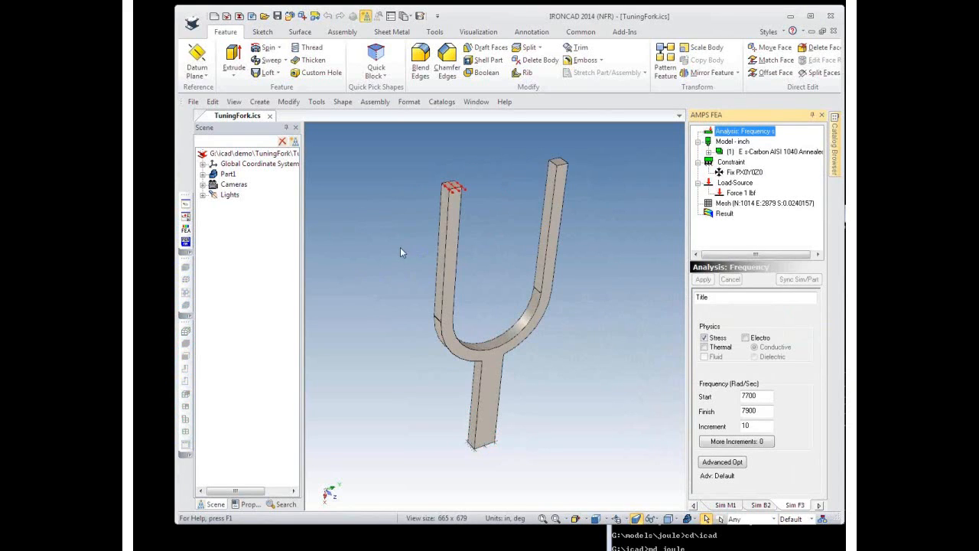
middle_click_drag(400, 247, 387, 282)
middle_click_drag(559, 375, 584, 339)
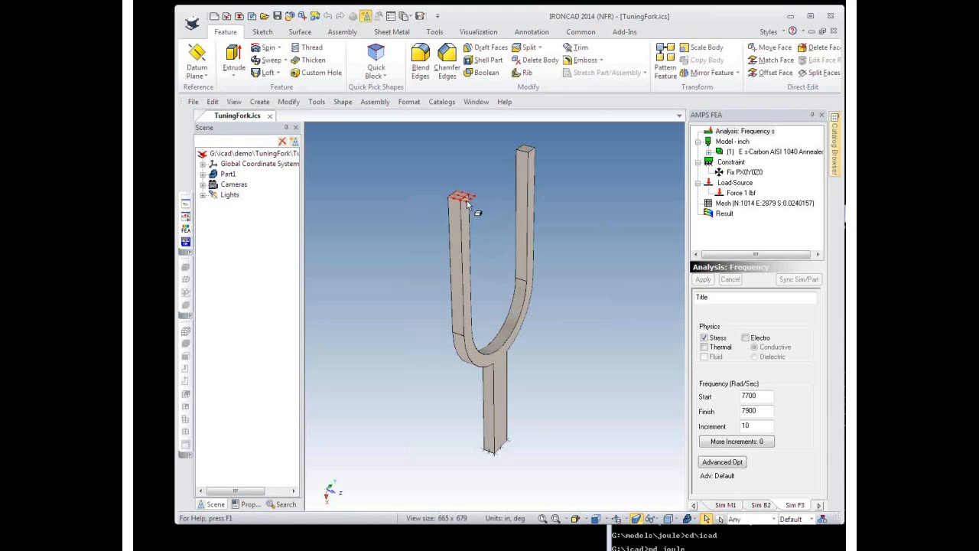
left_click(749, 194)
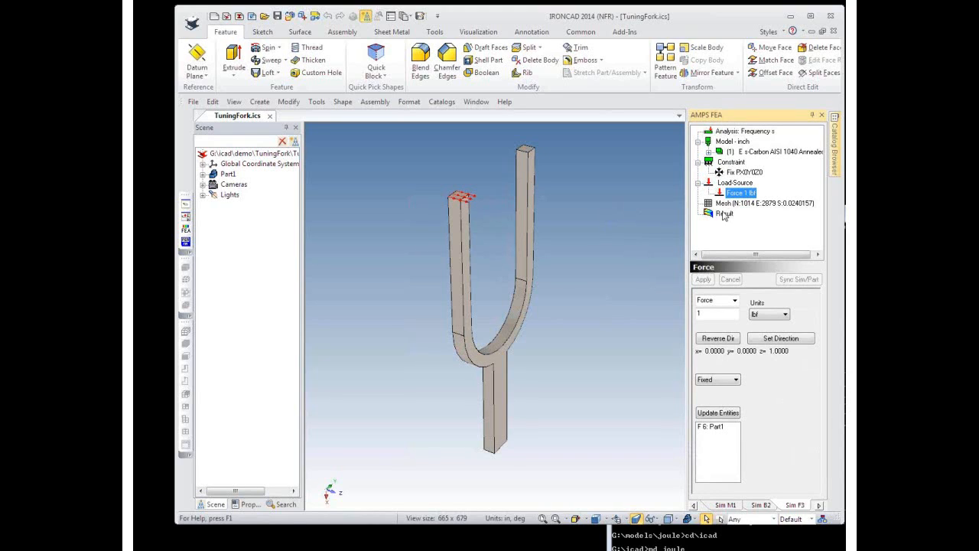
- Open the frequency response results, animate the displacement with automatic scaling, and close the animation
left_click(723, 215)
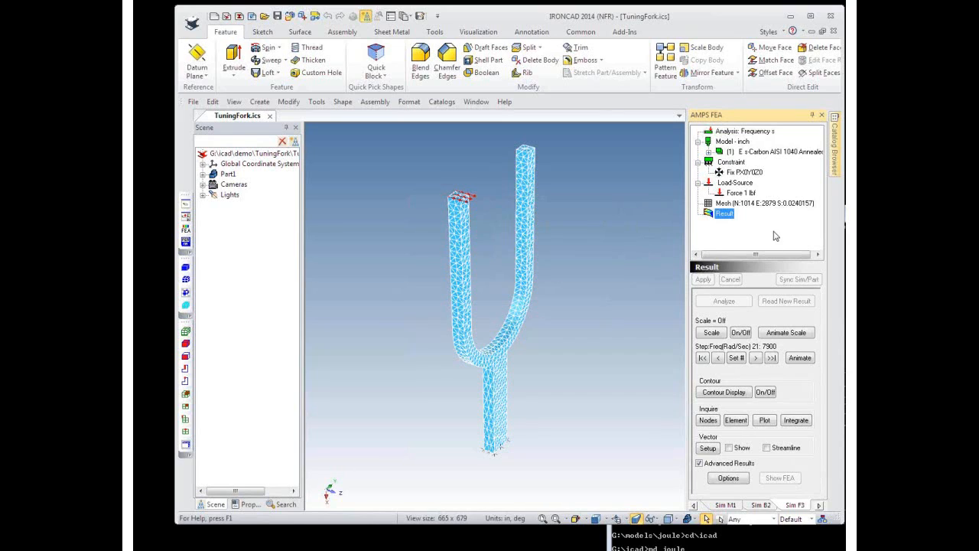
left_click(799, 336)
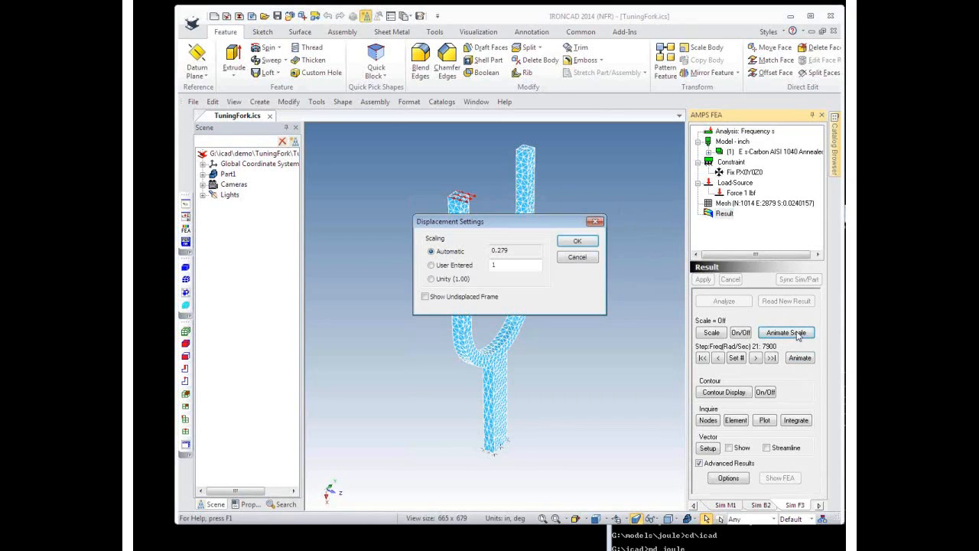
left_click(578, 242)
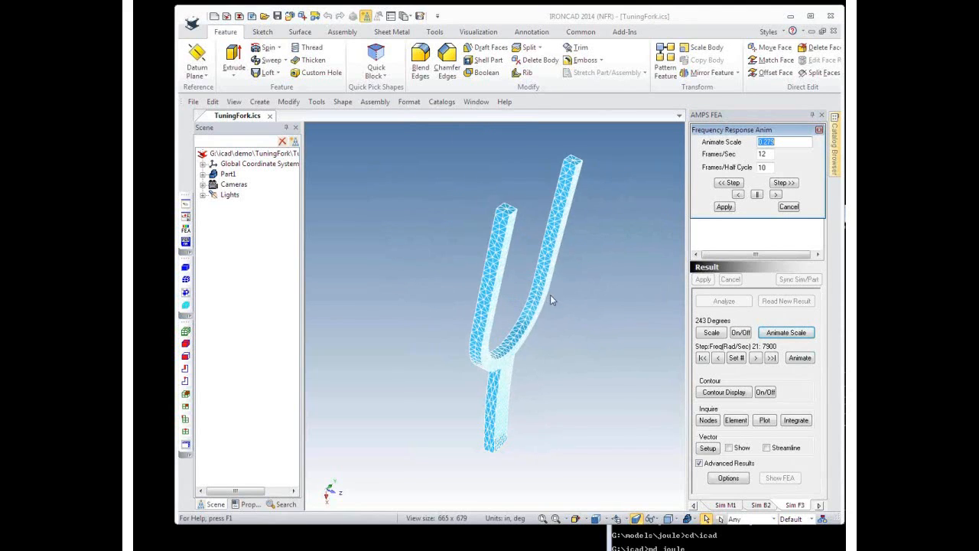
left_click(788, 206)
middle_click_drag(576, 236, 580, 260)
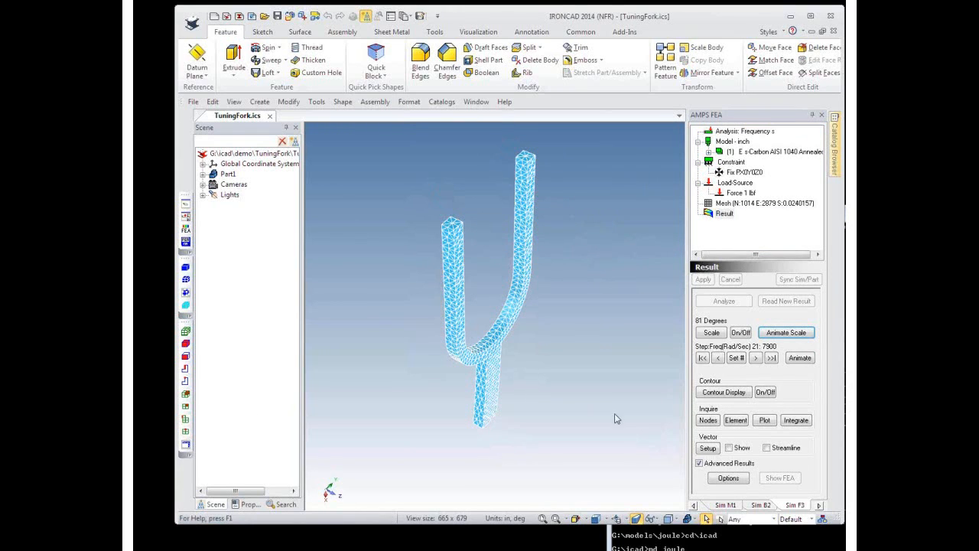
- Plot the Displacement Magnitude history of a node at the loaded prong's tip and move the plot fully into view
left_click(708, 420)
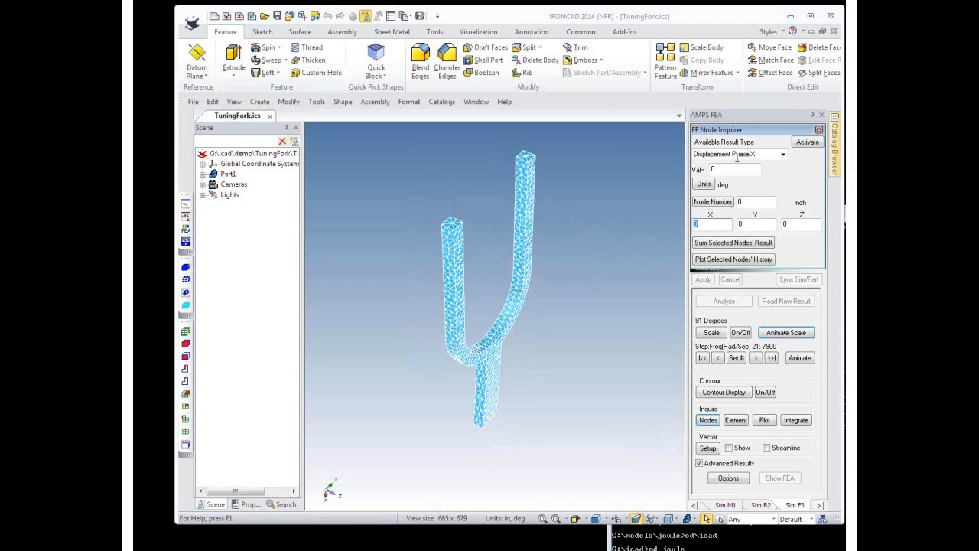
left_click(780, 154)
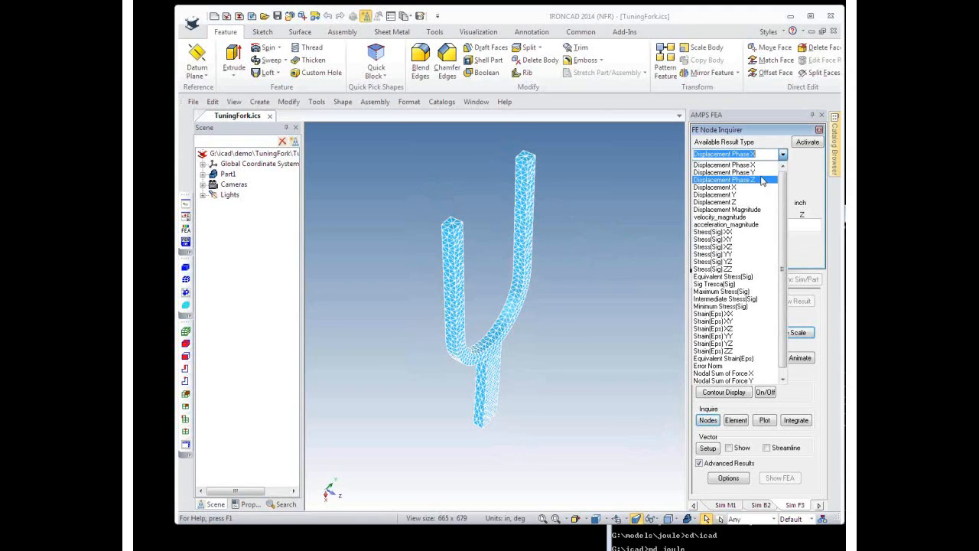
left_click(731, 210)
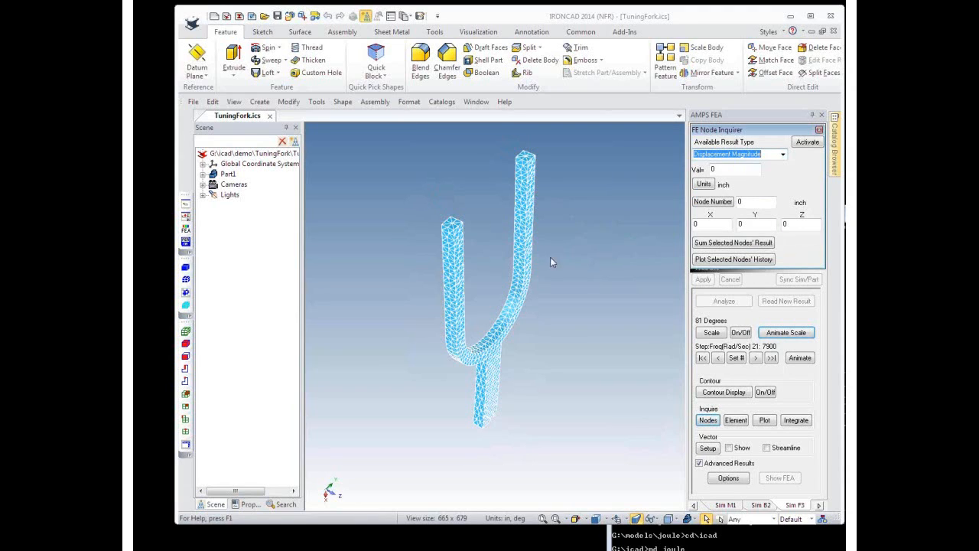
left_click(458, 225)
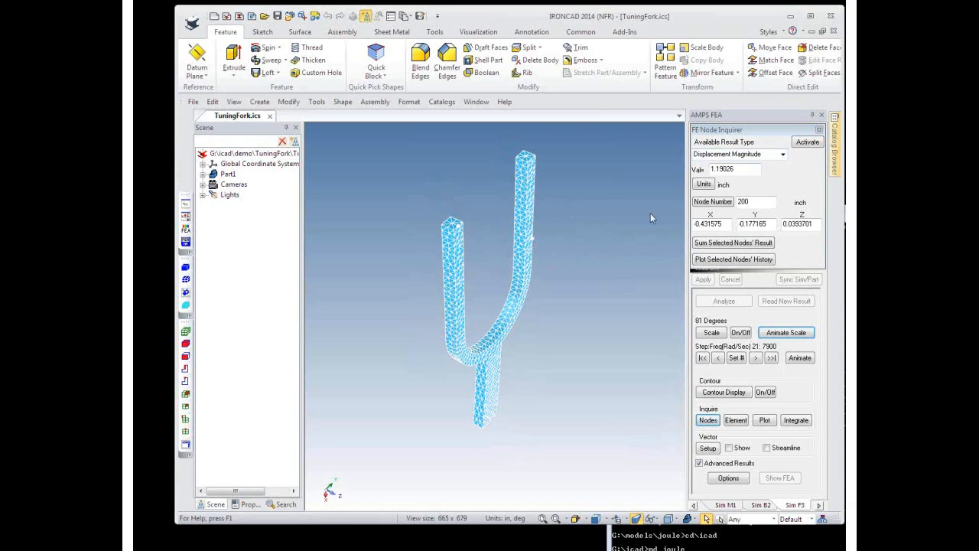
left_click(730, 259)
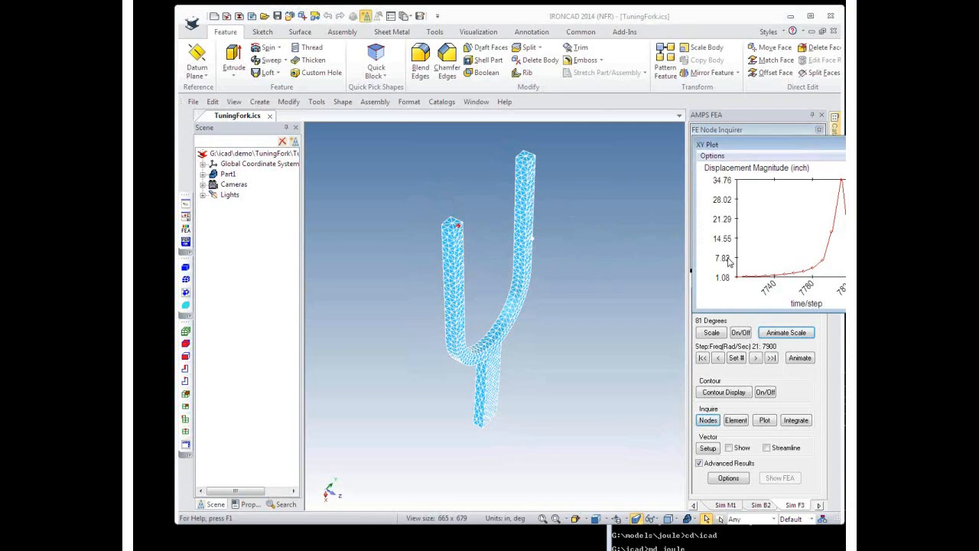
left_click_drag(843, 145, 469, 180)
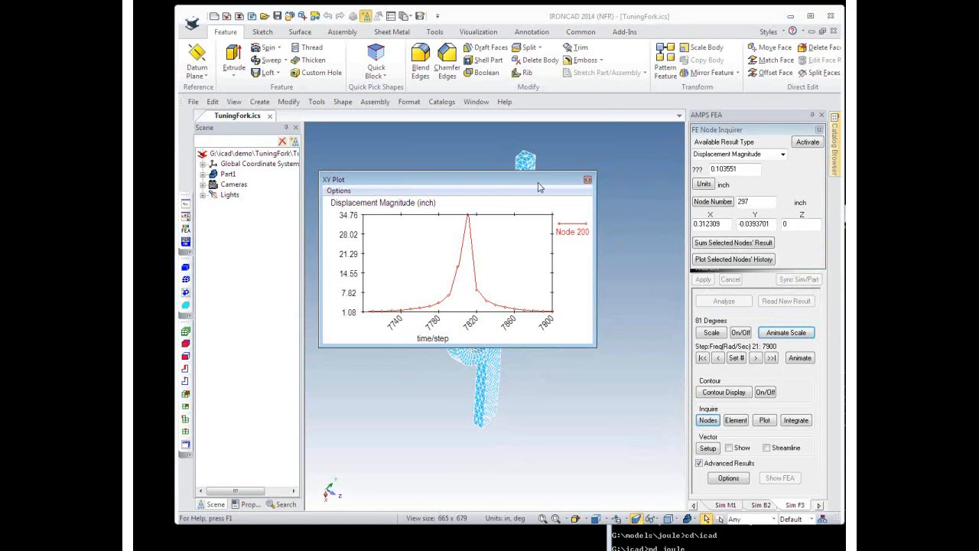
- Move the displacement history plot clear of the fork, examine its peak, and close the plot and the node inquirer
left_click_drag(540, 184, 766, 153)
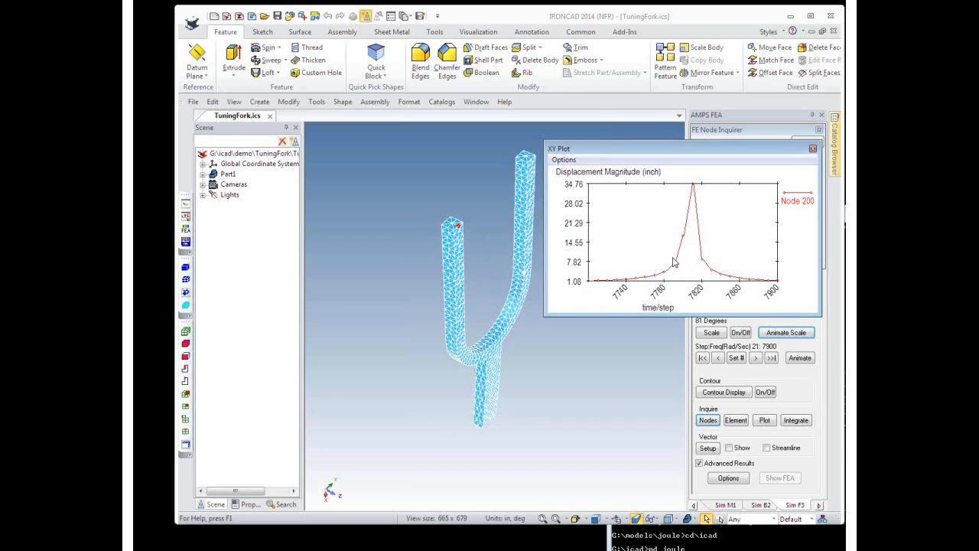
left_click(813, 149)
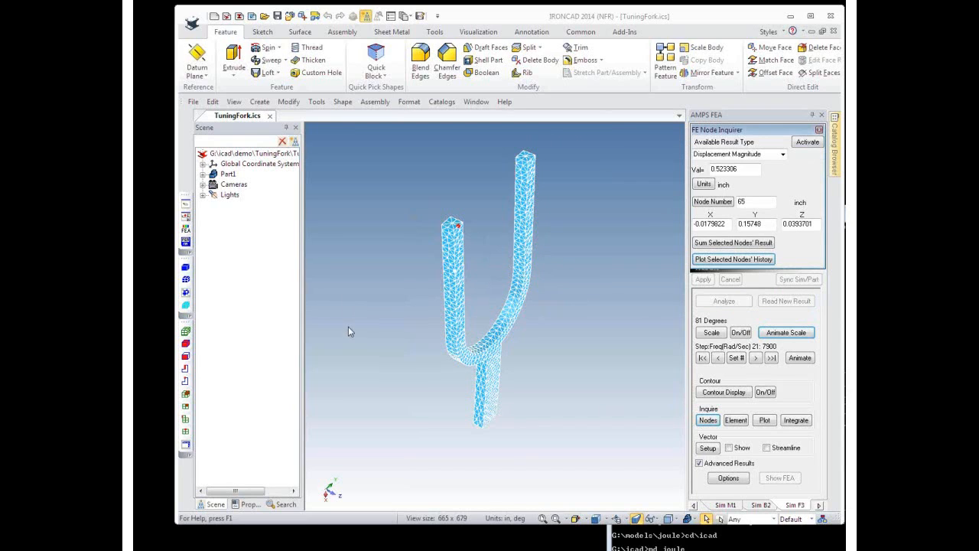
left_click(819, 130)
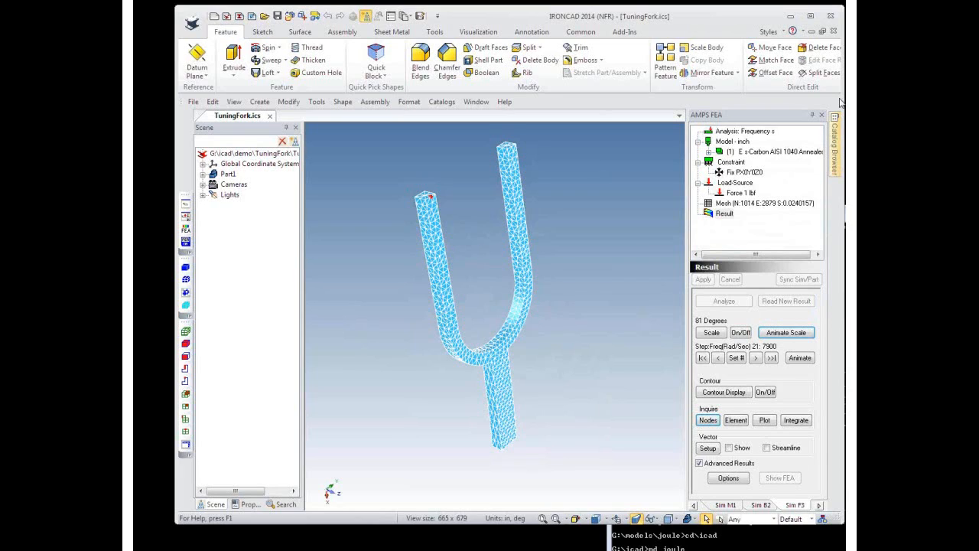
- Close the tuning fork model and inspect the two-stroke engine model with its static stress and thermal analysis settings
left_click(831, 17)
left_click(551, 295)
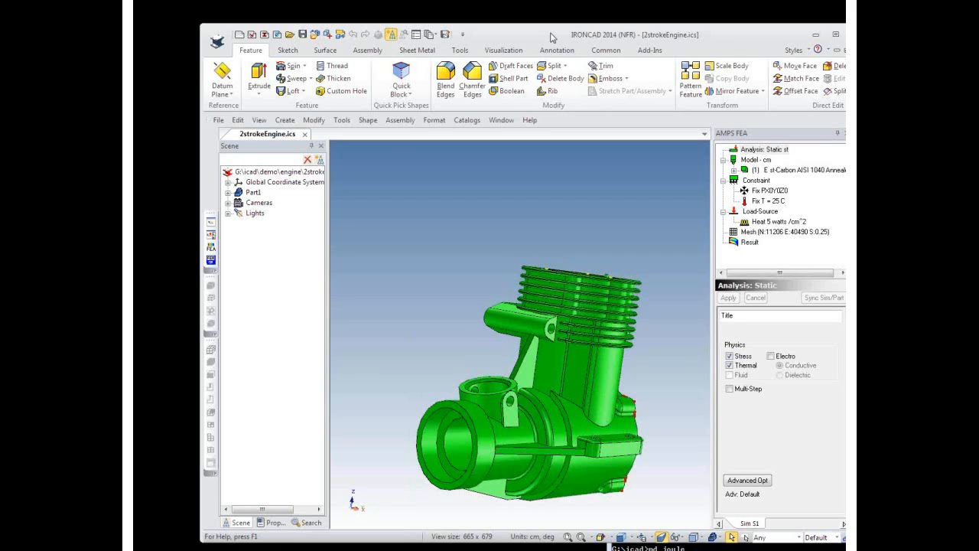
middle_click_drag(498, 252, 470, 292)
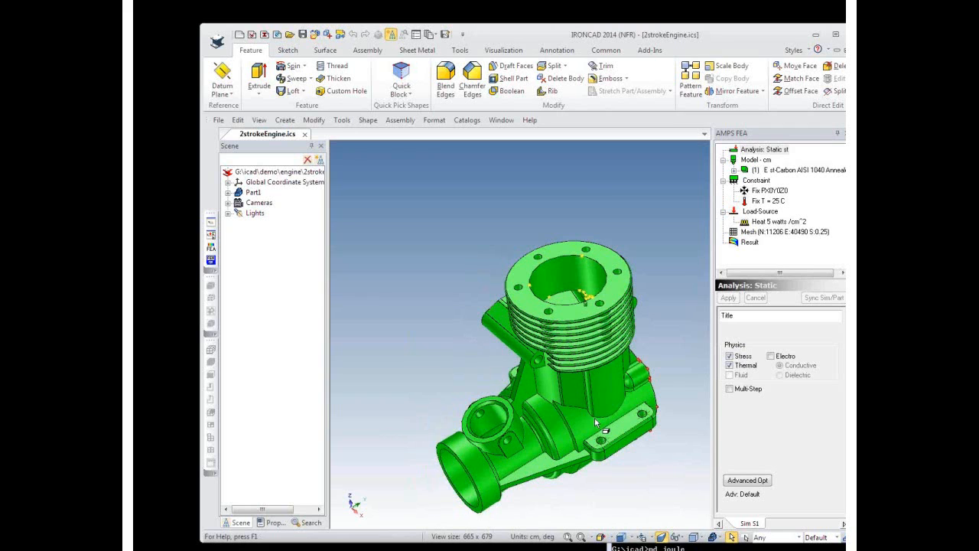
scroll(605, 432, "up", 2)
middle_click_drag(647, 470, 655, 461)
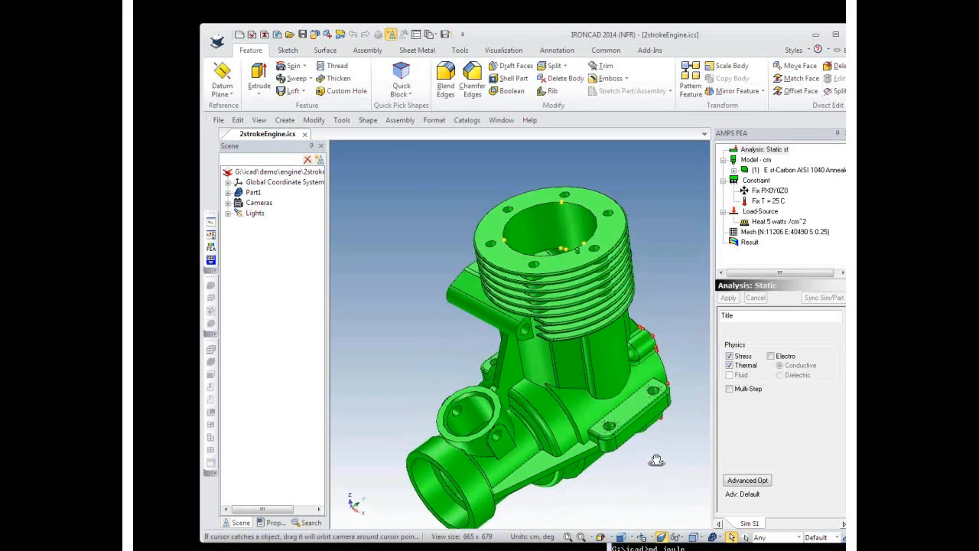
left_click(773, 151)
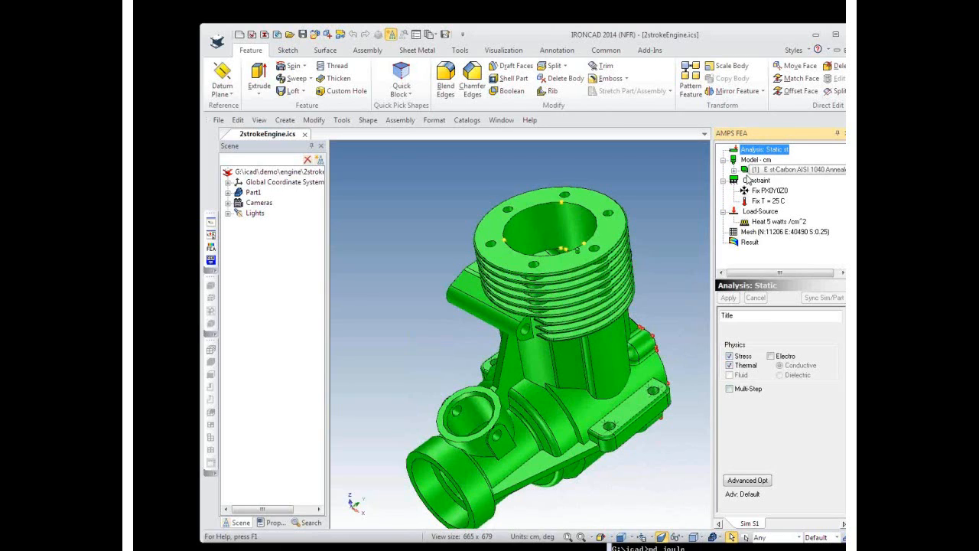
- View the engine's result mesh and inspect the 5 watts/cm^2 surface heat load and its face on the cylinder bore
left_click(752, 242)
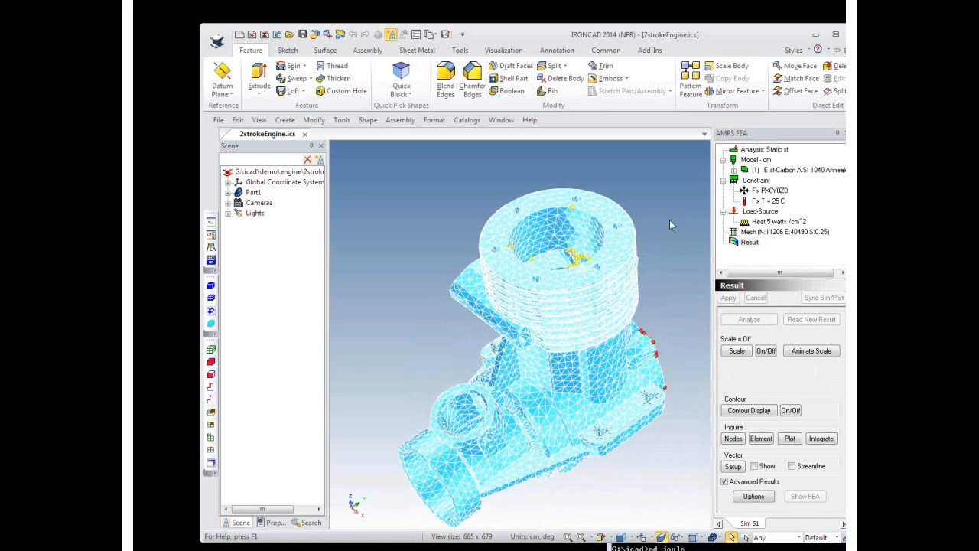
middle_click_drag(559, 236, 546, 254)
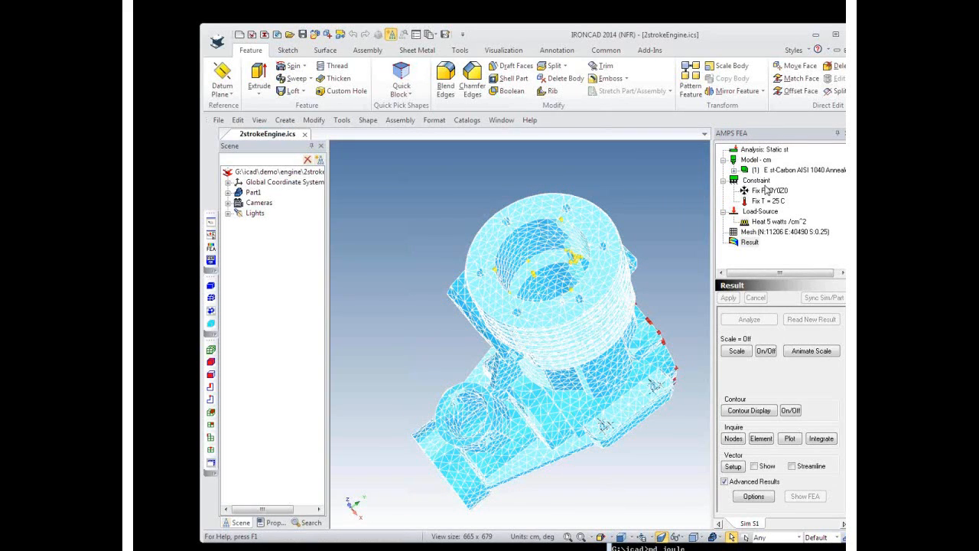
left_click(779, 221)
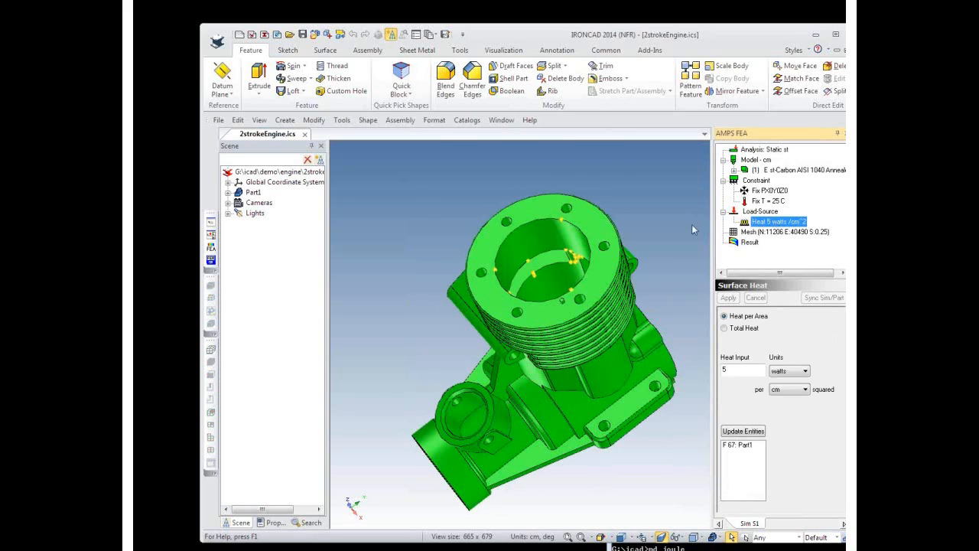
left_click(741, 431)
middle_click_drag(501, 281, 518, 261)
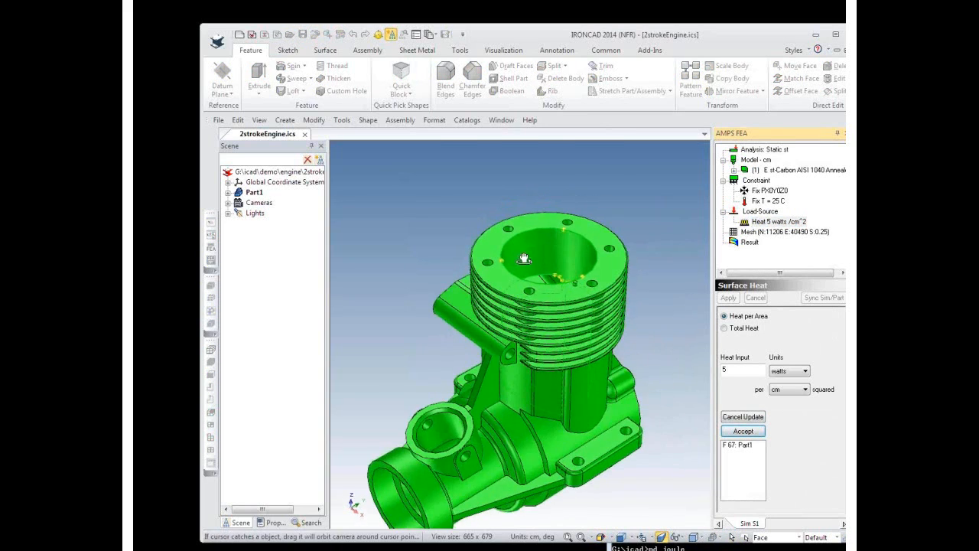
left_click(739, 430)
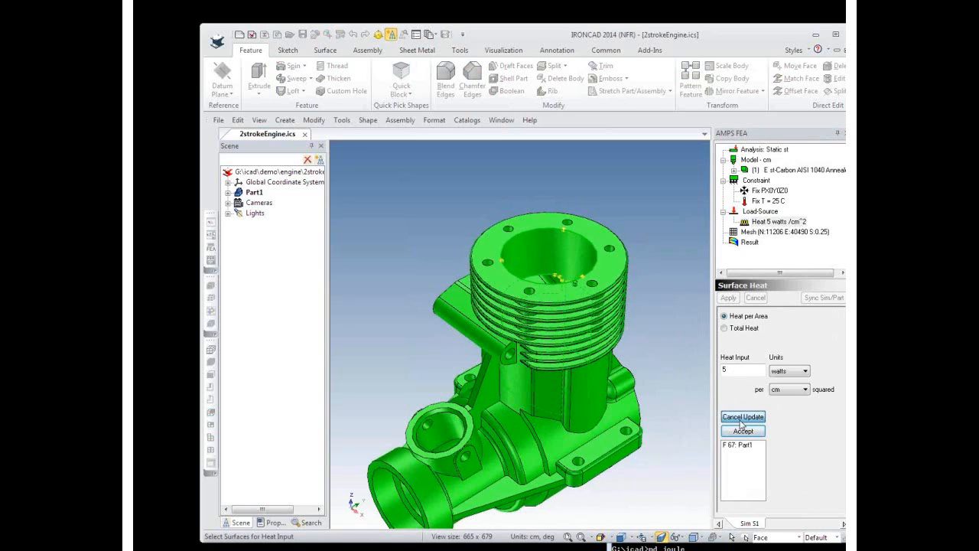
left_click(743, 430)
- Open the engine's results and display the Temperature contour on the model
left_click(755, 244)
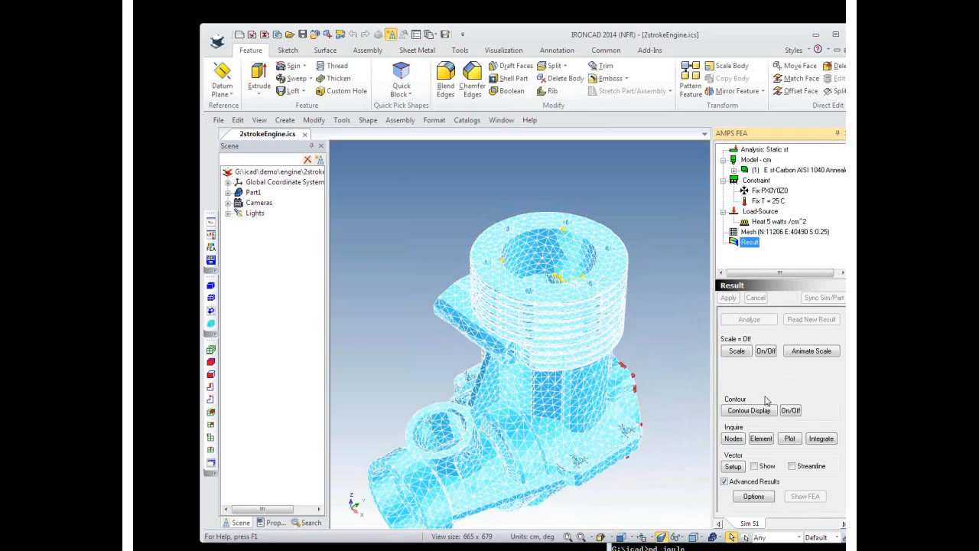
left_click(750, 411)
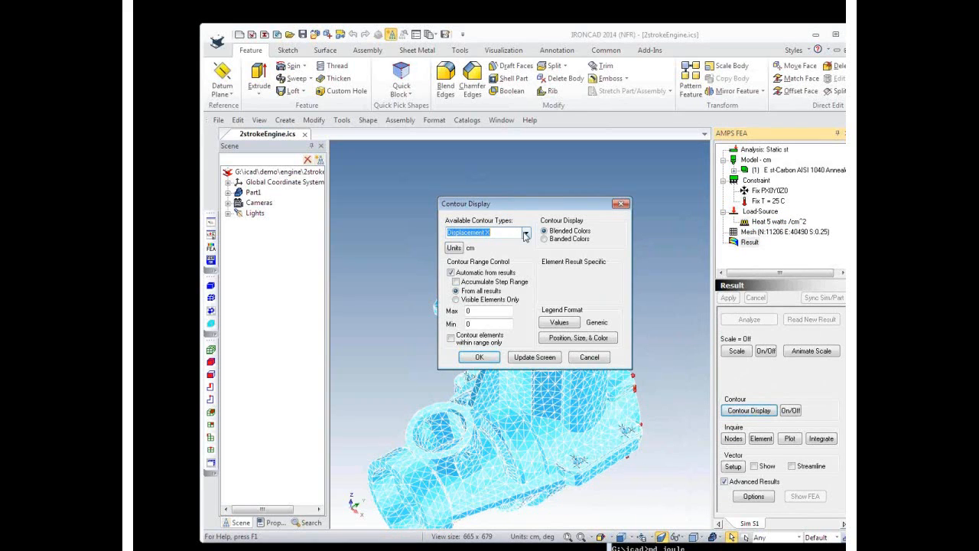
left_click(527, 232)
left_click(482, 275)
left_click(489, 358)
middle_click_drag(501, 258, 485, 233)
- Animate the engine's thermal displacement with automatic scaling and examine the deformed shape
left_click(813, 352)
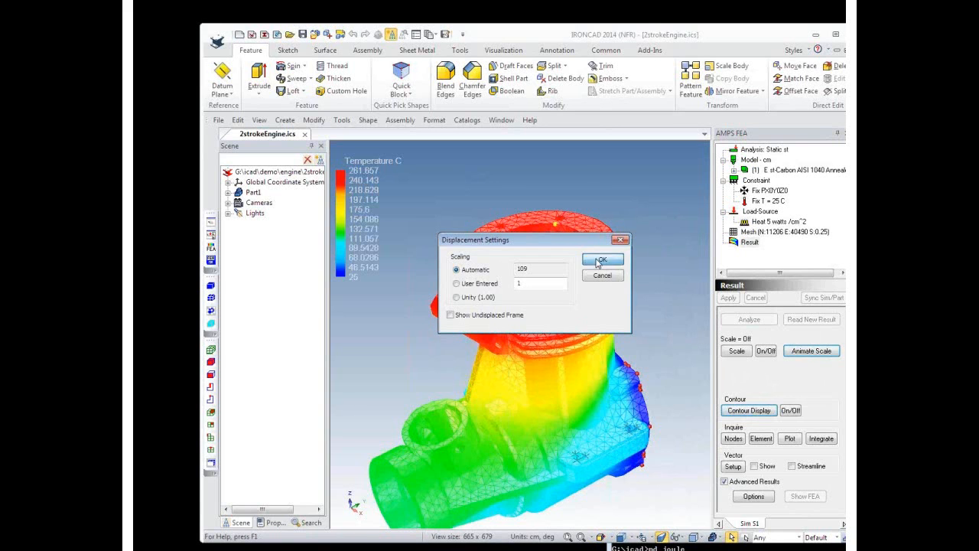
left_click(601, 261)
left_click_drag(568, 368, 593, 391)
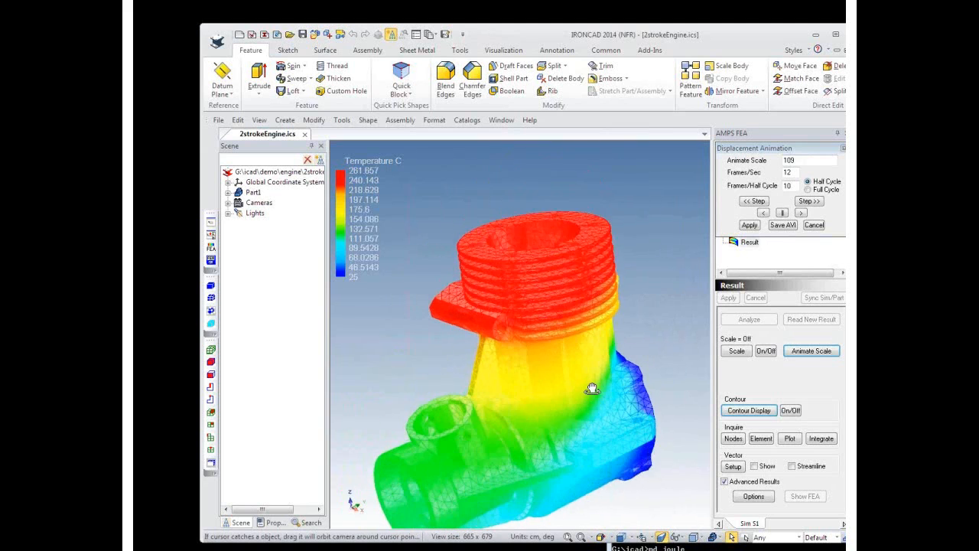
- Switch the animated engine's contour to Equivalent Stress(Sig) and examine the stresses around the mounting flanges
left_click(749, 411)
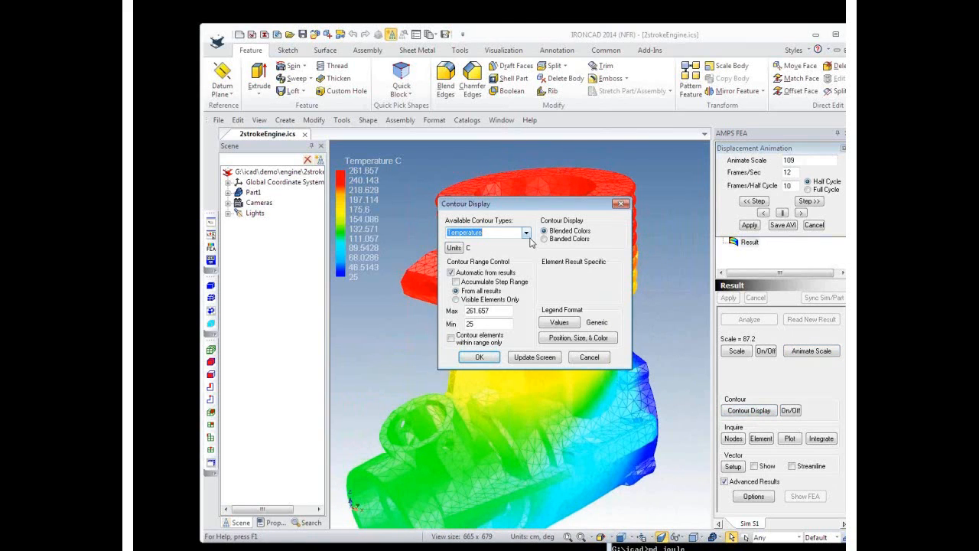
left_click(526, 233)
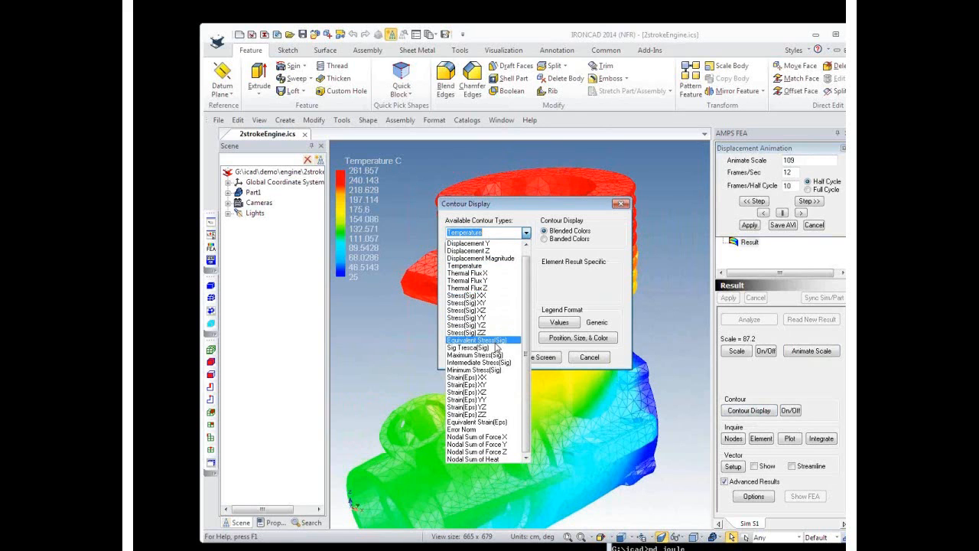
left_click(492, 340)
left_click(490, 360)
middle_click_drag(632, 328, 629, 470)
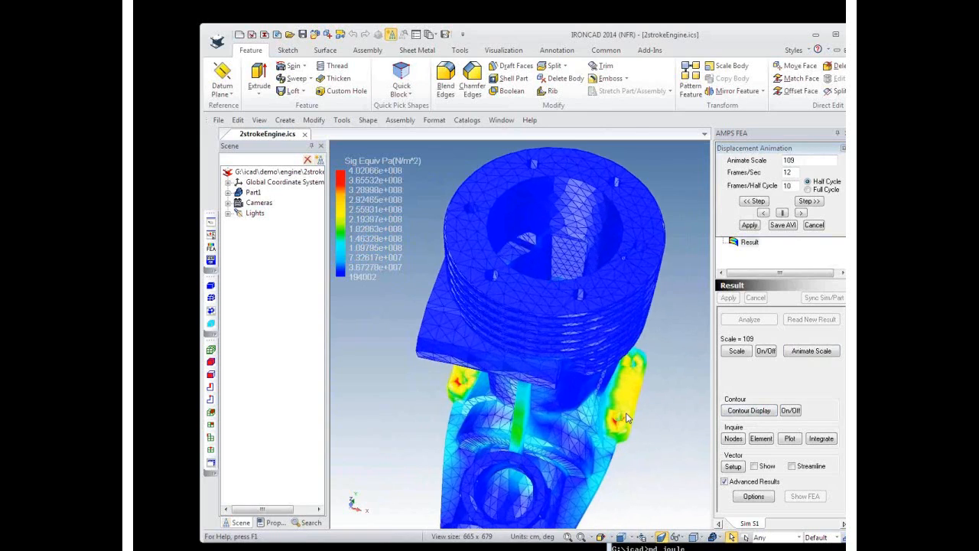
middle_click_drag(603, 456, 542, 420)
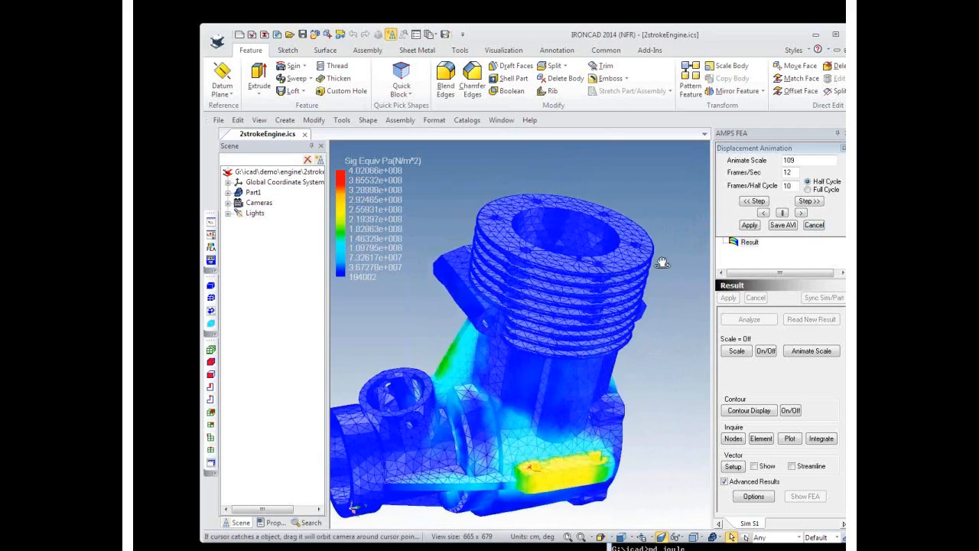
- Close the displacement animation and the two-stroke engine model
left_click(814, 225)
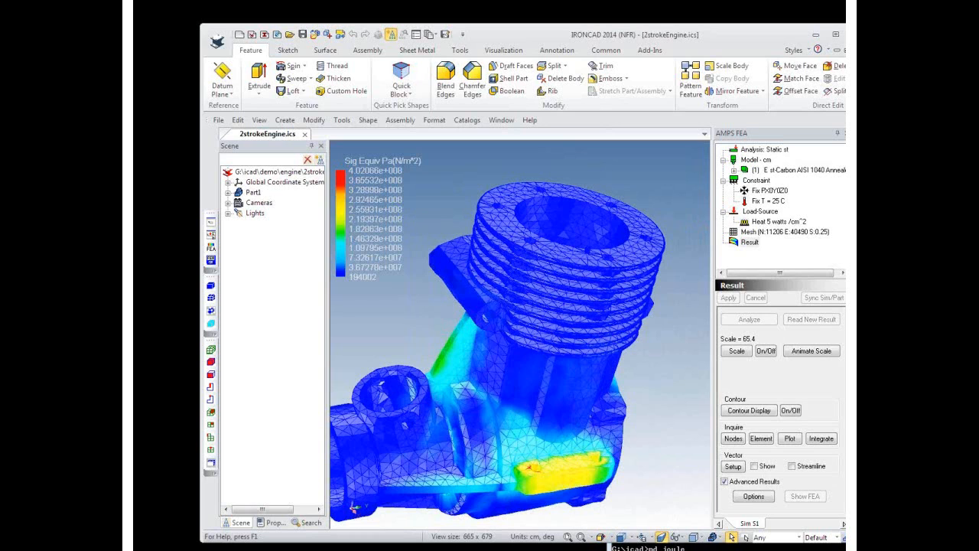
left_click(855, 34)
left_click(577, 313)
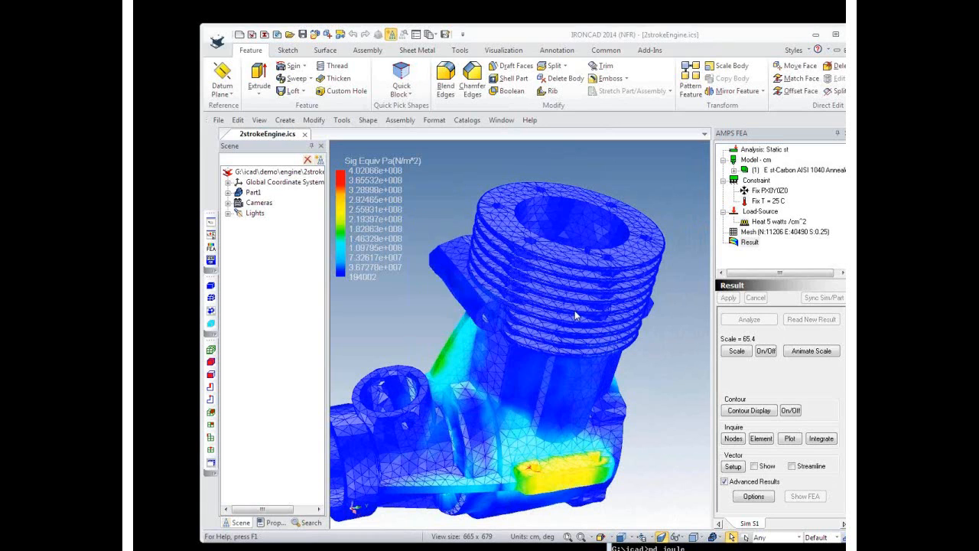
- Bring the centrifuge model's window into view and inspect the assembly and its 30000 rpm rotation load
left_click_drag(978, 22, 501, 20)
middle_click_drag(622, 143, 612, 162)
middle_click_drag(540, 373, 552, 336)
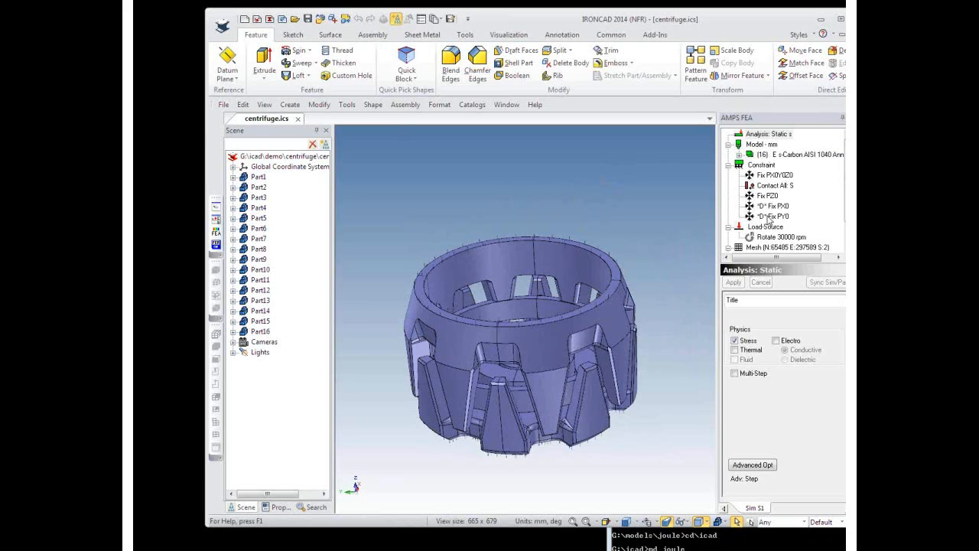
left_click(774, 238)
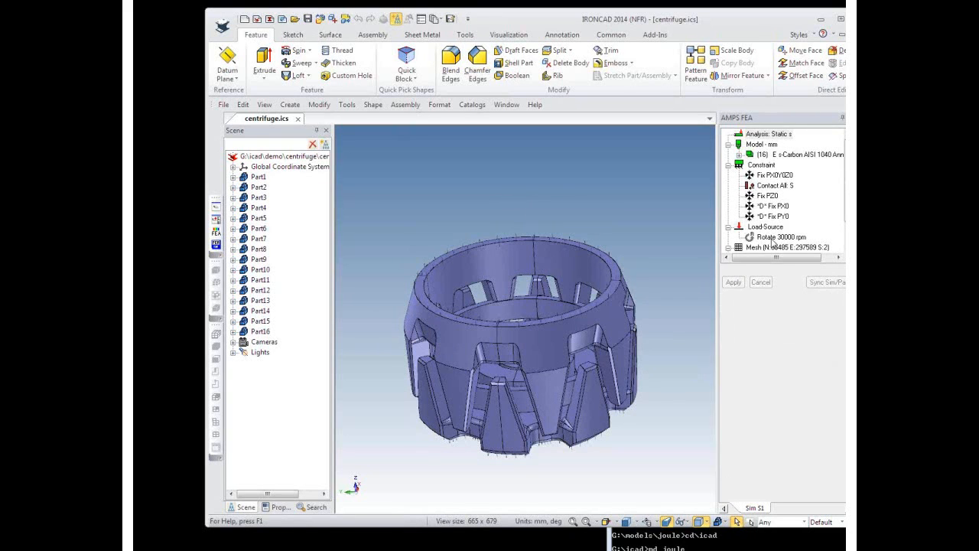
middle_click_drag(628, 223, 618, 273)
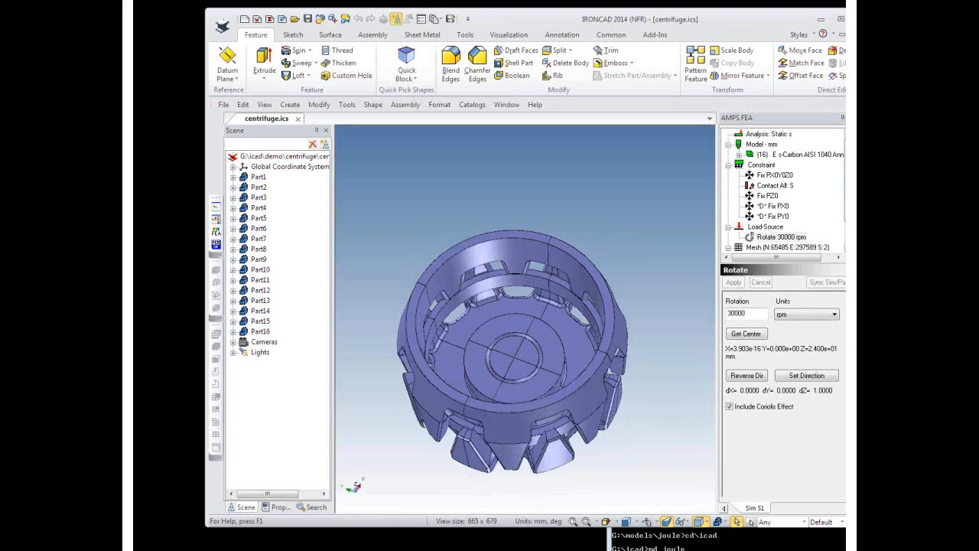
left_click_drag(849, 183, 849, 205)
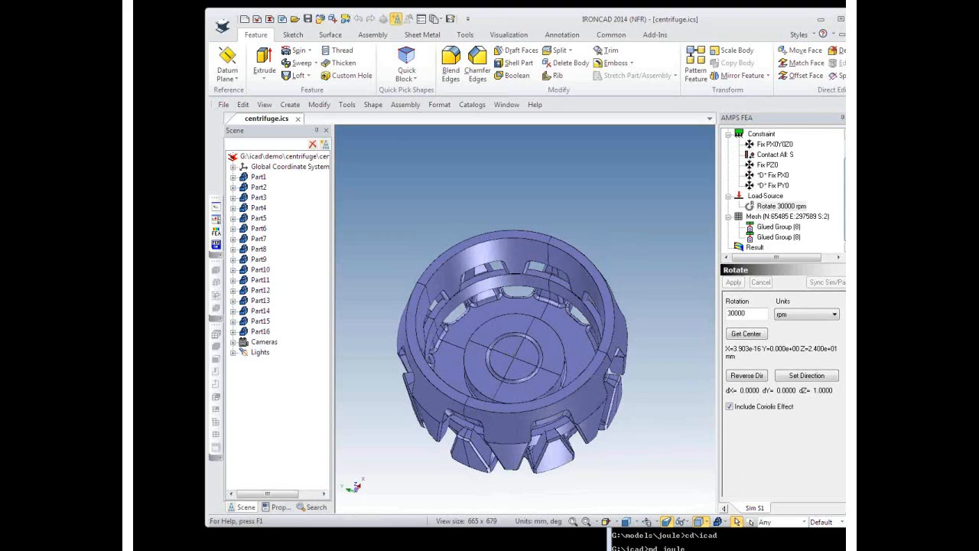
- Open the centrifuge's results and display the model as solid shading without the mesh lines
left_click(752, 250)
left_click(752, 248)
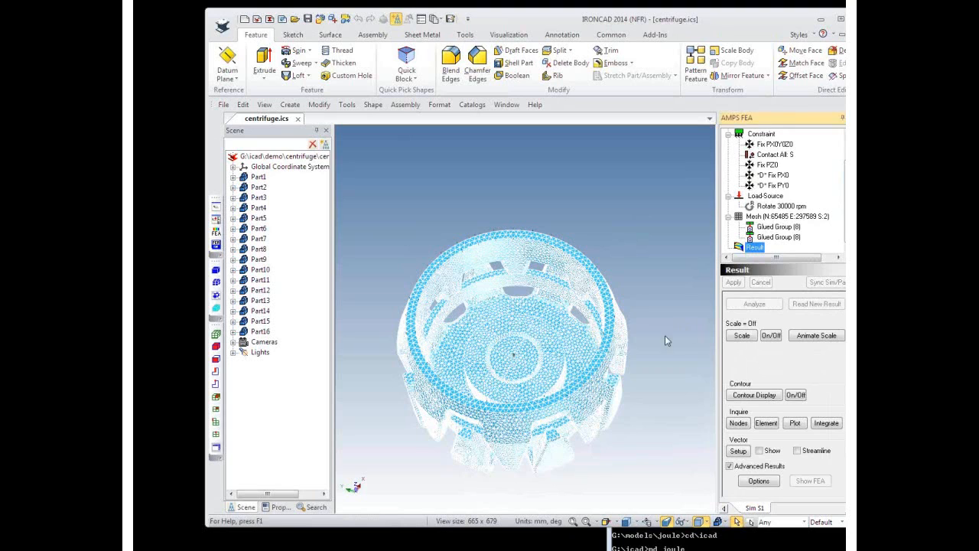
left_click(217, 285)
mouse_move(493, 368)
middle_mouse_down()
mouse_move(520, 352)
mouse_move(551, 297)
middle_mouse_up()
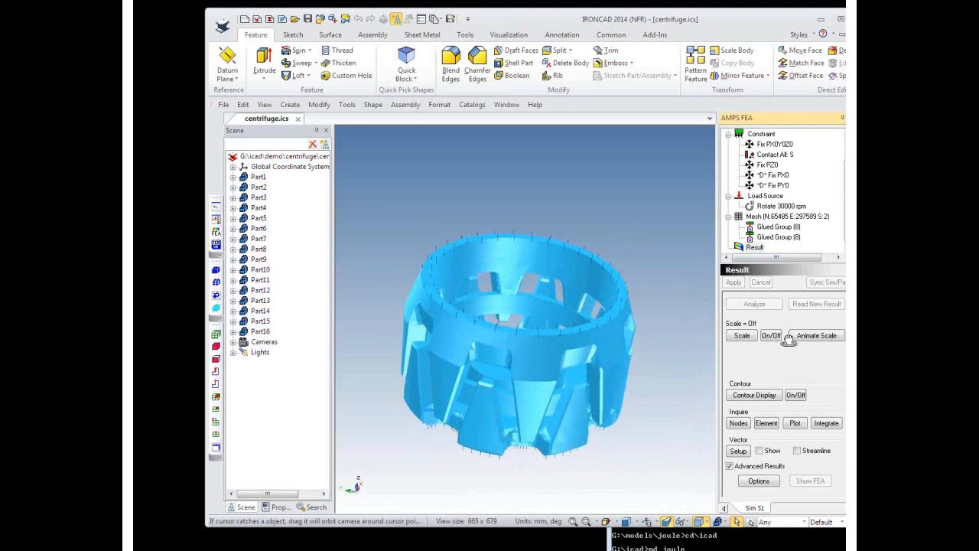
- Animate the centrifuge's displacement with automatic scaling and examine the deformation from above
left_click(816, 335)
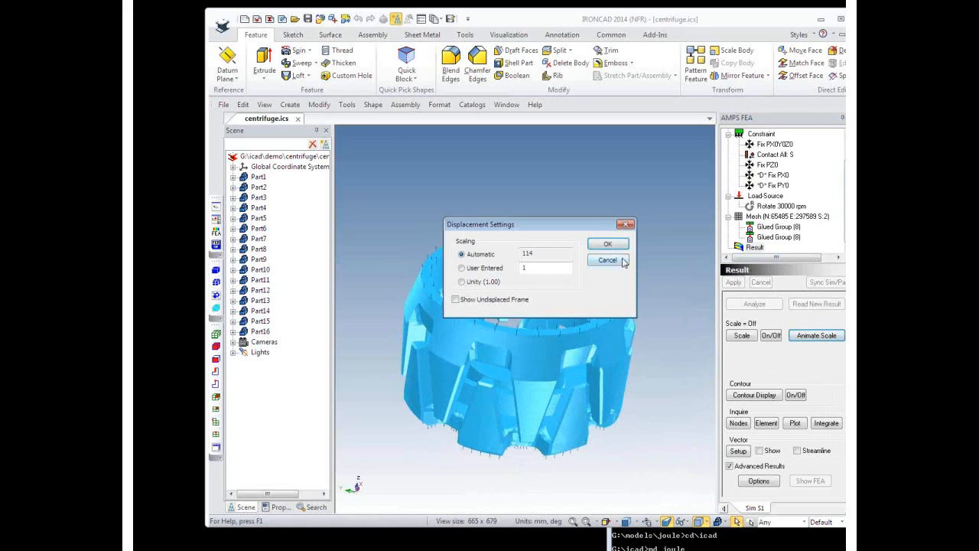
left_click(606, 245)
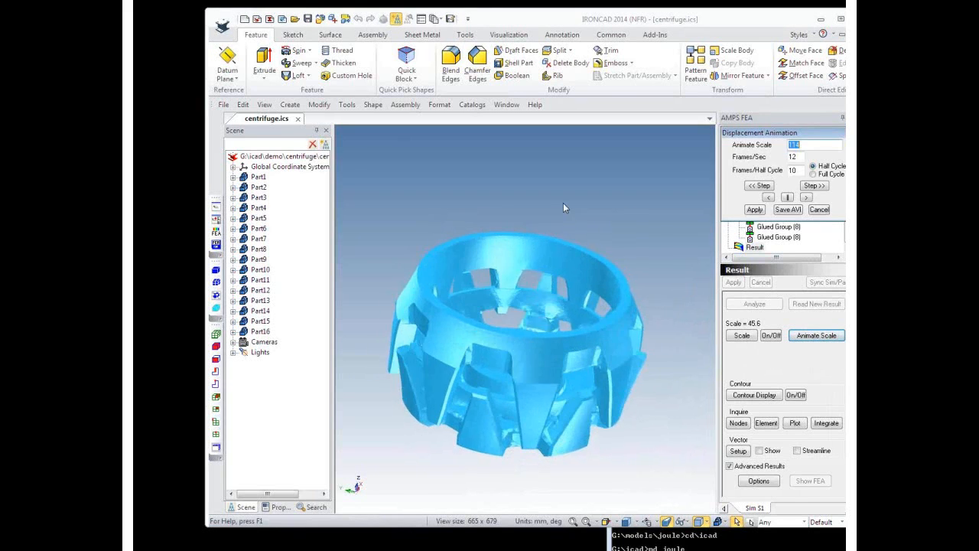
middle_click_drag(558, 210, 540, 287)
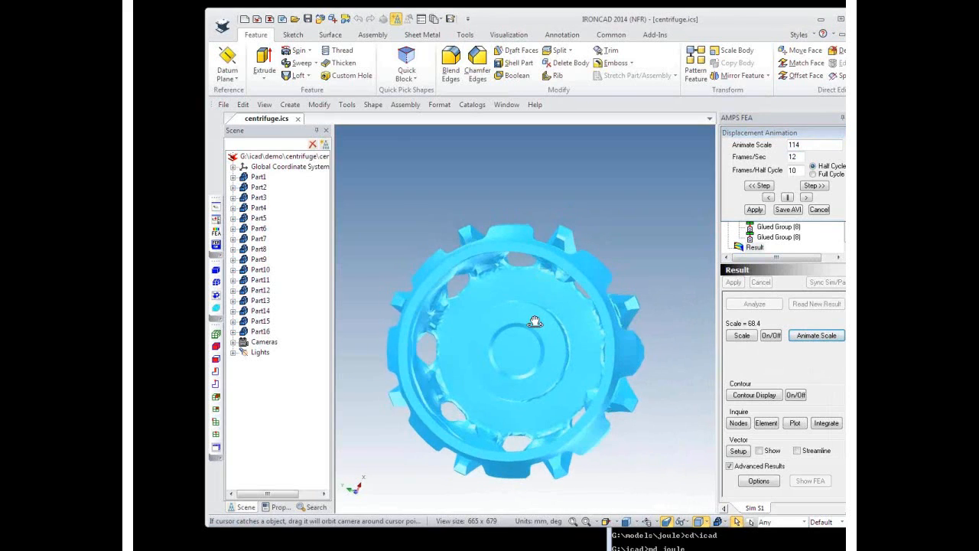
- Display the Disp Rotation Radial contour on the animated centrifuge and examine it from the side
left_click(755, 395)
left_click(531, 219)
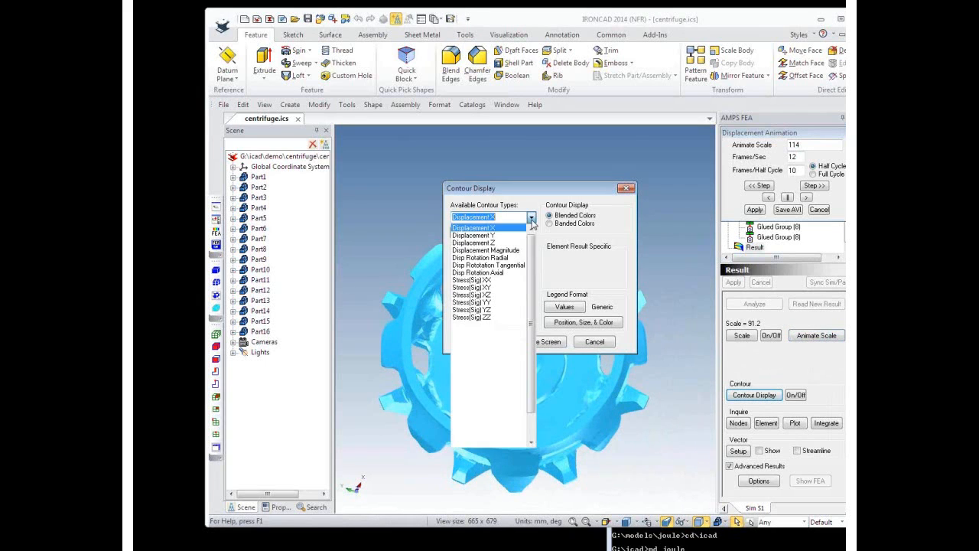
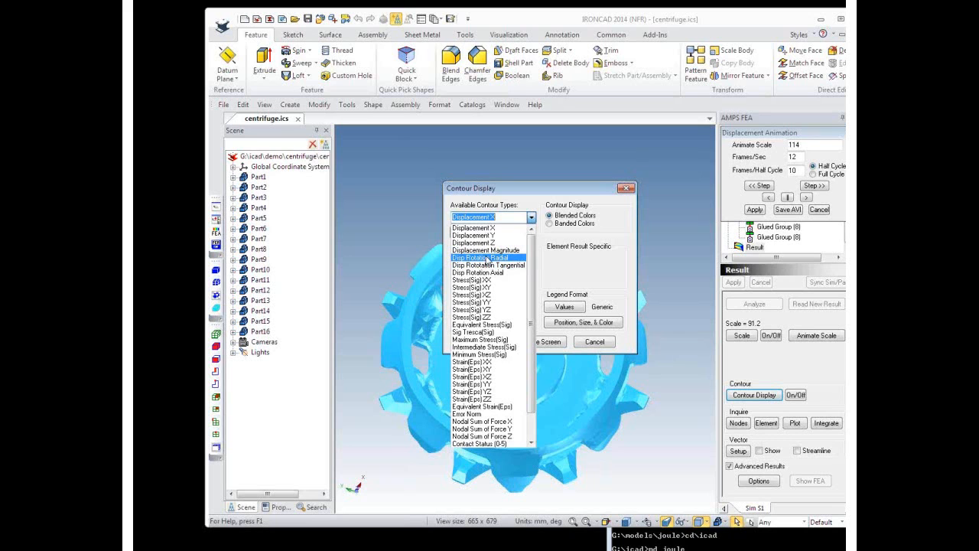
left_click(488, 258)
left_click(485, 341)
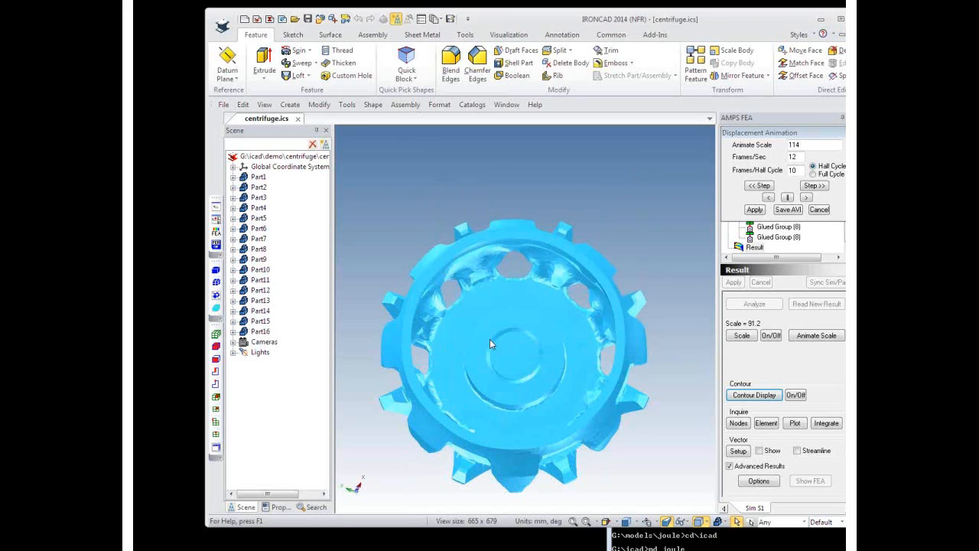
middle_click_drag(490, 334, 517, 245)
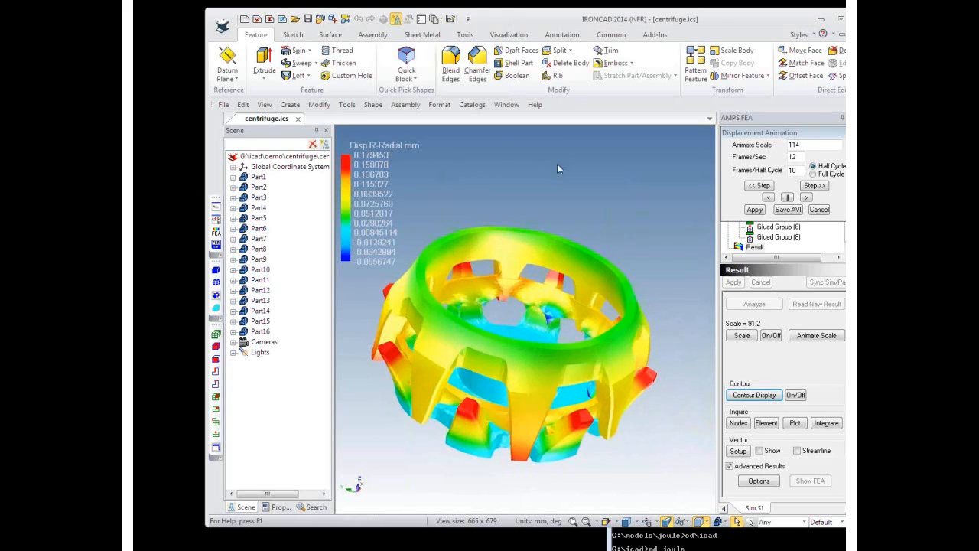
- End the centrifuge's displacement animation and cut the model with a section plane to examine the radial displacement inside
middle_click_drag(598, 225, 583, 200)
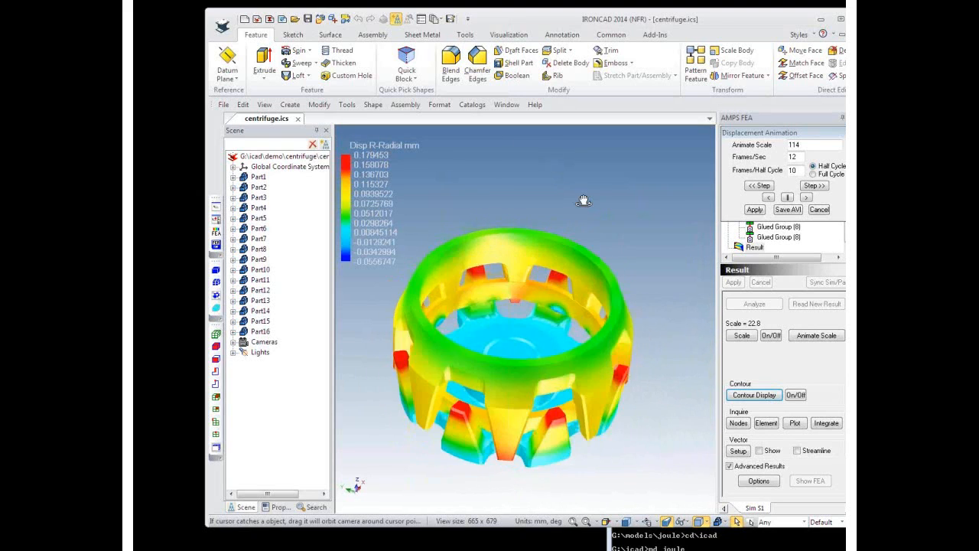
left_click(817, 210)
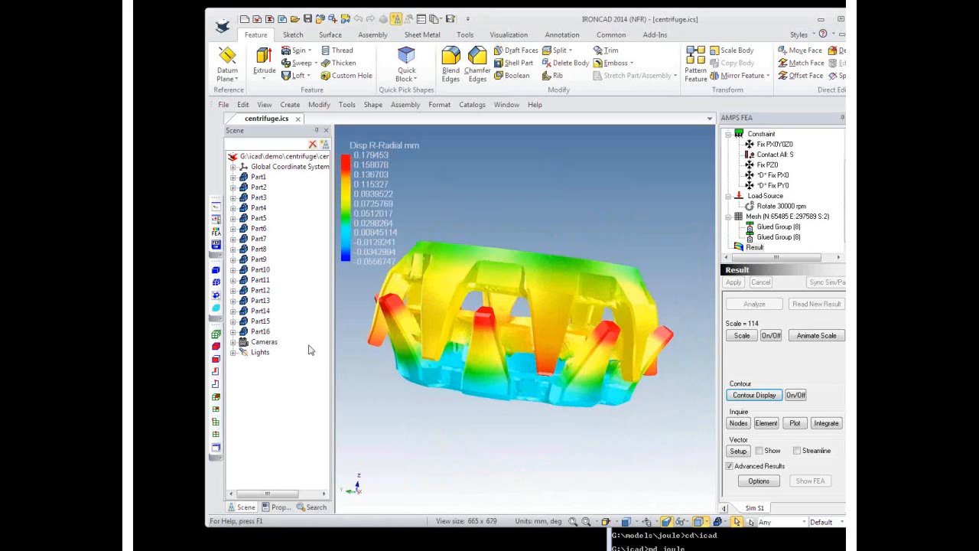
left_click(217, 449)
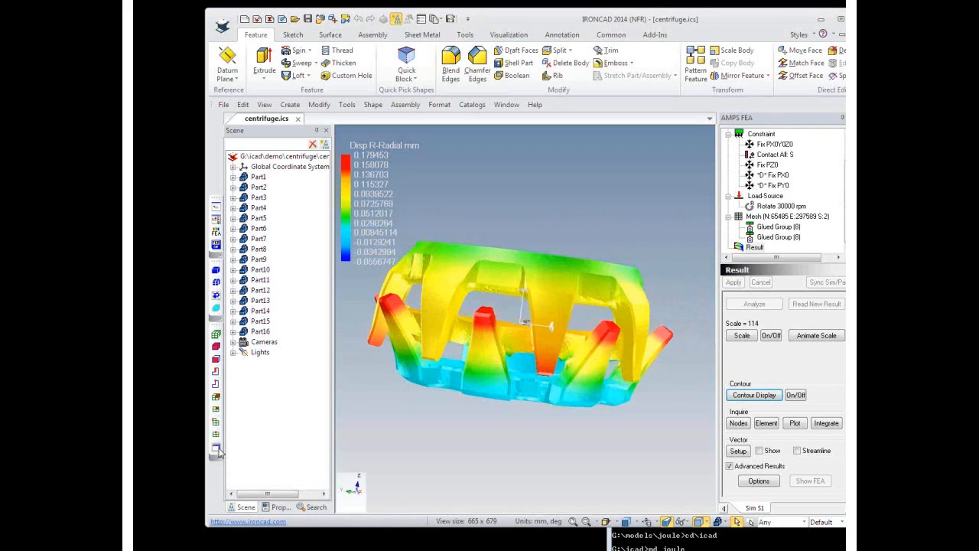
middle_click_drag(597, 252, 533, 401)
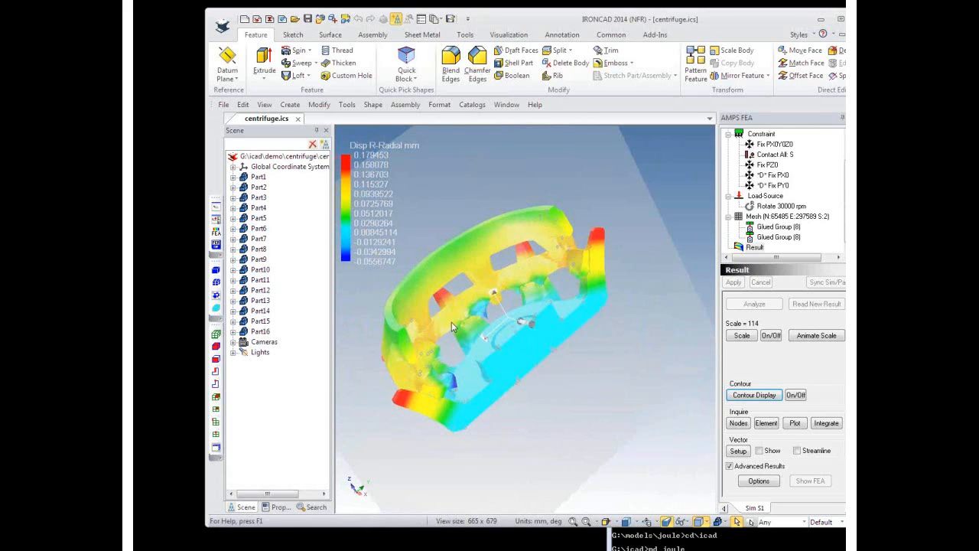
- Show the mesh lines on the sectioned centrifuge, examine the cut, and turn the section plane off
left_click(216, 285)
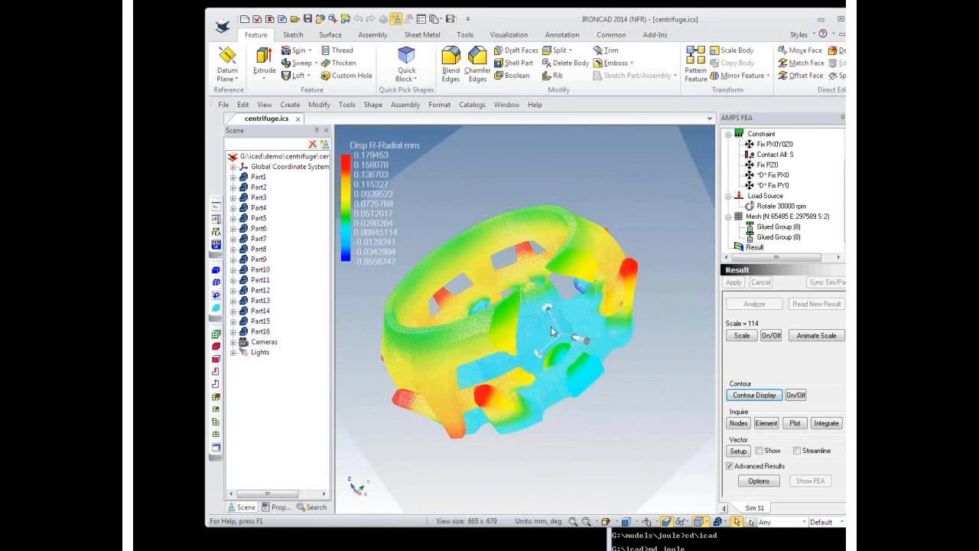
middle_click_drag(492, 302, 595, 399)
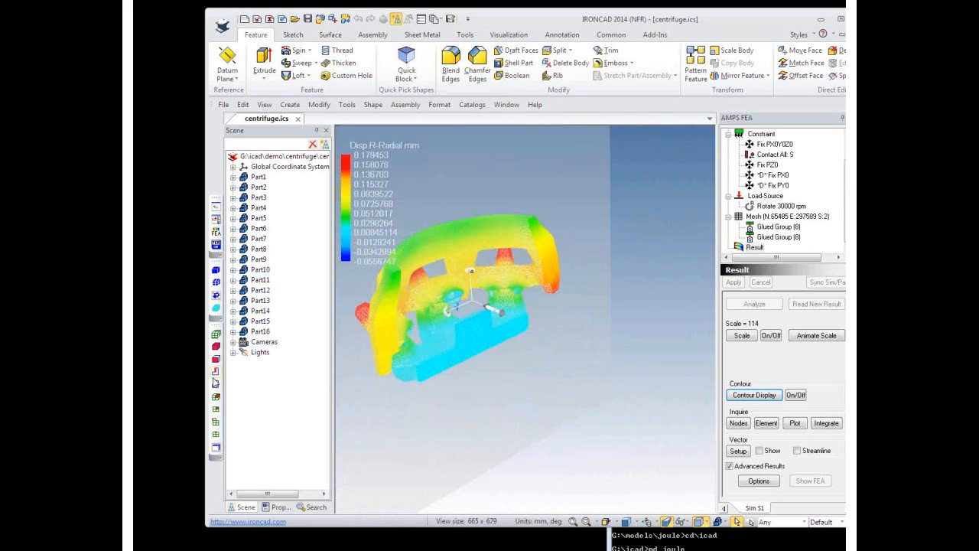
left_click(215, 449)
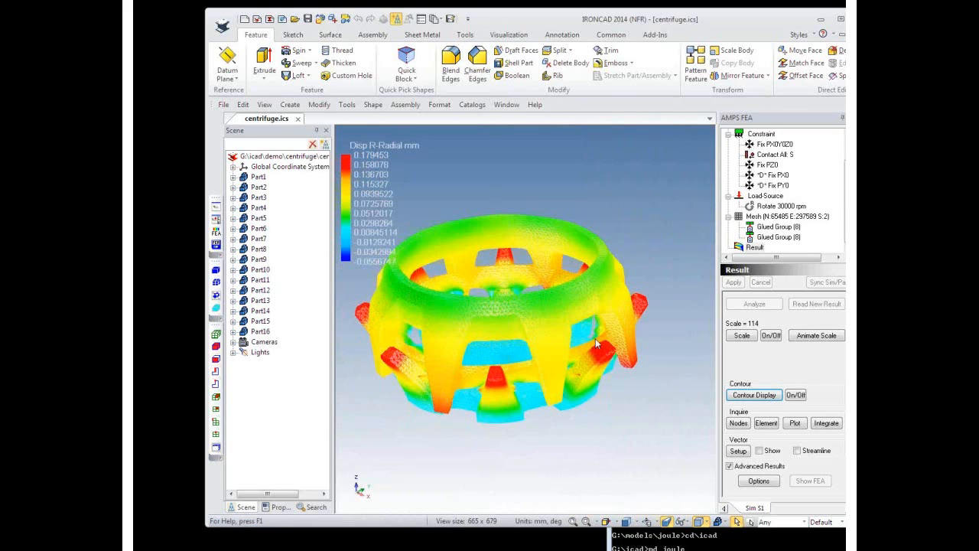
middle_click_drag(562, 214, 590, 250)
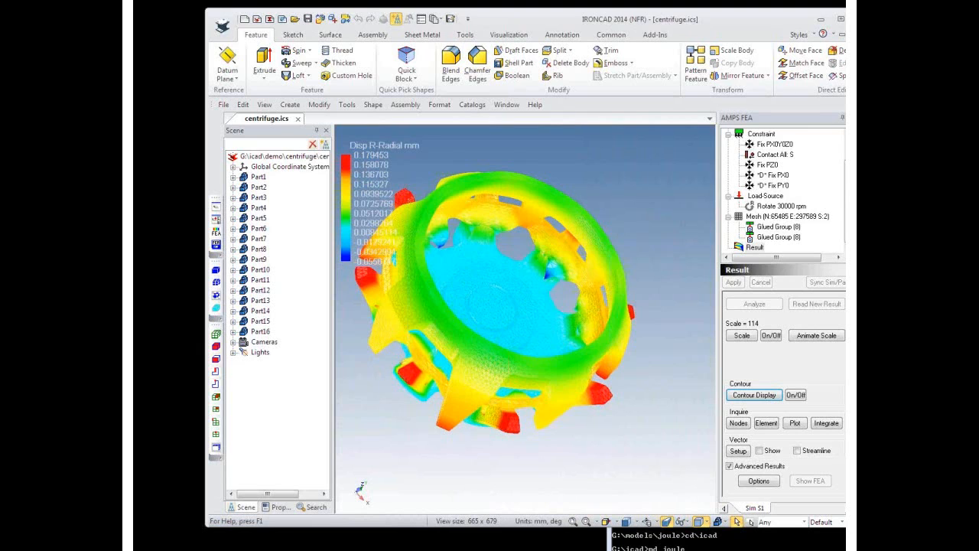
- Close the centrifuge model and inspect the chip model's static analysis with its stress, thermal and electro physics
key("alt+F4")
left_click(598, 295)
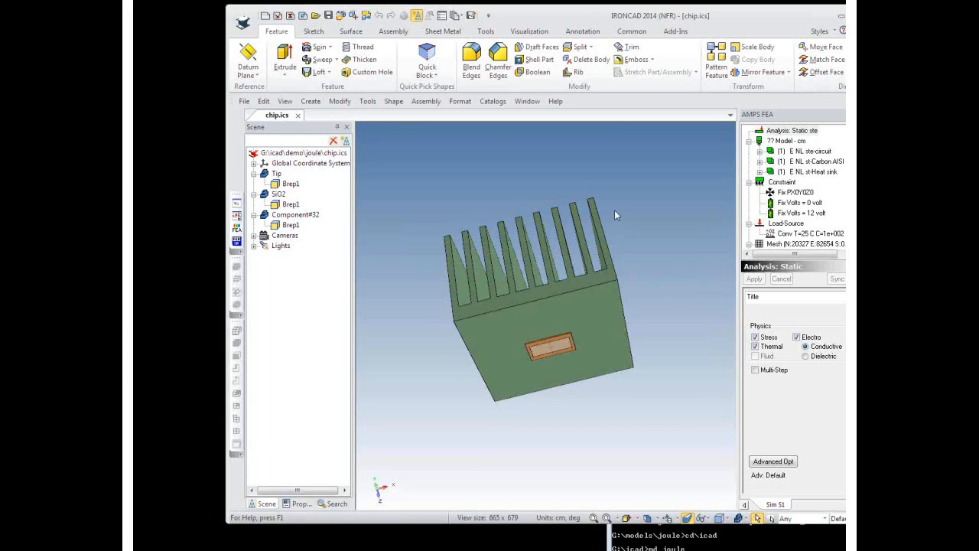
middle_click_drag(608, 216, 561, 348)
left_click(784, 131)
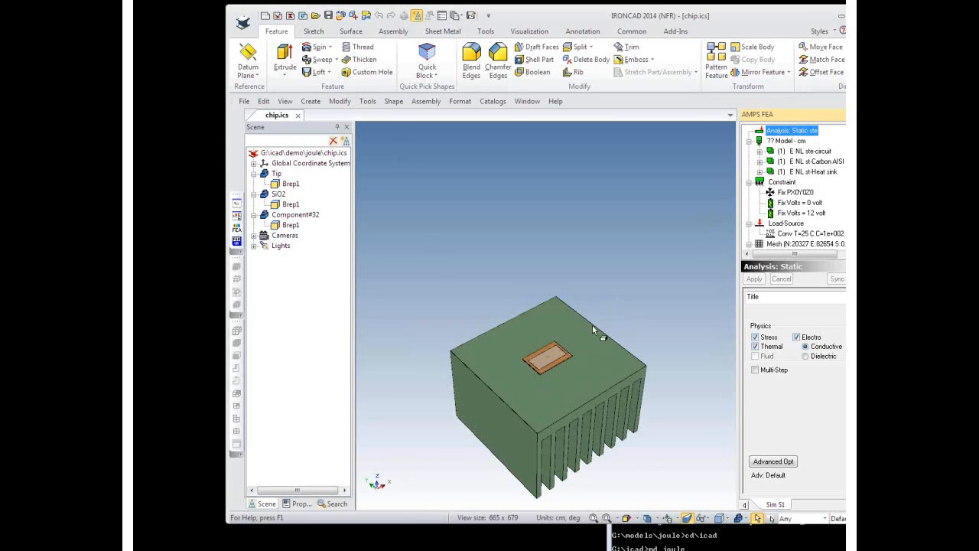
middle_click_drag(608, 309, 609, 346)
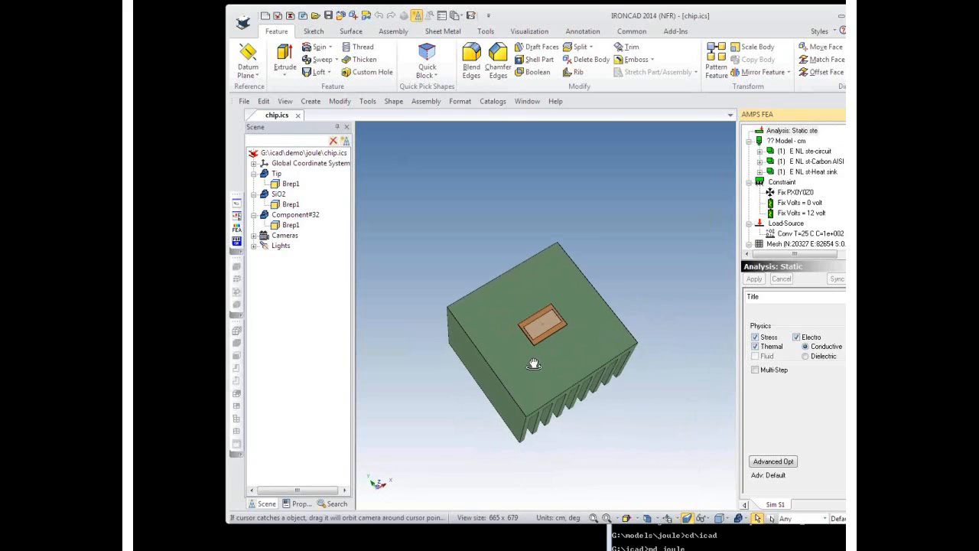
- Inspect the circuit on the heat sink, select Component#32, and review the constraint, load and mesh entries
scroll(534, 360, "up", 4)
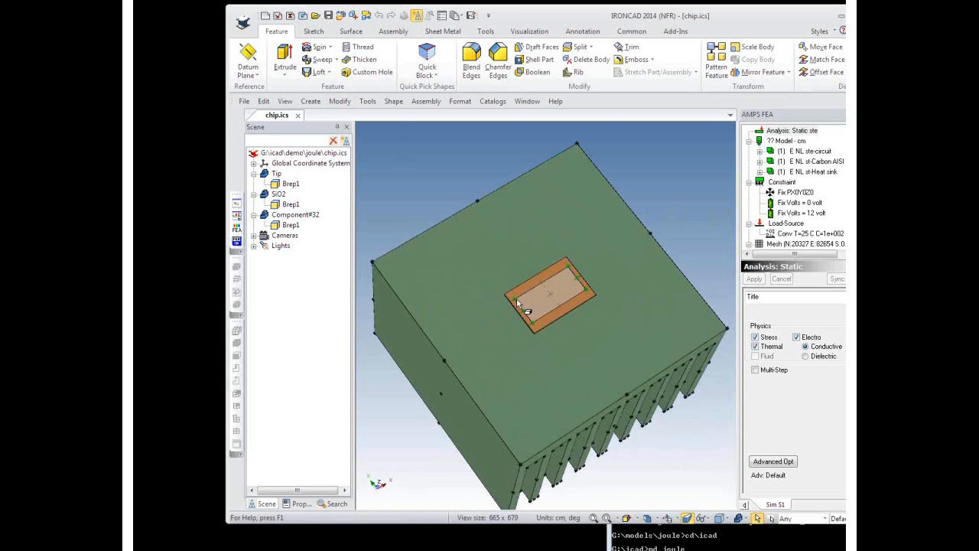
middle_click_drag(583, 297, 547, 275)
scroll(547, 275, "up", 3)
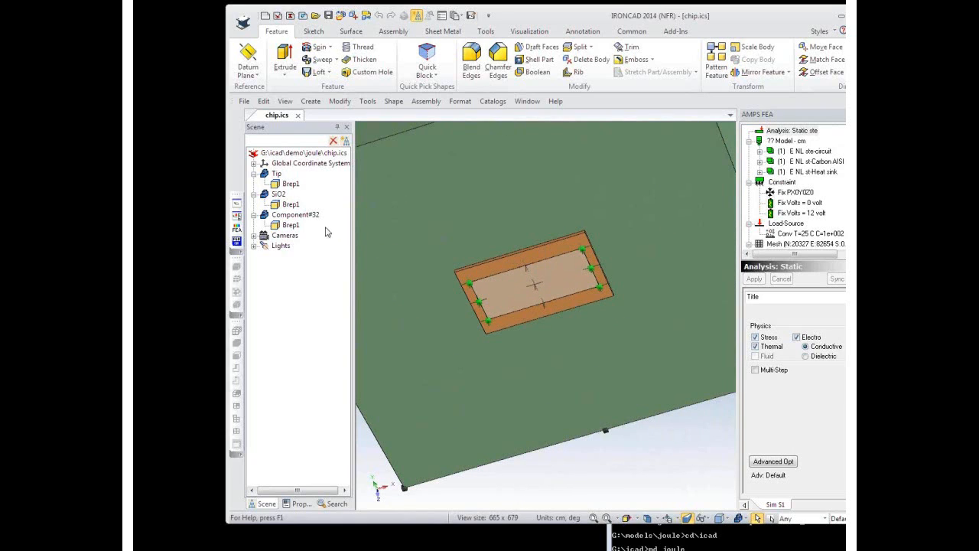
left_click(295, 214)
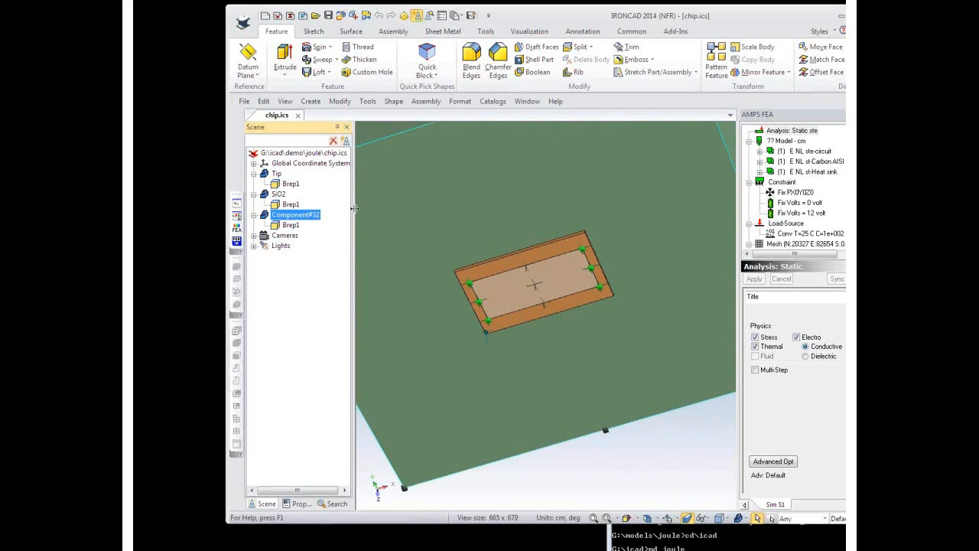
scroll(570, 201, "down", 5)
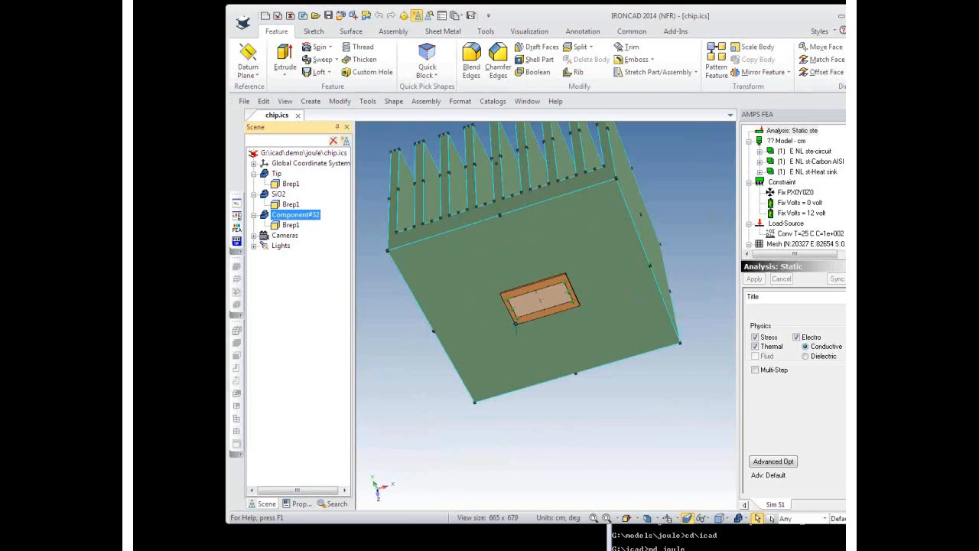
scroll(800, 188, "down", 2)
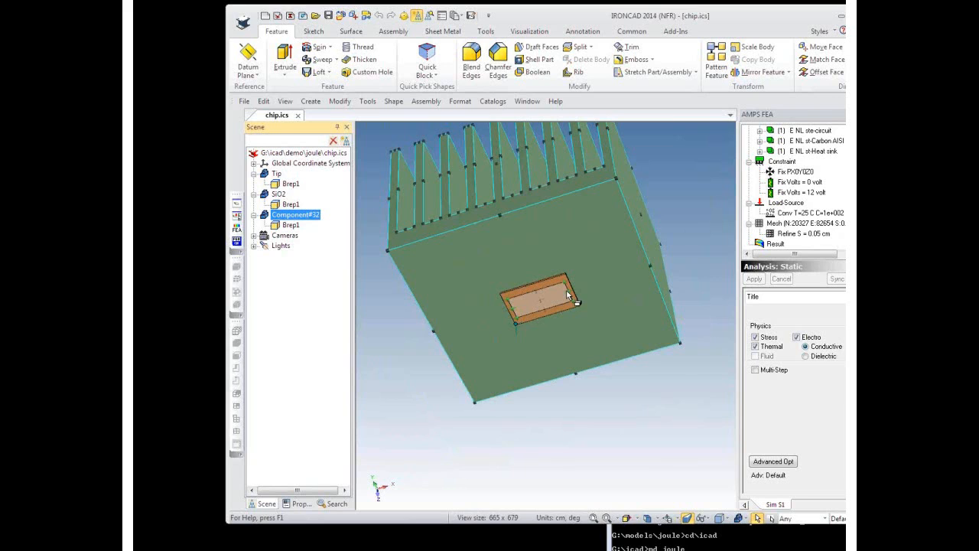
middle_click_drag(541, 356, 839, 237)
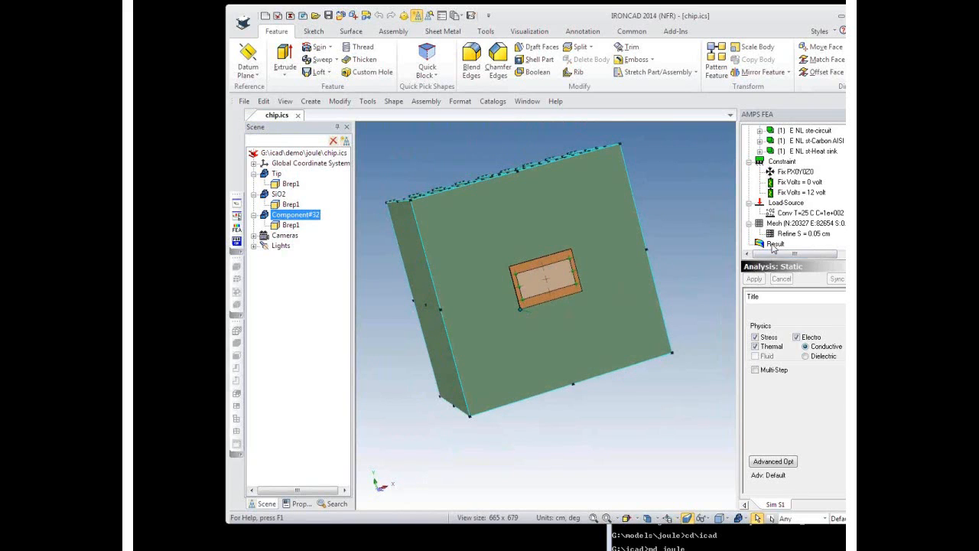
- Open the chip's results without the mesh lines and display the Voltage contour, examining it on the circuit
left_click(774, 244)
left_click(237, 280)
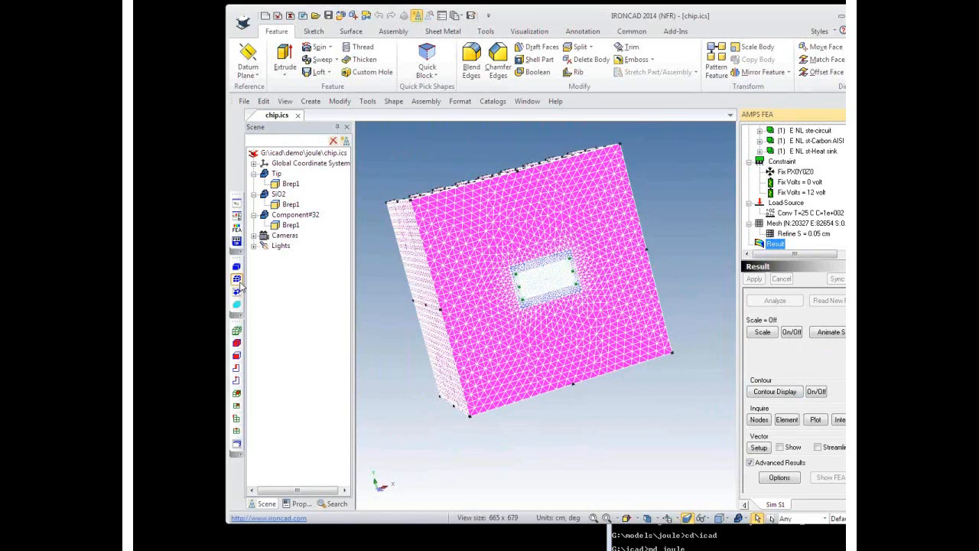
left_click(775, 391)
left_click(550, 217)
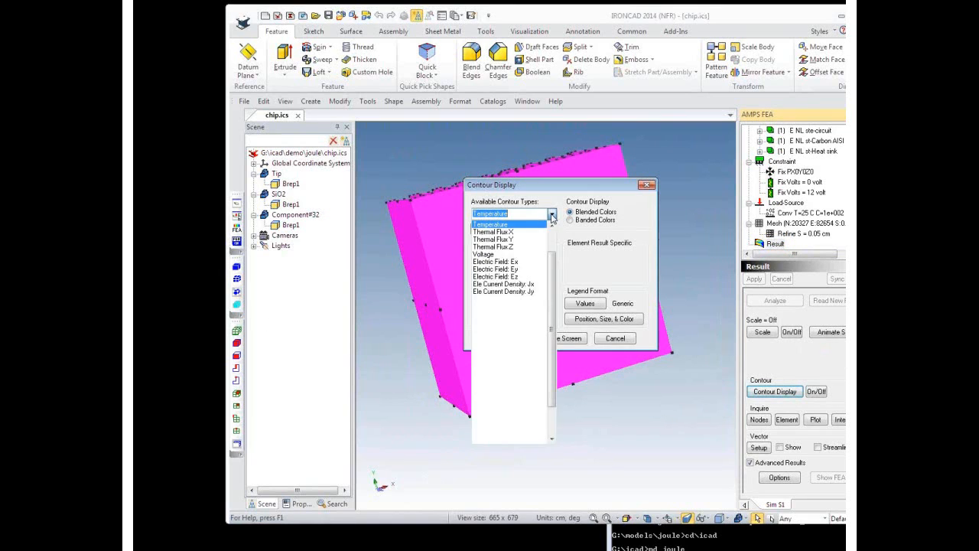
left_click(526, 259)
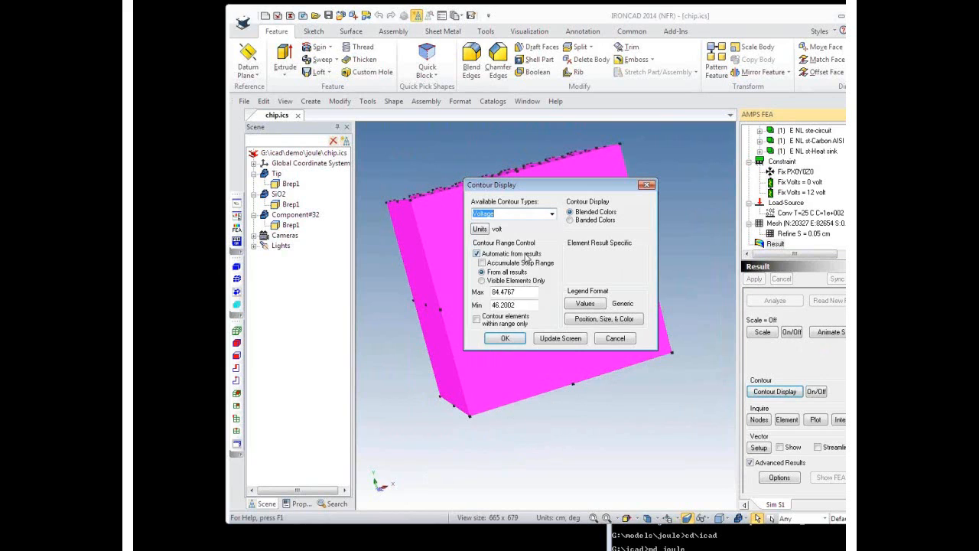
left_click(505, 338)
scroll(540, 282, "up", 5)
middle_click_drag(545, 278, 583, 225)
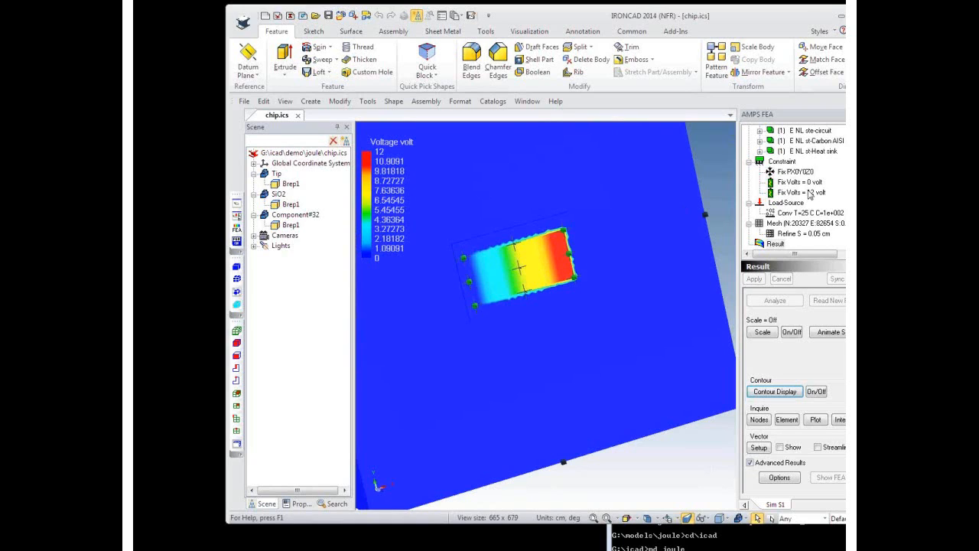
- Change the chip's contour display from Voltage to Temperature
left_click(783, 396)
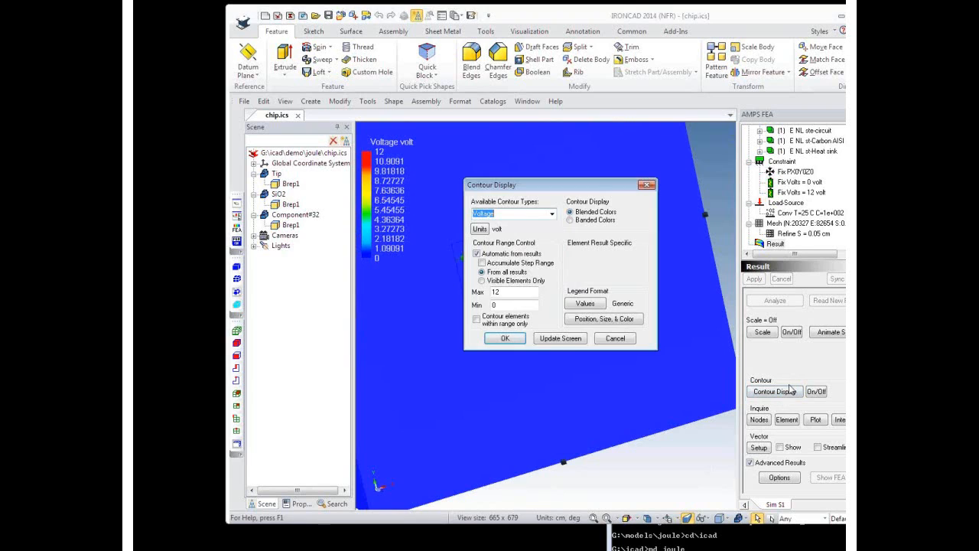
left_click(551, 214)
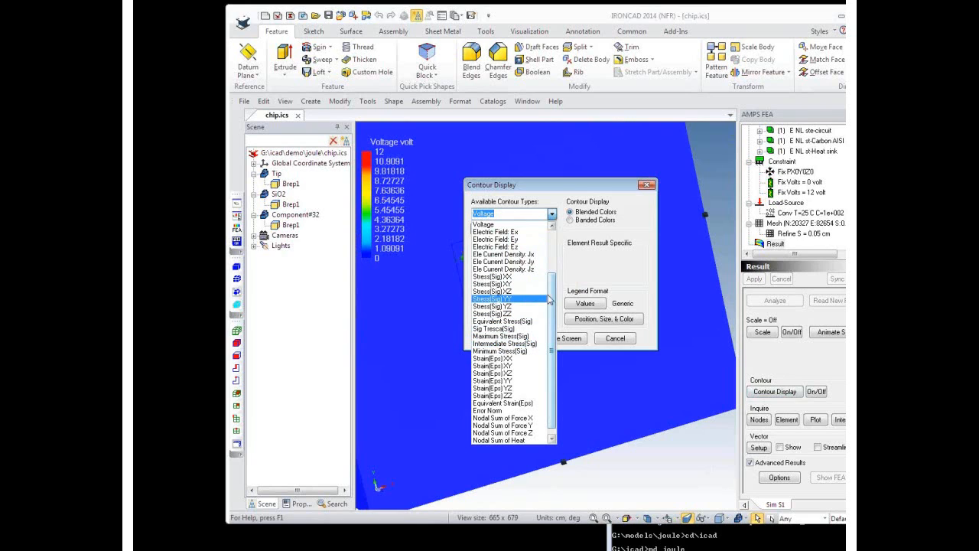
left_click_drag(553, 300, 569, 250)
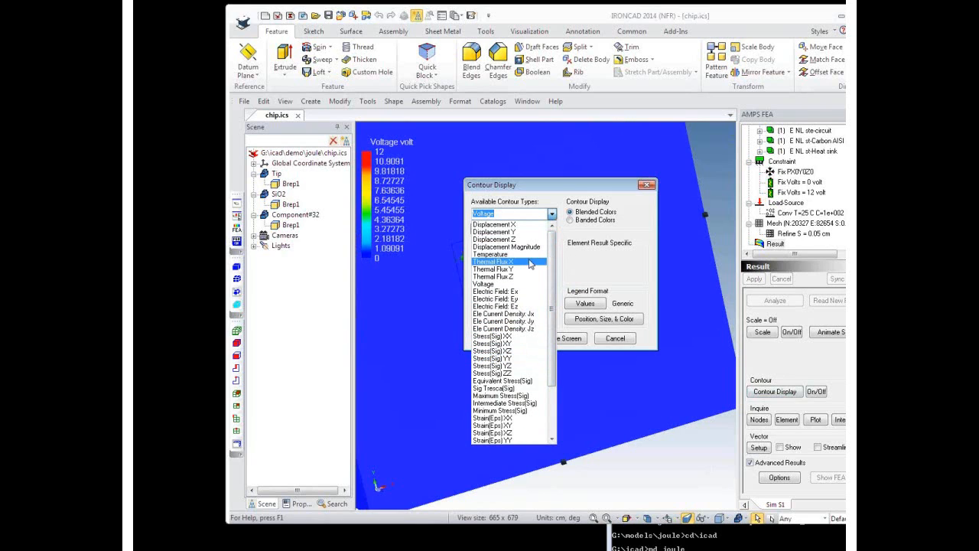
left_click(497, 254)
left_click(504, 340)
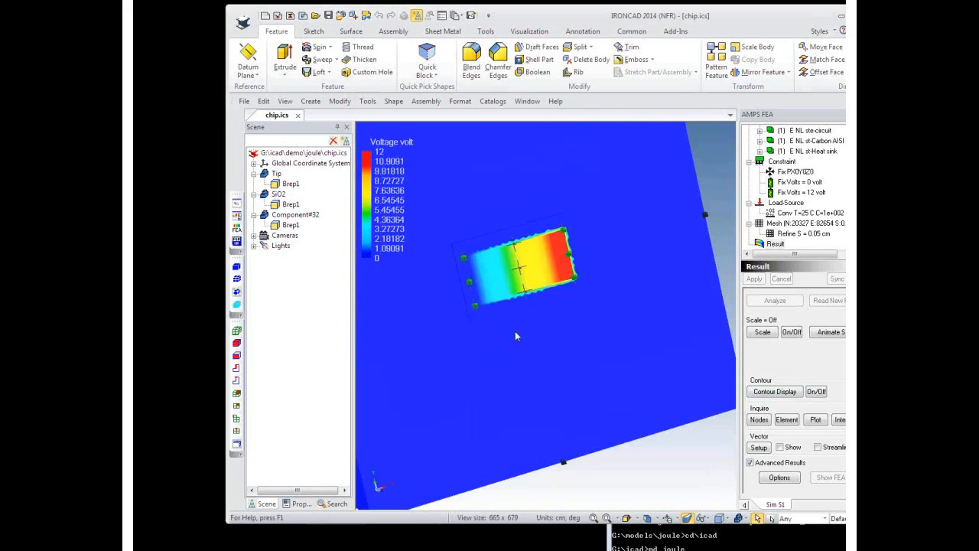
- Fit the chip model in view and examine the temperature distribution over the heat sink's fins
scroll(551, 296, "down", 3)
middle_click_drag(577, 203, 588, 352)
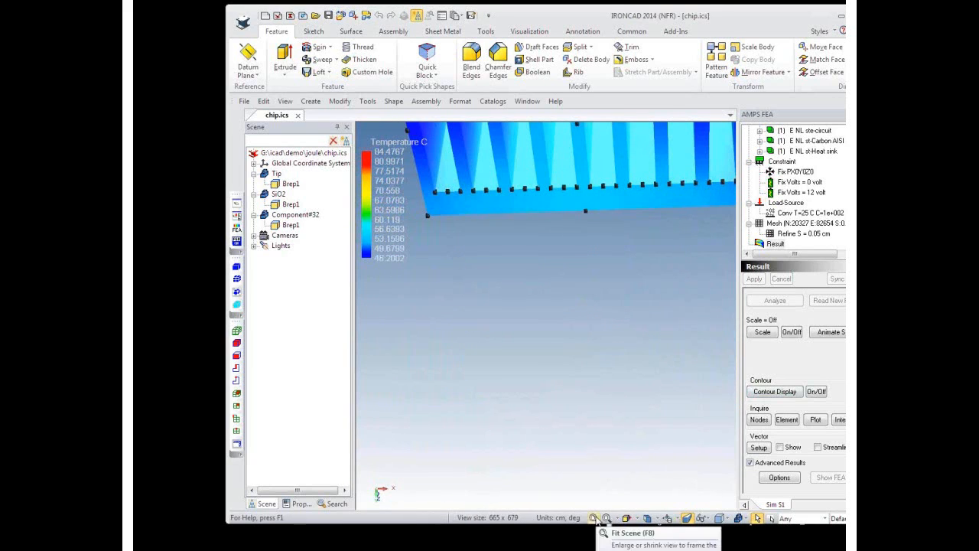
left_click(595, 517)
middle_click_drag(525, 352, 505, 304)
middle_click_drag(624, 217, 645, 261)
middle_click_drag(668, 331, 621, 400)
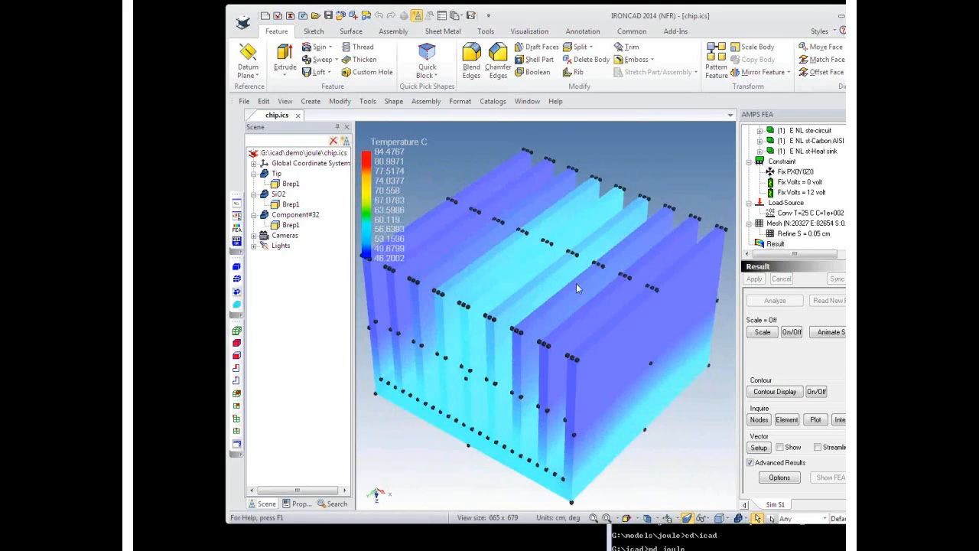
middle_click_drag(589, 306, 568, 311)
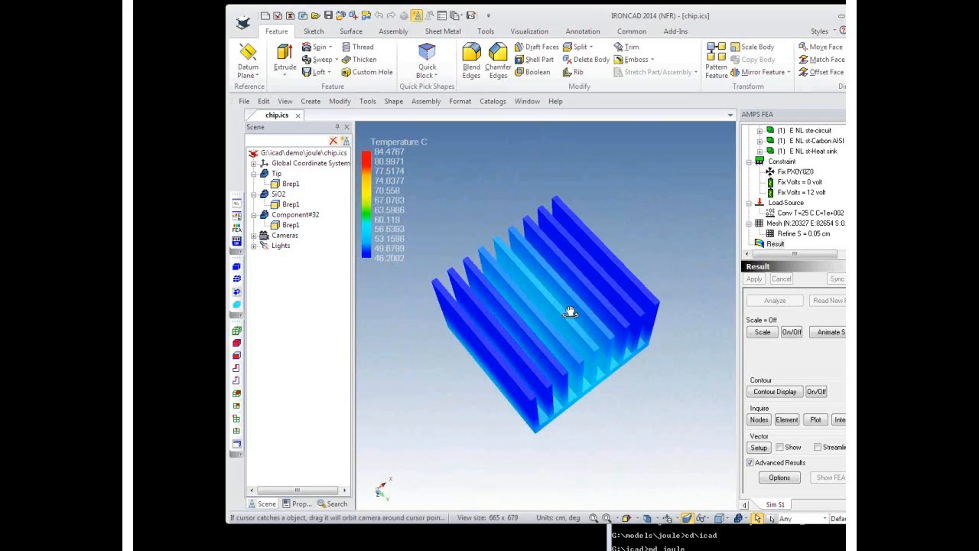
- Animate the heat sink's displacement with automatic scaling and end the animation
left_click(830, 332)
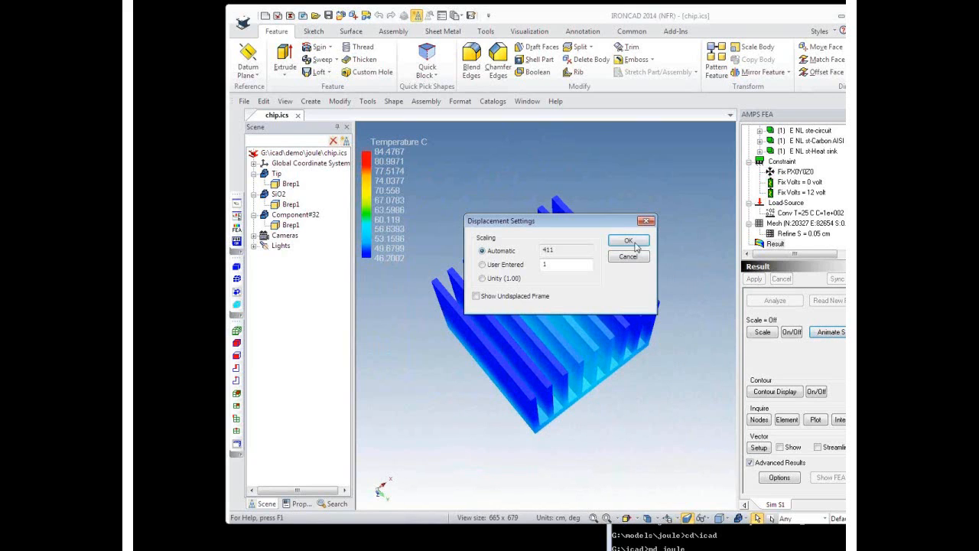
left_click(628, 240)
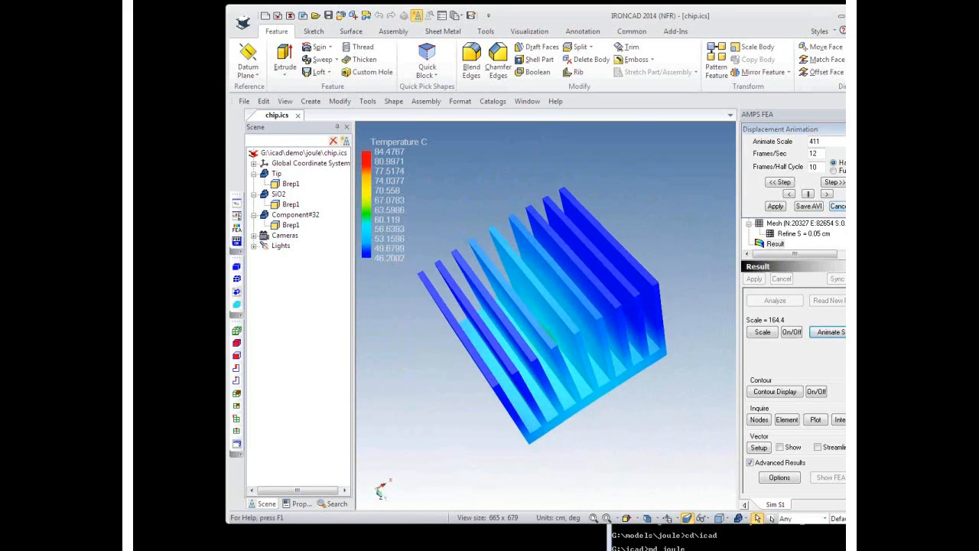
left_click(839, 207)
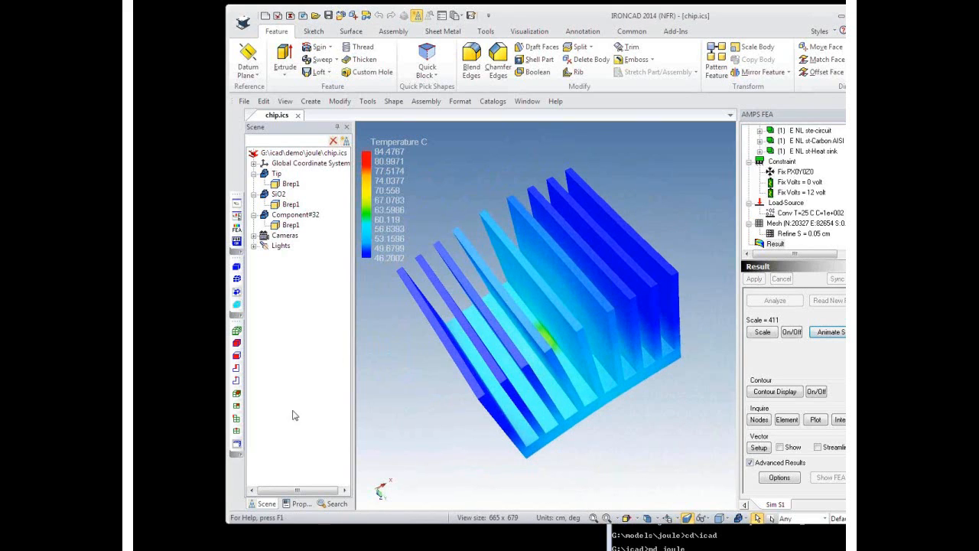
- Cut the heat sink with a section plane parallel to the fins, shift the plane, and examine the internal temperature
left_click(237, 444)
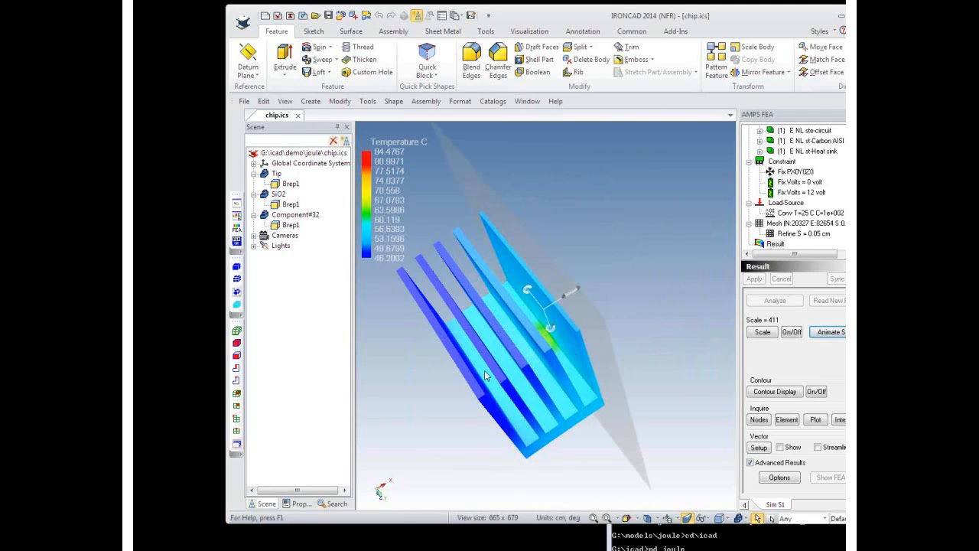
middle_click_drag(673, 424, 574, 306)
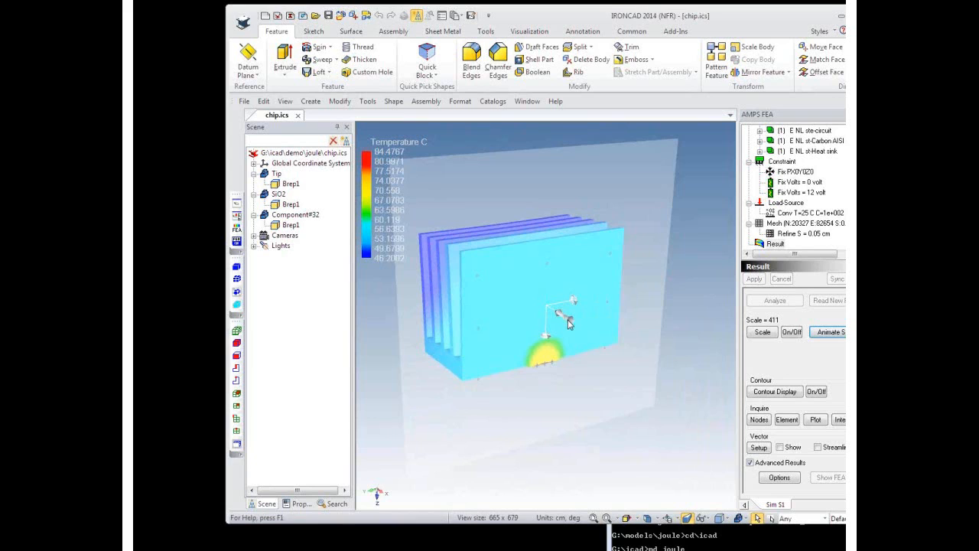
left_click_drag(568, 324, 546, 336)
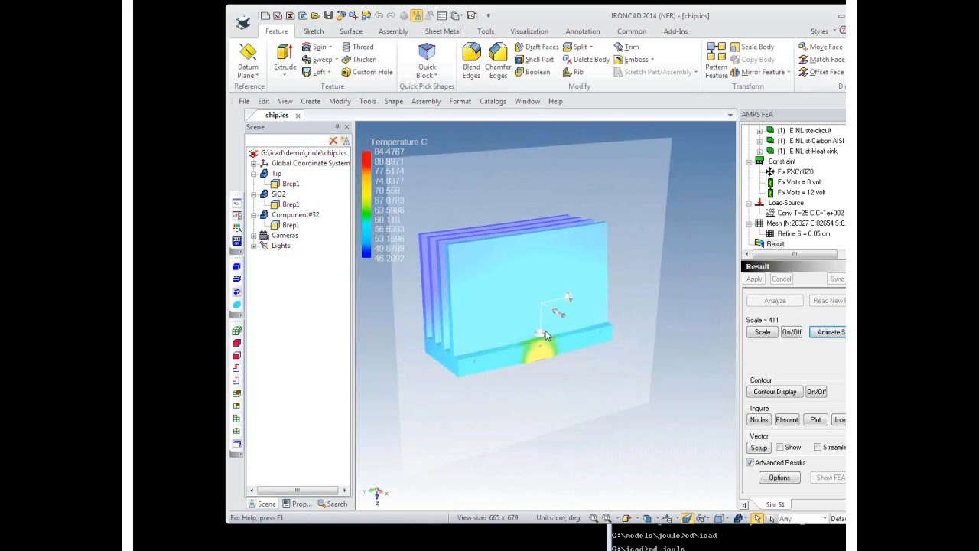
middle_click_drag(548, 336, 593, 345)
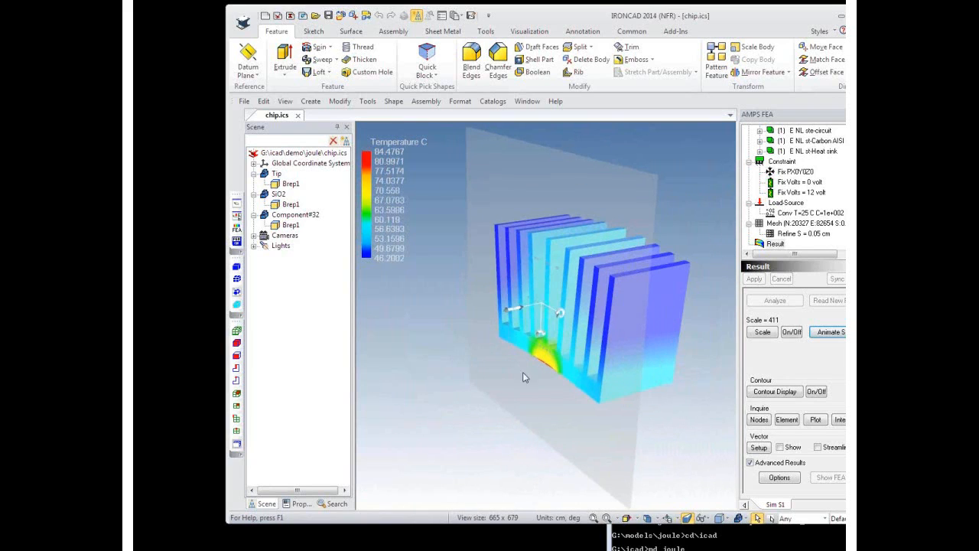
- Check which quantities are available for the vector and streamline display of the sectioned heat sink, without changing the setup
middle_click_drag(442, 423, 481, 422)
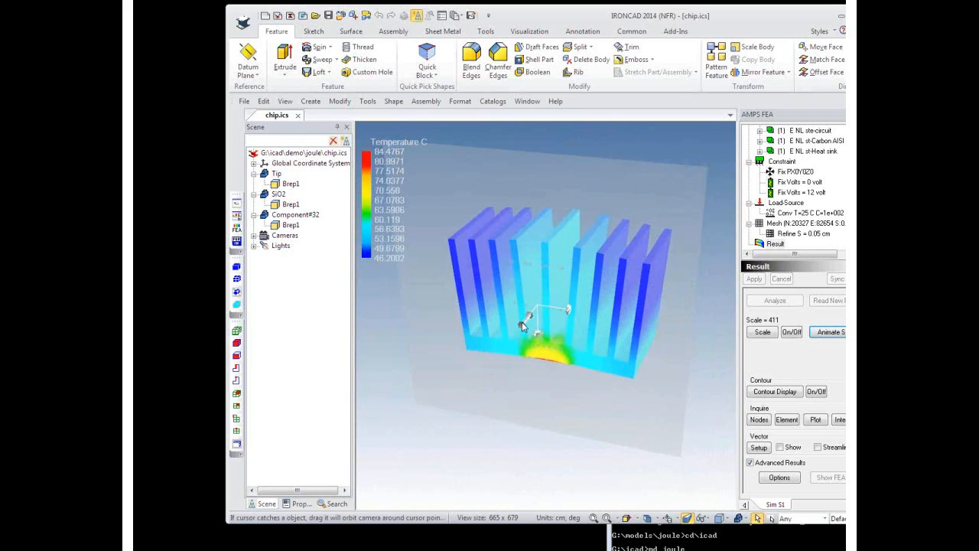
left_click_drag(522, 321, 537, 308)
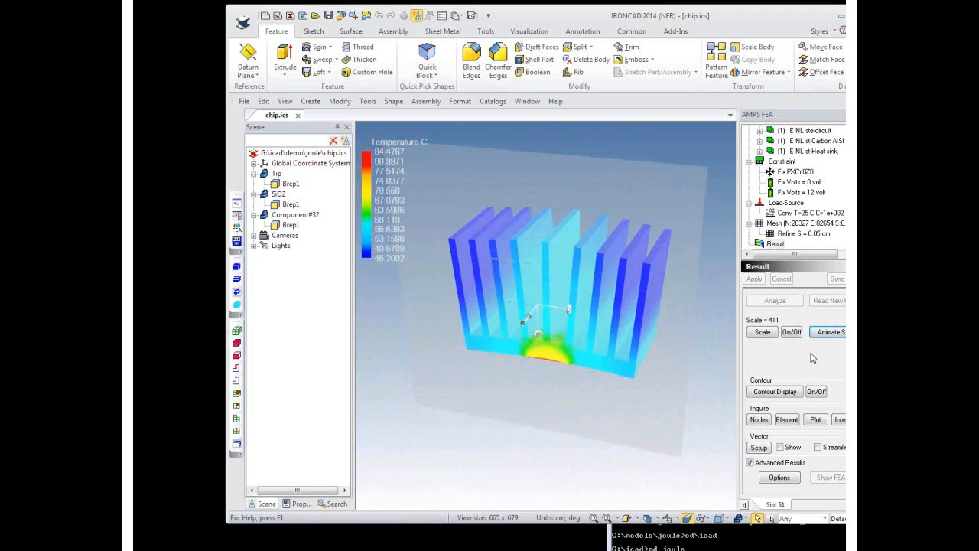
left_click(760, 449)
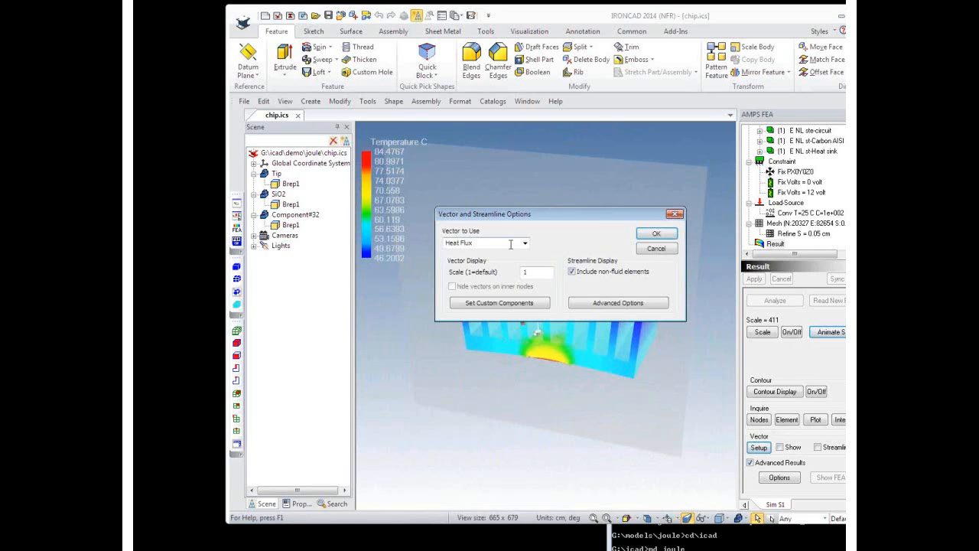
left_click(525, 243)
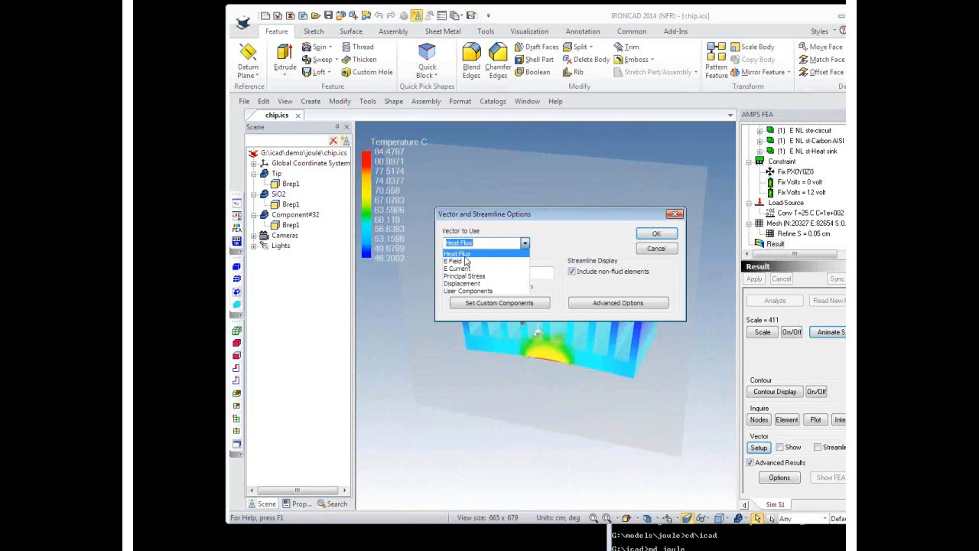
left_click(564, 235)
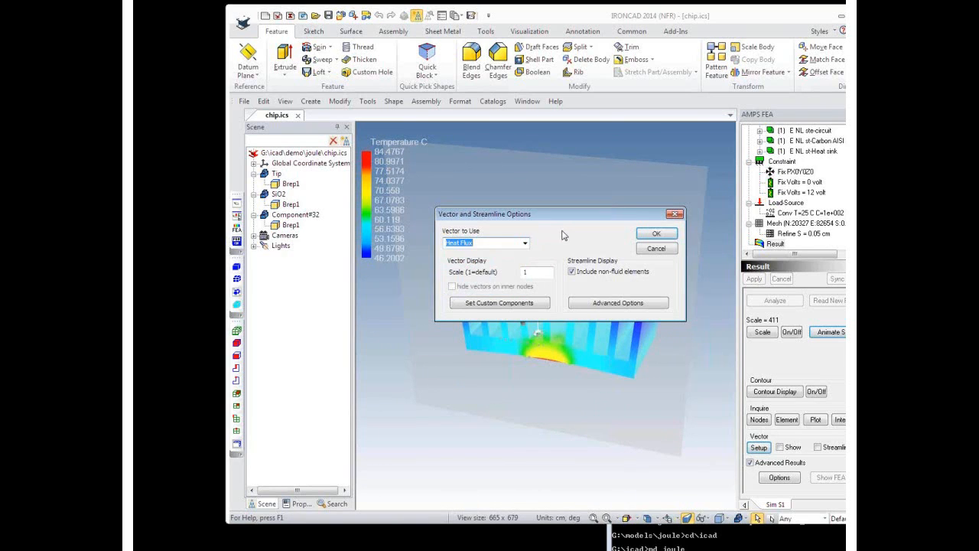
left_click(651, 248)
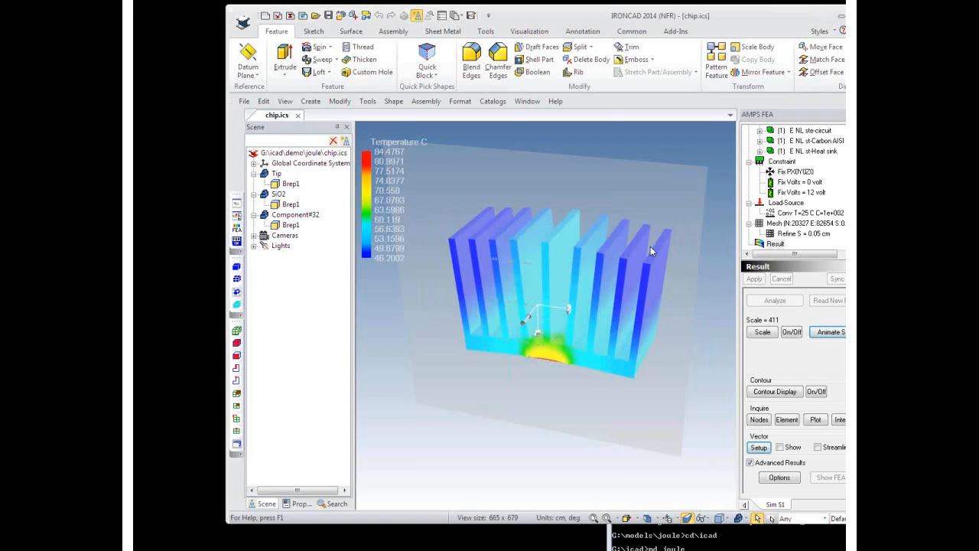
- Show the Heat Flux streamlines through the whole heat sink, with the section cut and contoured faces turned off
left_click(817, 447)
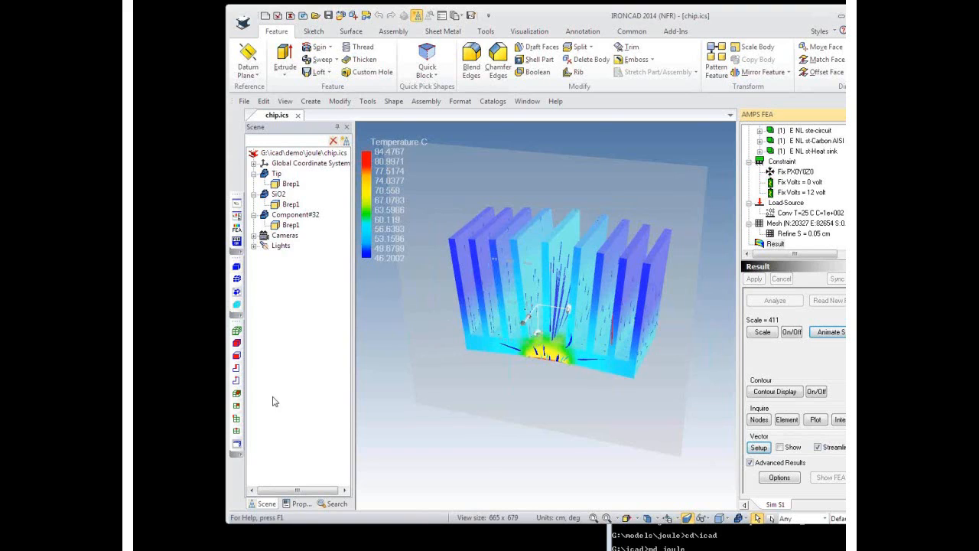
left_click(237, 444)
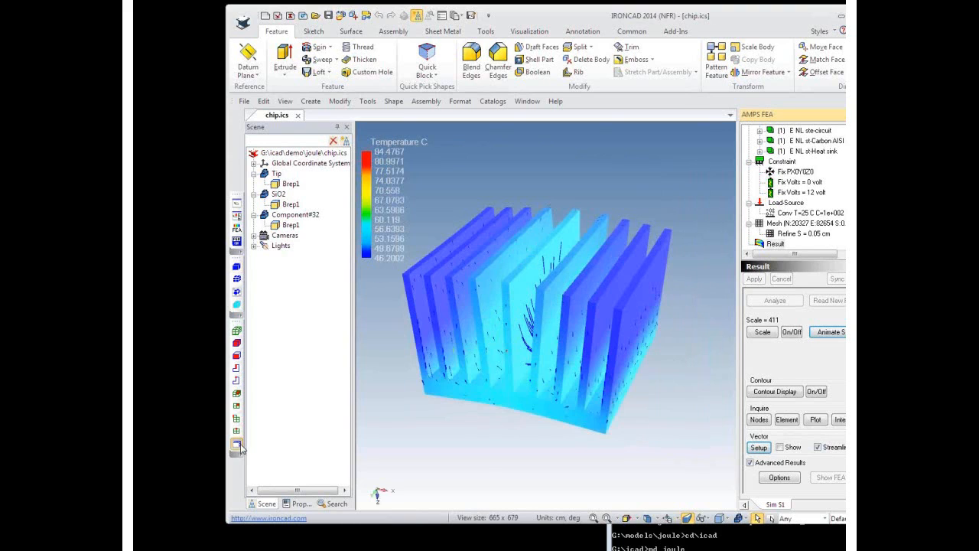
left_click(237, 267)
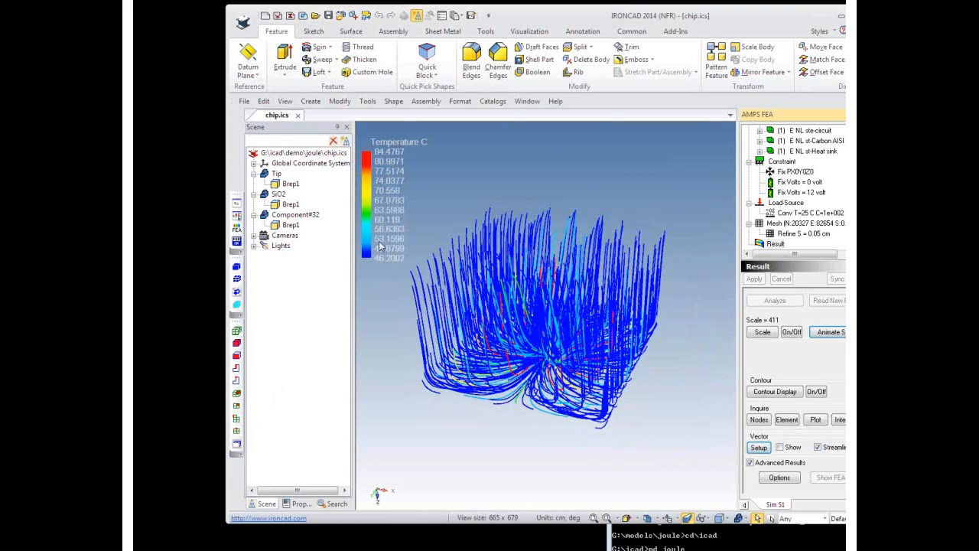
middle_click_drag(540, 394, 543, 284)
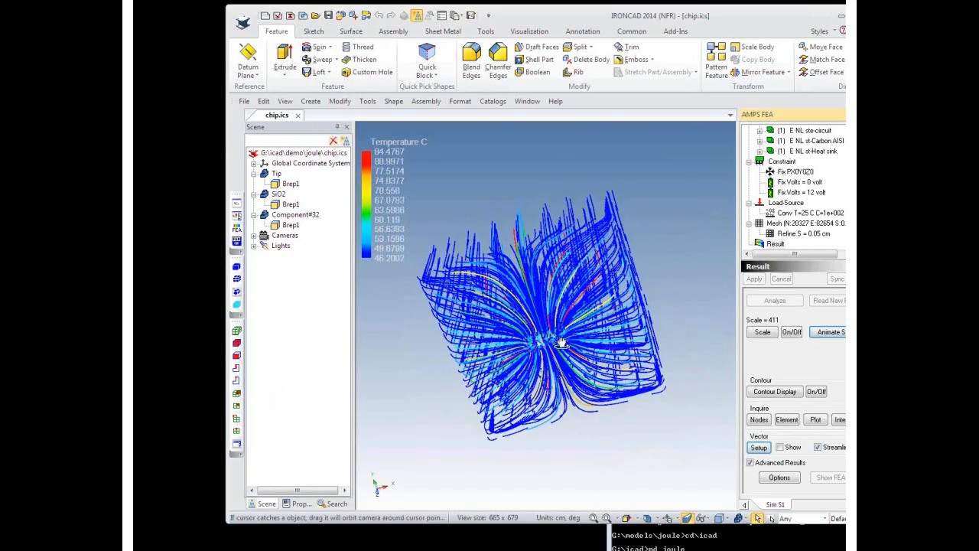
scroll(556, 349, "up", 5)
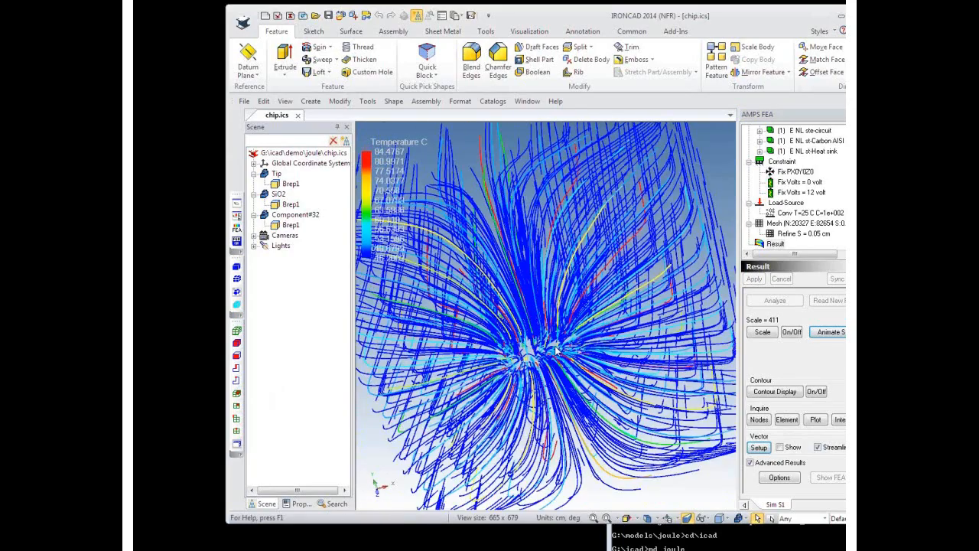
middle_click_drag(531, 284, 542, 323)
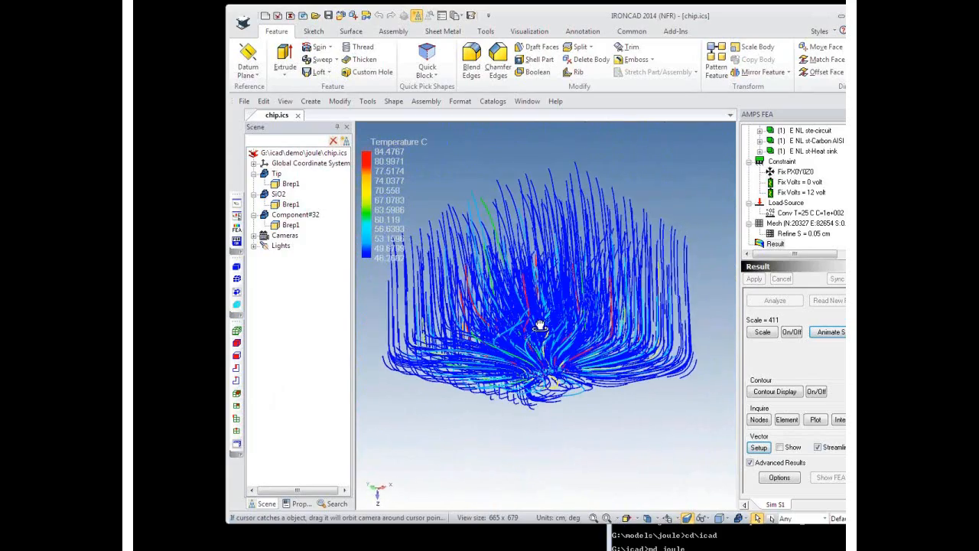
- Set the streamline spacing factor to 3, update the heat flux streamlines, and accept the vector and streamline options
left_click(758, 447)
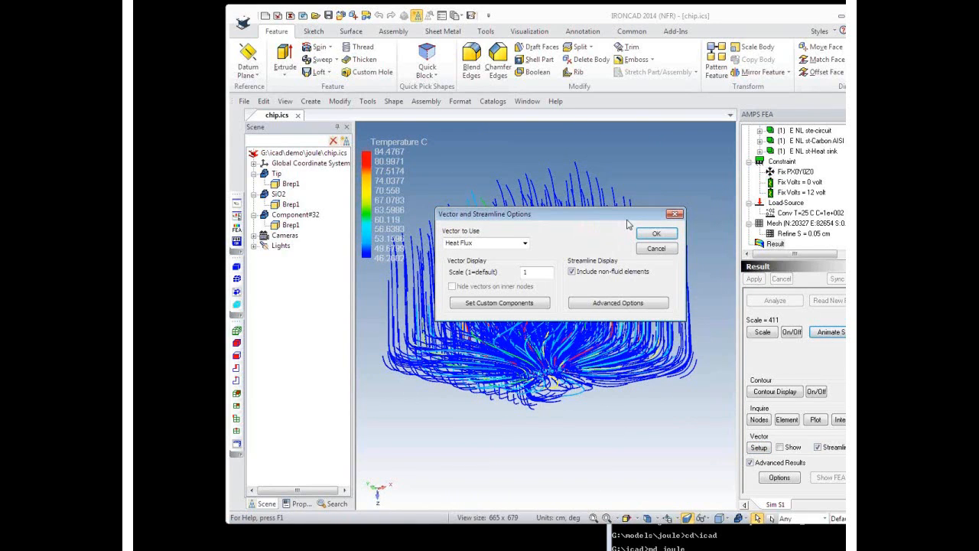
left_click_drag(627, 220, 837, 147)
left_click(842, 225)
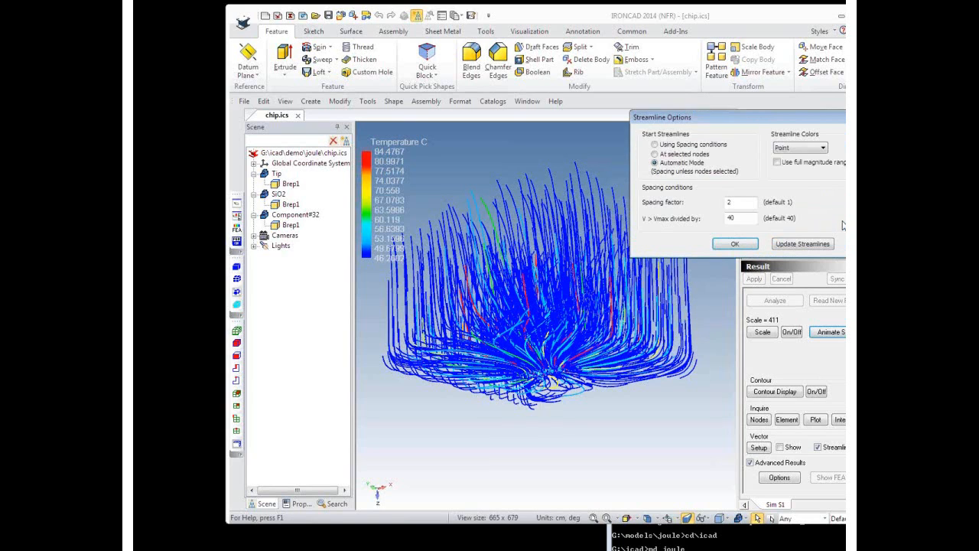
double_click(729, 203)
left_click(734, 243)
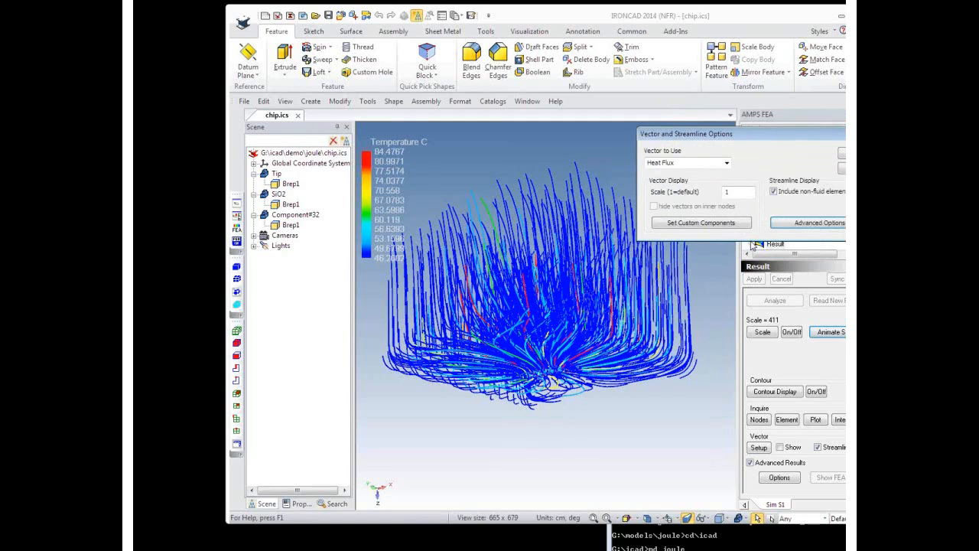
left_click(819, 223)
left_click(788, 245)
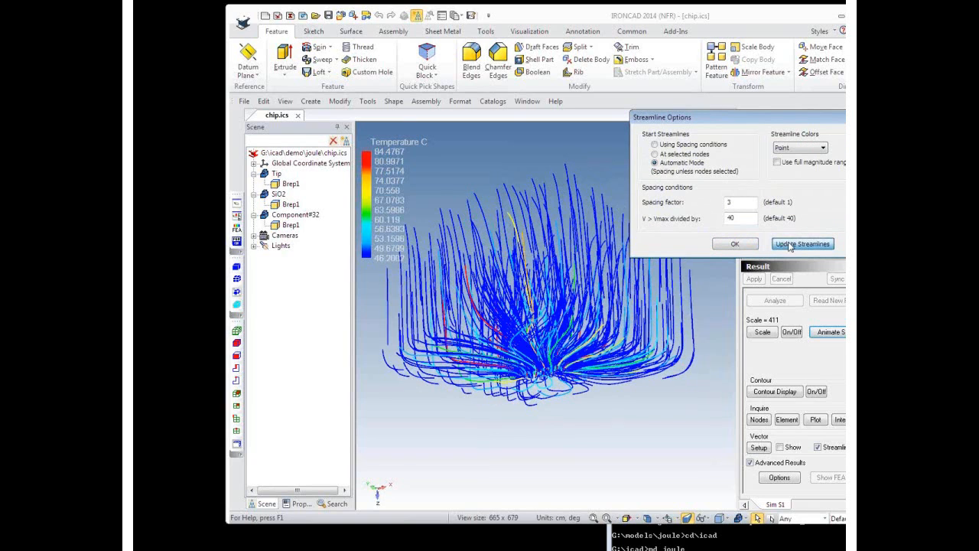
left_click(735, 244)
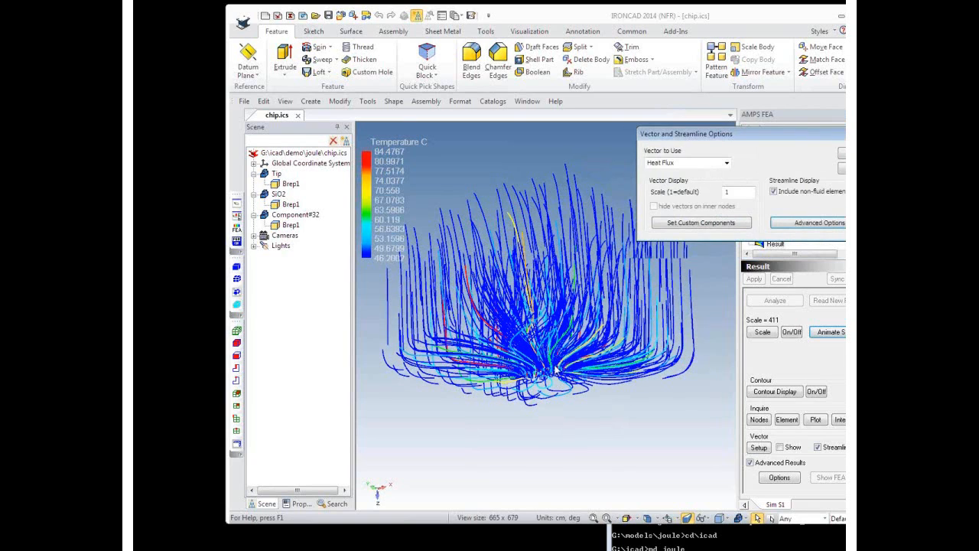
left_click(843, 153)
middle_click_drag(564, 334, 534, 327)
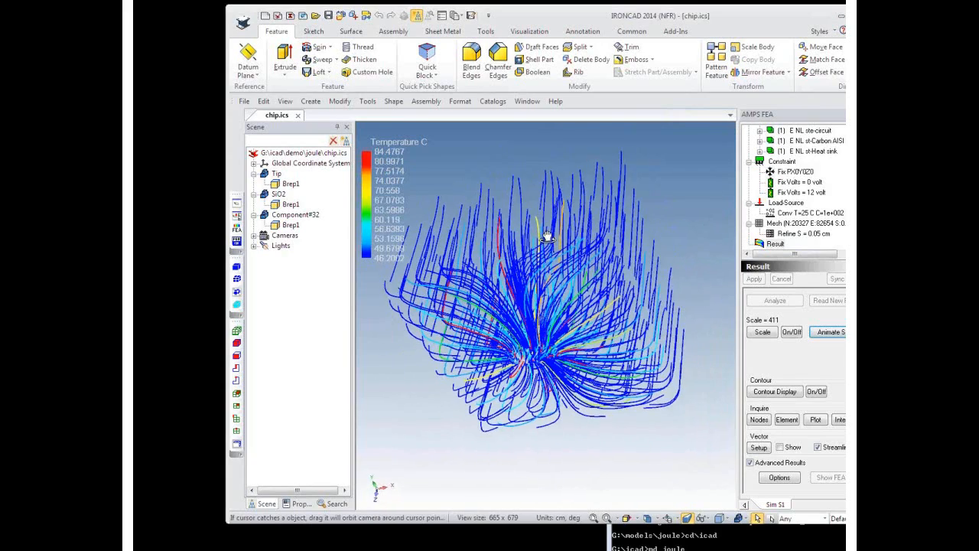
- Overlay the heat flux vectors on the streamlines and examine the flow around the chip at the heat sink's base
left_click(781, 448)
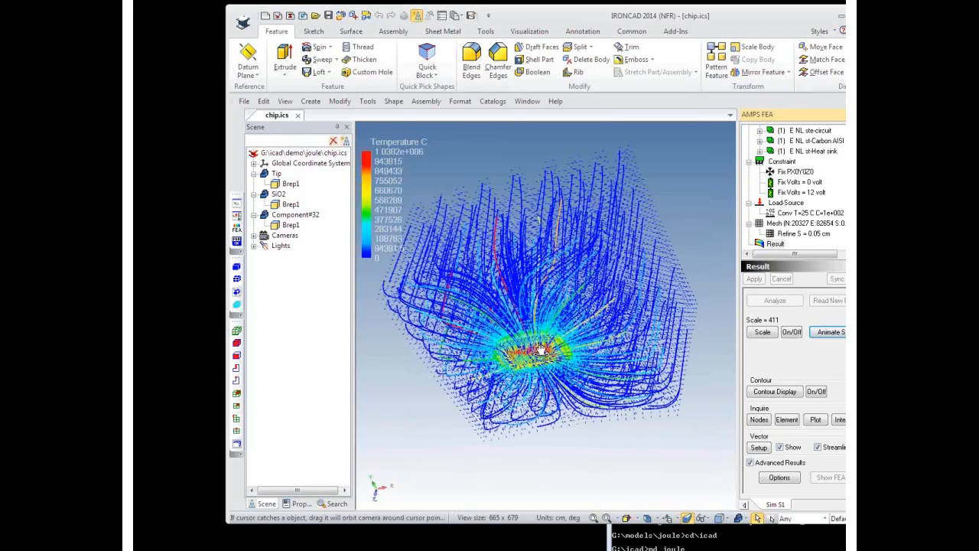
scroll(558, 358, "up", 4)
middle_click_drag(569, 357, 589, 336)
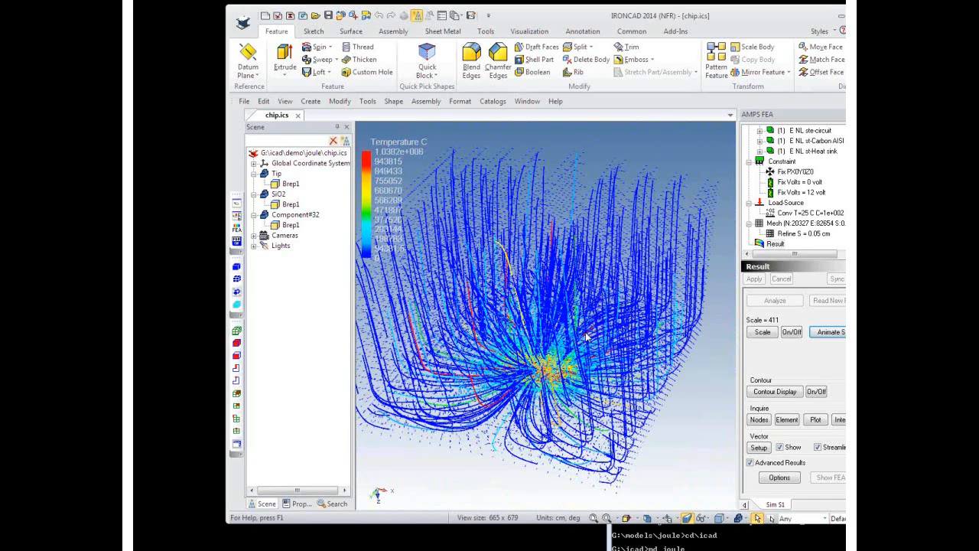
middle_click_drag(553, 373, 531, 391)
scroll(508, 355, "down", 3)
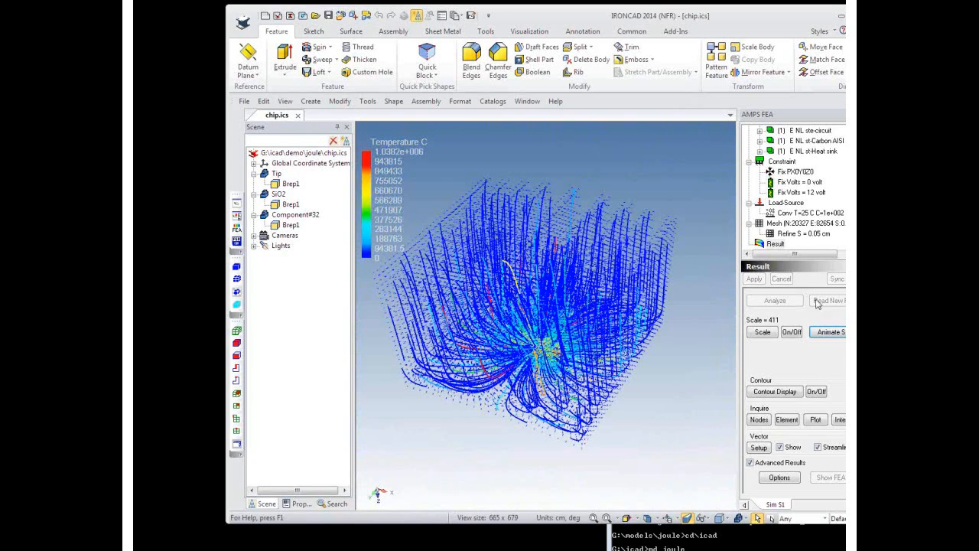
- Hide the vectors and streamlines, and redisplay the heat sink's temperature-contoured faces with mesh lines
left_click(780, 448)
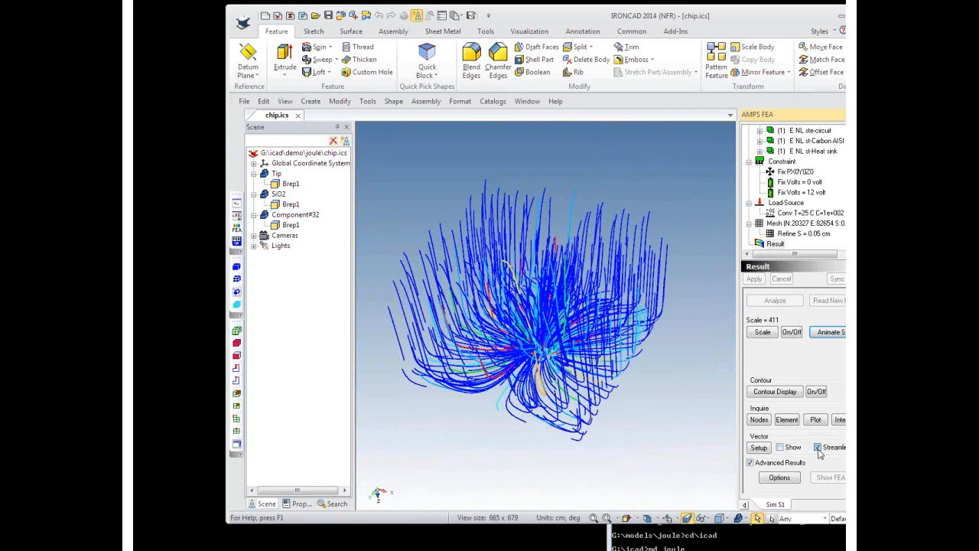
left_click(818, 447)
left_click(236, 281)
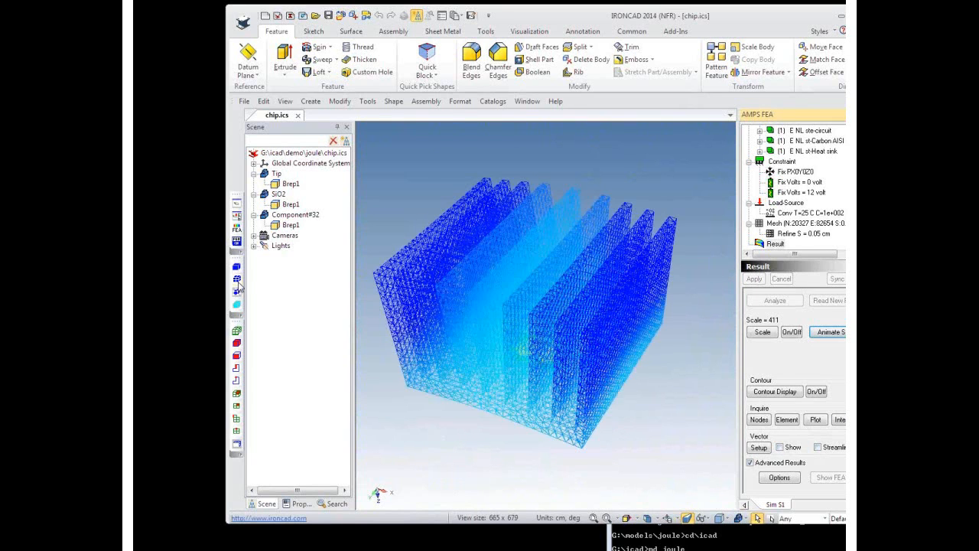
left_click(234, 267)
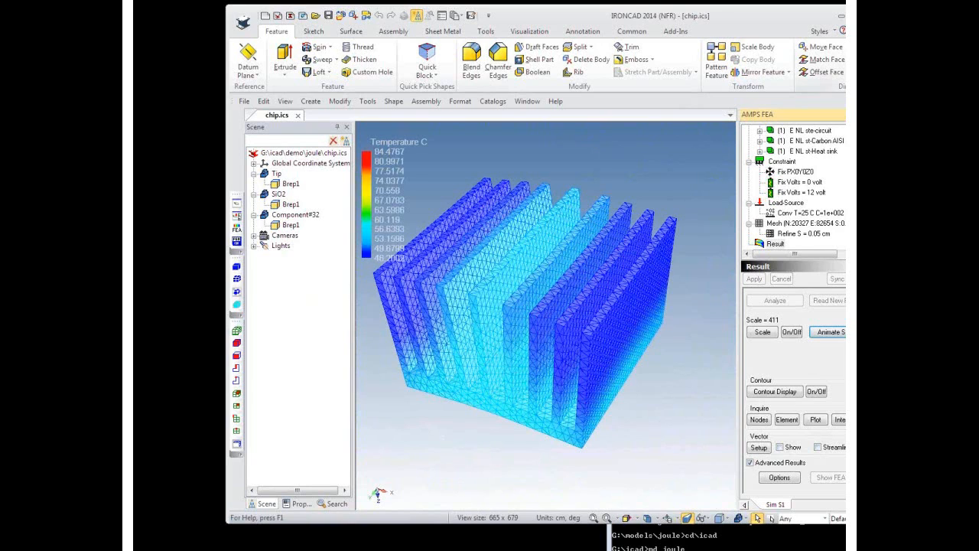
- Switch to the QTaylorBar.ics model and open the results of its dynamic Taylor bar analysis
left_click(875, 16)
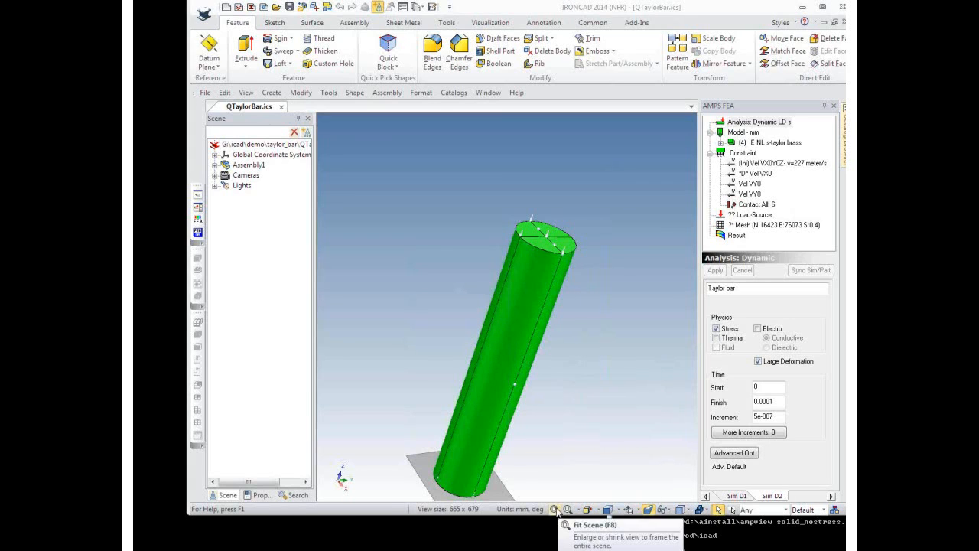
left_click(609, 509)
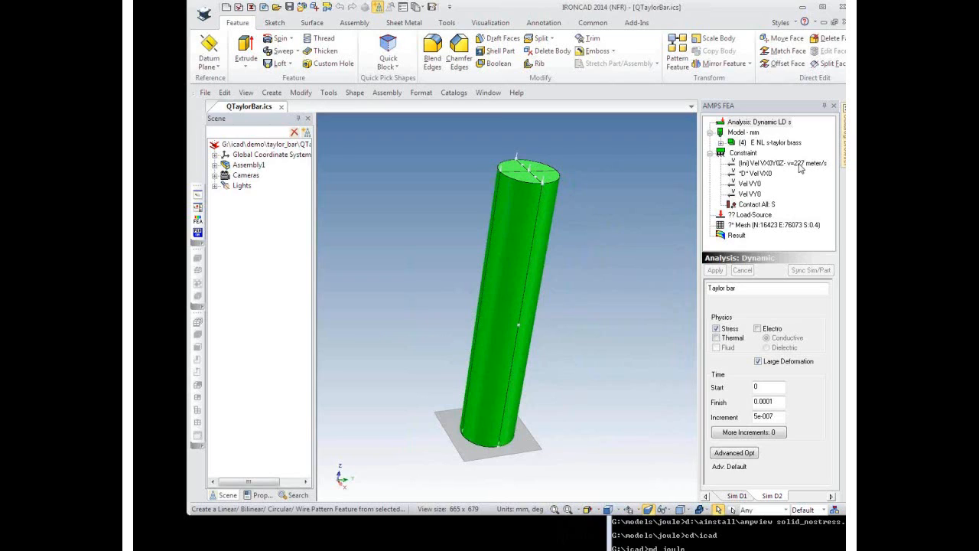
left_click(737, 235)
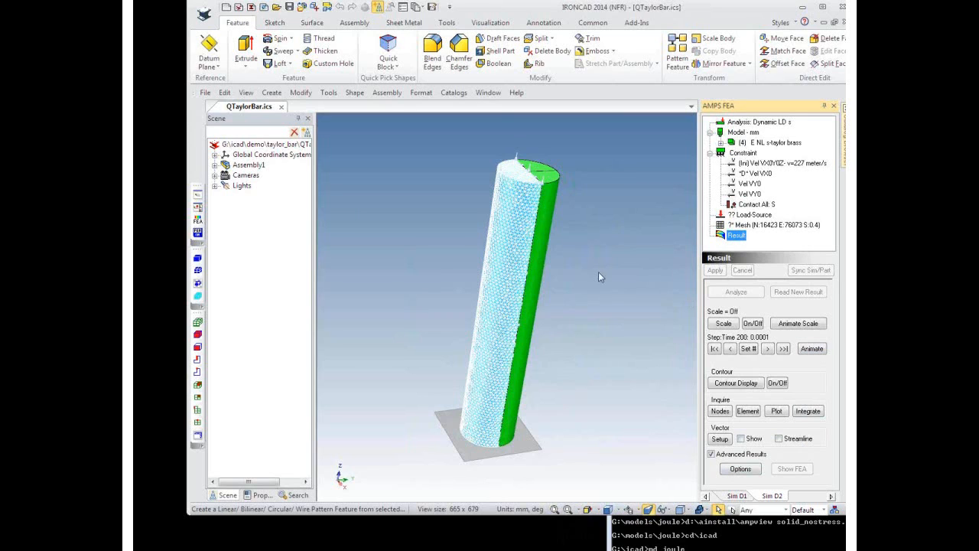
left_click_drag(582, 273, 560, 269)
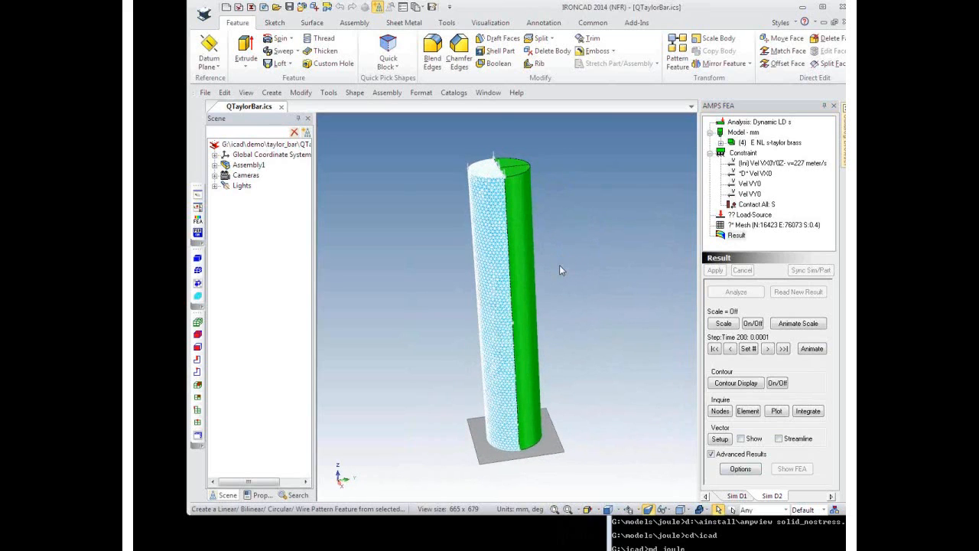
- Animate the Taylor bar's deformation through its time steps with Unity (1.00) displacement scaling
left_click(812, 349)
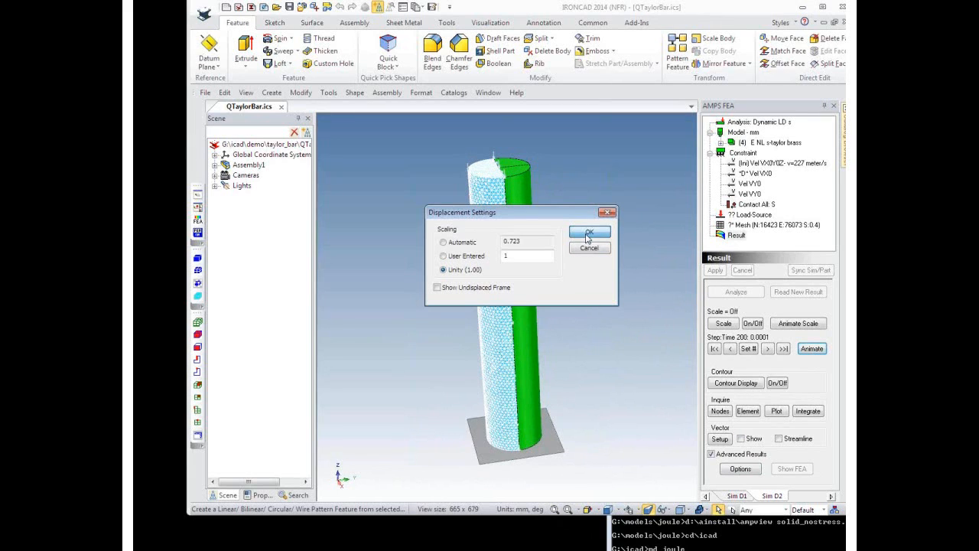
left_click(586, 231)
middle_click_drag(559, 248, 568, 288)
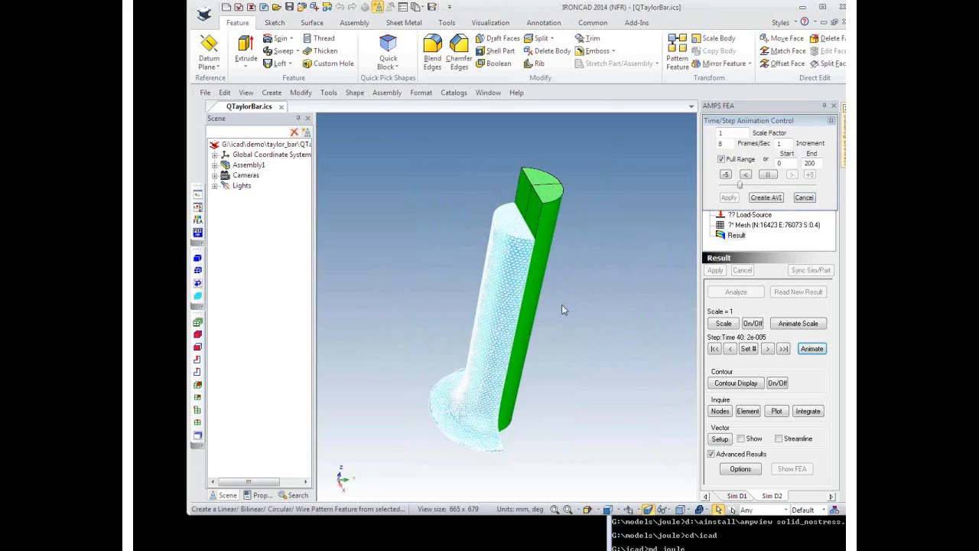
- Contour the animated Taylor bar by Equivalent Stress(Sig) and examine the stress at its flared impact end
left_click(736, 382)
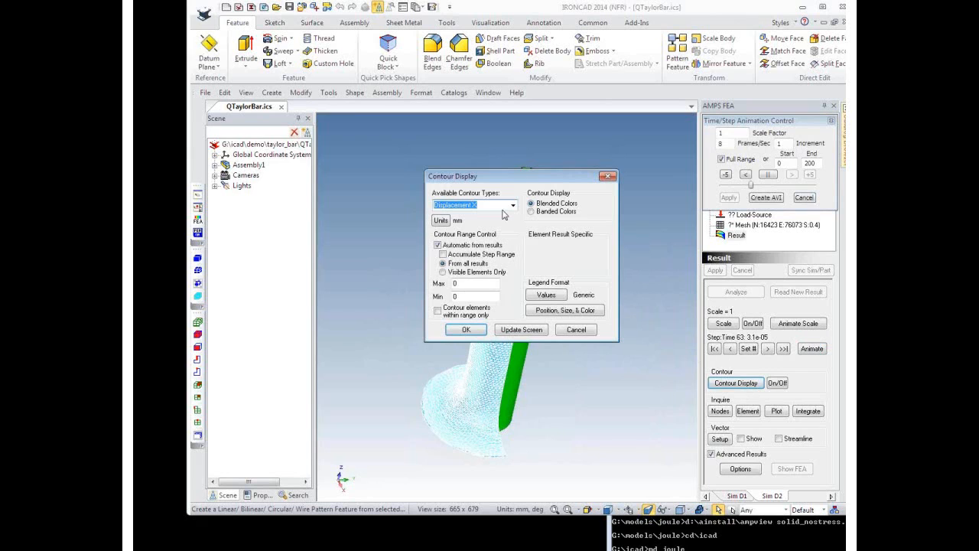
left_click(511, 205)
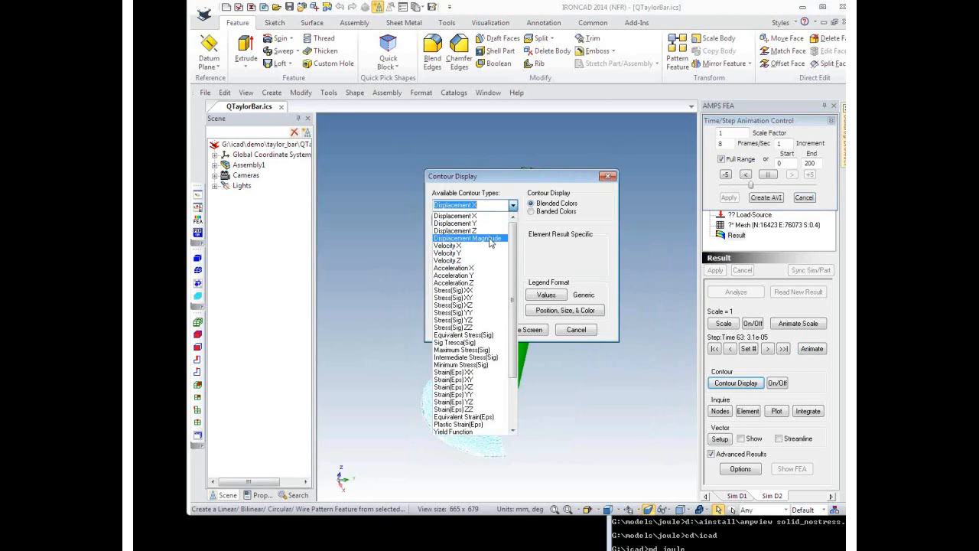
left_click(475, 334)
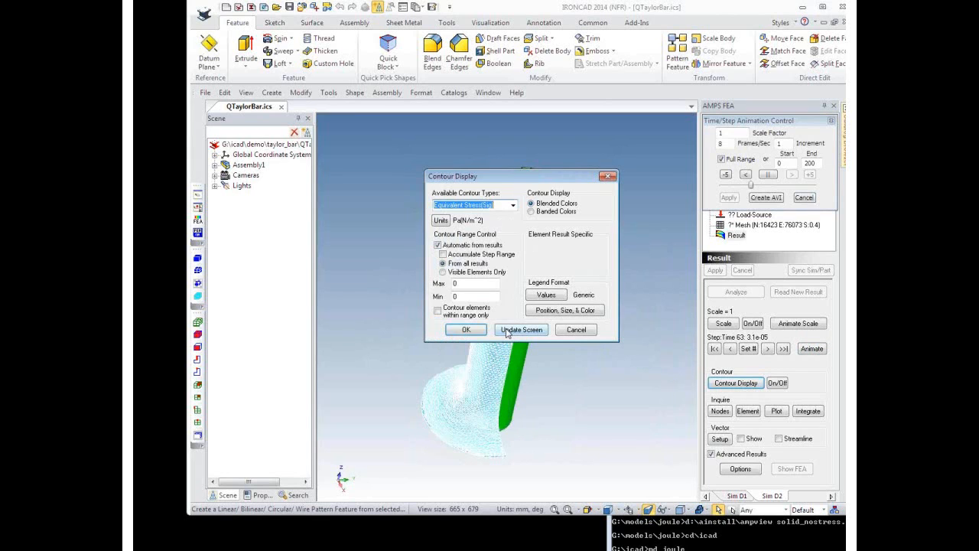
left_click(466, 330)
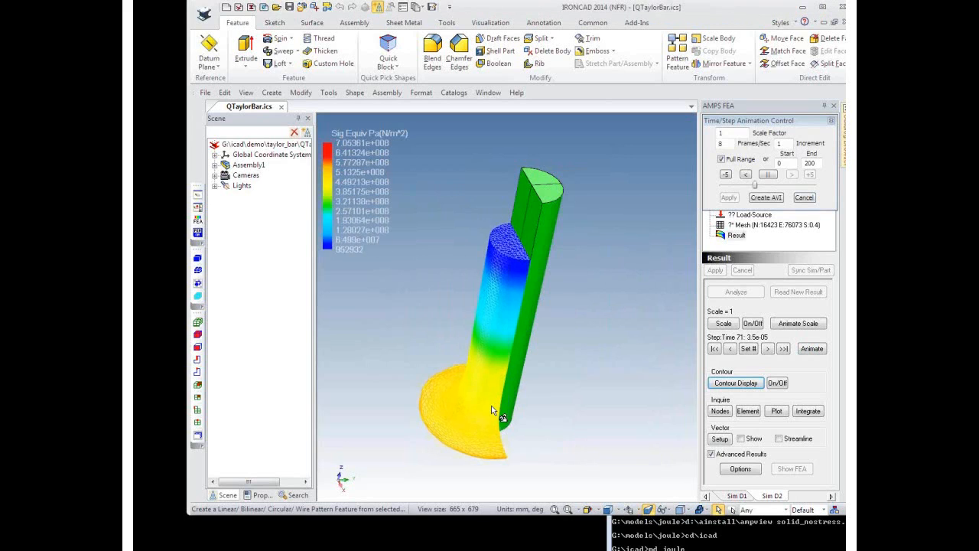
left_click_drag(482, 362, 605, 334)
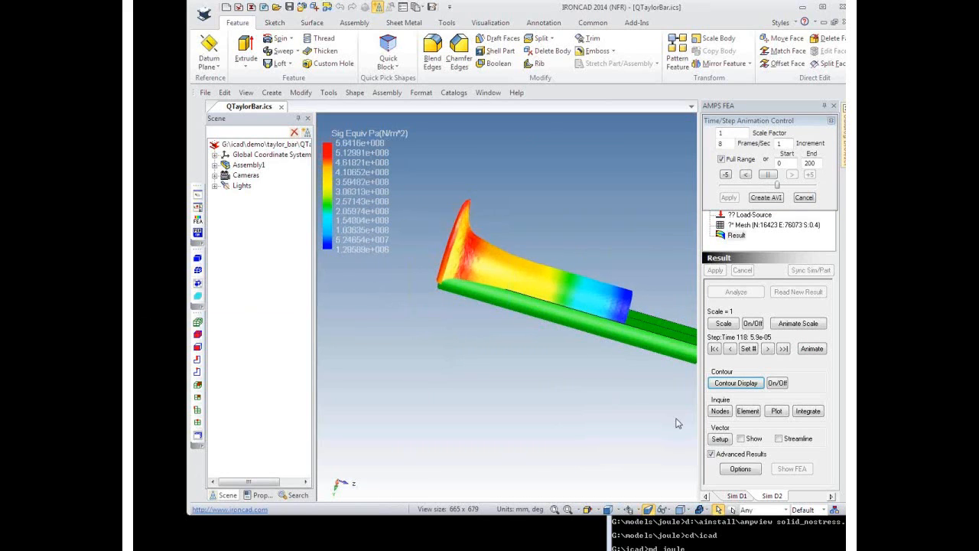
- Overlay the result vectors on the animated Taylor bar, examine them from several angles, and hide them
left_click(740, 438)
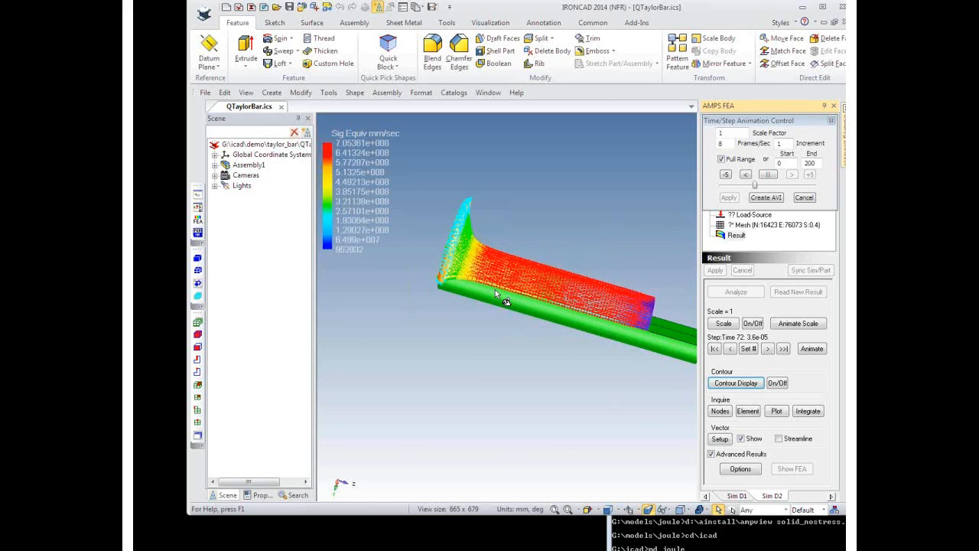
middle_click_drag(497, 179, 464, 192)
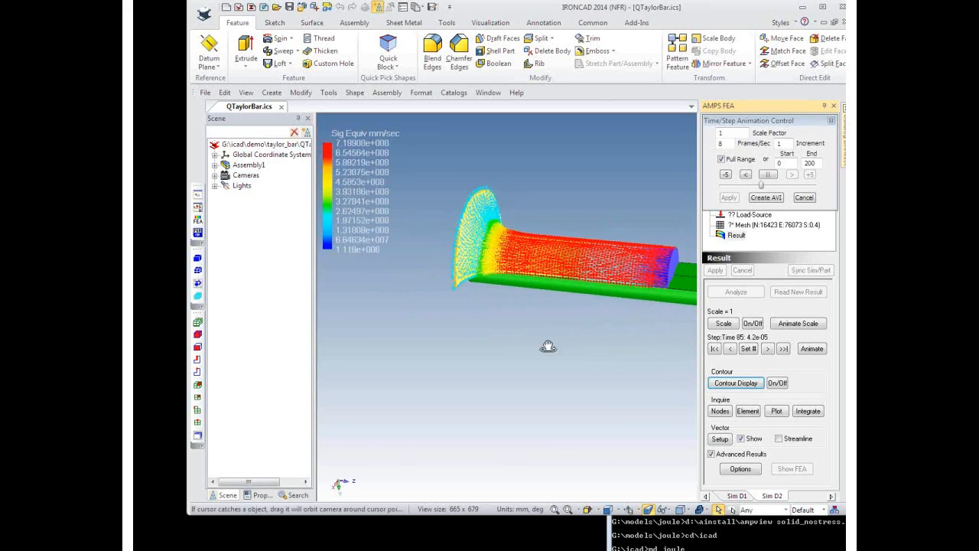
middle_click_drag(630, 324, 586, 354)
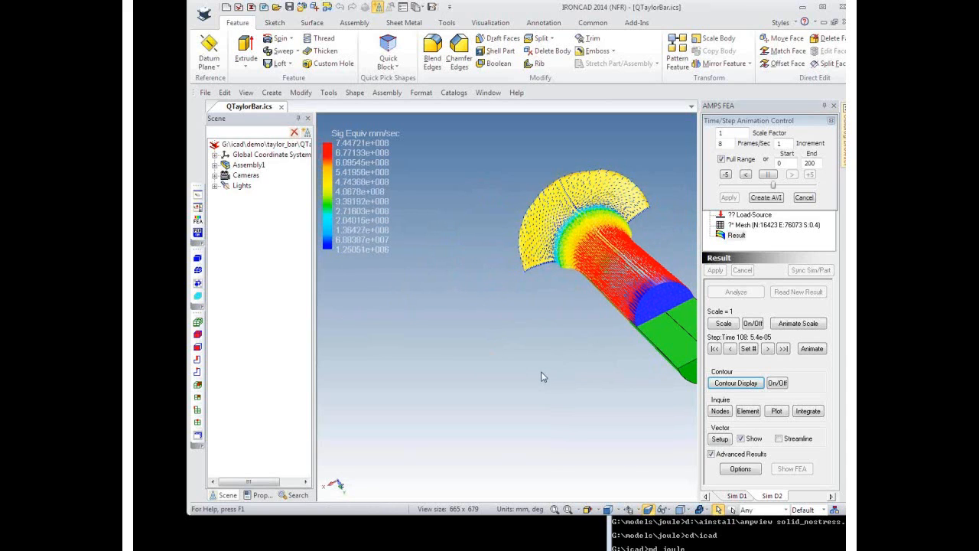
middle_click_drag(497, 363, 563, 336)
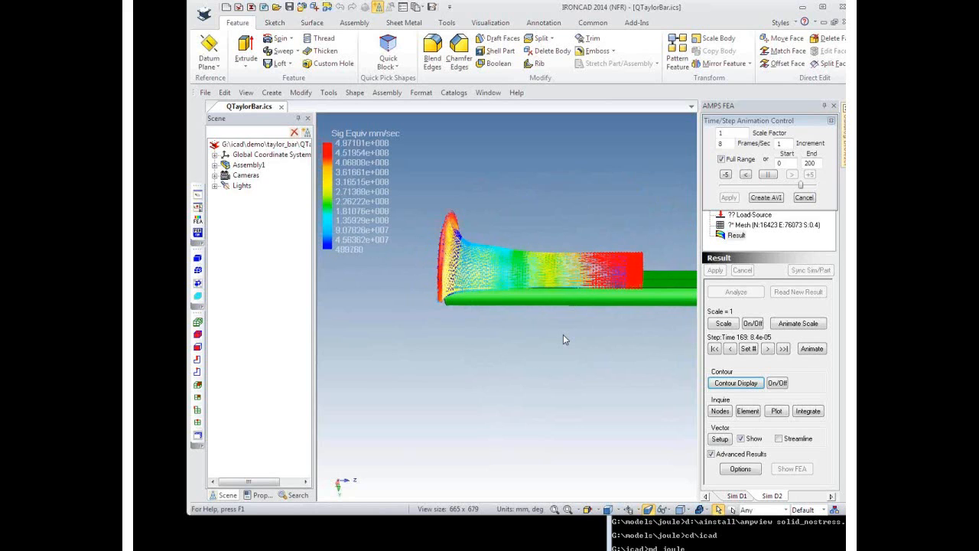
left_click(741, 439)
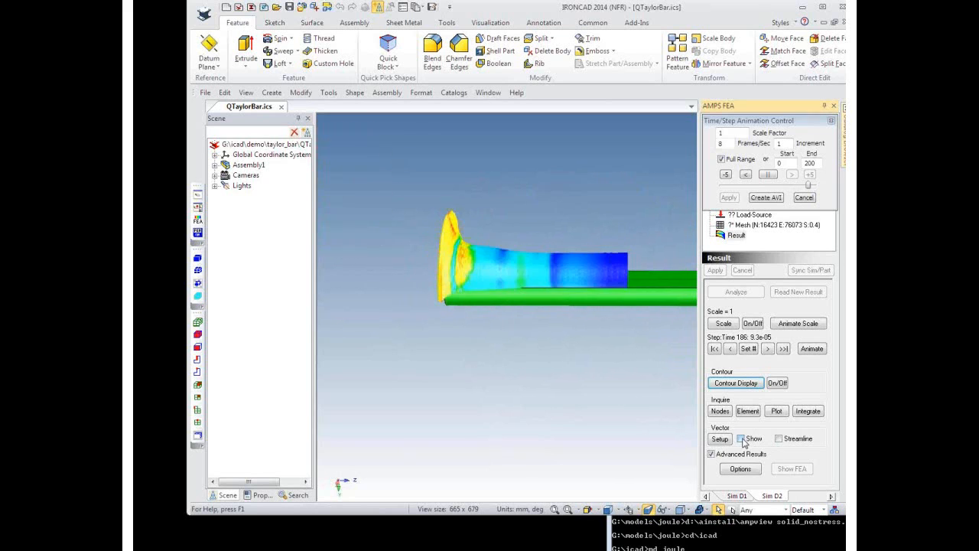
- Examine the Taylor bar's animated stress contours around its flared impact end, and close the time-step animation
middle_click_drag(608, 179, 658, 199)
middle_click_drag(462, 276, 529, 345)
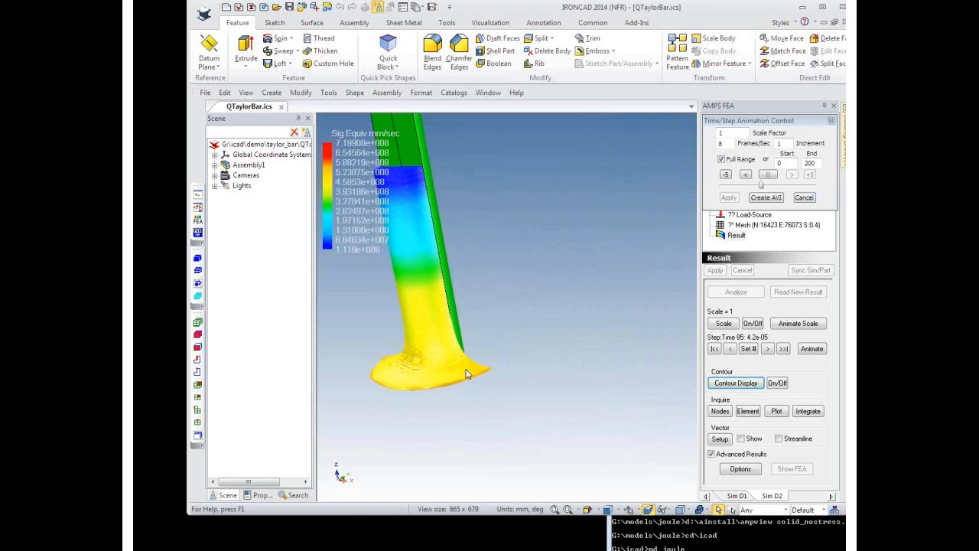
middle_click_drag(427, 415, 408, 395)
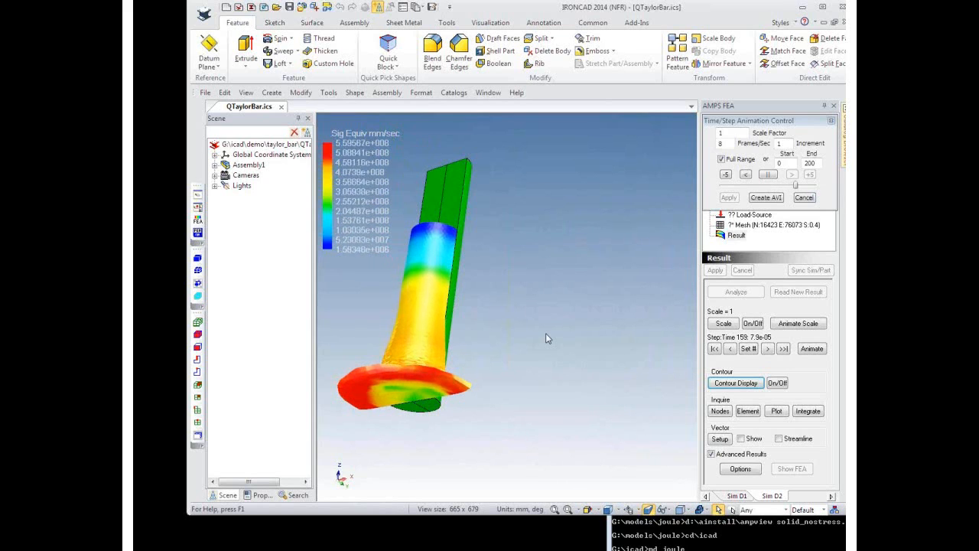
left_click(805, 198)
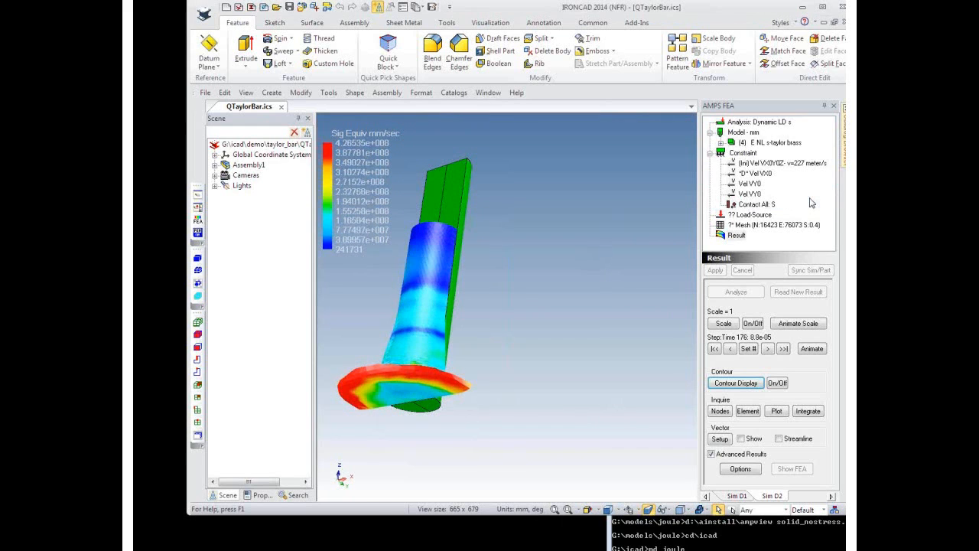
- Switch to the squeeze.ics model and review its block, tube and bar together with the constraint, contact and mesh settings
left_click(842, 8)
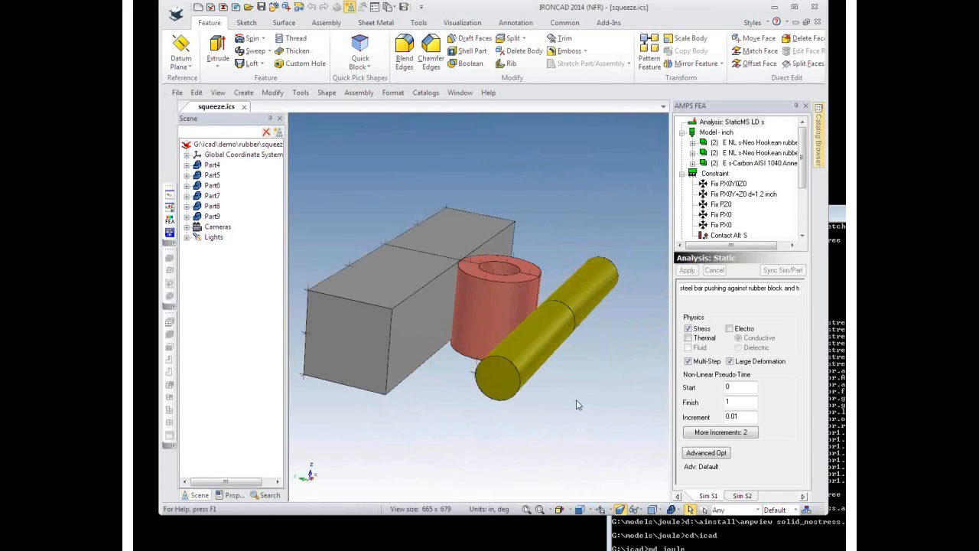
mouse_move(538, 229)
middle_mouse_down()
mouse_move(541, 205)
mouse_move(517, 212)
mouse_move(526, 216)
middle_mouse_up()
left_click_drag(803, 152, 804, 195)
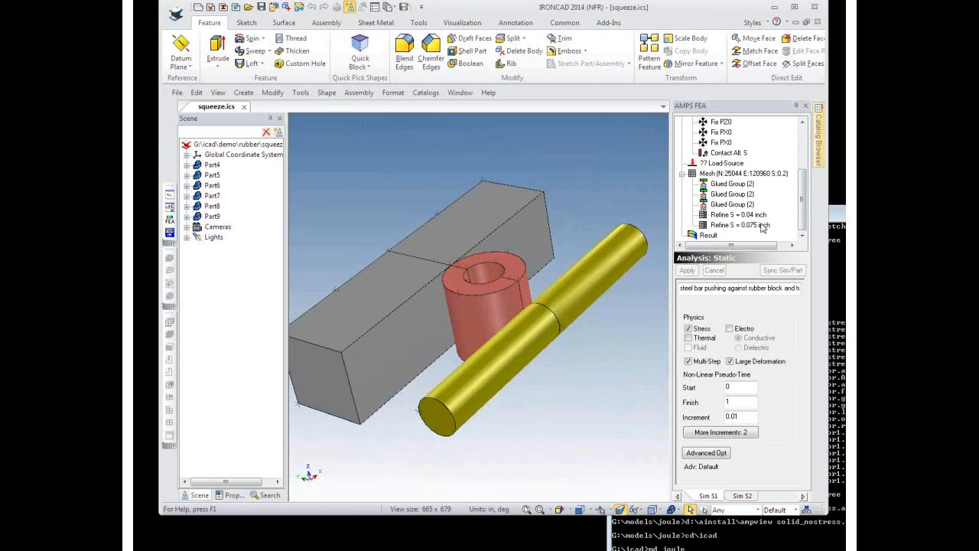
middle_click_drag(418, 355, 429, 337)
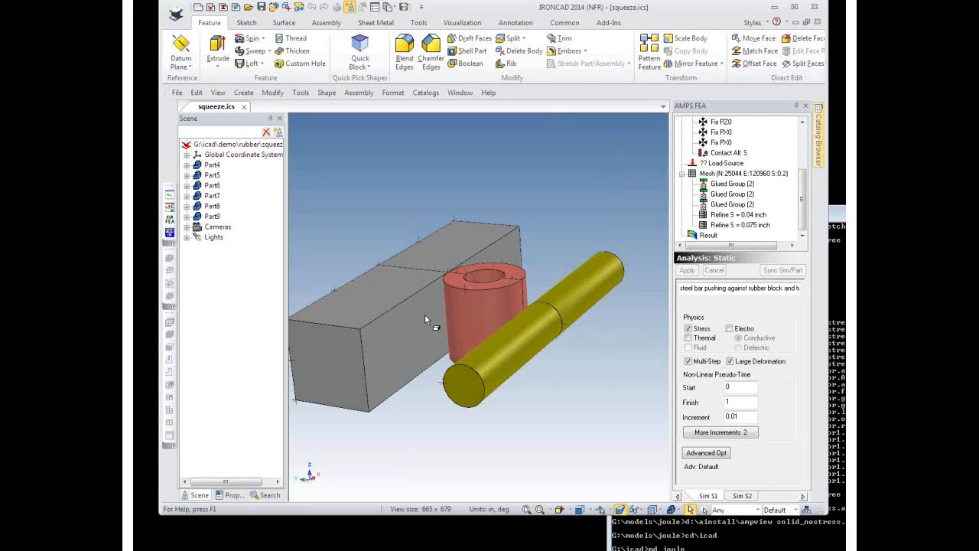
middle_click_drag(527, 265, 454, 291)
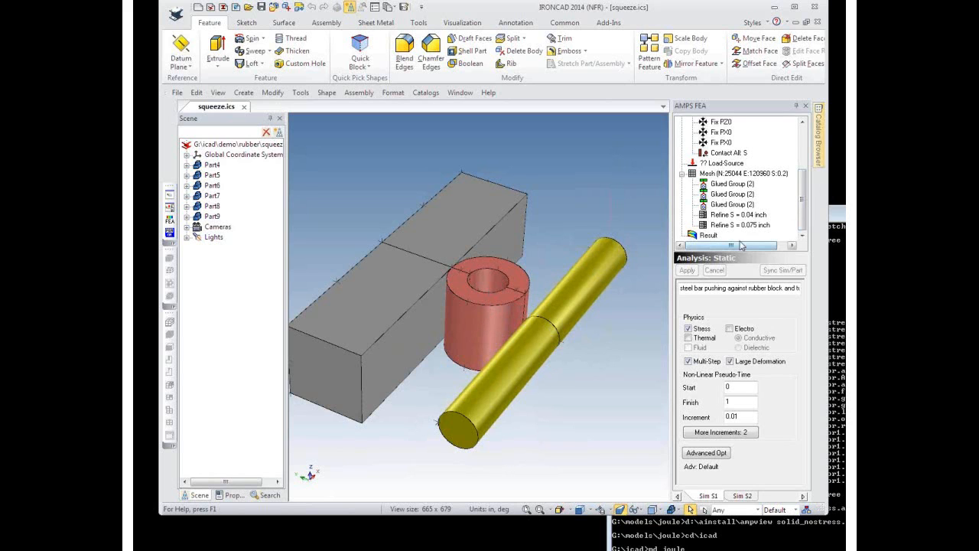
- Open the squeeze model's results and display the parts without contours or mesh lines
left_click(709, 235)
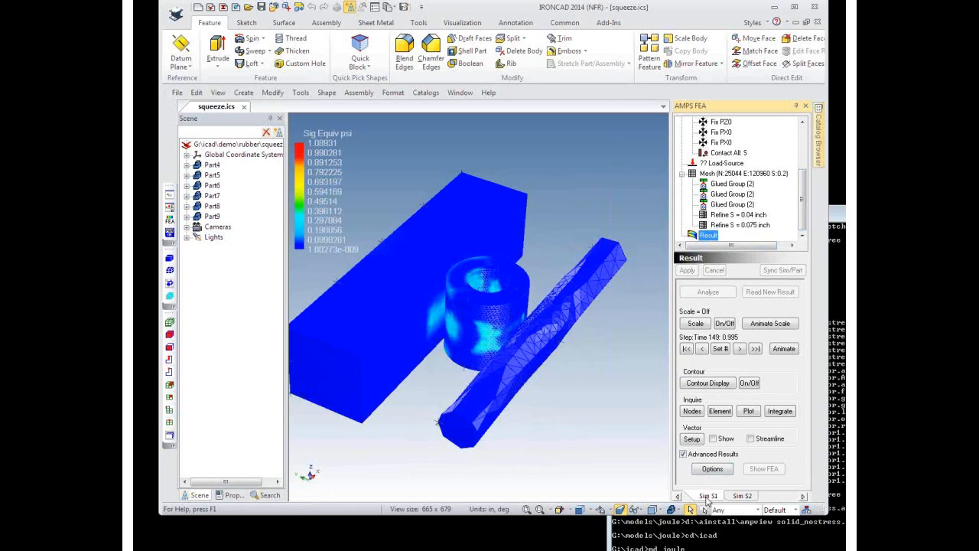
left_click(750, 383)
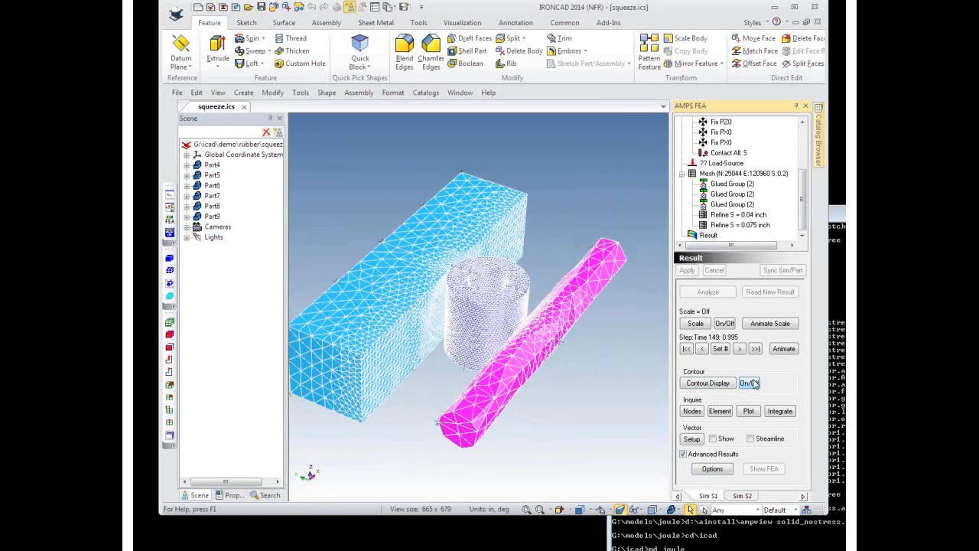
left_click(171, 276)
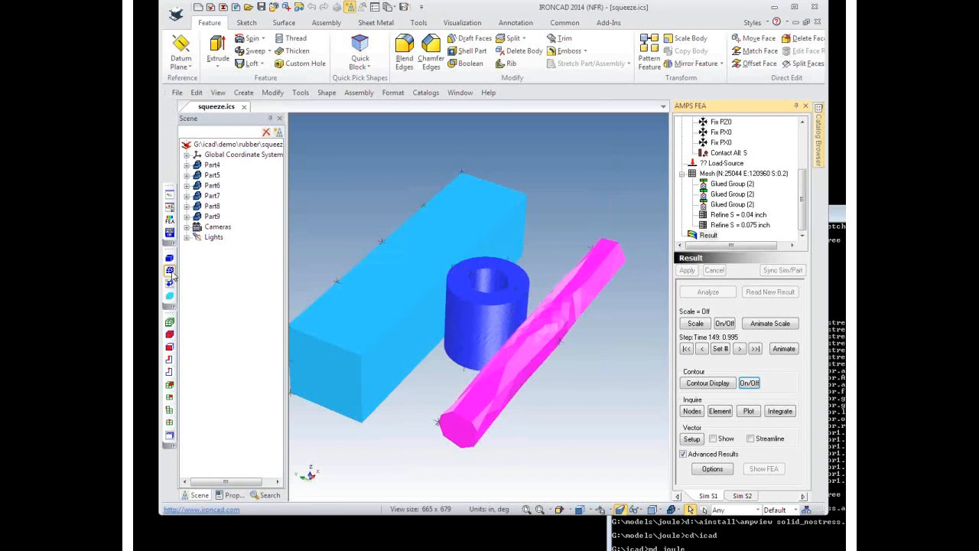
- Animate the squeeze model's deformation through its time steps at a displacement scale of 1 and examine the tube being squashed
left_click(782, 349)
left_click(563, 234)
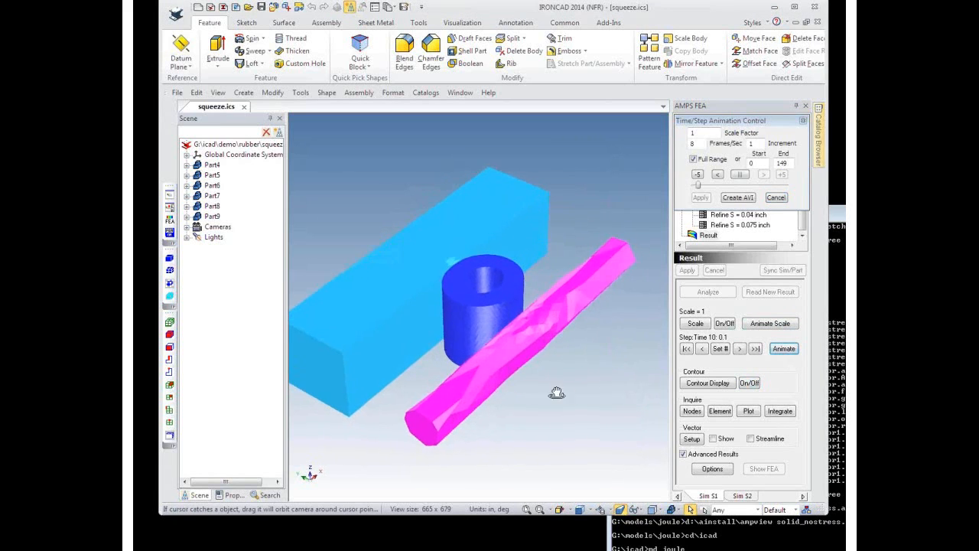
scroll(565, 389, "down", 3)
scroll(551, 381, "up", 4)
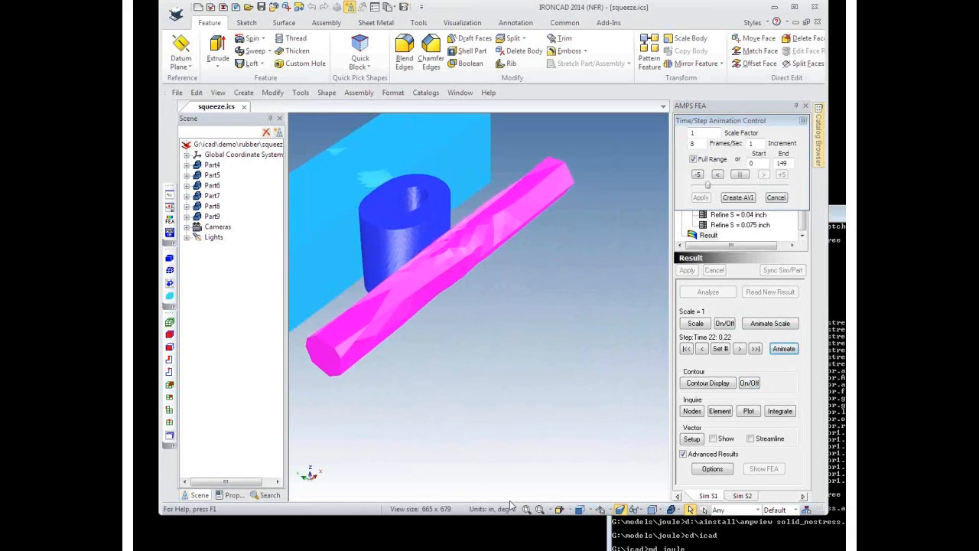
scroll(471, 264, "down", 3)
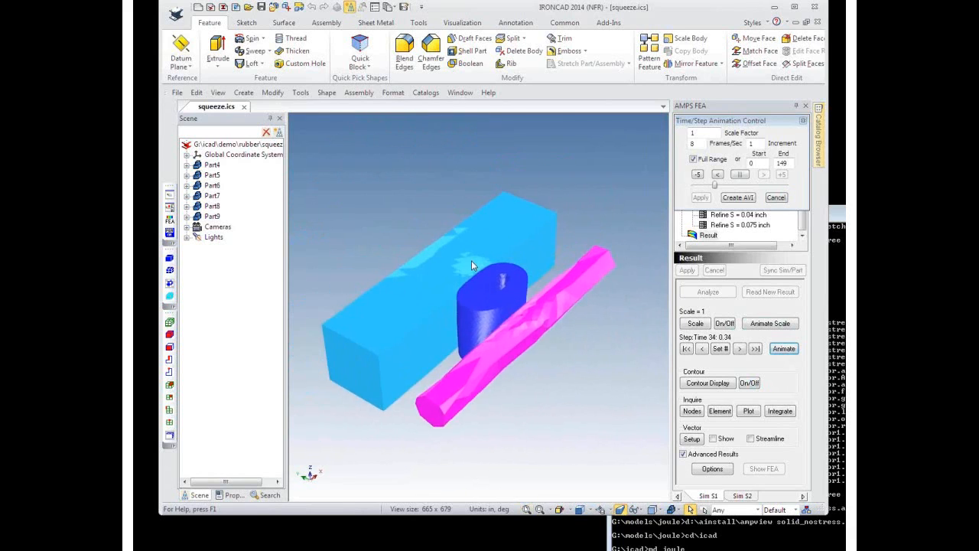
scroll(472, 266, "up", 3)
middle_click_drag(476, 326, 462, 355)
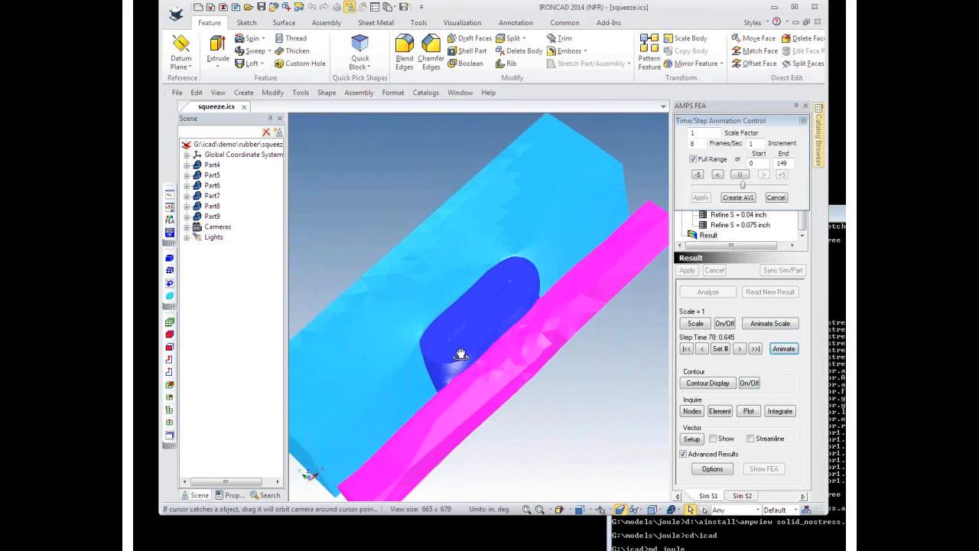
scroll(506, 365, "up", 2)
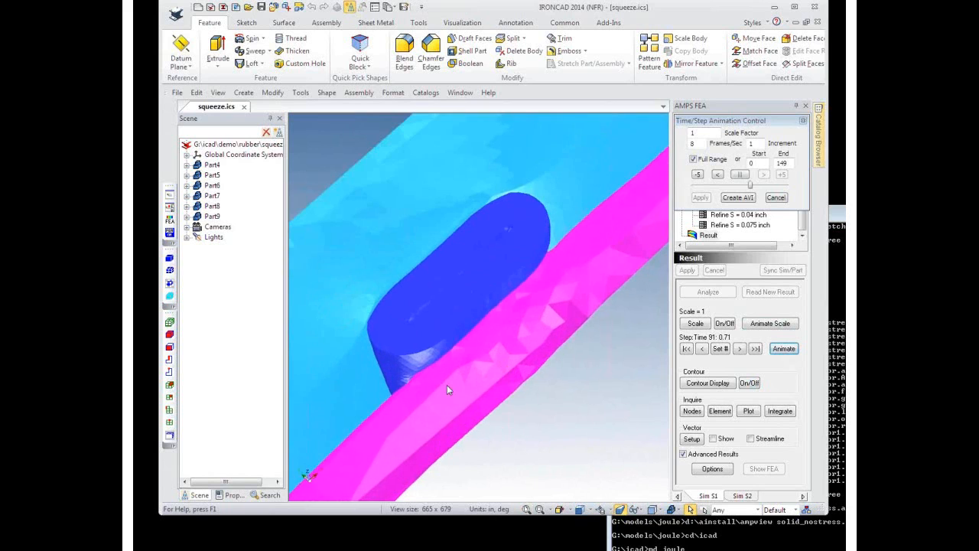
middle_click_drag(459, 393, 481, 365)
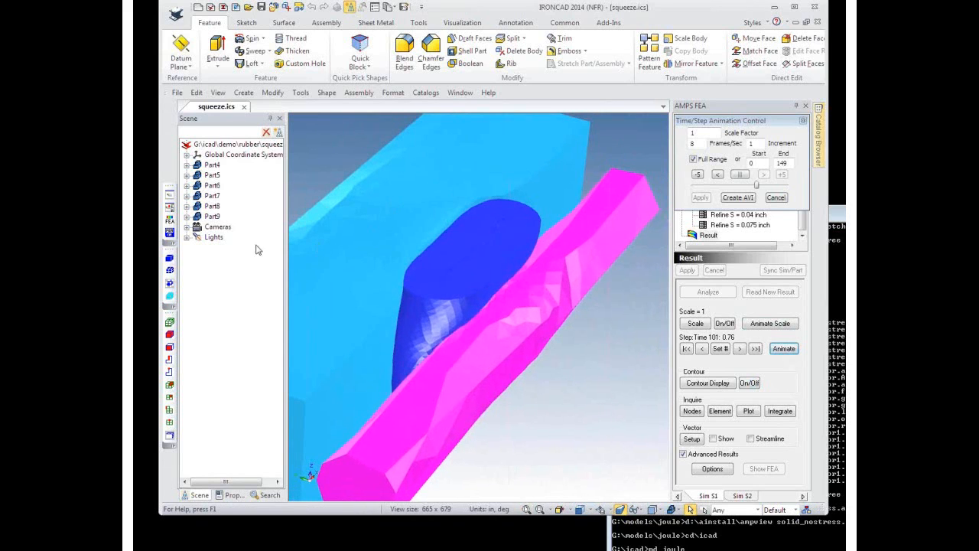
- Hide the tube's front half and show mesh lines on the remaining parts to examine the deformation inside
scroll(452, 299, "up", 2)
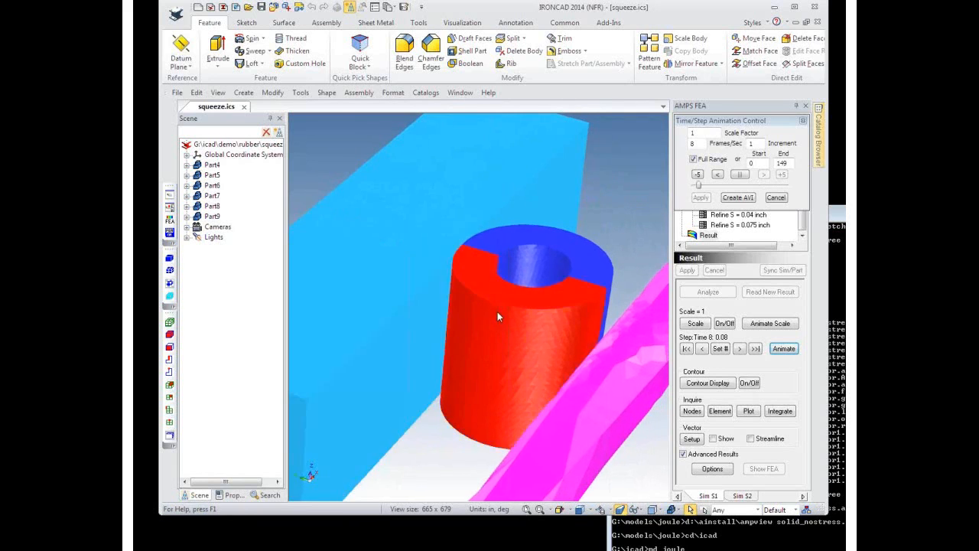
right_click(498, 315)
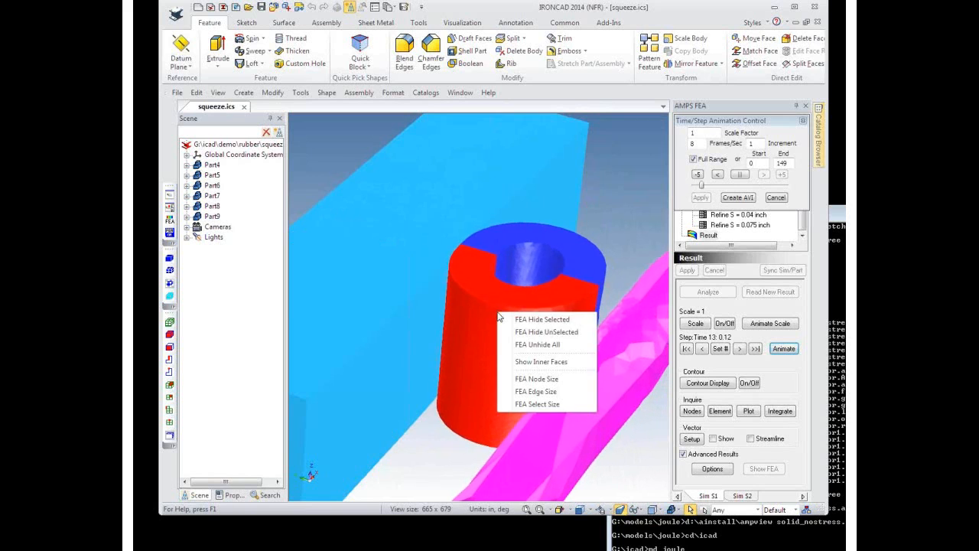
left_click(538, 320)
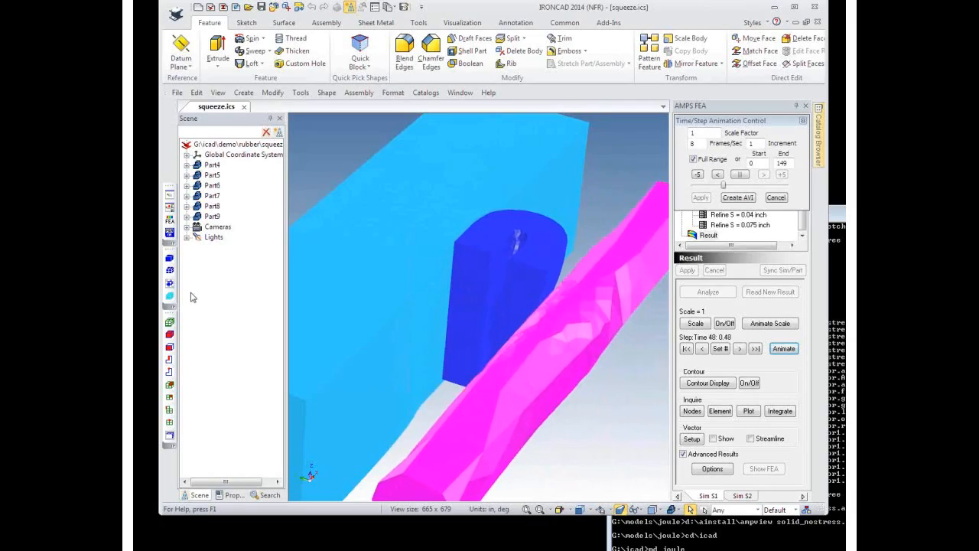
left_click(171, 272)
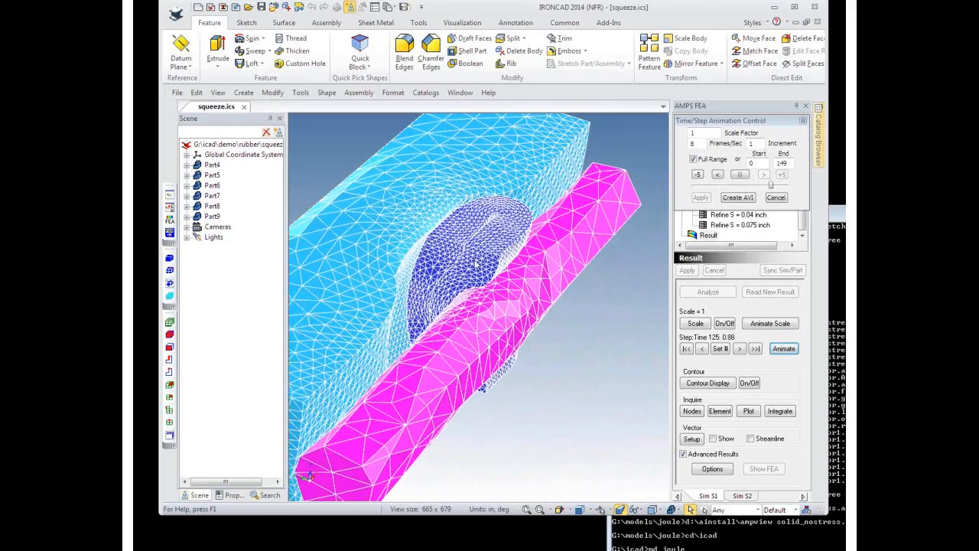
key("F3")
mouse_move(589, 320)
middle_mouse_down()
mouse_move(550, 299)
mouse_move(598, 340)
mouse_move(597, 325)
middle_mouse_up()
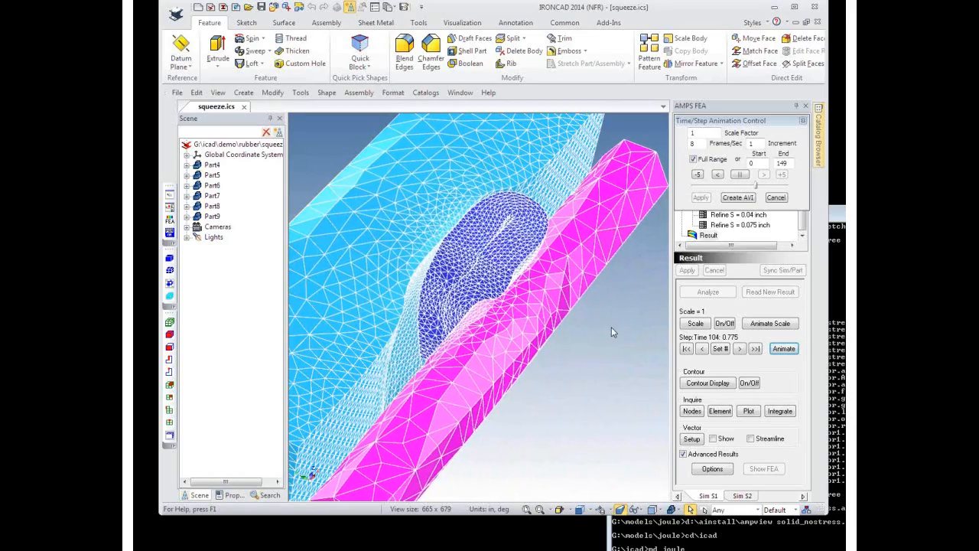
- Contour the squeeze animation by Equivalent Stress(Sig), examine the stress inside the tube, and close the animation
left_click(708, 383)
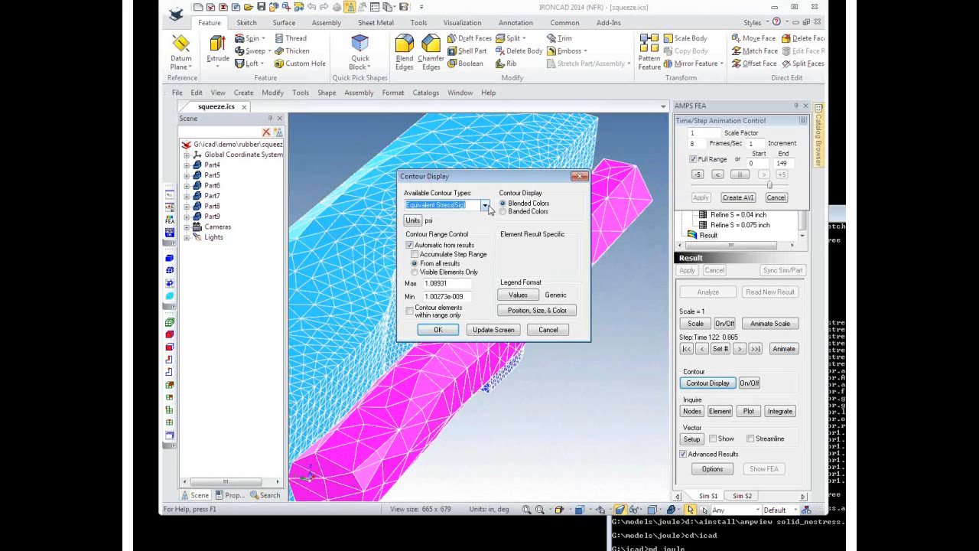
left_click(439, 331)
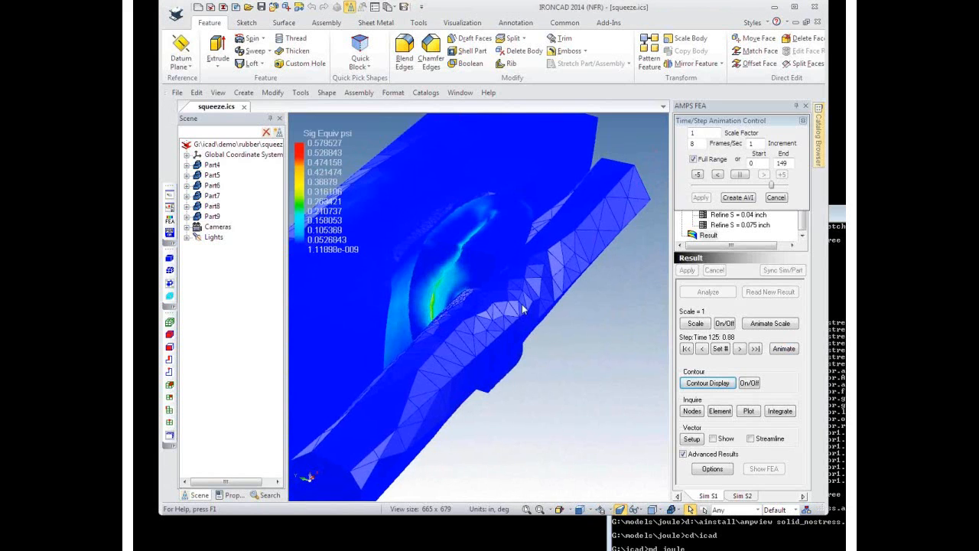
middle_click_drag(476, 329, 451, 330)
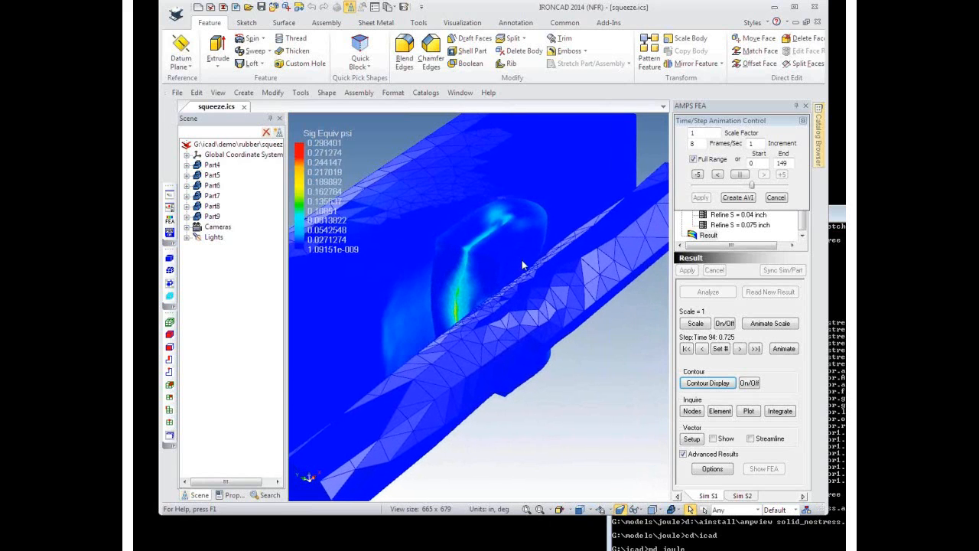
left_click(776, 197)
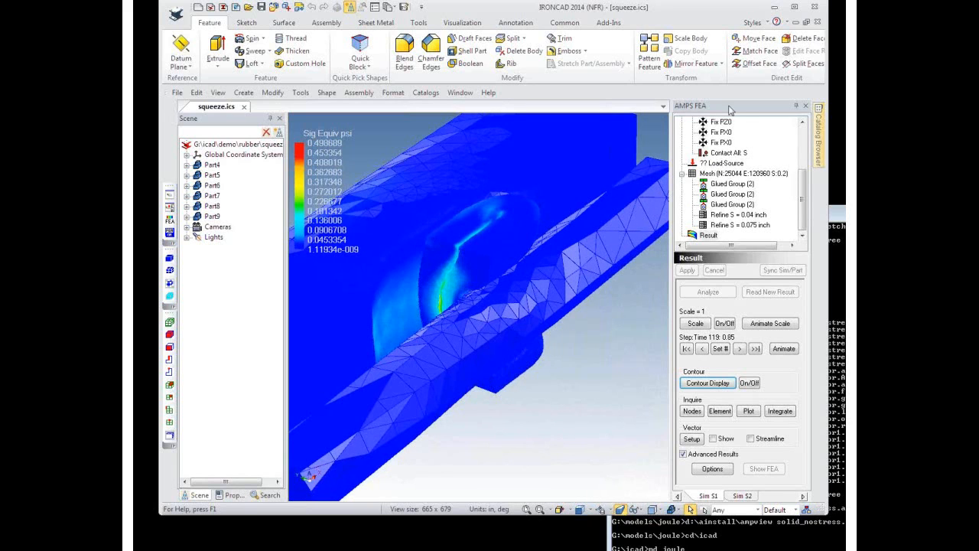
- Switch to the pool.ics model and view the table and scattered balls from the opposite side
left_click(817, 8)
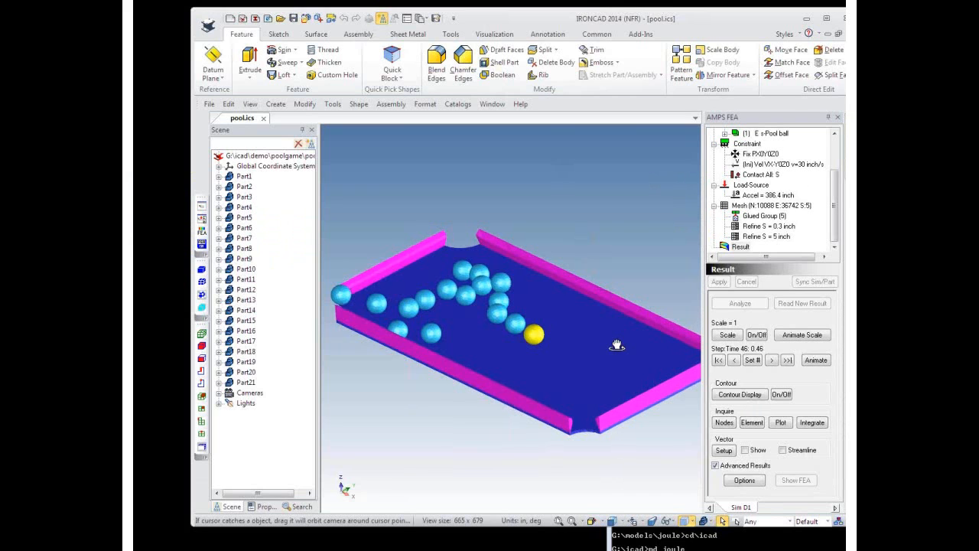
left_click_drag(617, 343, 503, 350)
left_click_drag(611, 205, 648, 245)
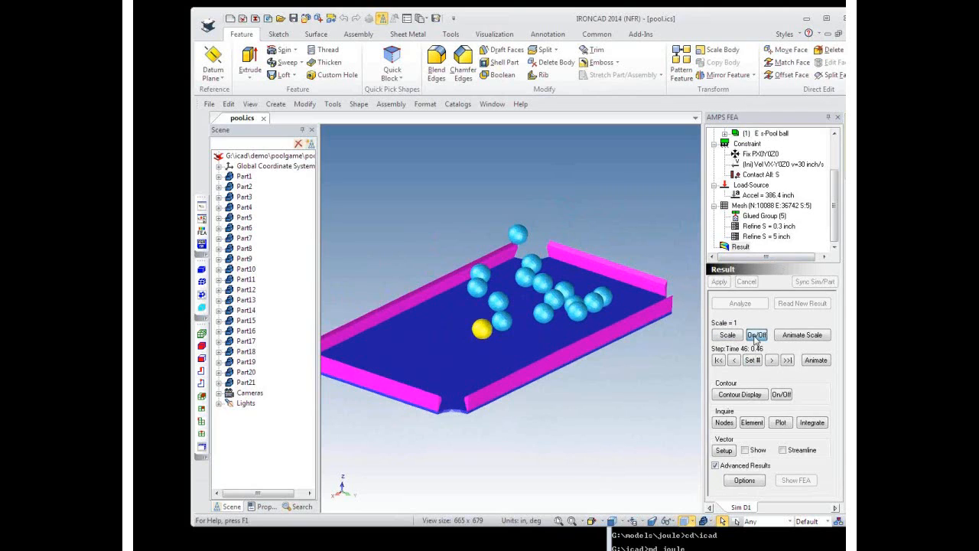
- Turn off the displacement scaling on the pool model and open its dynamic analysis settings
left_click(757, 335)
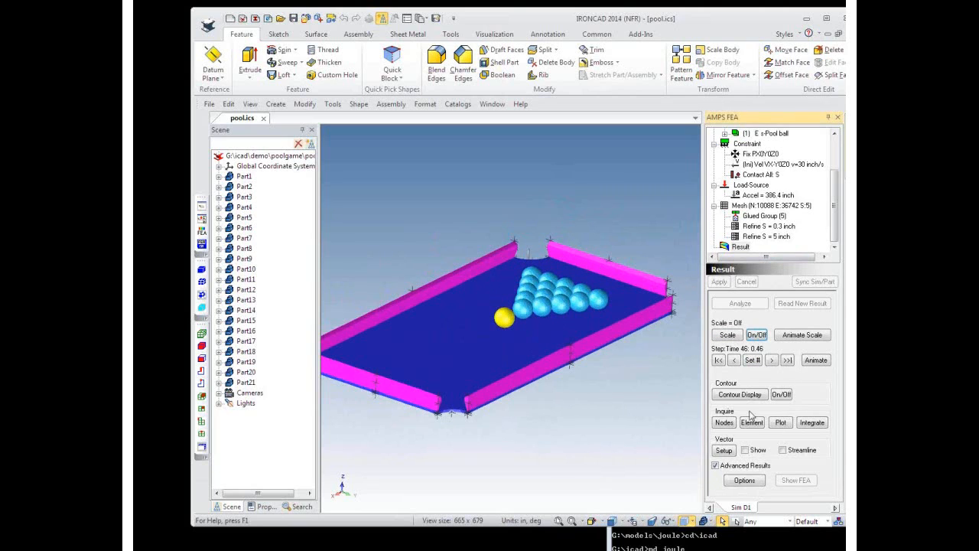
left_click_drag(836, 214, 845, 176)
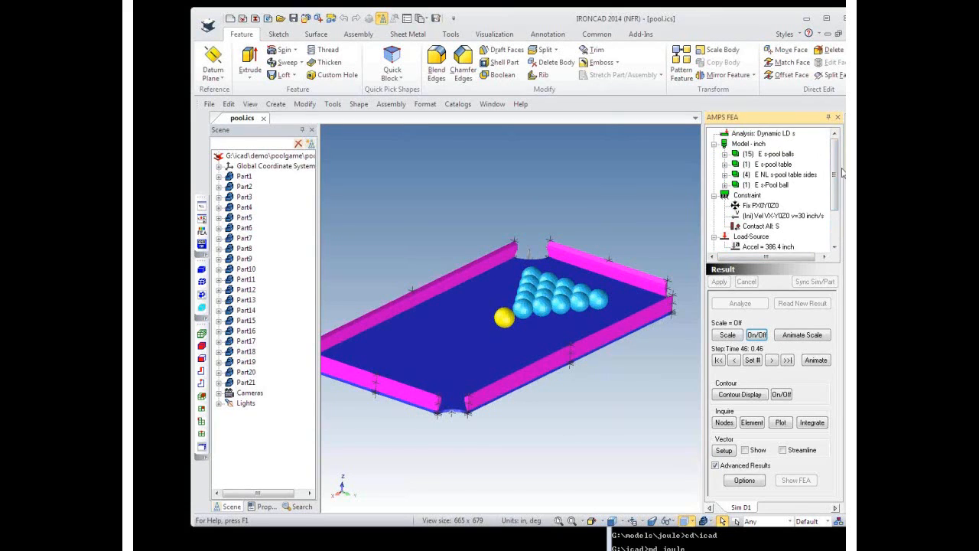
left_click(777, 134)
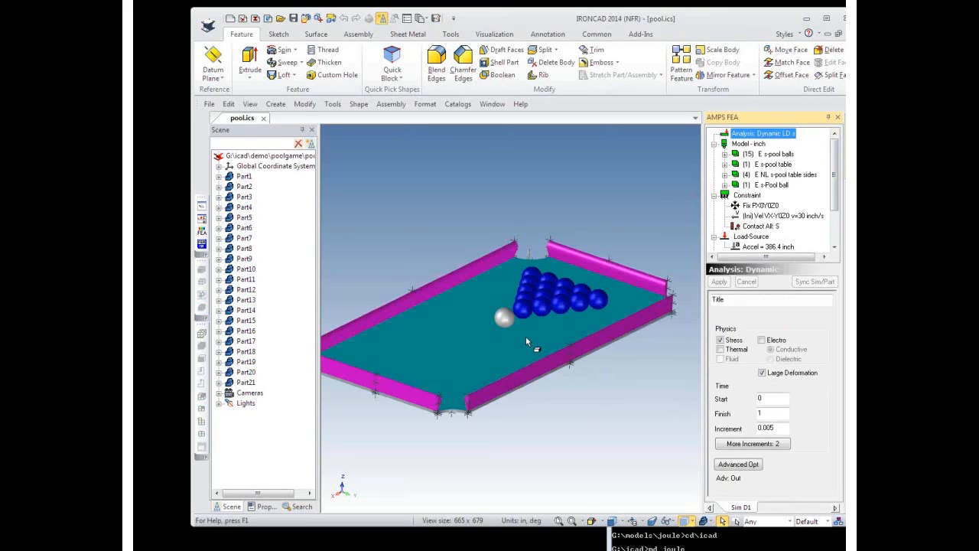
- Animate the pool model's results over time at unity displacement scale and view the ball break from several angles
mouse_move(518, 329)
middle_mouse_down()
mouse_move(520, 350)
mouse_move(532, 339)
middle_mouse_up()
middle_click_drag(691, 371, 667, 360)
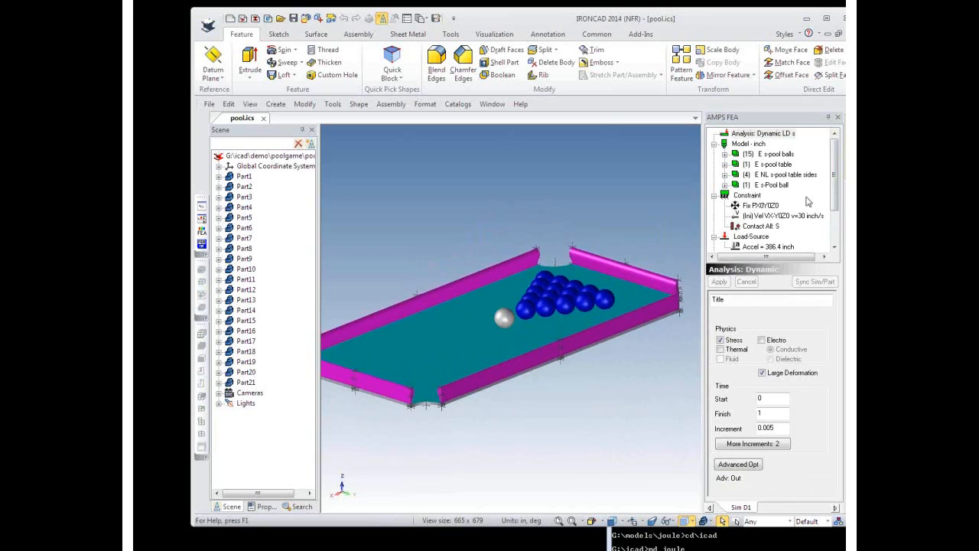
left_click_drag(835, 171, 843, 221)
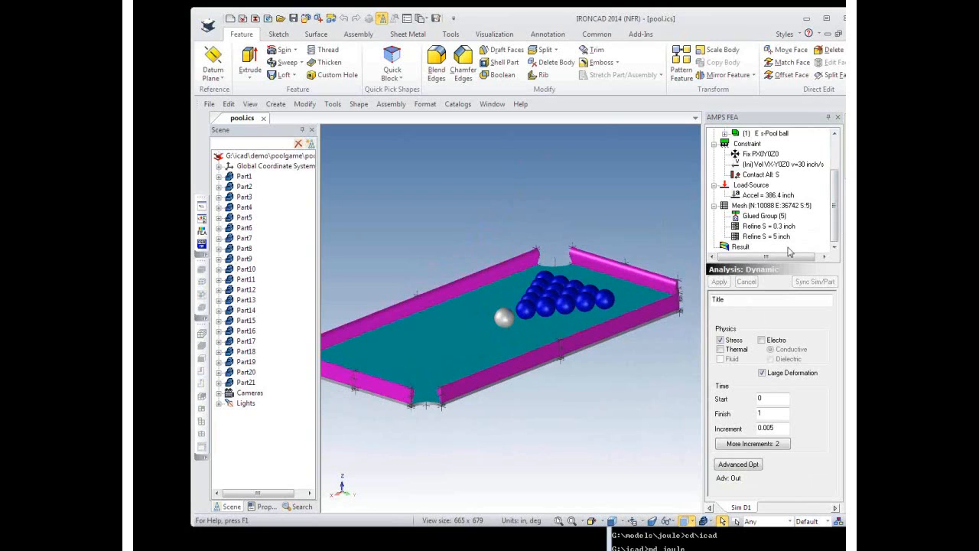
left_click(741, 247)
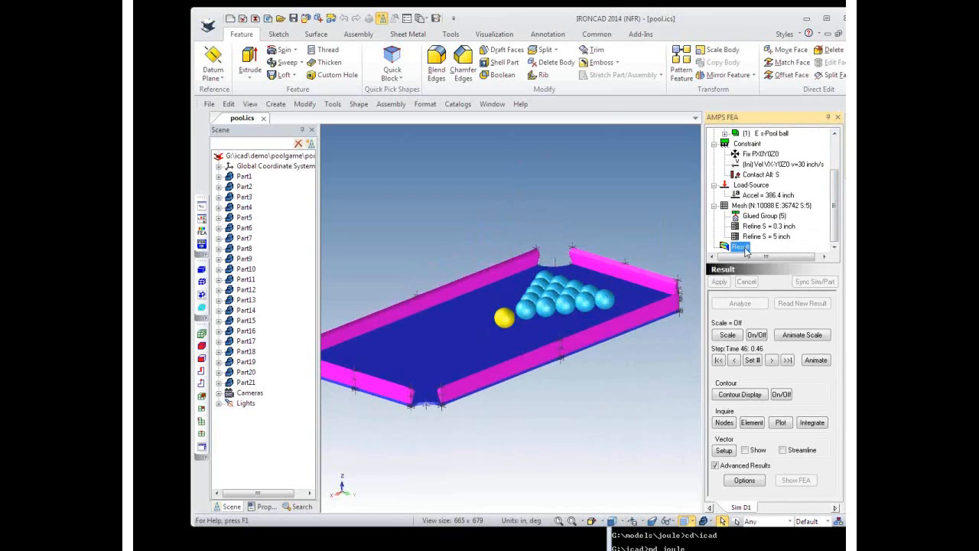
left_click(816, 361)
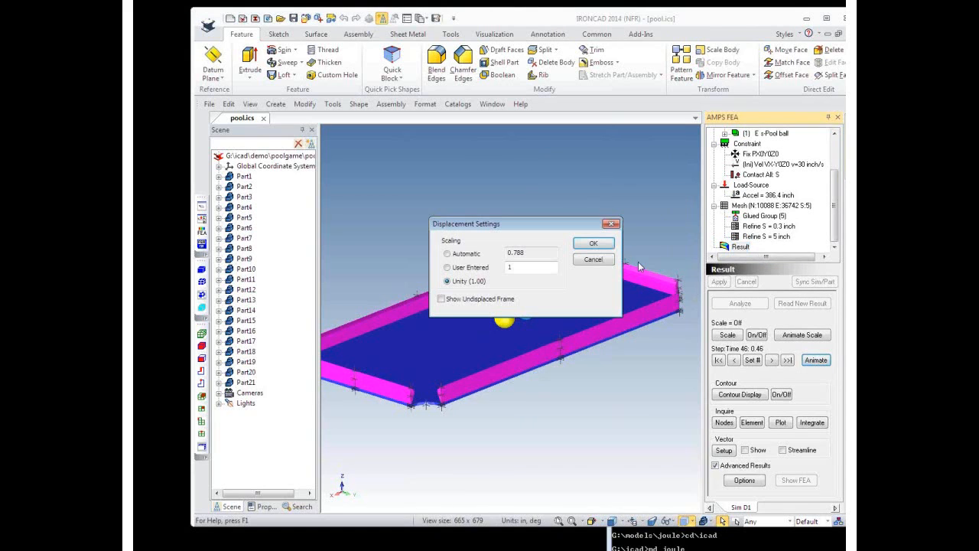
left_click(583, 241)
middle_click_drag(547, 220, 595, 303)
middle_click_drag(601, 376, 512, 361)
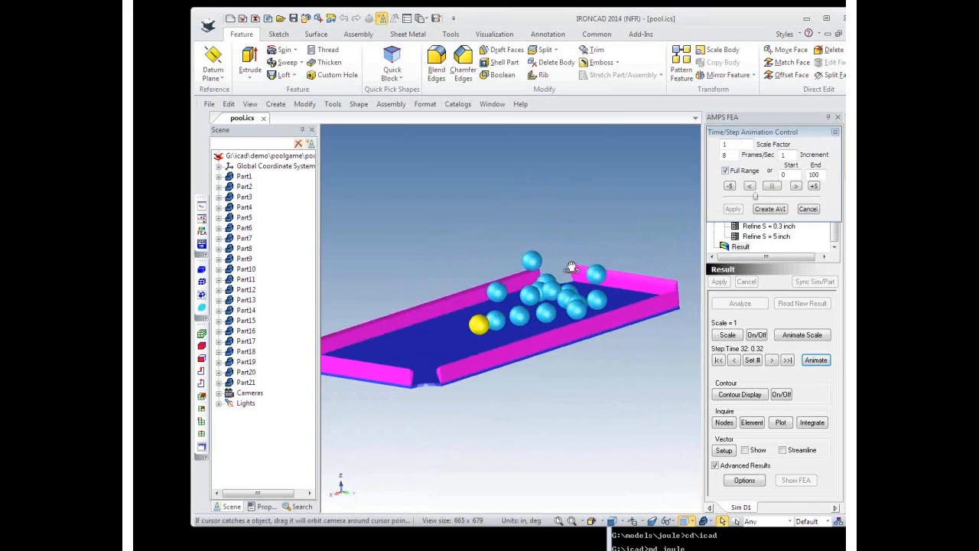
middle_click_drag(571, 260, 579, 443)
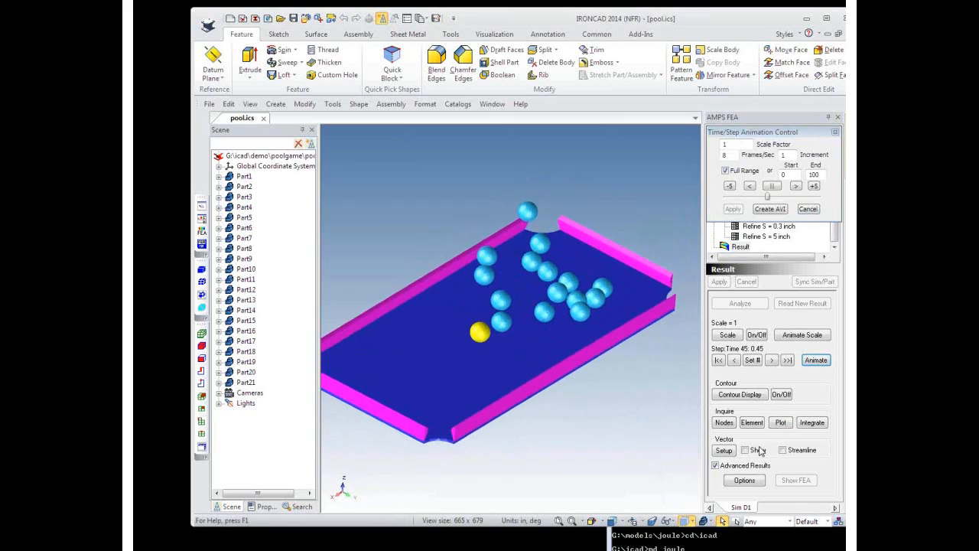
middle_click_drag(520, 372, 528, 353)
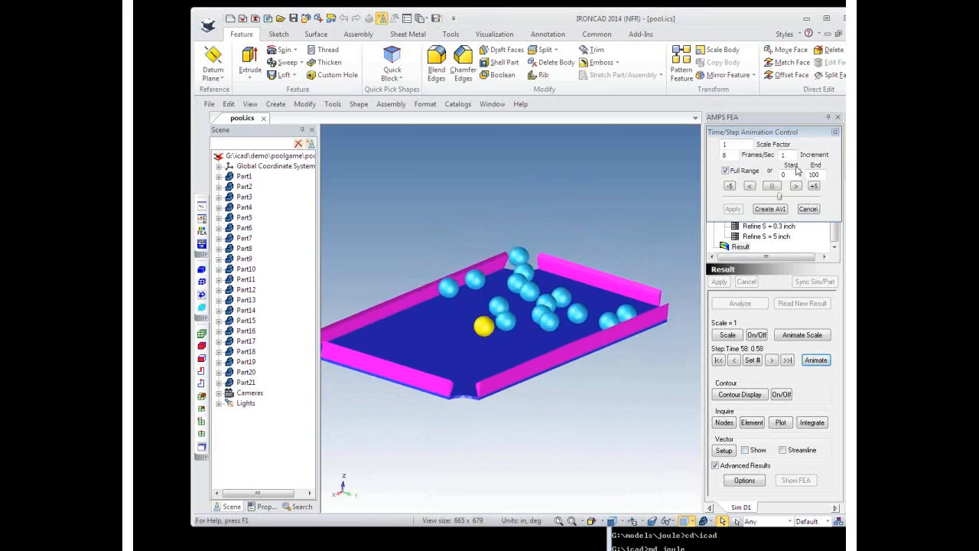
- Set the animation increment to 2 and view the ball break from the opposite side of the table
left_click(781, 155)
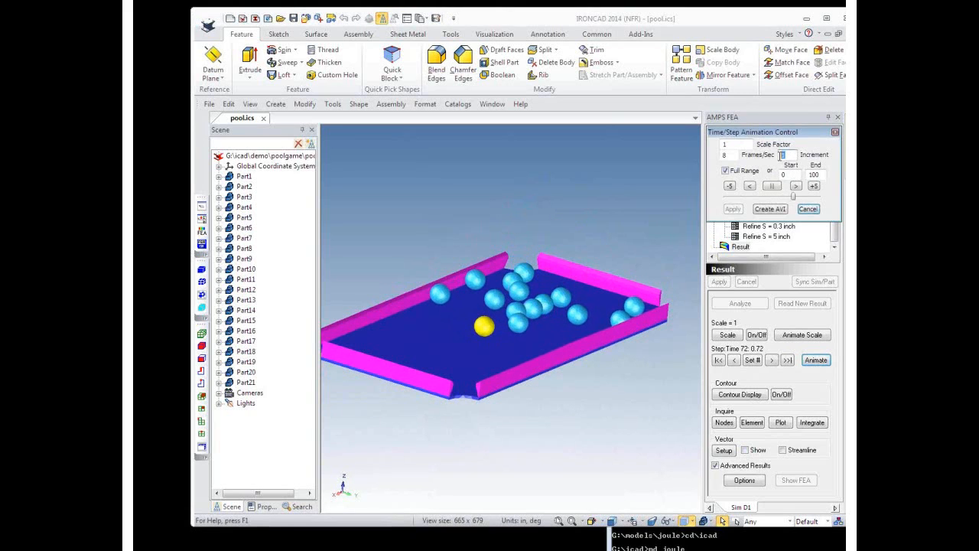
type("2")
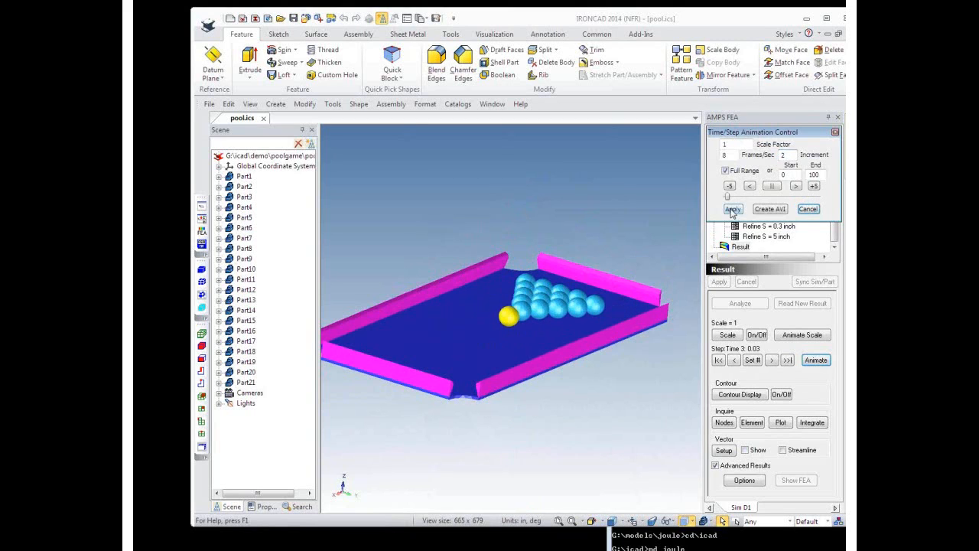
left_click(732, 210)
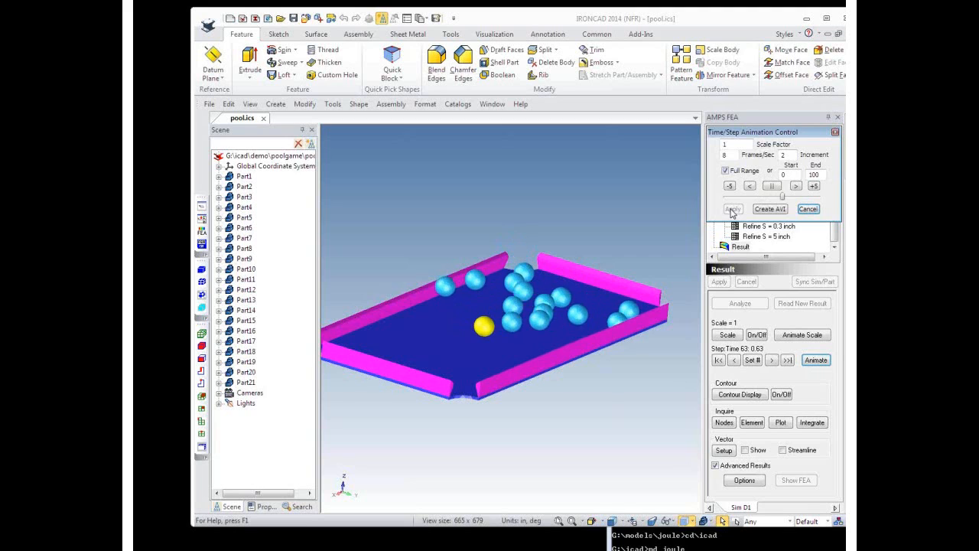
middle_click_drag(437, 344, 548, 347)
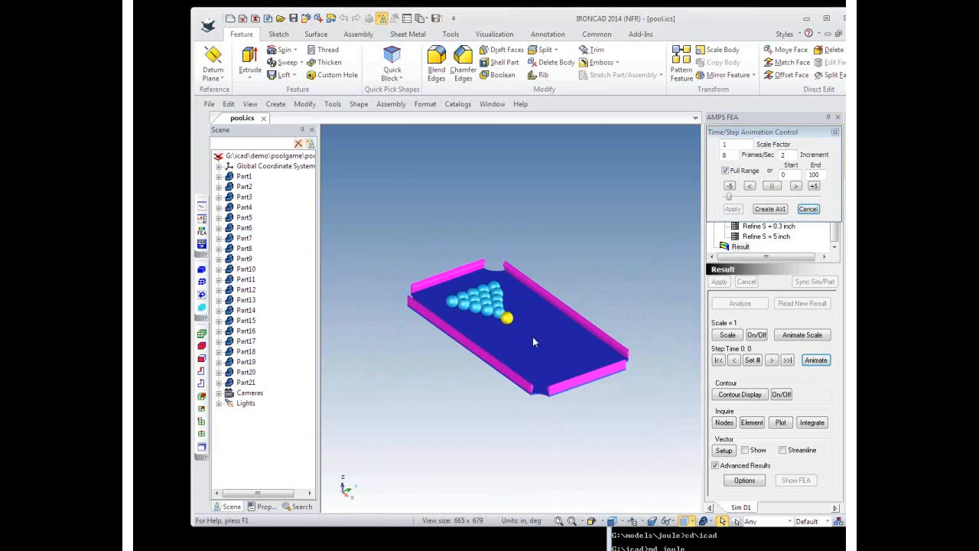
middle_click_drag(556, 334, 529, 293)
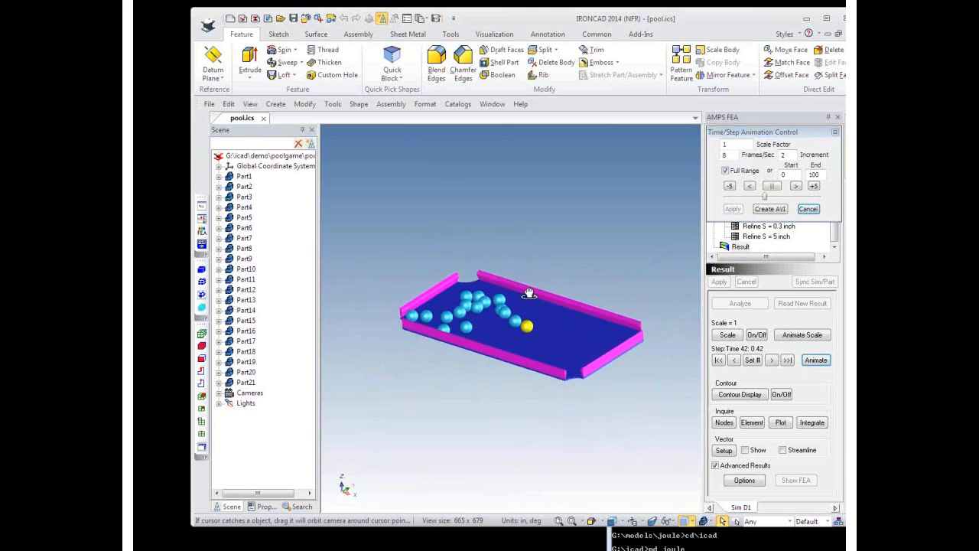
- Show the velocity vectors on the animated balls for a close look, close the animation and hide the vectors
left_click(748, 451)
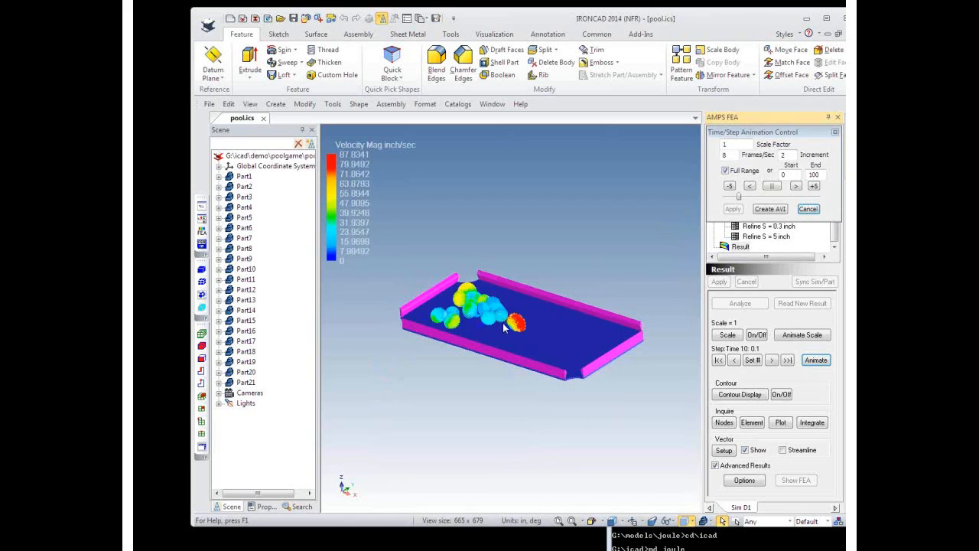
scroll(471, 357, "up", 5)
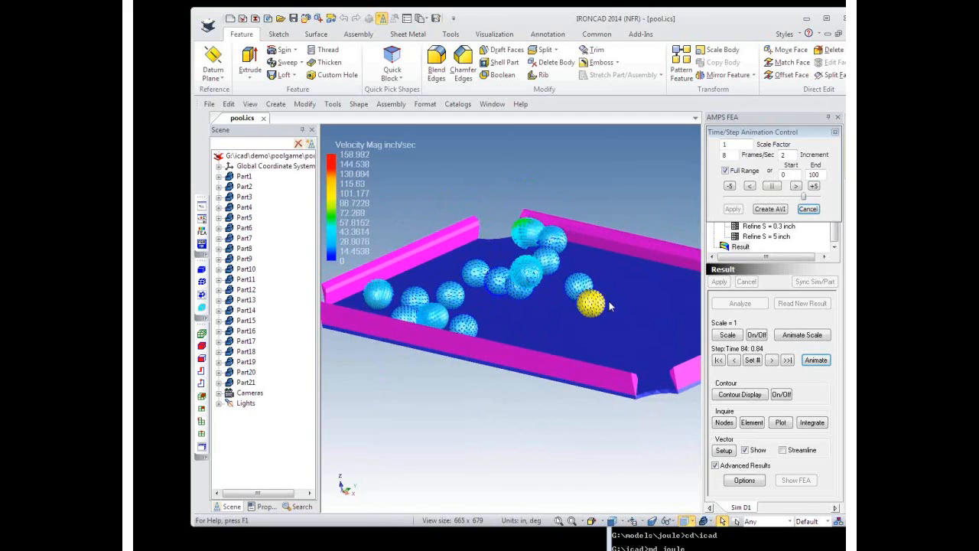
left_click(808, 209)
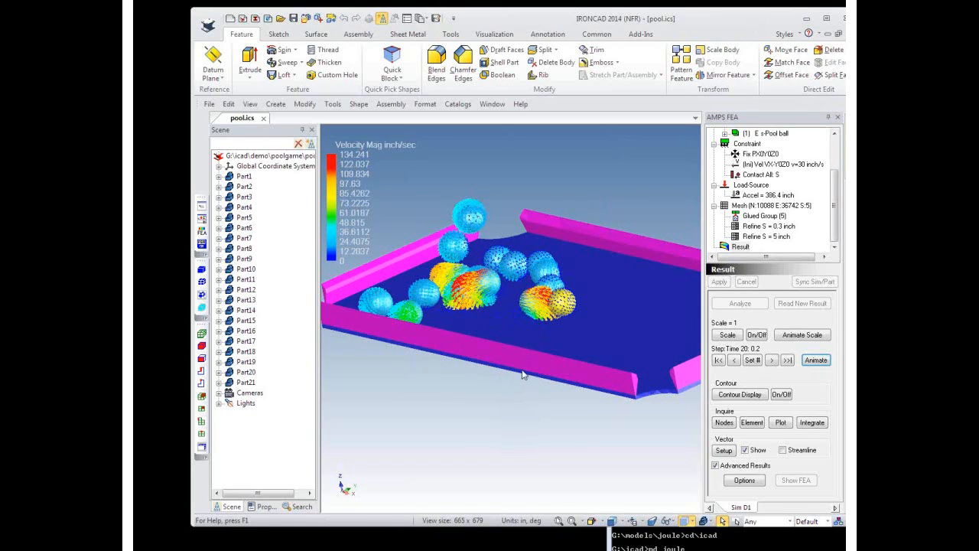
left_click(745, 450)
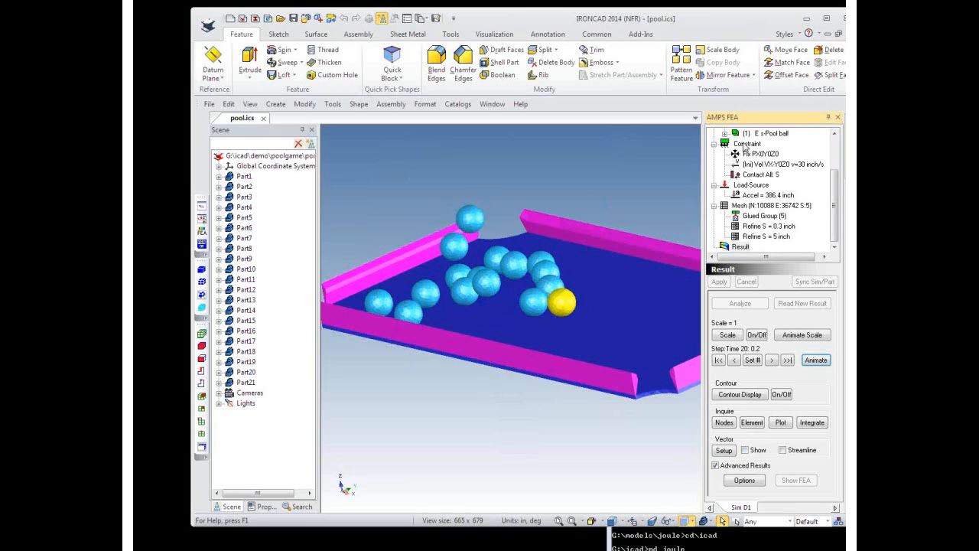
- Examine the table corner and the bodies assigned to the mesh glued group, including the table and its sides
left_click_drag(602, 430, 586, 431)
scroll(563, 407, "up", 3)
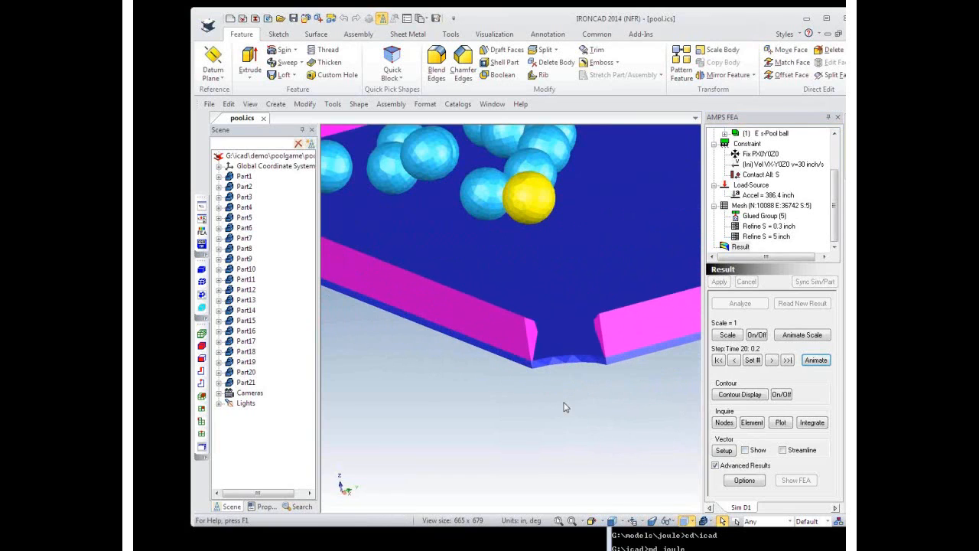
left_click_drag(495, 414, 493, 413)
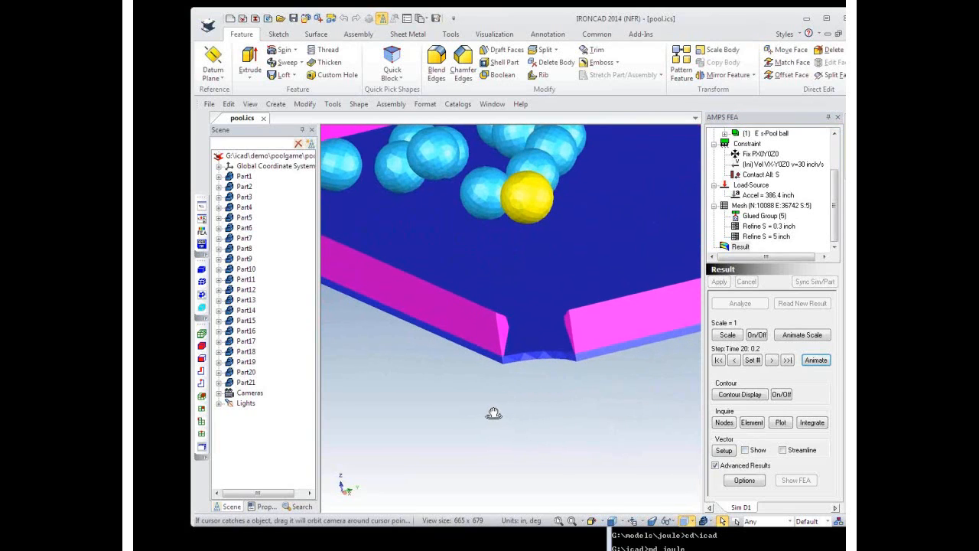
left_click(763, 207)
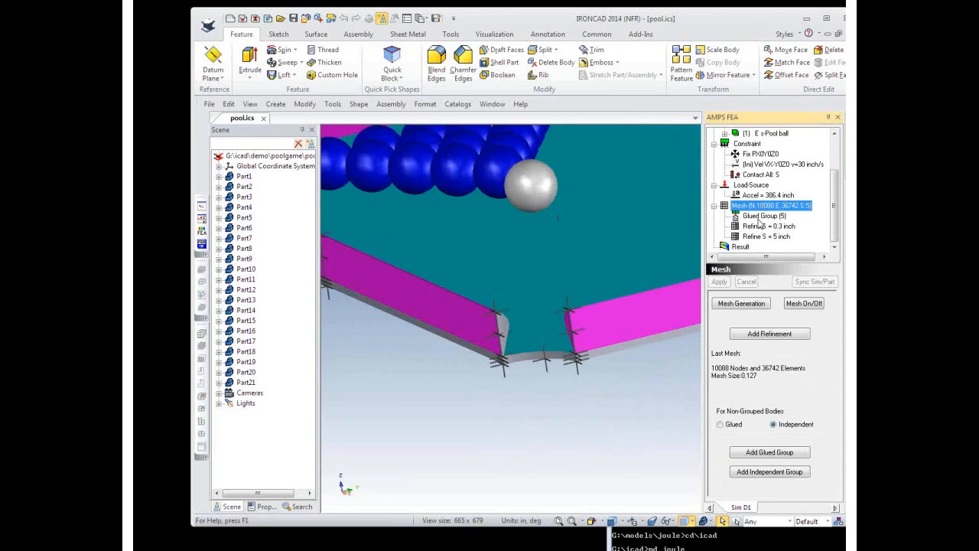
left_click(761, 217)
left_click(745, 397)
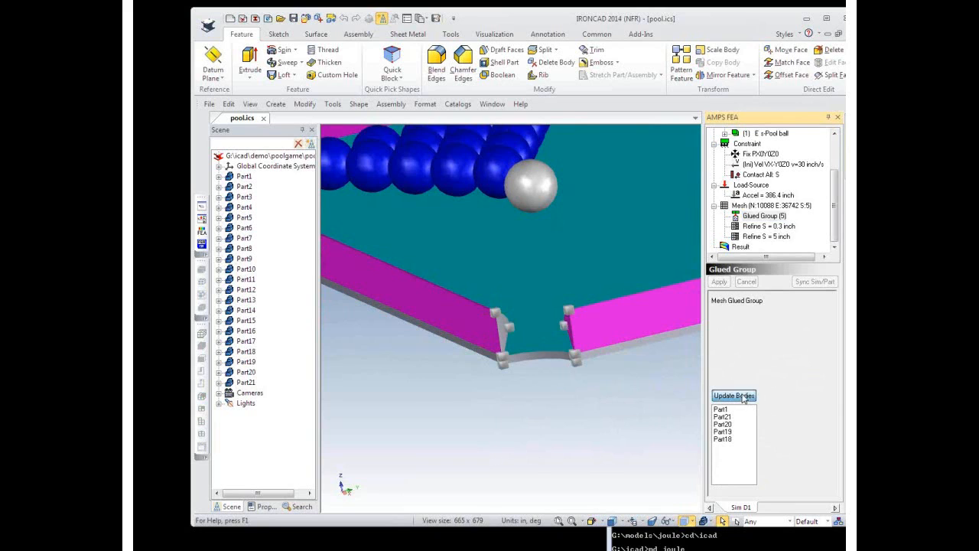
left_click_drag(461, 385, 509, 339)
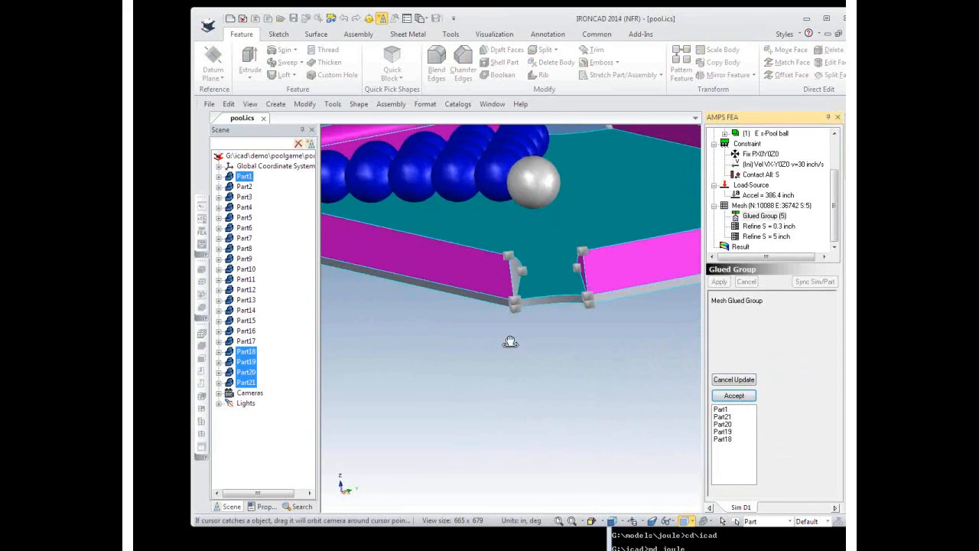
middle_click_drag(599, 209, 575, 269)
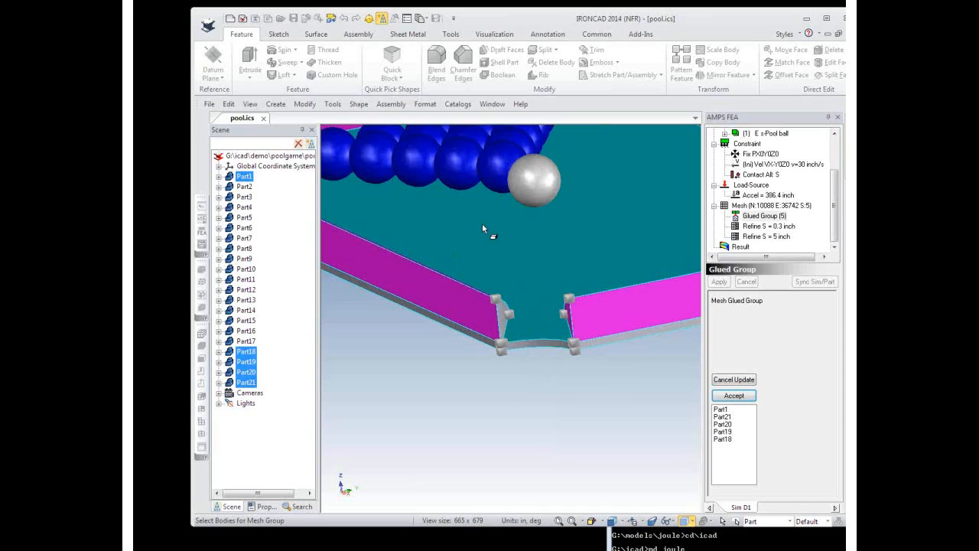
middle_click_drag(564, 242, 621, 393, "shift")
middle_click_drag(518, 392, 553, 356)
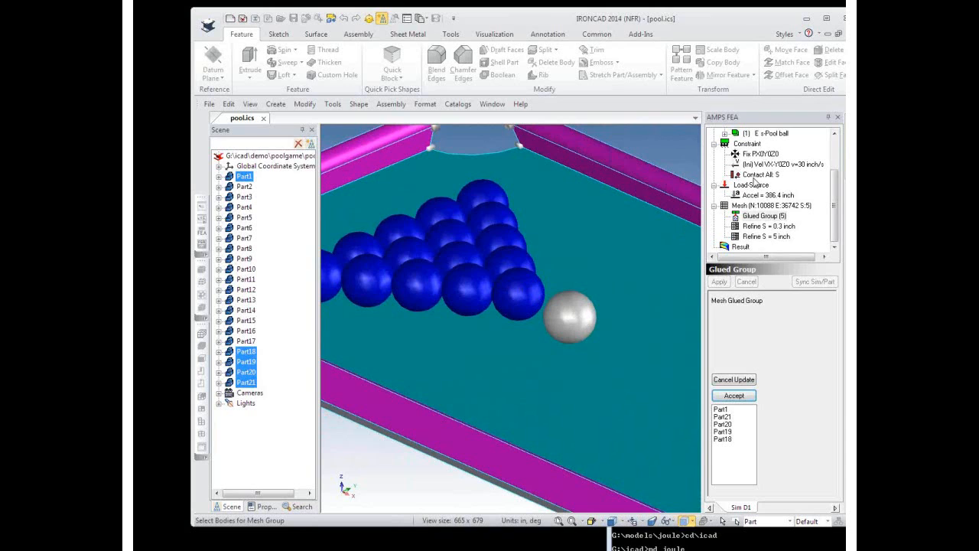
- Review the contact constraint's friction and face selection settings while viewing the balls and table sides
left_click(753, 175)
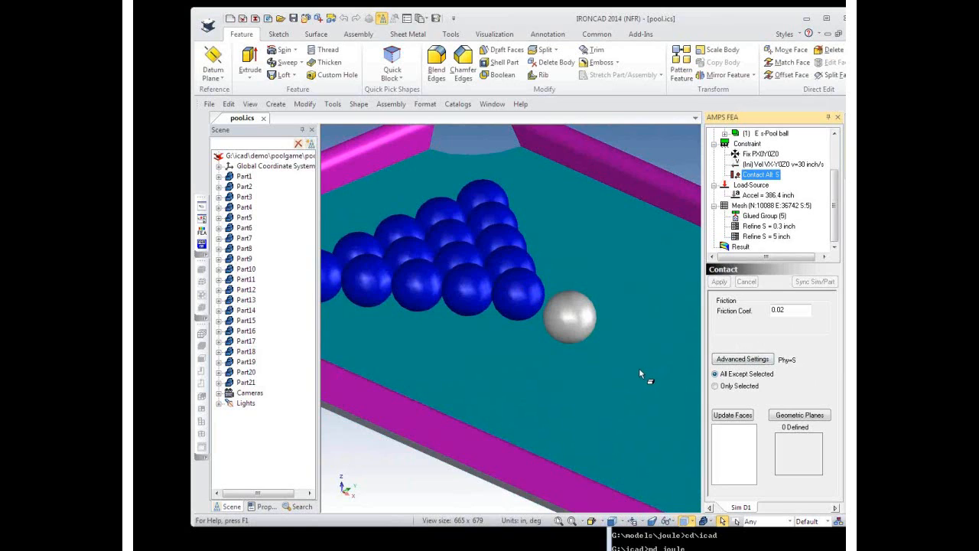
middle_click_drag(623, 327, 598, 322)
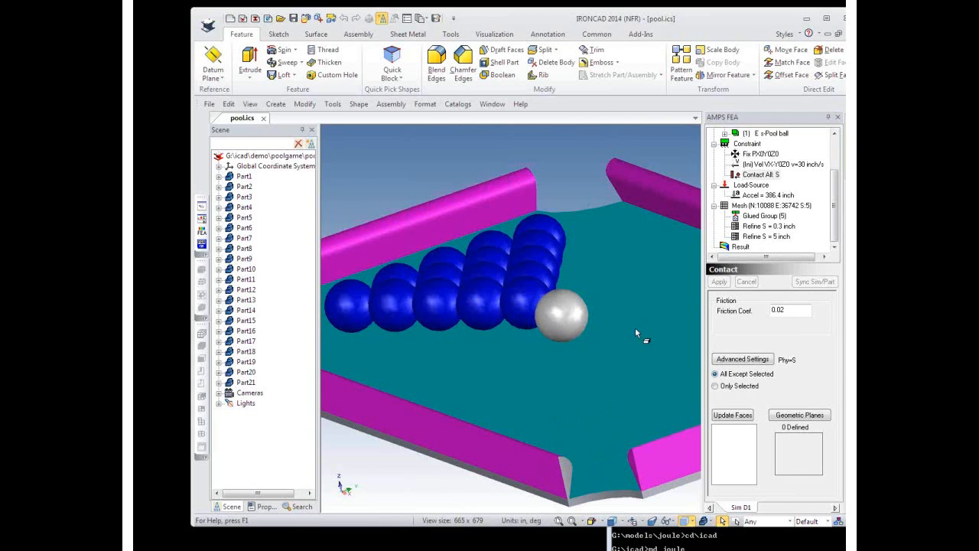
middle_click_drag(527, 388, 543, 397)
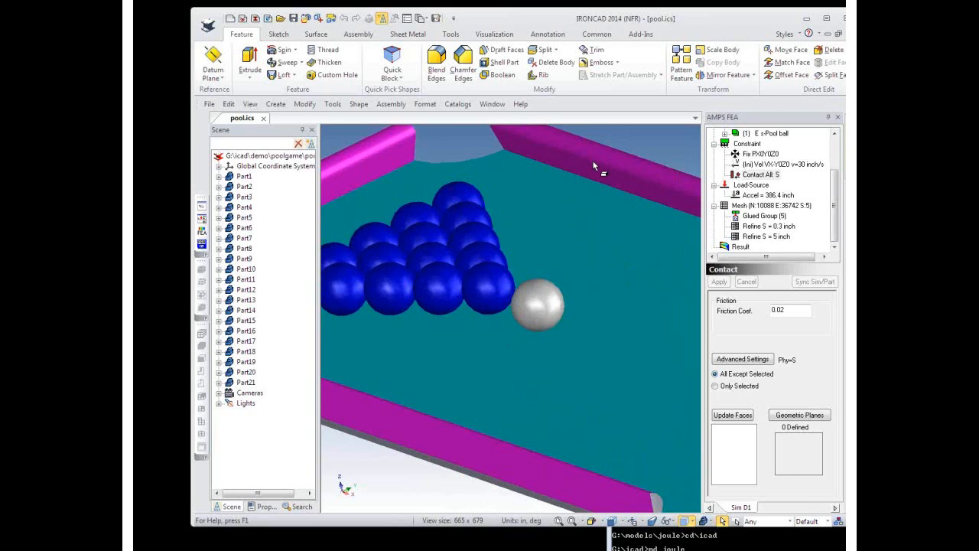
- Check the mesh setting for non-grouped bodies, view the gap beside the cue ball, and reopen the contact constraint settings
left_click(766, 207)
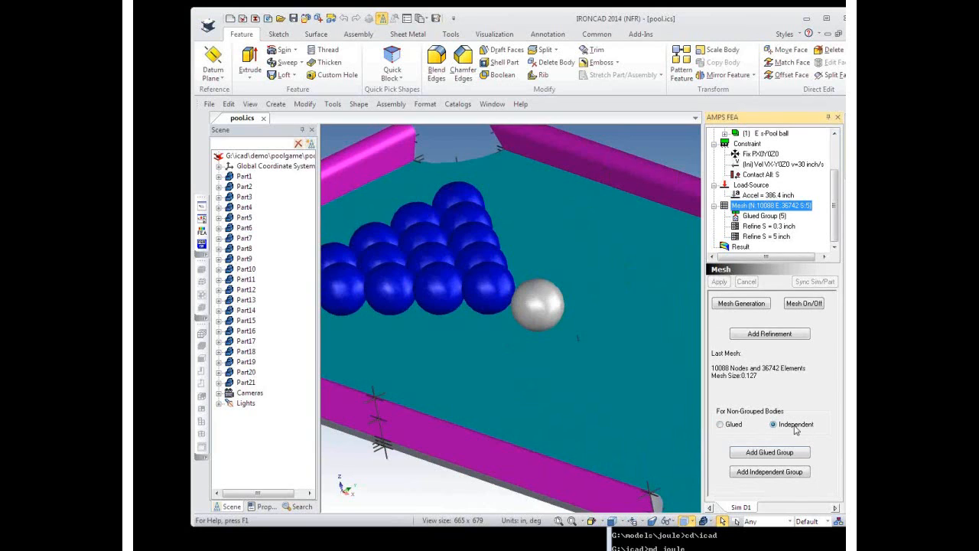
middle_click_drag(427, 373, 590, 357)
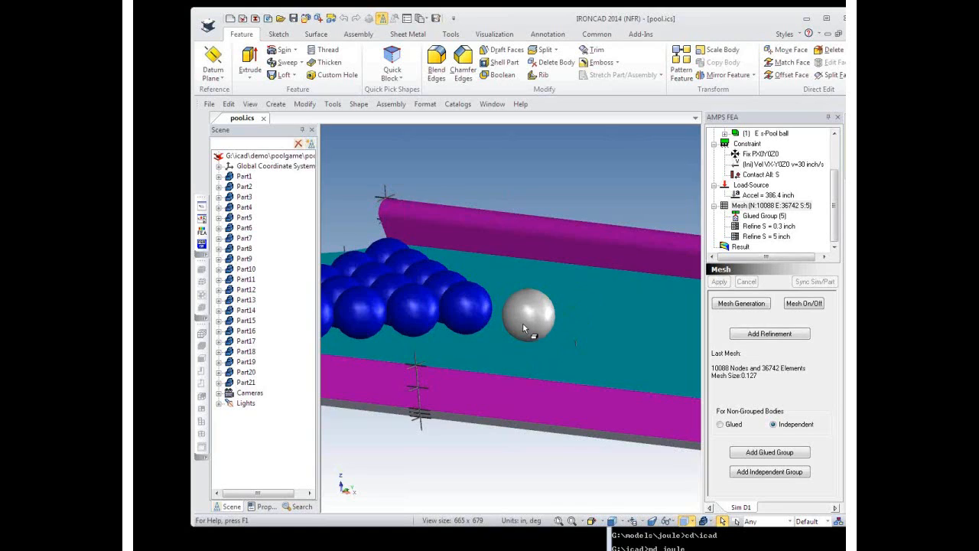
left_click(768, 175)
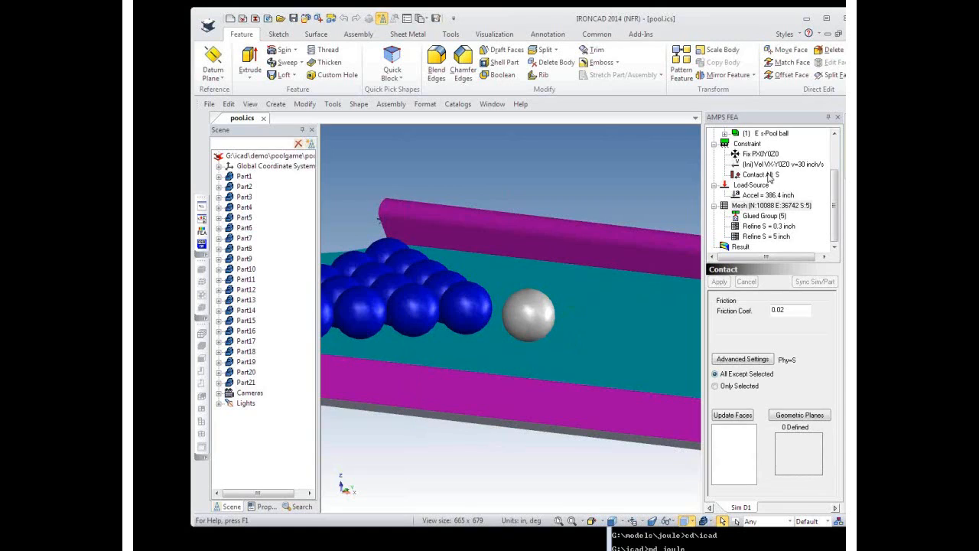